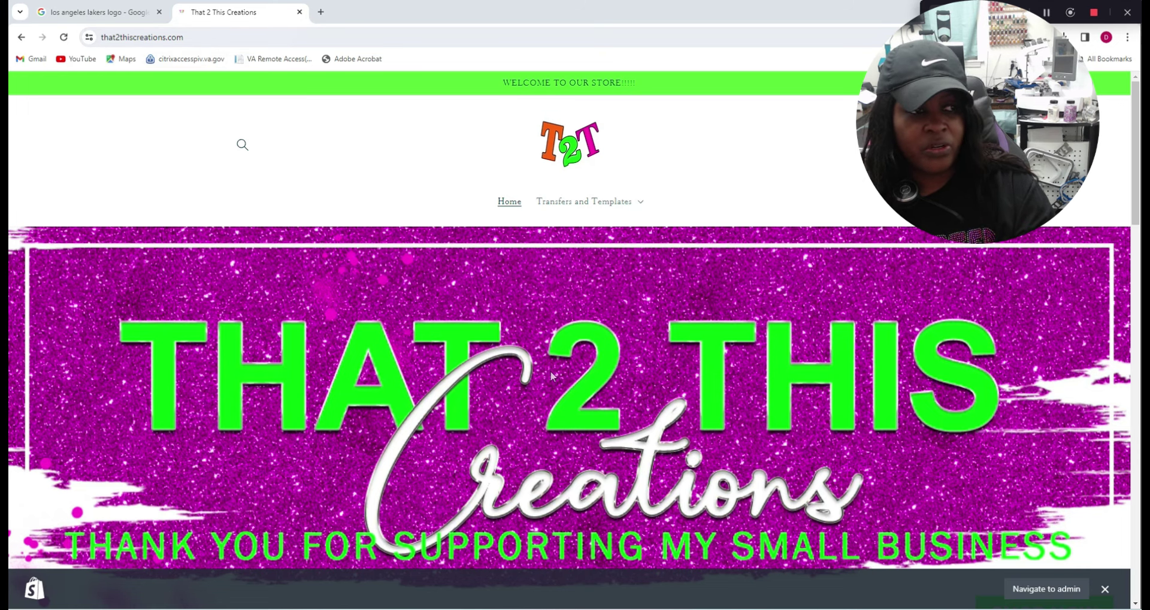
# Open the SM-3X template download page from the store's free all over 3D sublimation shirt templates collection.
pyautogui.scroll(-2, 540, 366)
pyautogui.scroll(-6, 519, 309)
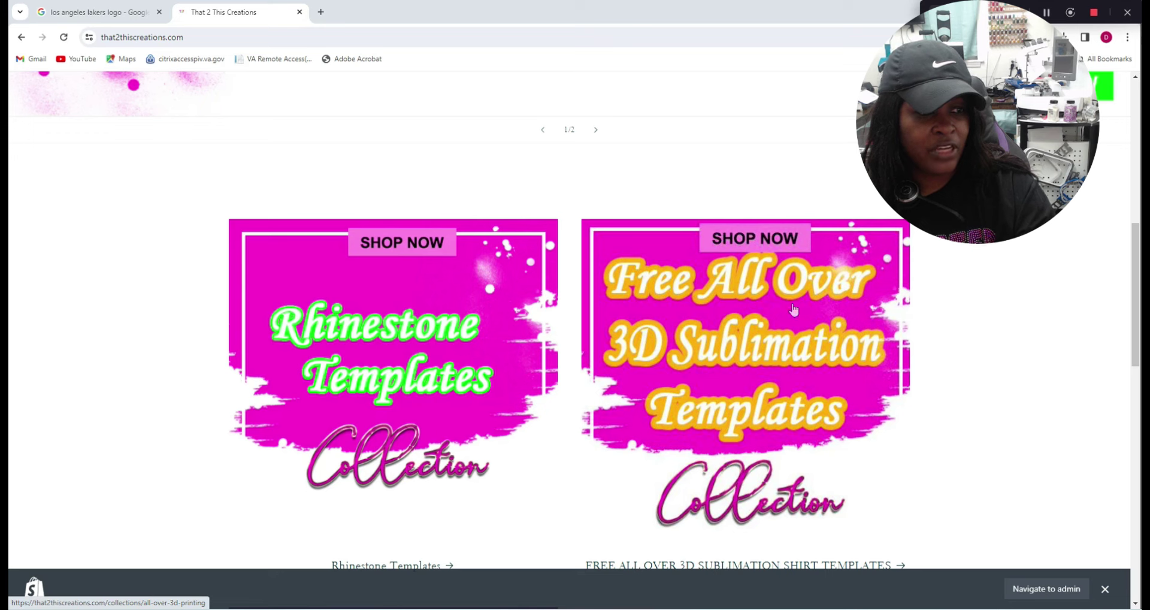
pyautogui.click(800, 384)
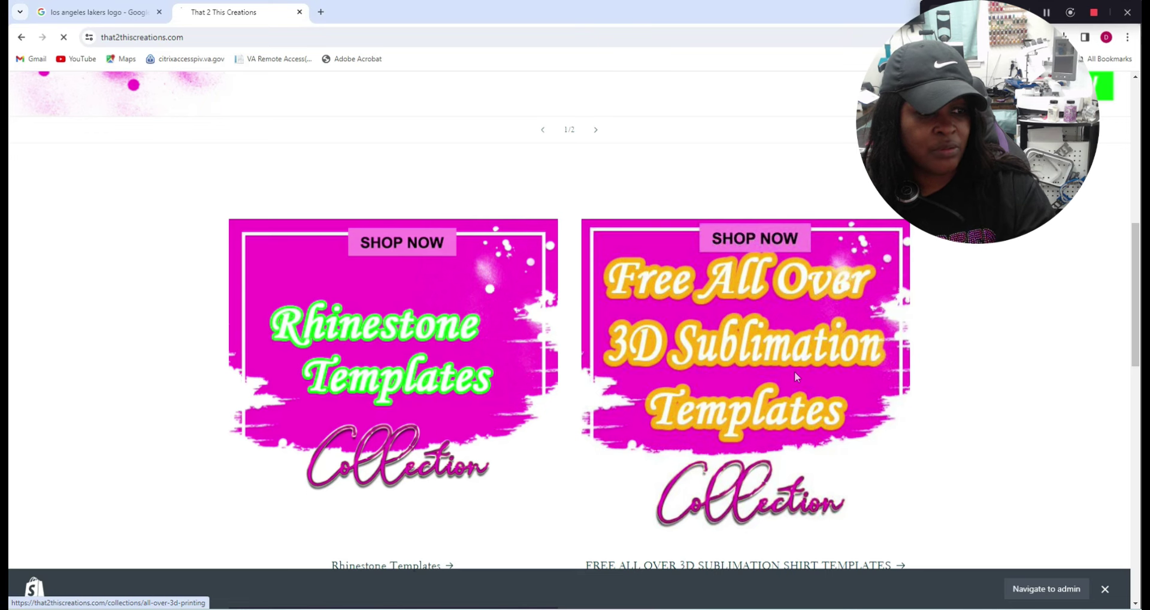
pyautogui.scroll(-3, 777, 345)
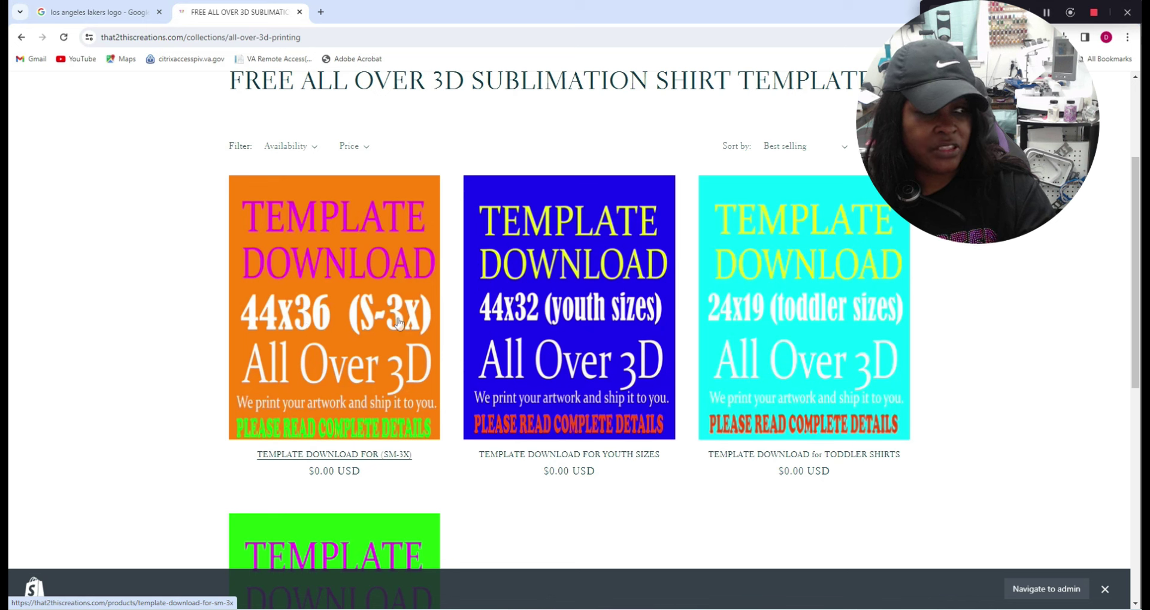
pyautogui.click(350, 269)
# Review the SM-3X template's ordering options and description, including the supported shirts and artwork instructions.
pyautogui.scroll(-3, 837, 411)
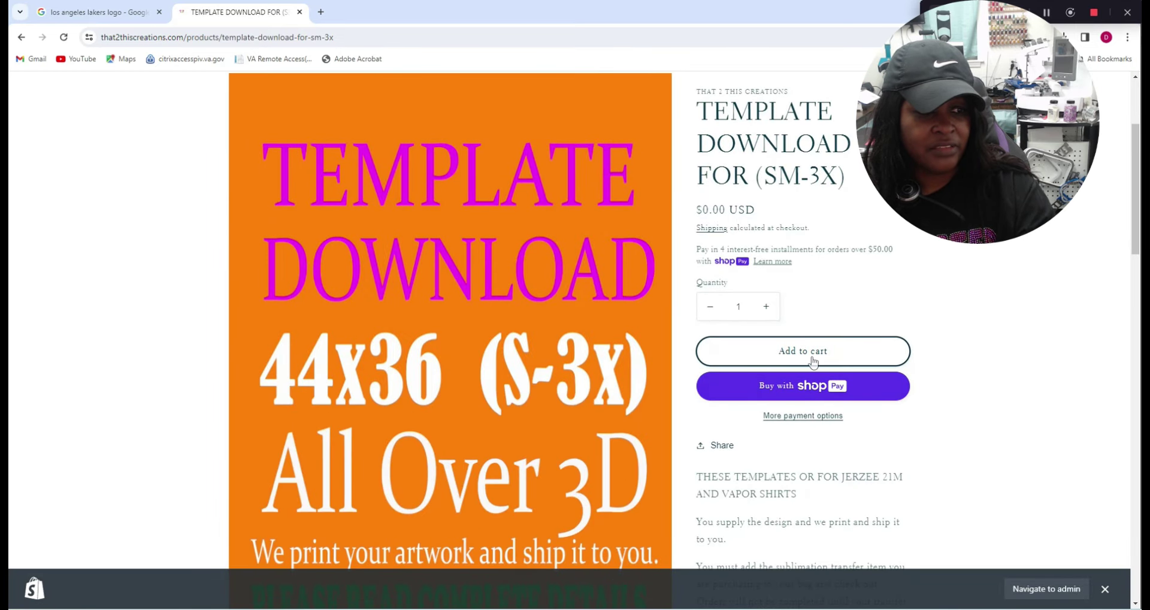
pyautogui.scroll(-1, 815, 360)
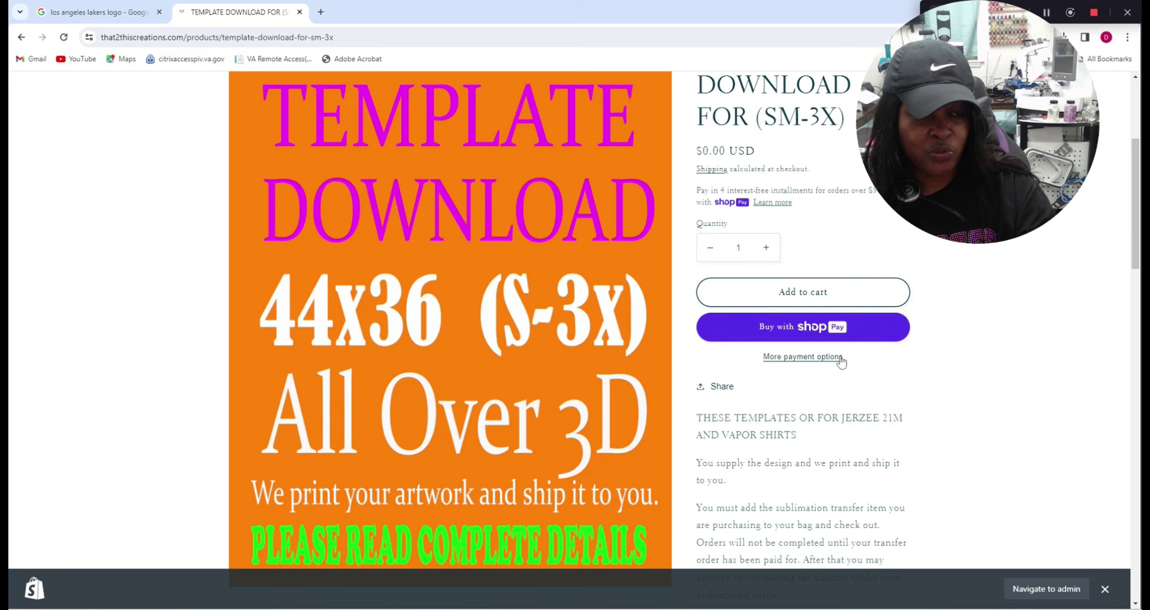
pyautogui.scroll(-1, 961, 412)
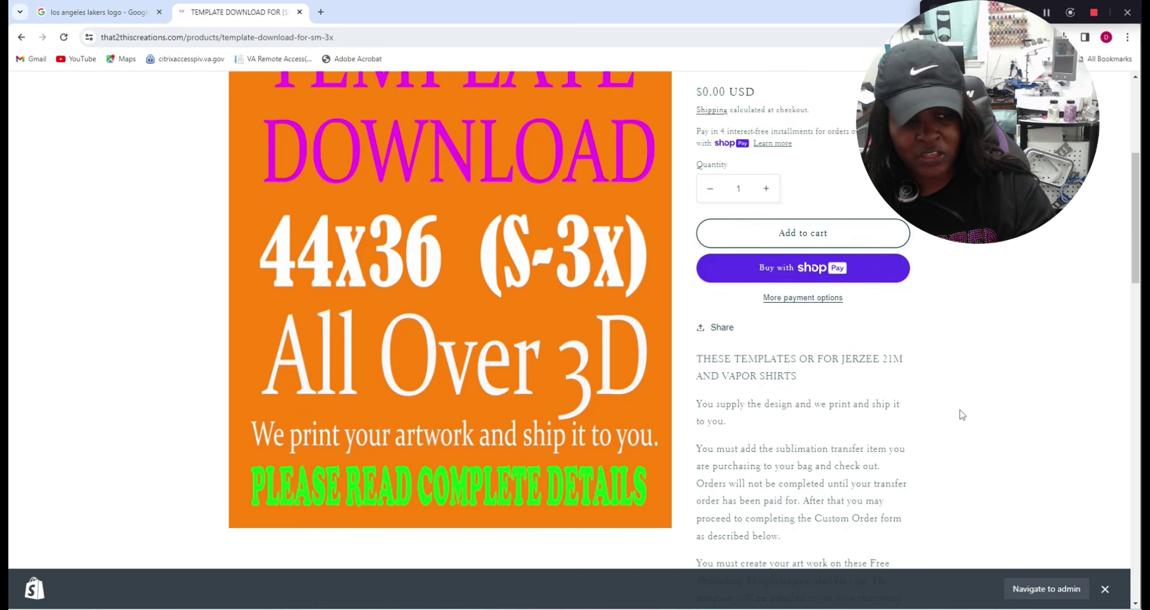
pyautogui.scroll(-2, 963, 407)
pyautogui.scroll(3, 772, 159)
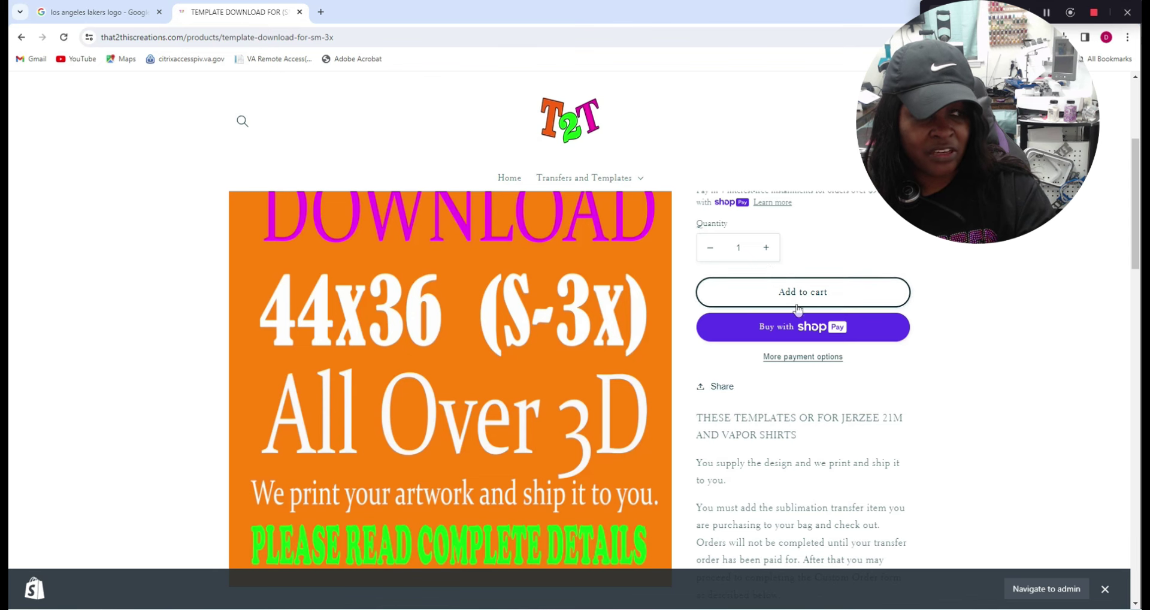
pyautogui.scroll(2, 828, 311)
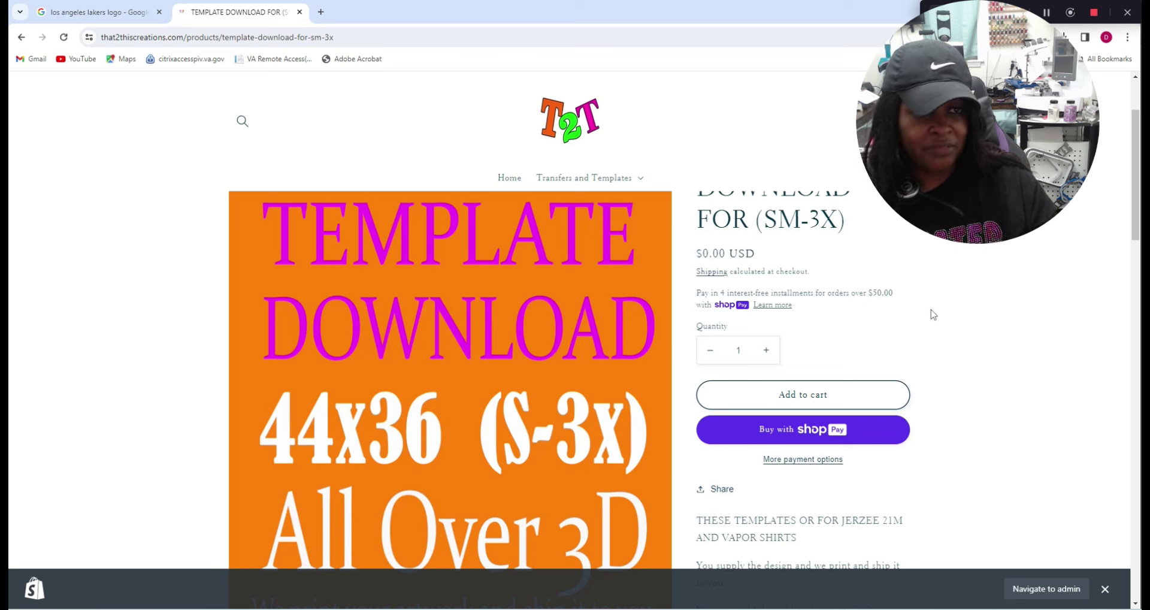
pyautogui.scroll(-3, 972, 376)
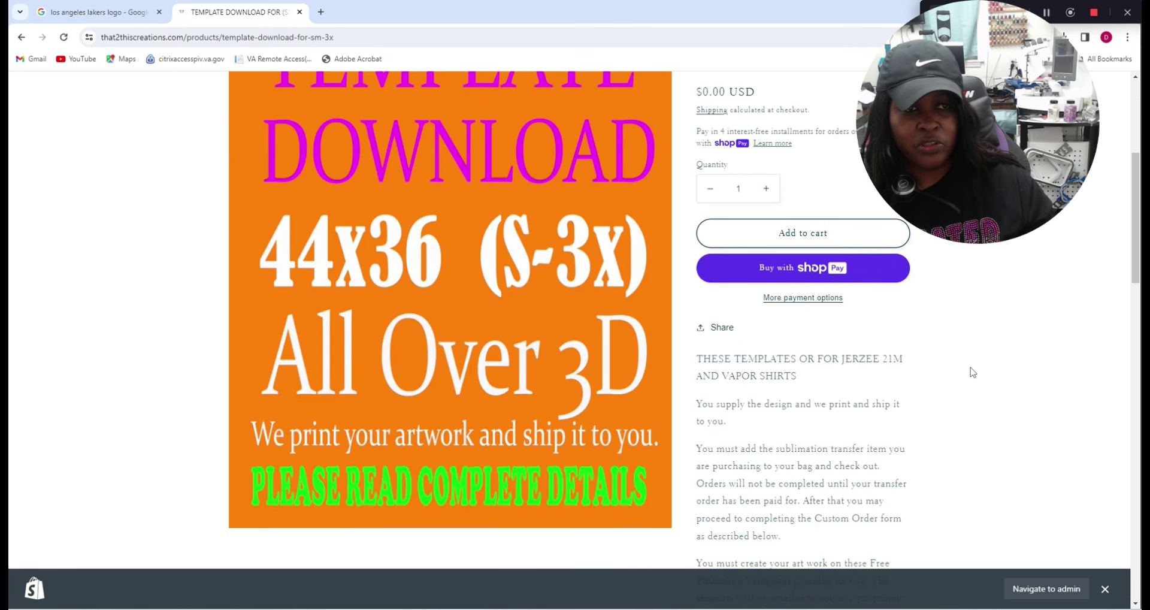
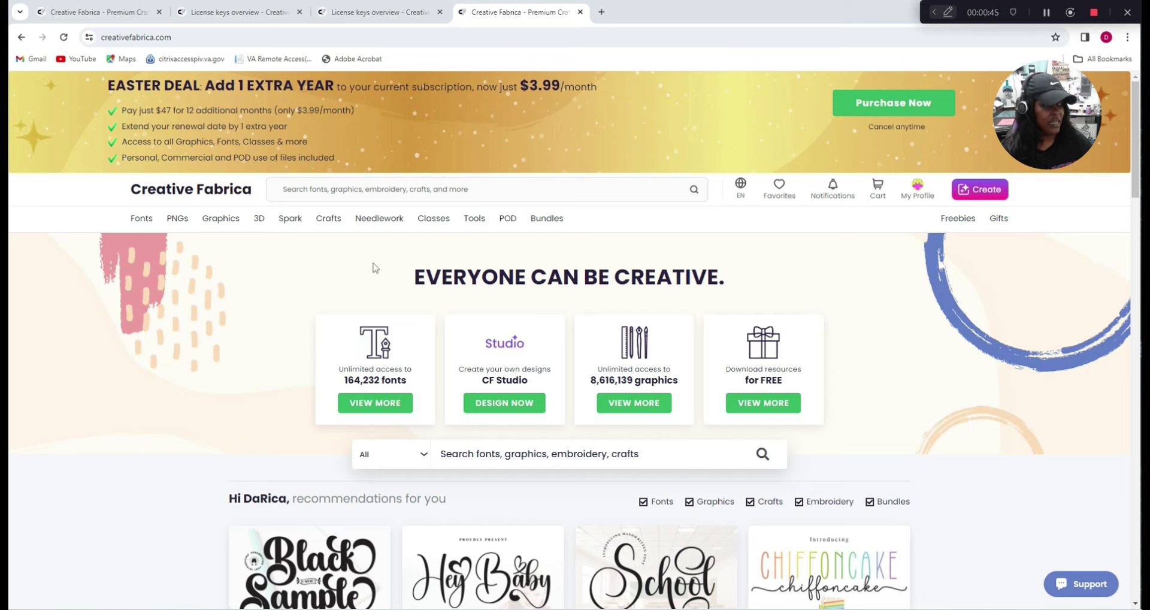
# Search the Creative Fabrica site for "digital paper".
pyautogui.click(435, 189)
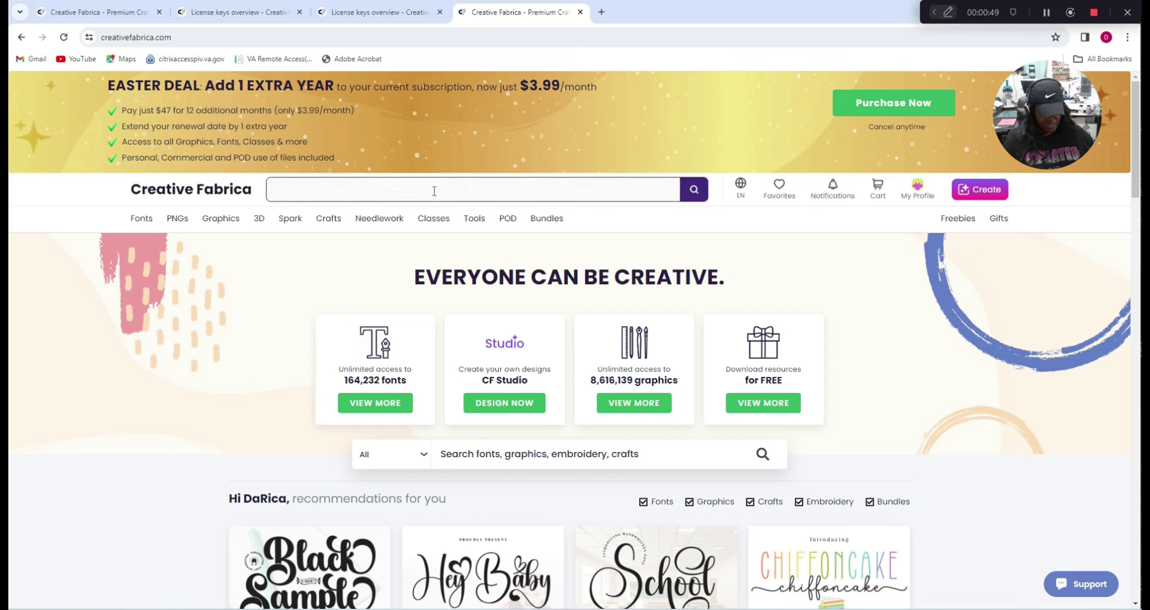
pyautogui.write('digital')
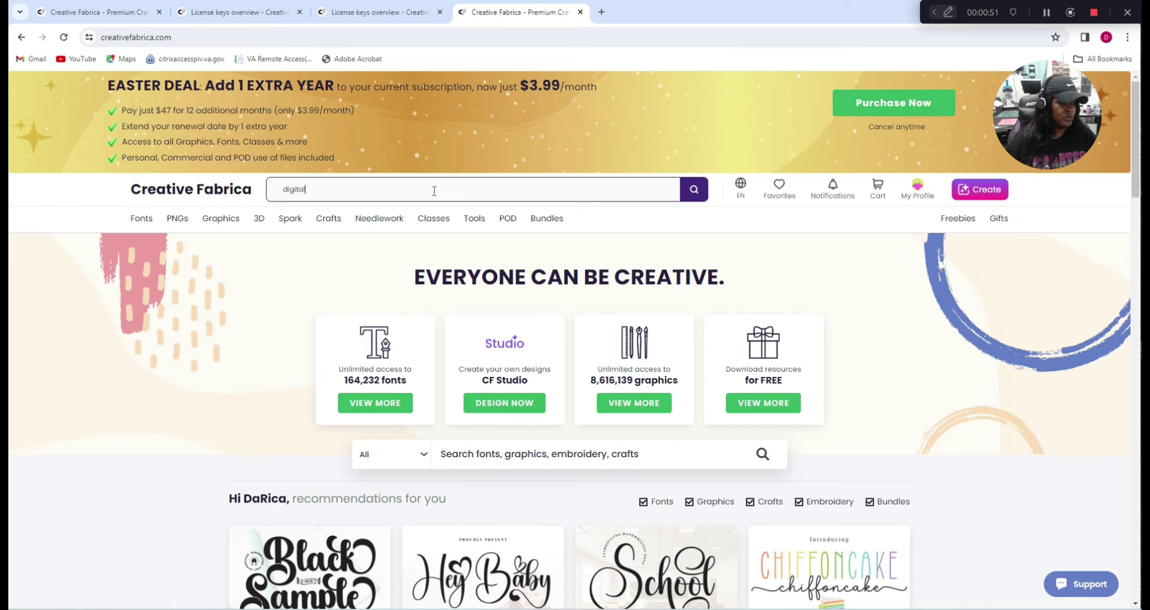
pyautogui.write(' paper')
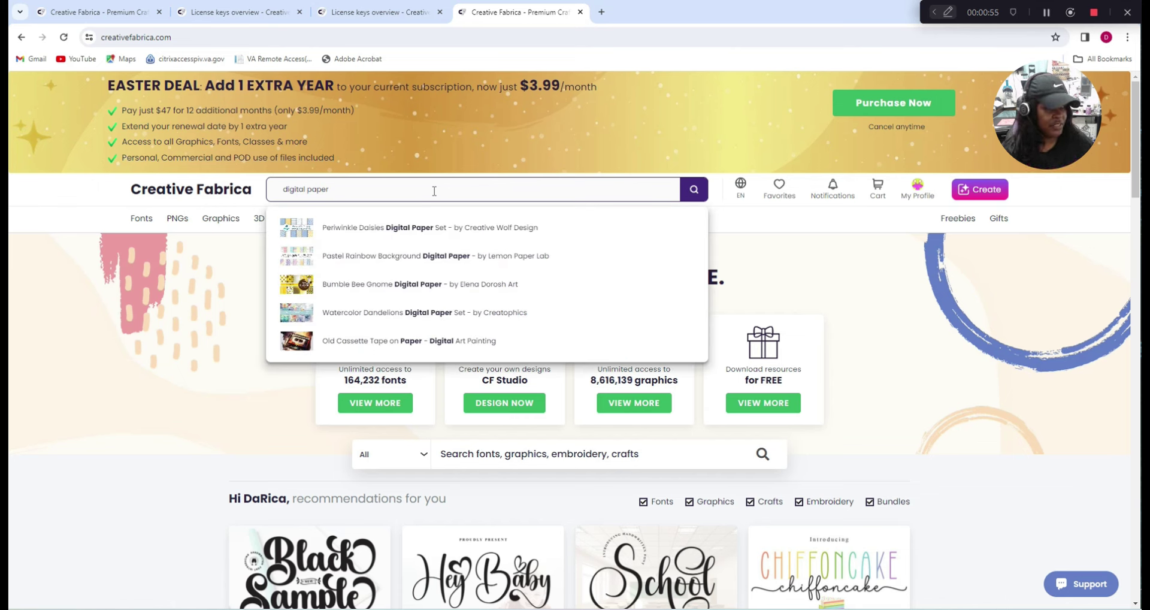
pyautogui.click(693, 191)
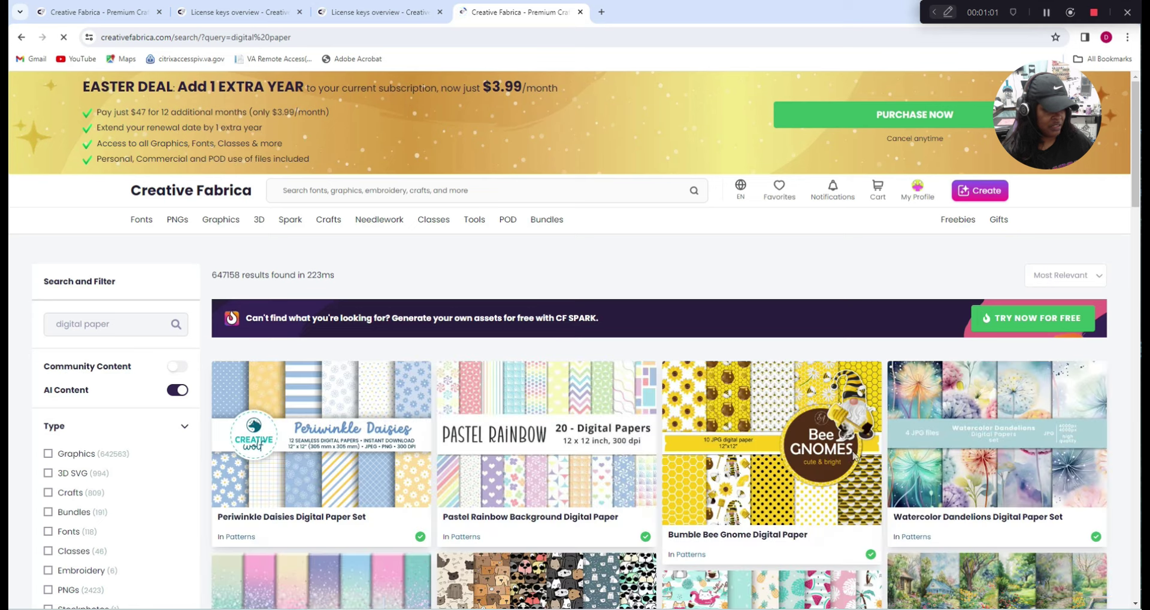
# Browse the digital paper search results for patterns and backgrounds suitable for the shirt design.
pyautogui.scroll(-2, 844, 443)
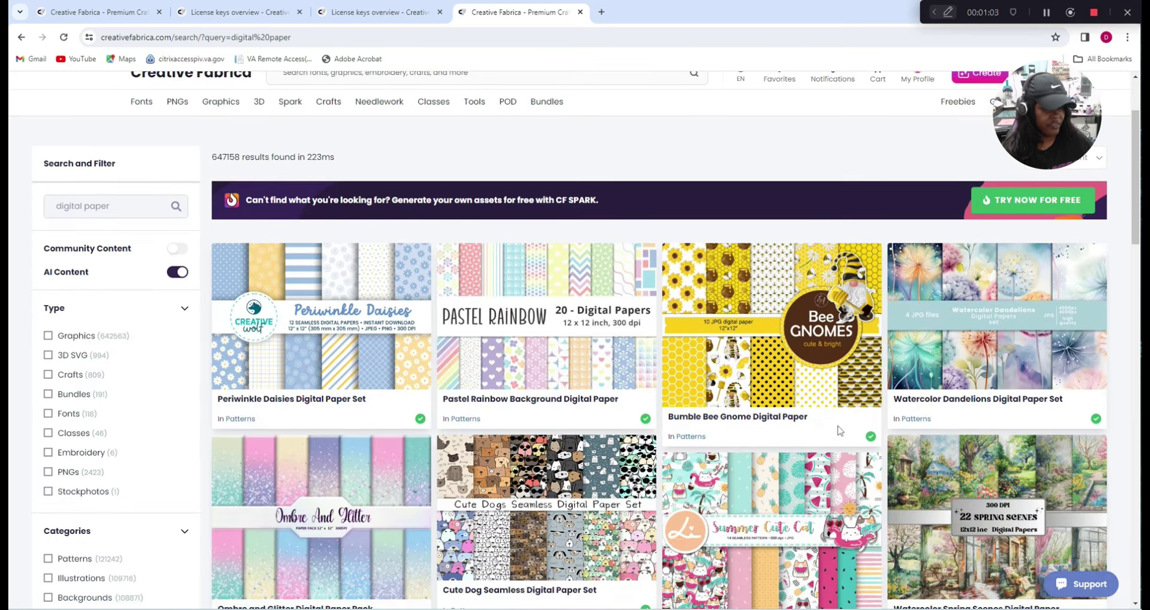
pyautogui.scroll(-1, 793, 398)
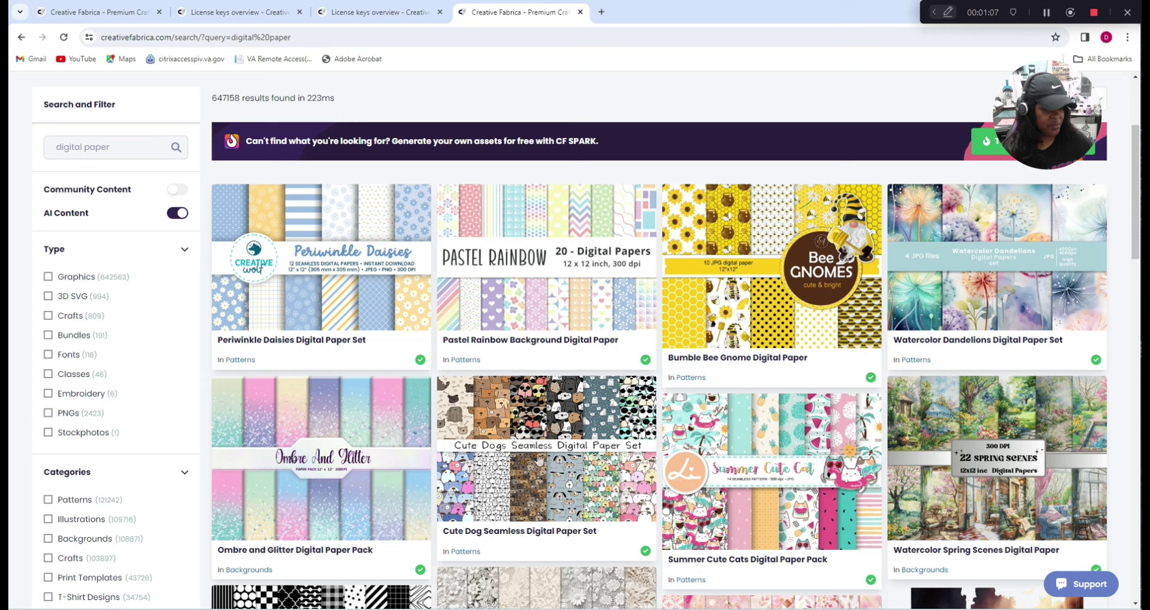
pyautogui.scroll(-3, 620, 452)
pyautogui.scroll(-10, 620, 452)
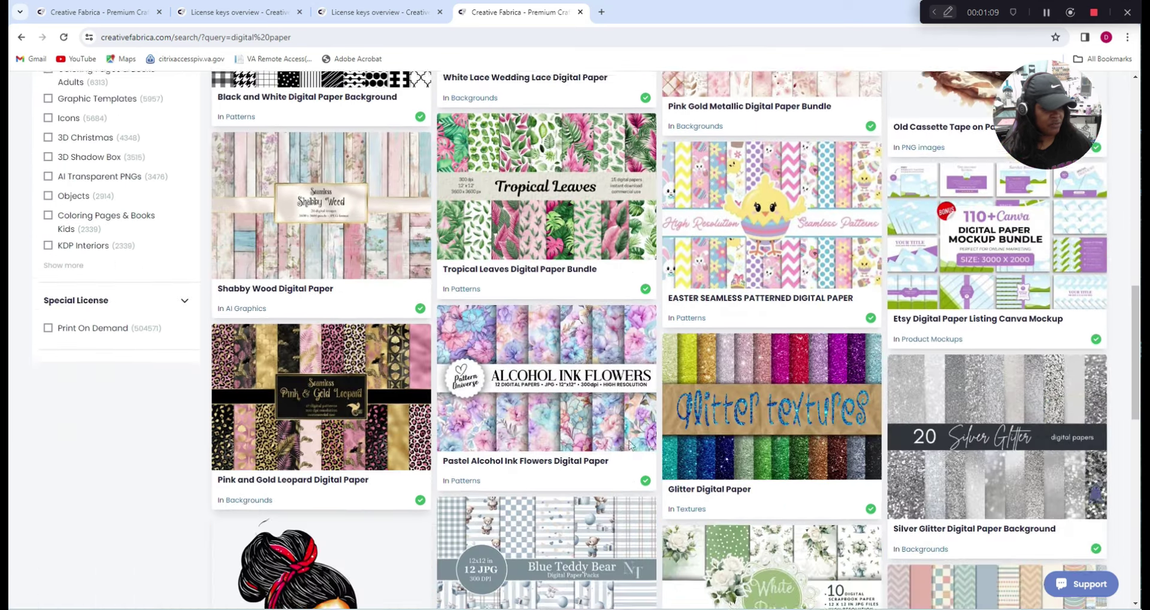
pyautogui.scroll(-1, 629, 446)
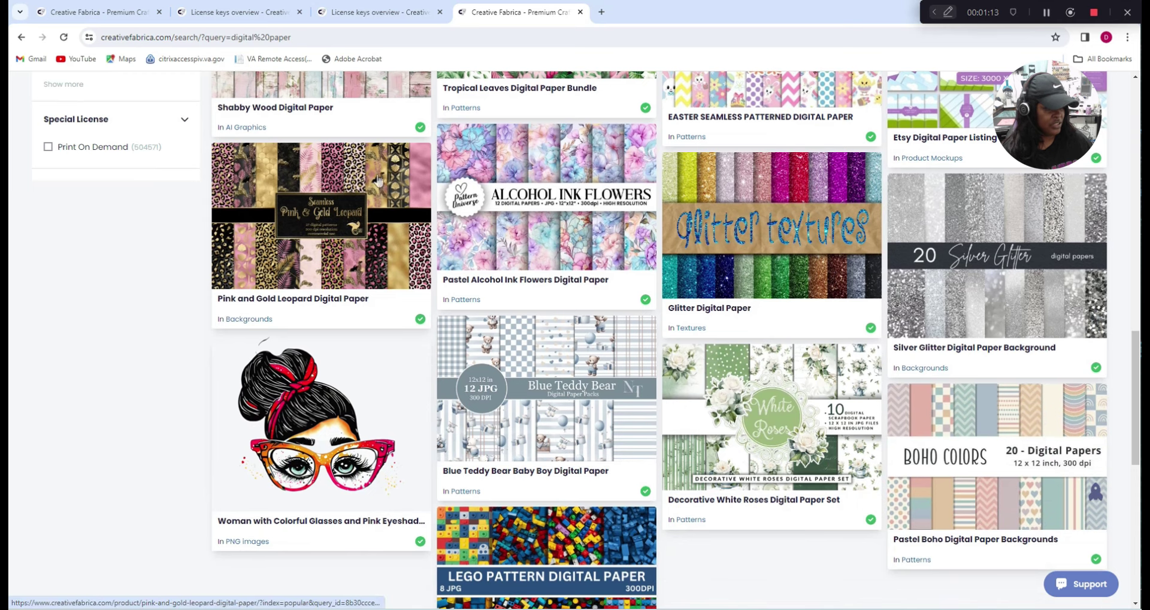
pyautogui.scroll(-1, 902, 481)
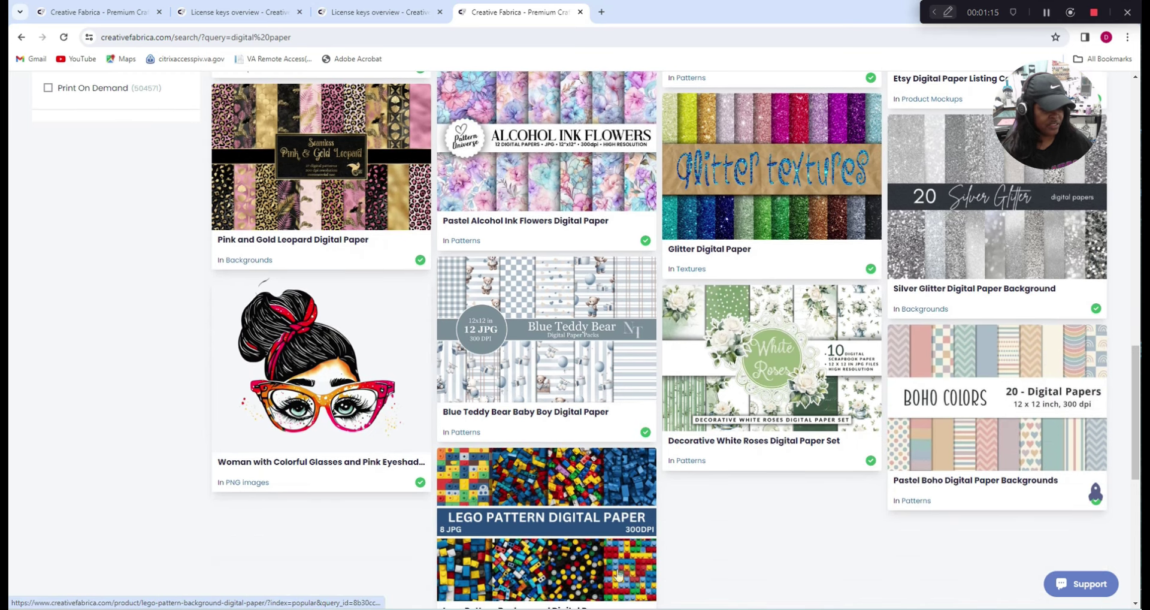
pyautogui.scroll(-2, 607, 545)
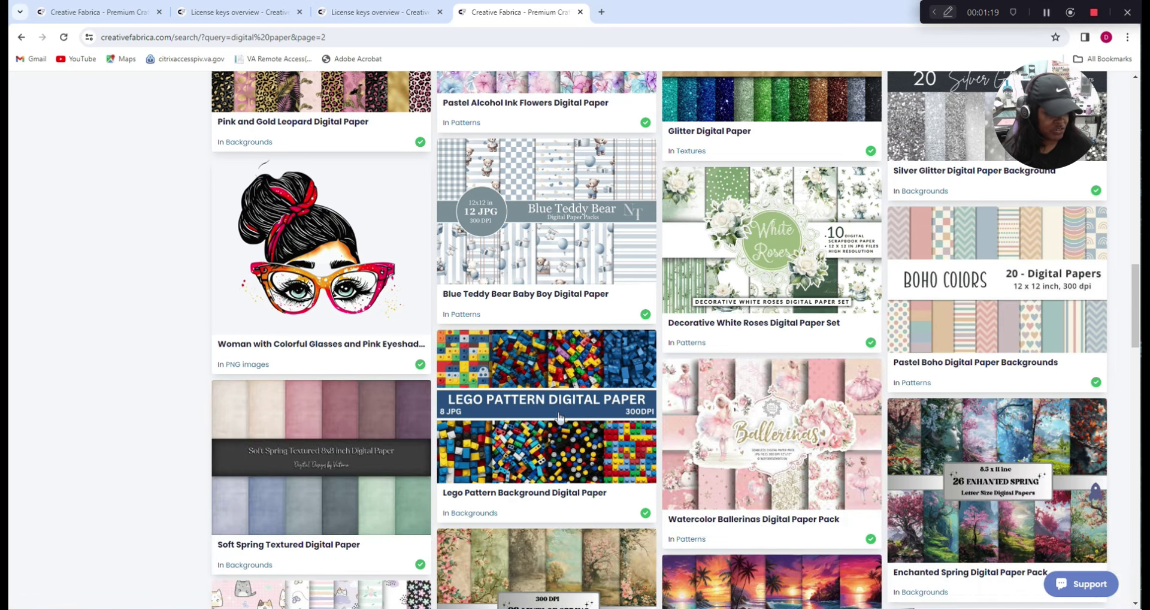
pyautogui.scroll(-2, 638, 460)
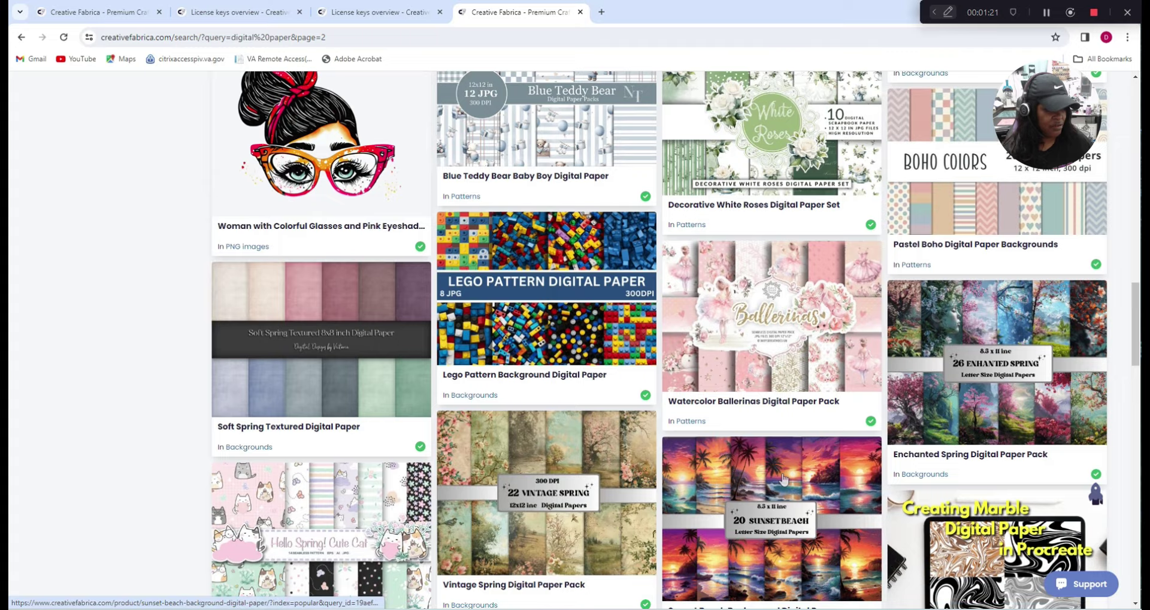
pyautogui.scroll(-3, 783, 477)
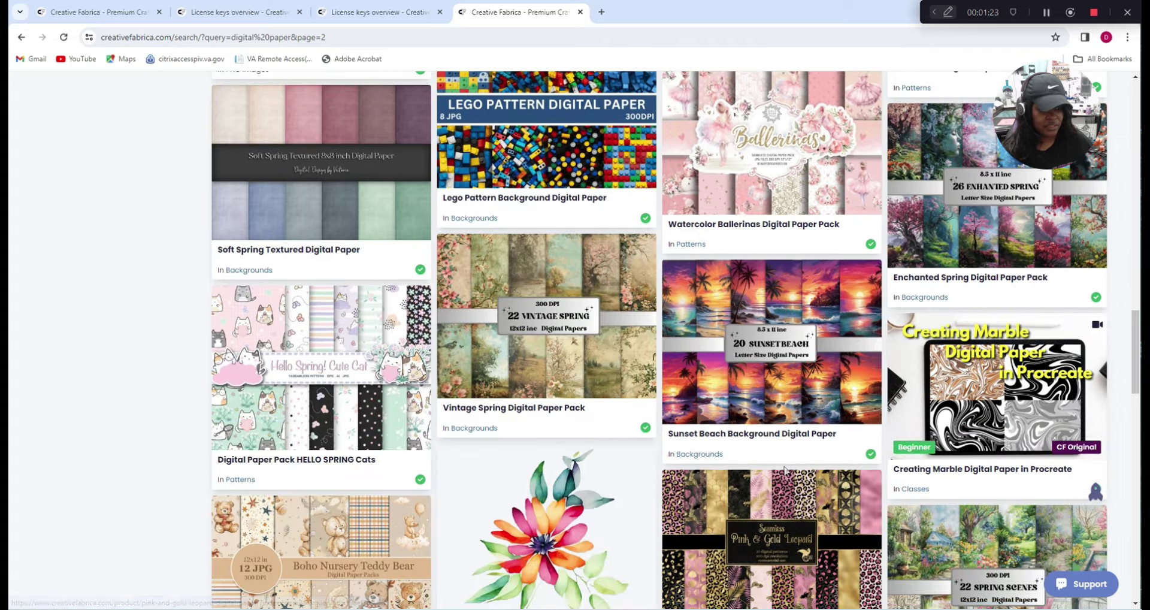
pyautogui.scroll(7, 785, 473)
pyautogui.scroll(12, 785, 470)
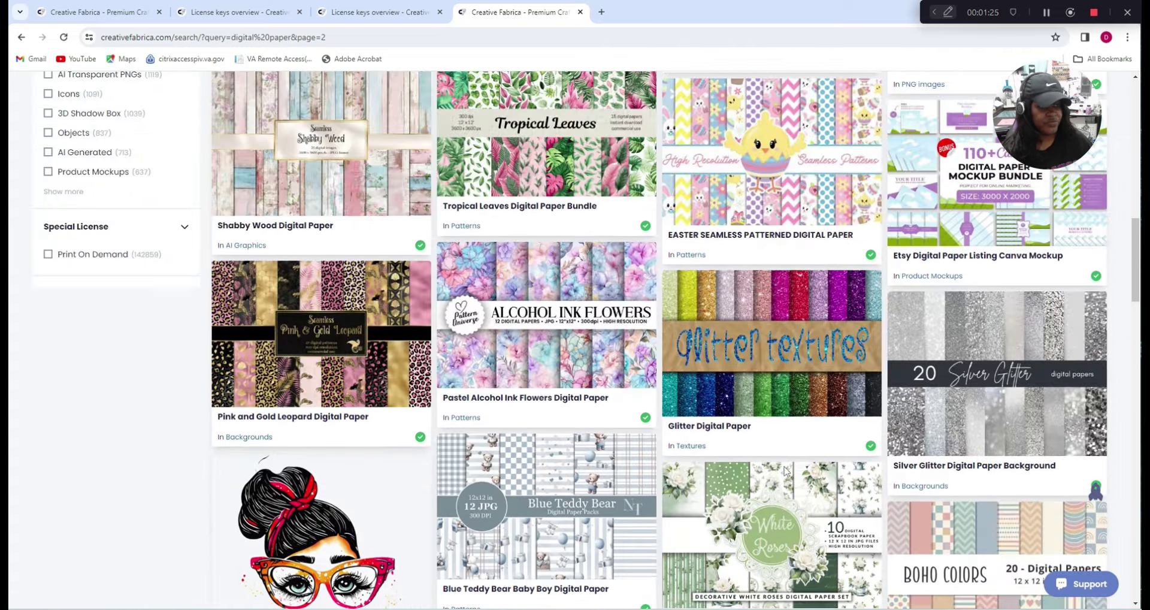
pyautogui.scroll(4, 786, 472)
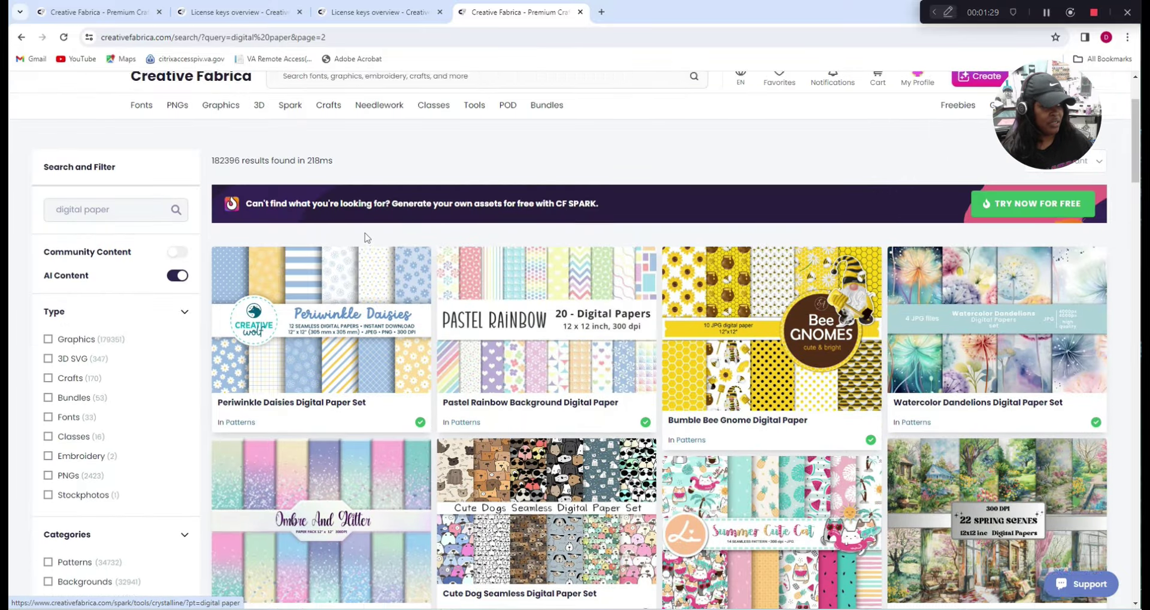
# Narrow the search on Creative Fabrica to "yellow digital paper".
pyautogui.scroll(2, 419, 185)
pyautogui.click(347, 193)
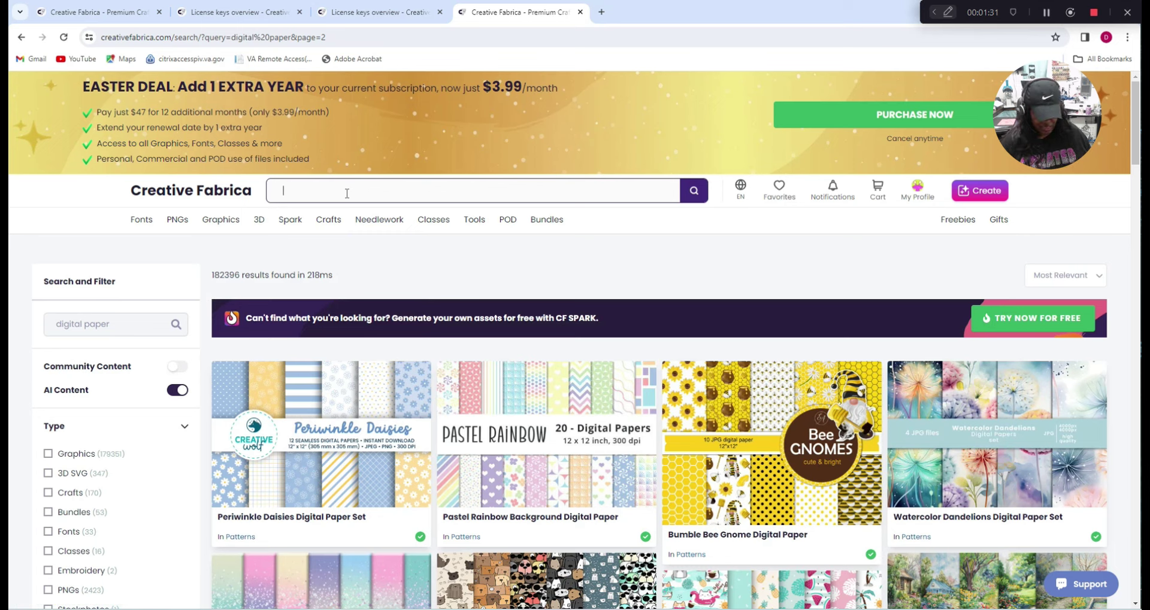
pyautogui.write('yellow')
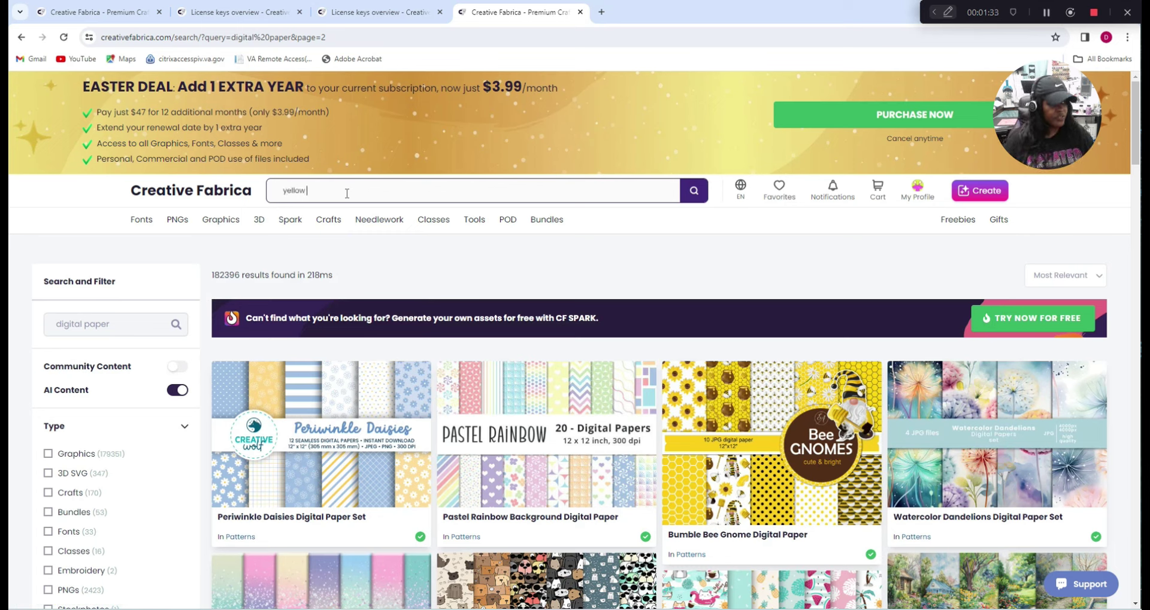
pyautogui.write(' digita')
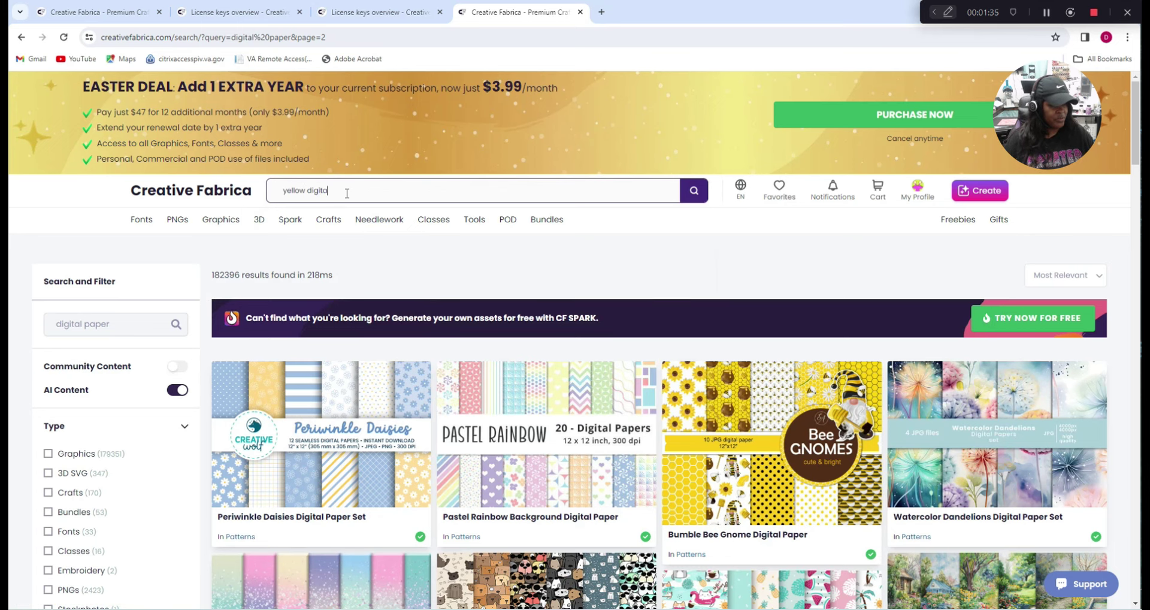
pyautogui.write('l paper')
pyautogui.press('Return')
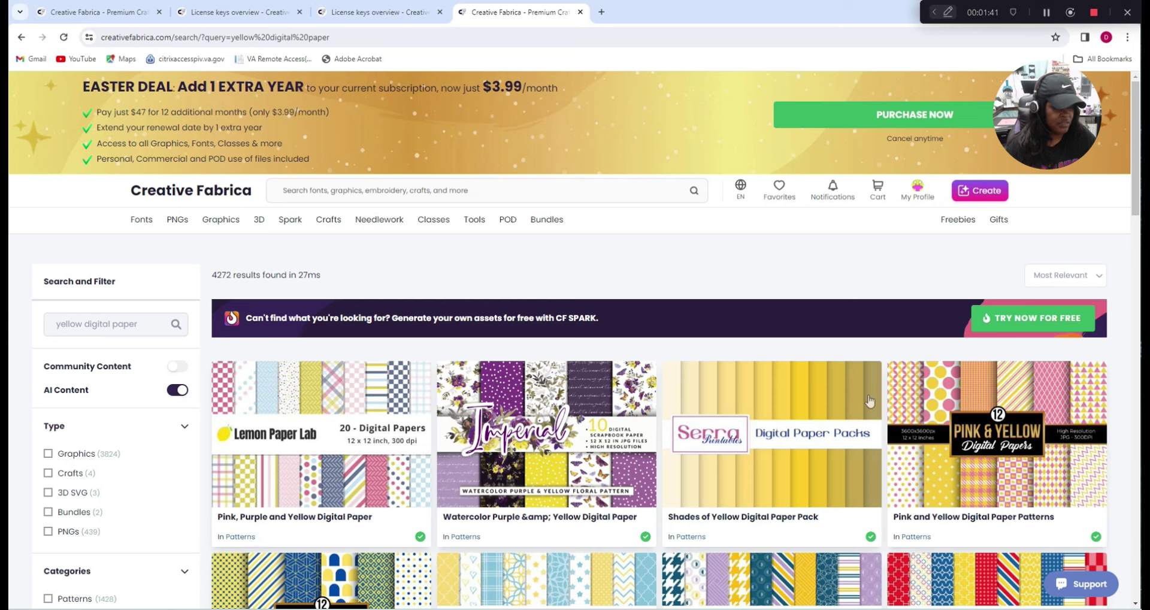
# Examine the yellow digital paper results for a suitable yellow pattern or texture pack.
pyautogui.scroll(-4, 842, 455)
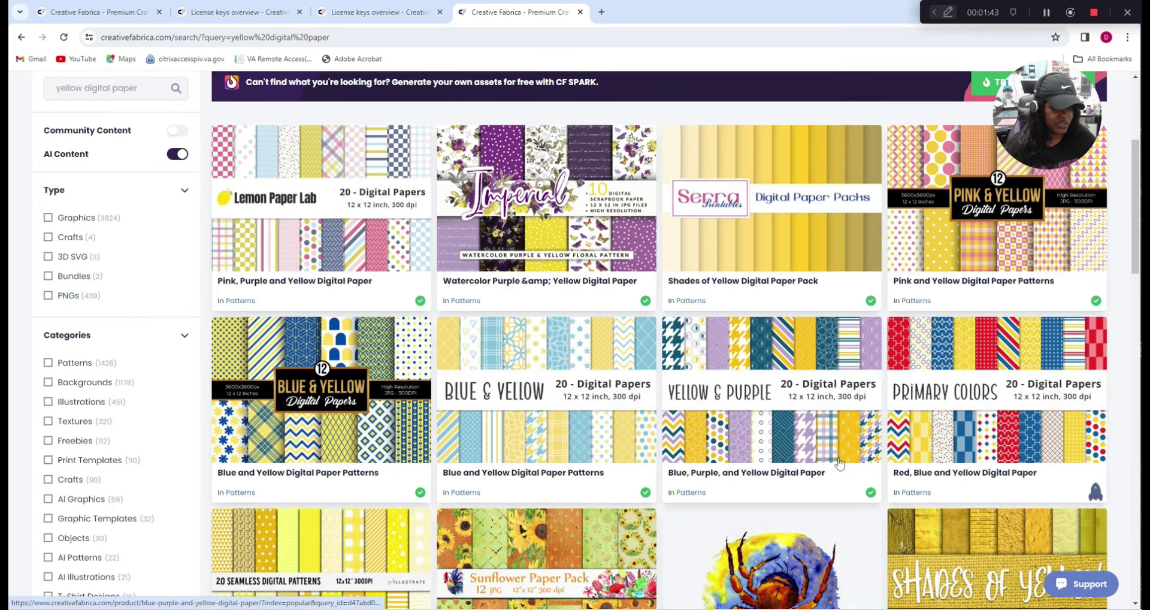
pyautogui.scroll(-2, 839, 463)
pyautogui.scroll(-4, 559, 468)
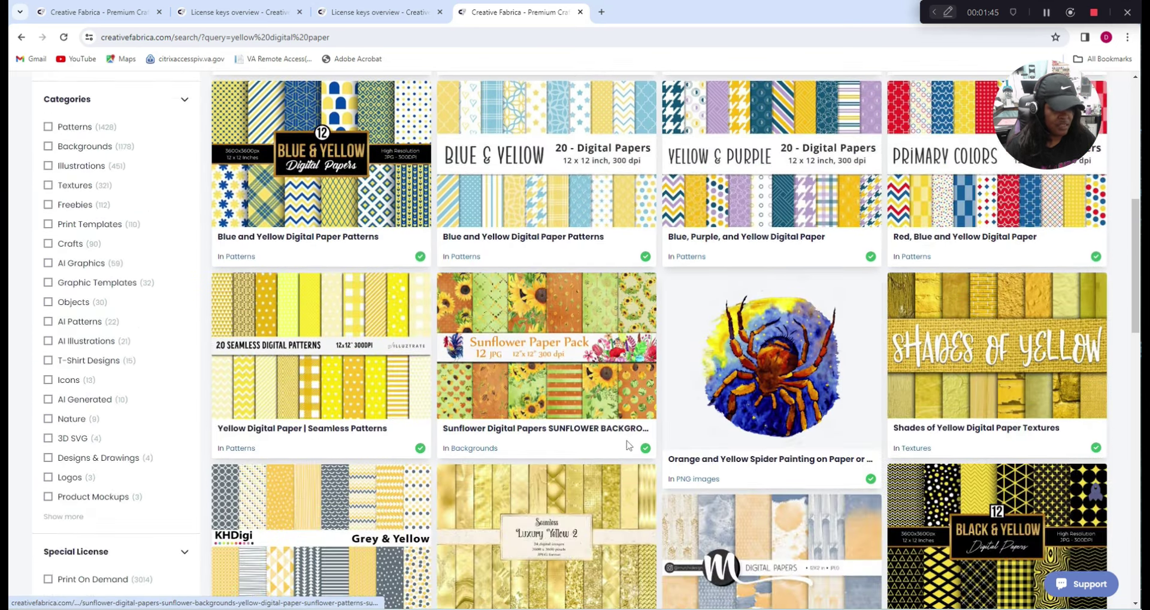
pyautogui.scroll(-3, 712, 371)
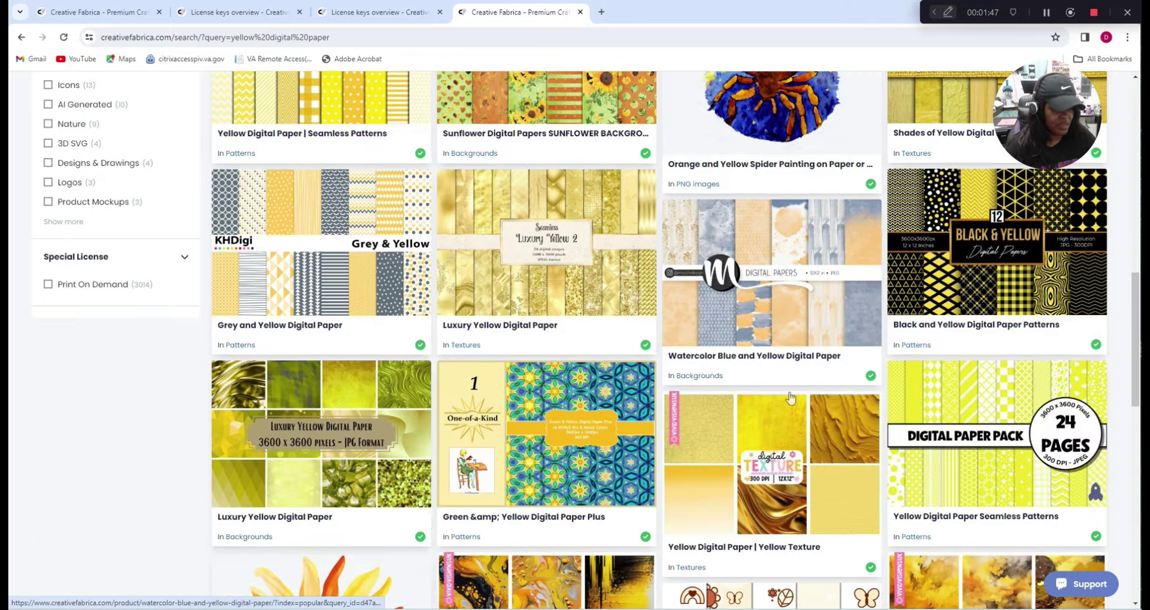
pyautogui.scroll(-3, 767, 398)
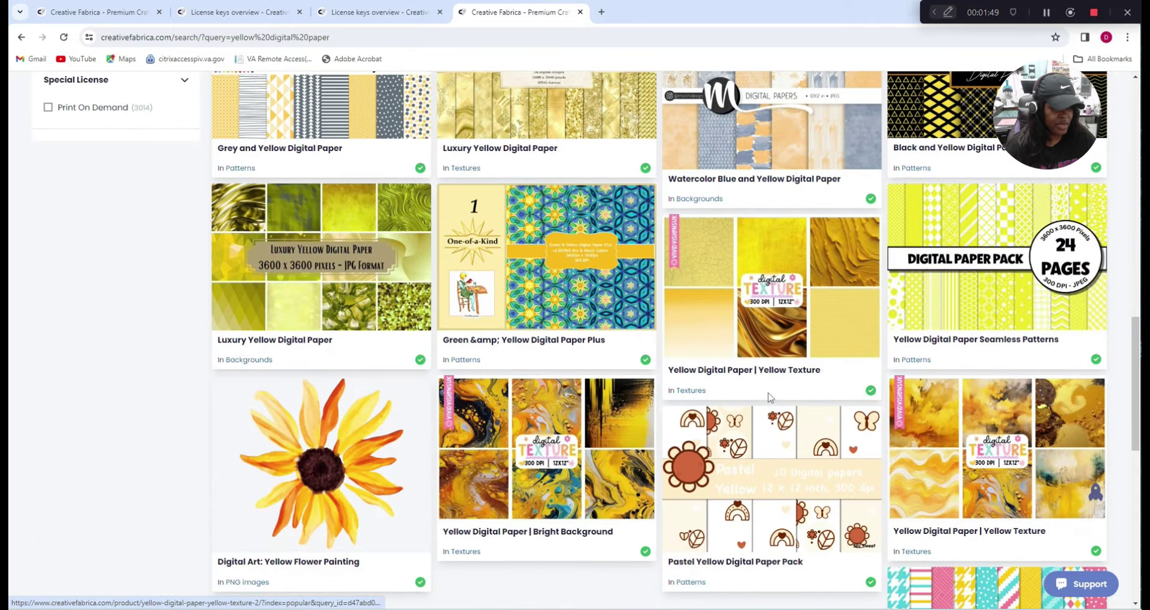
pyautogui.scroll(-4, 1005, 493)
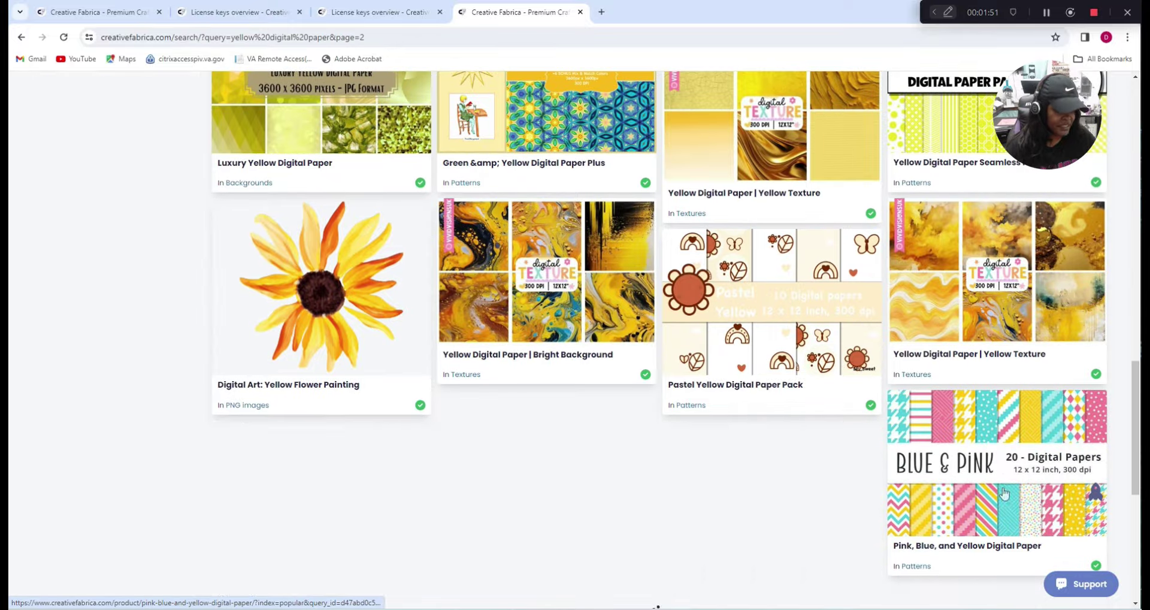
pyautogui.scroll(5, 810, 341)
pyautogui.scroll(7, 810, 341)
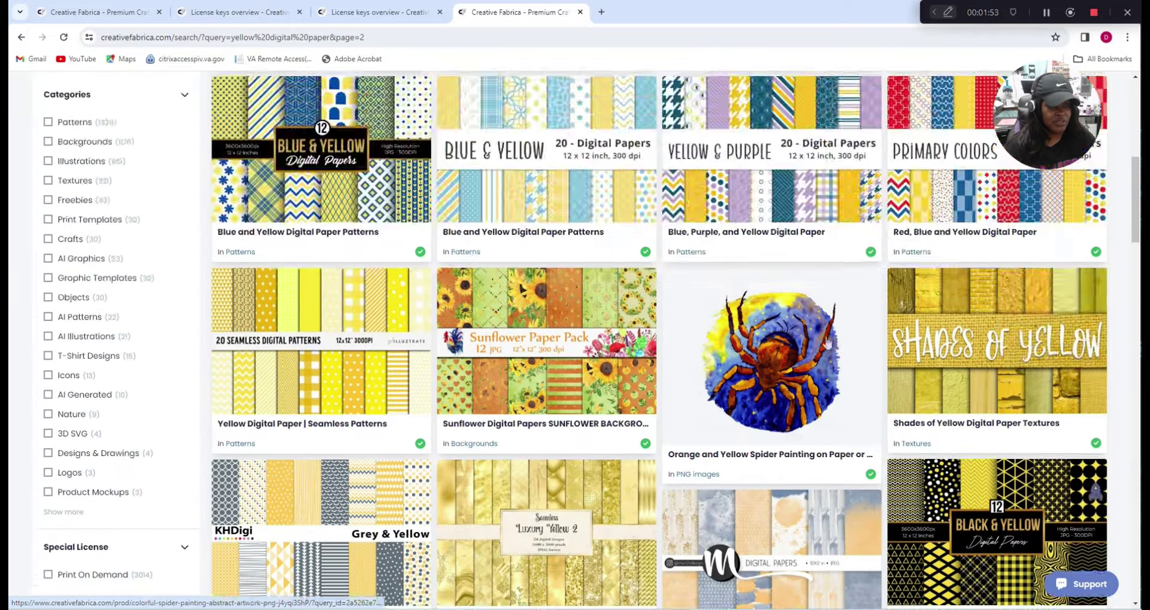
pyautogui.scroll(-13, 831, 337)
pyautogui.scroll(-15, 831, 337)
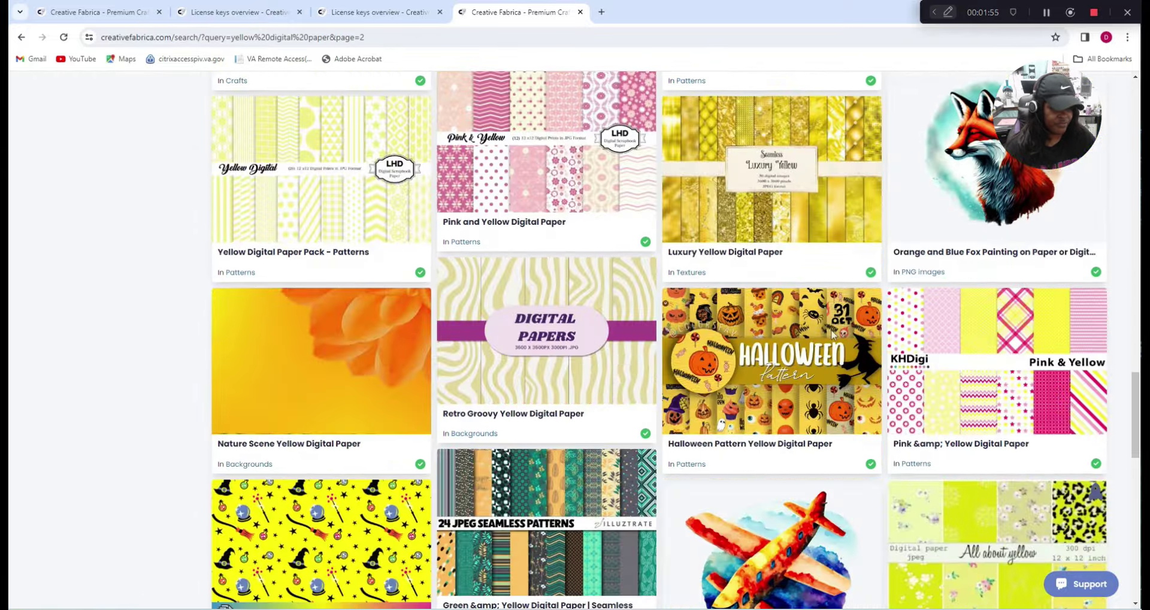
# Search the Creative Fabrica site for "purple digital paper".
pyautogui.scroll(-12, 838, 334)
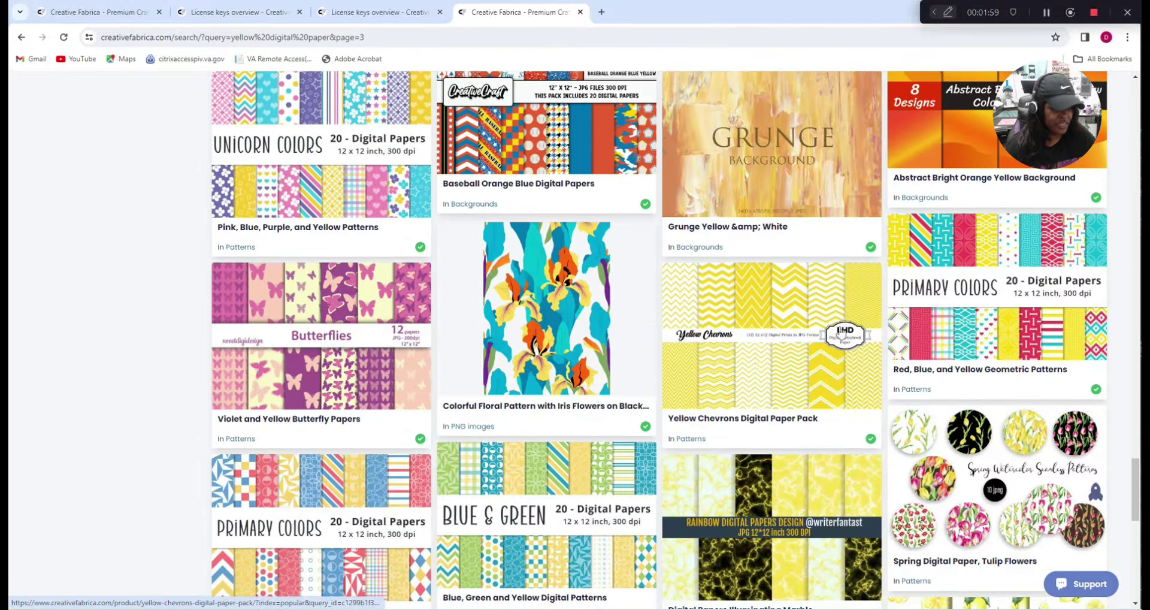
pyautogui.scroll(12, 839, 334)
pyautogui.scroll(15, 848, 332)
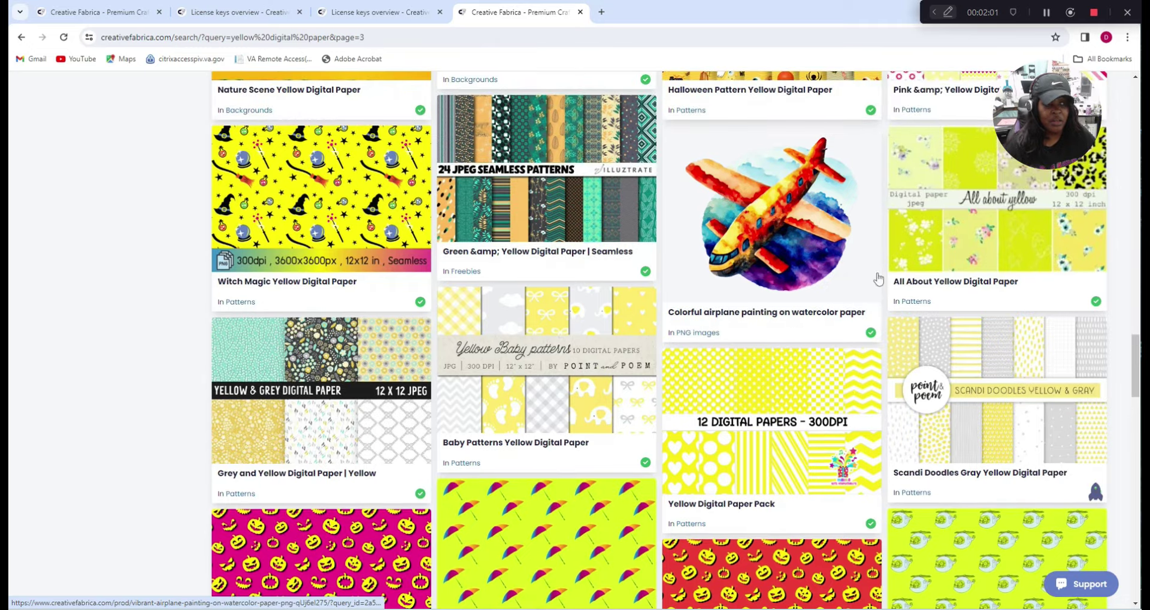
pyautogui.scroll(18, 877, 326)
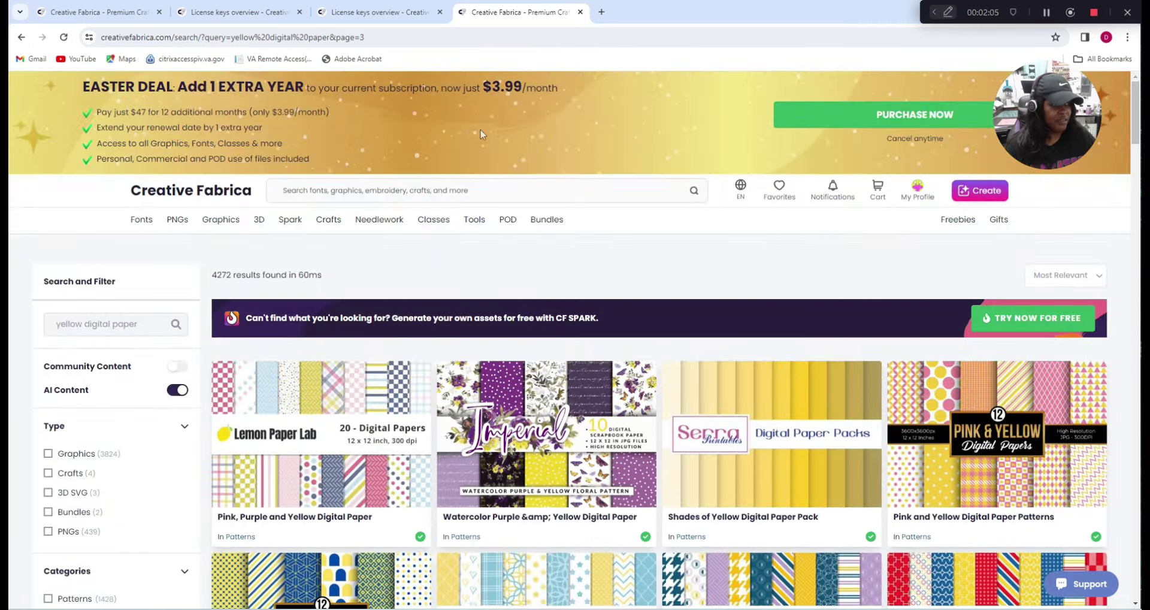
pyautogui.click(450, 189)
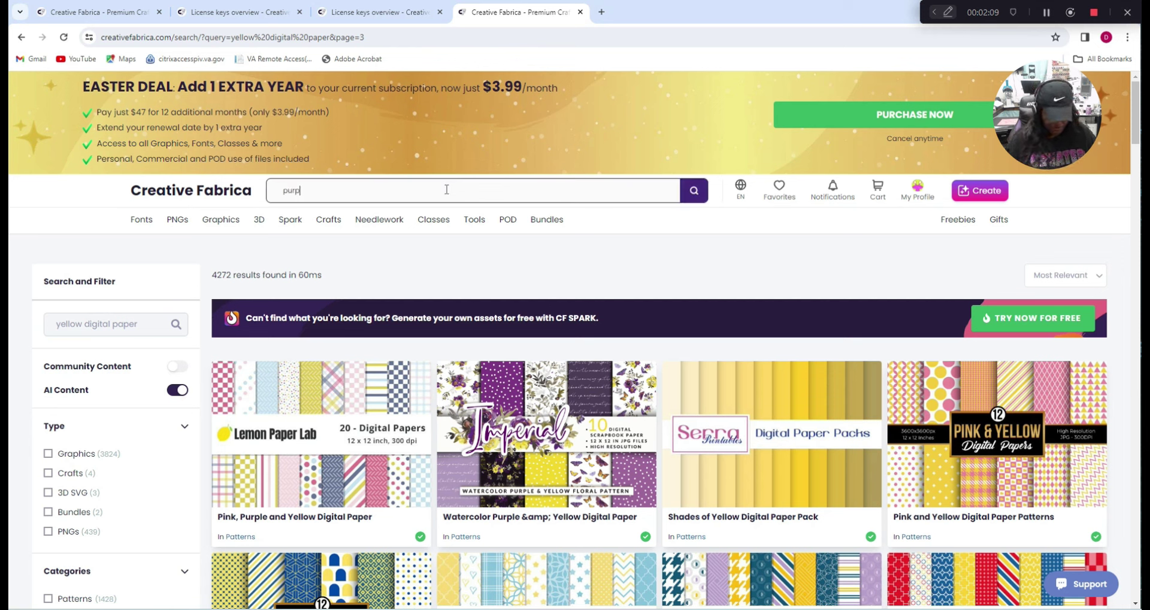
pyautogui.write('purple digital ')
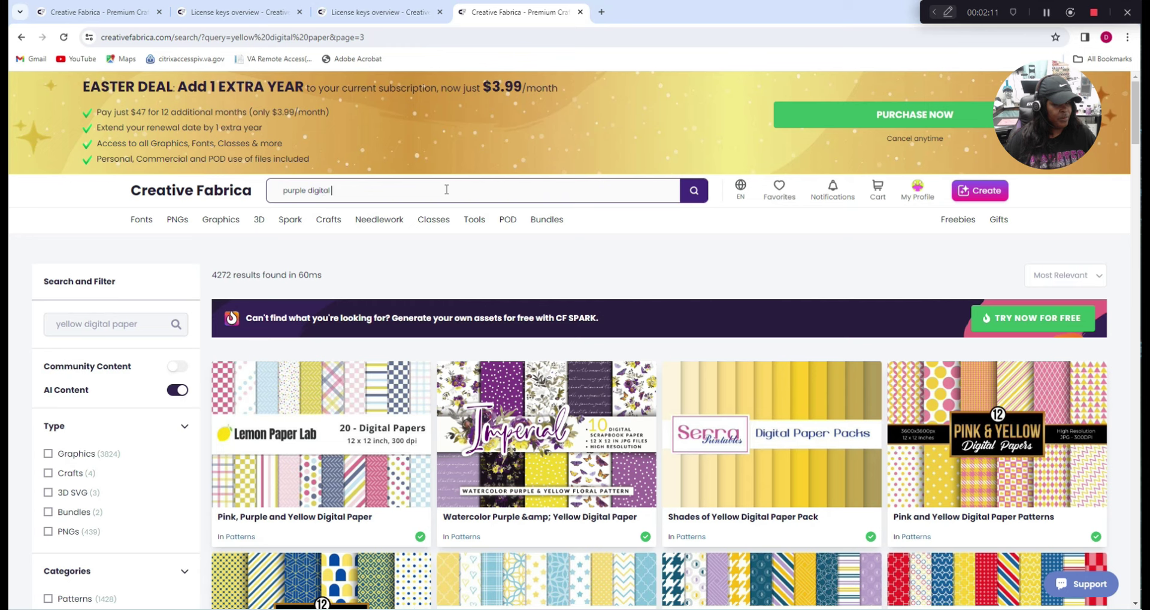
pyautogui.write('paper')
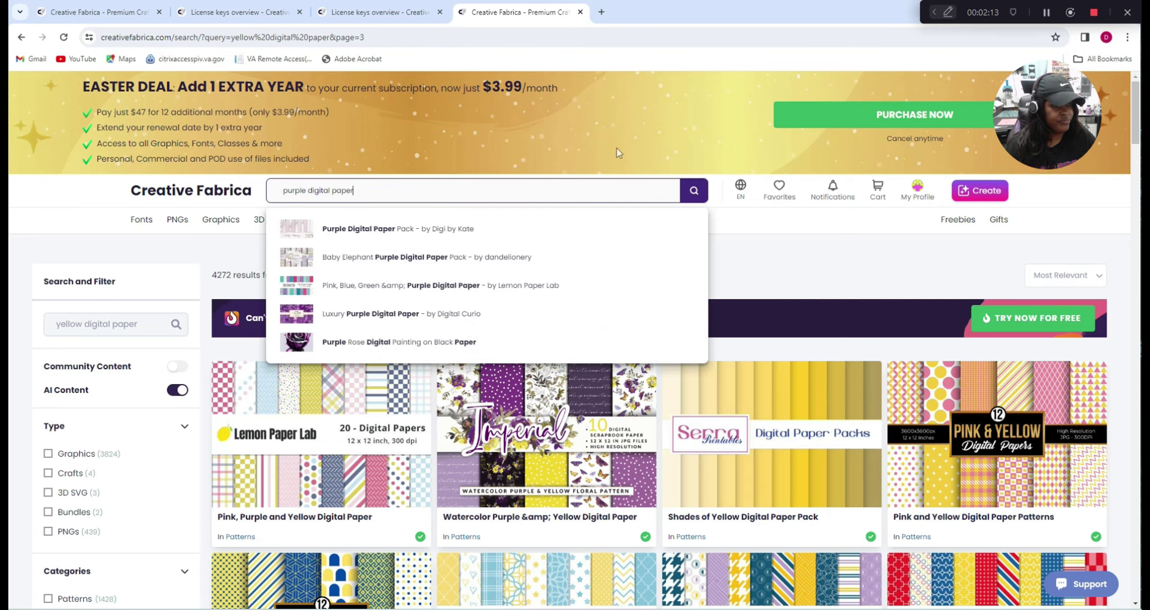
pyautogui.click(694, 192)
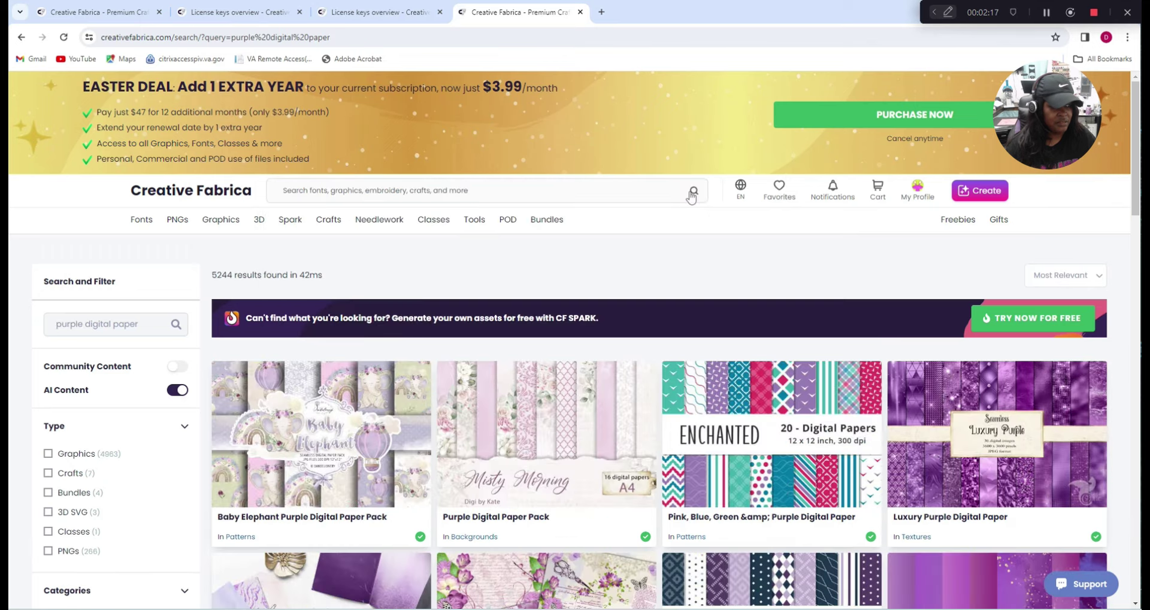
# Examine the purple digital paper results for textures and patterns suitable for the shirt design.
pyautogui.scroll(-2, 855, 450)
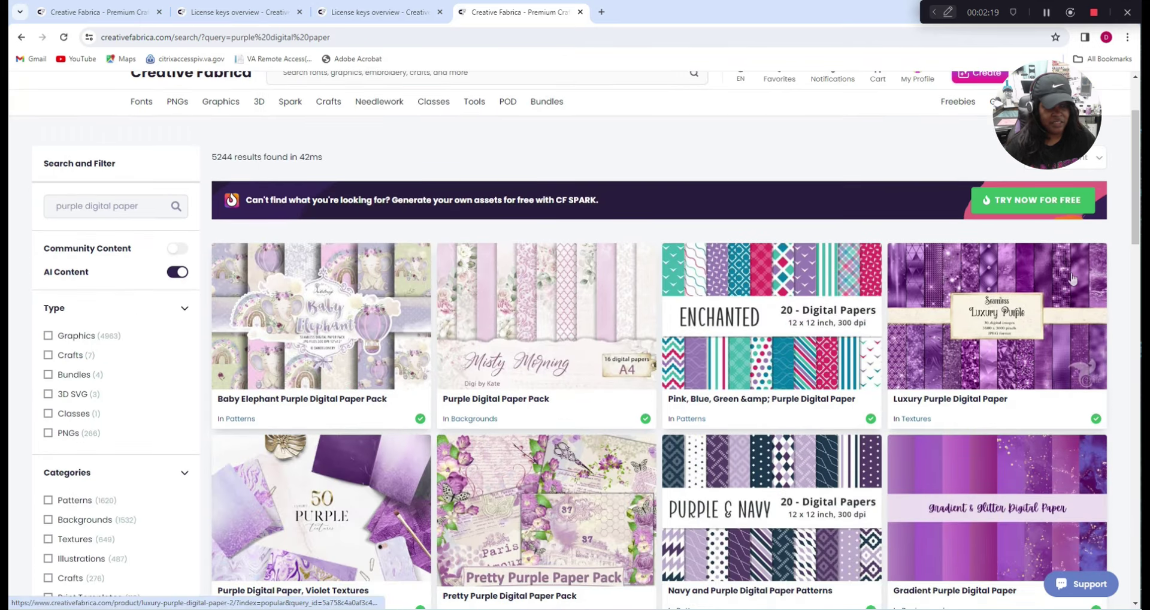
pyautogui.scroll(-3, 959, 494)
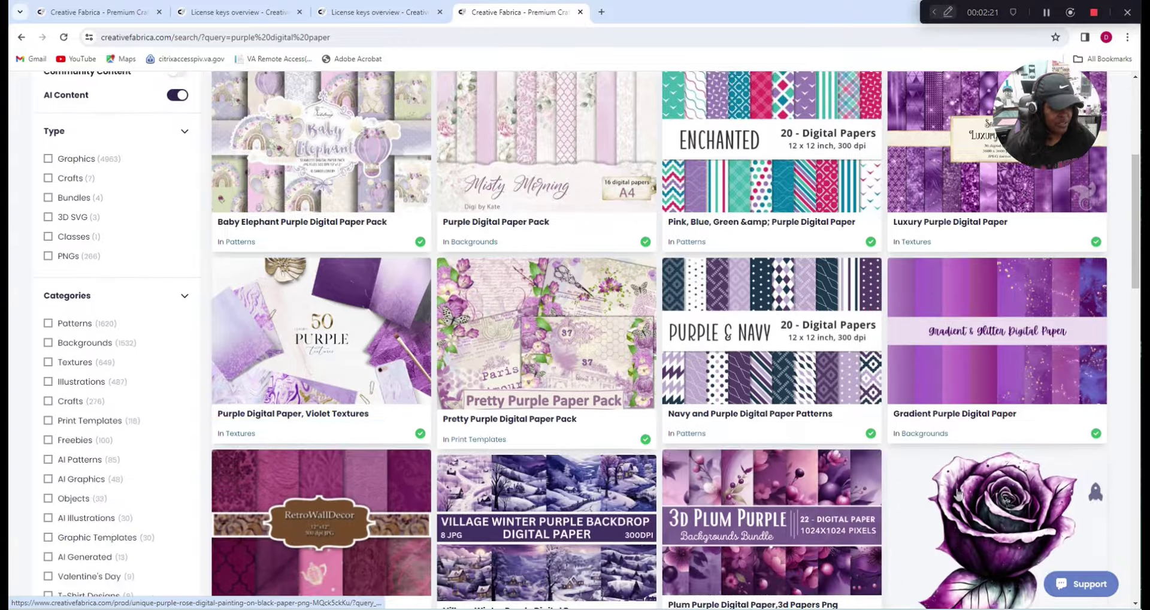
pyautogui.scroll(-10, 959, 495)
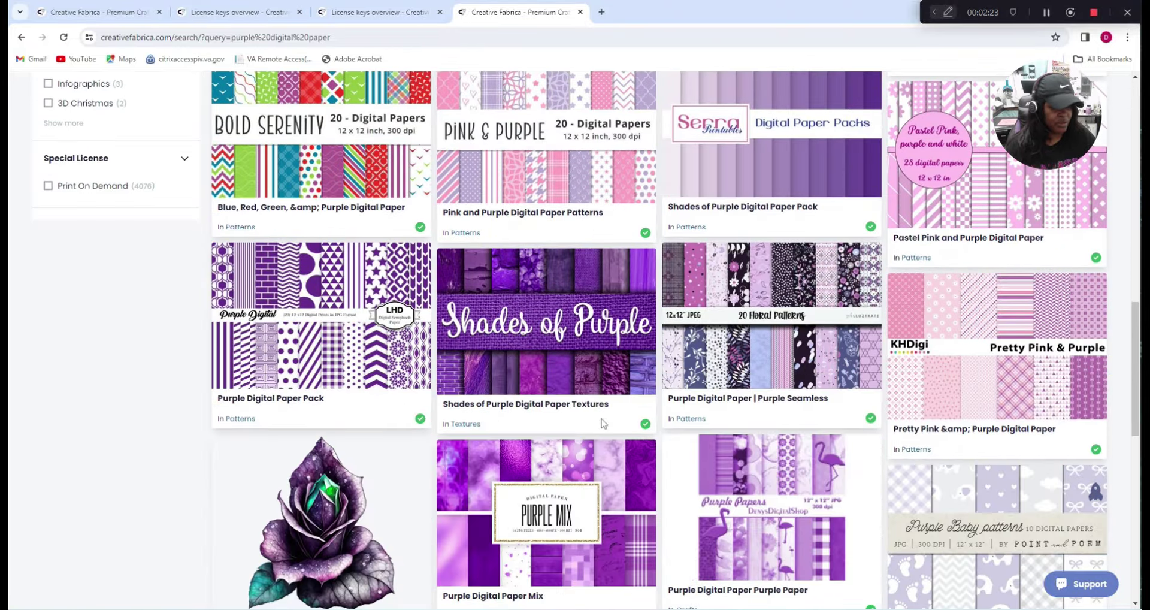
pyautogui.scroll(-7, 838, 397)
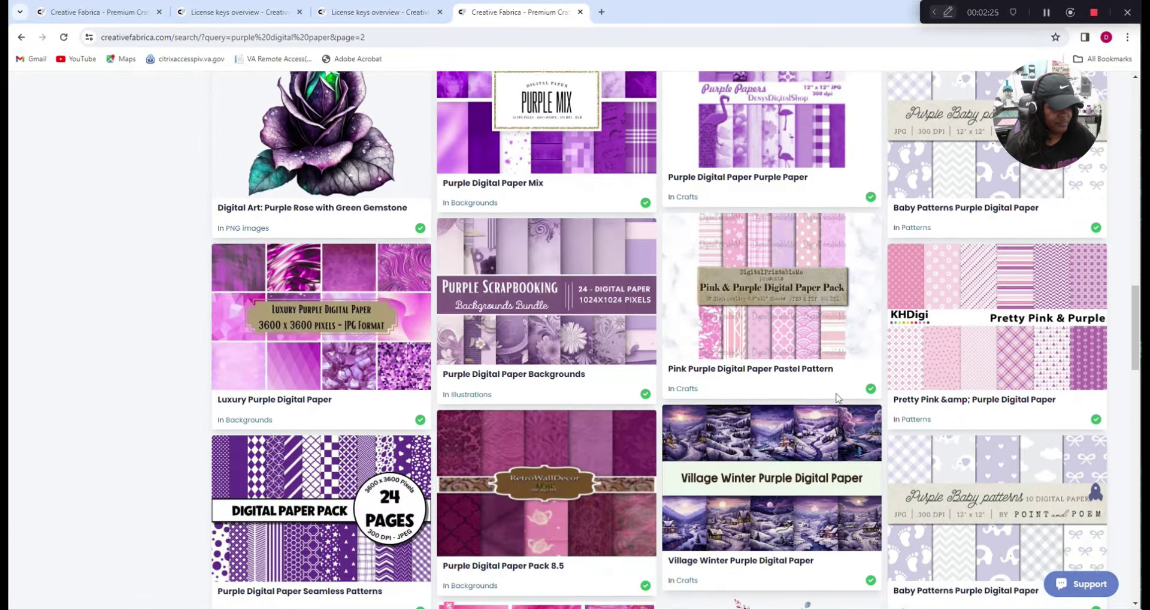
pyautogui.scroll(-7, 838, 397)
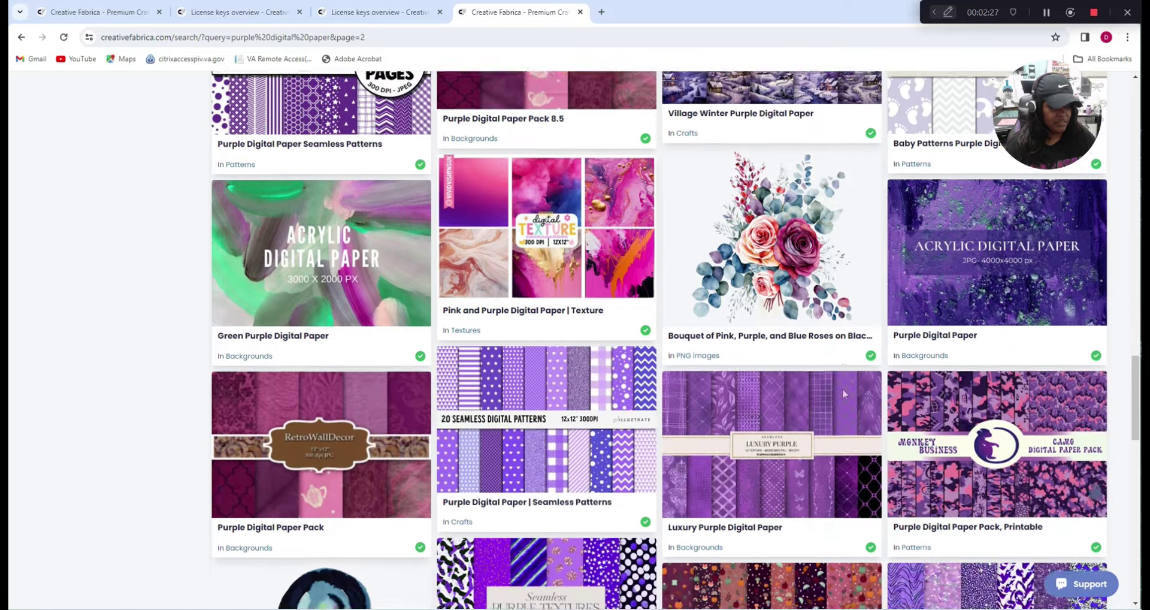
pyautogui.scroll(-4, 842, 388)
pyautogui.scroll(-6, 842, 393)
pyautogui.scroll(6, 841, 399)
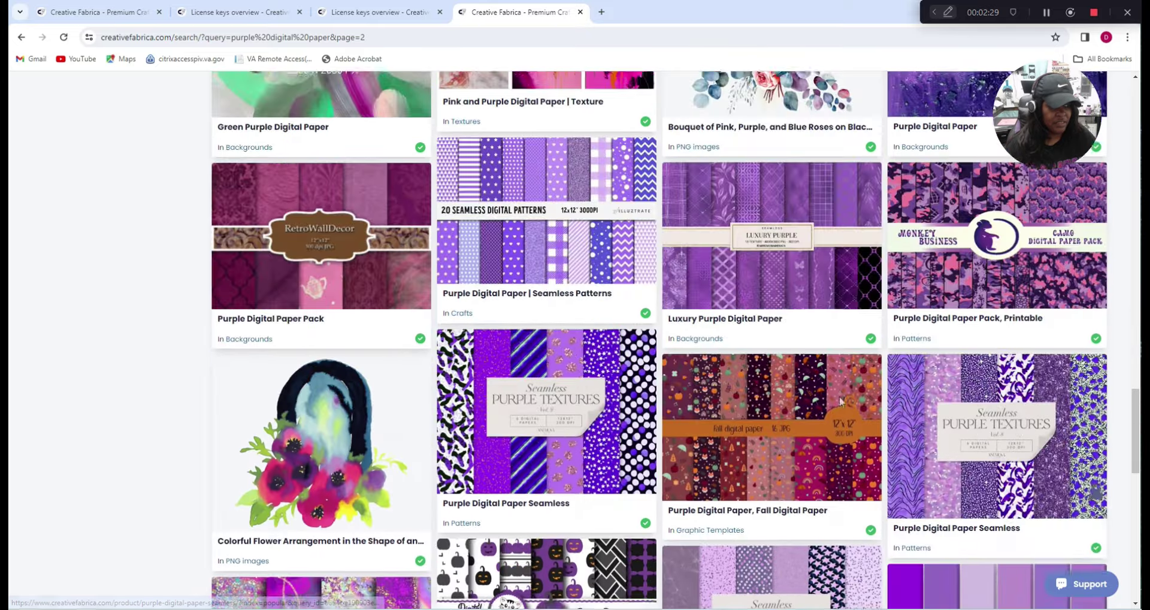
pyautogui.scroll(20, 841, 400)
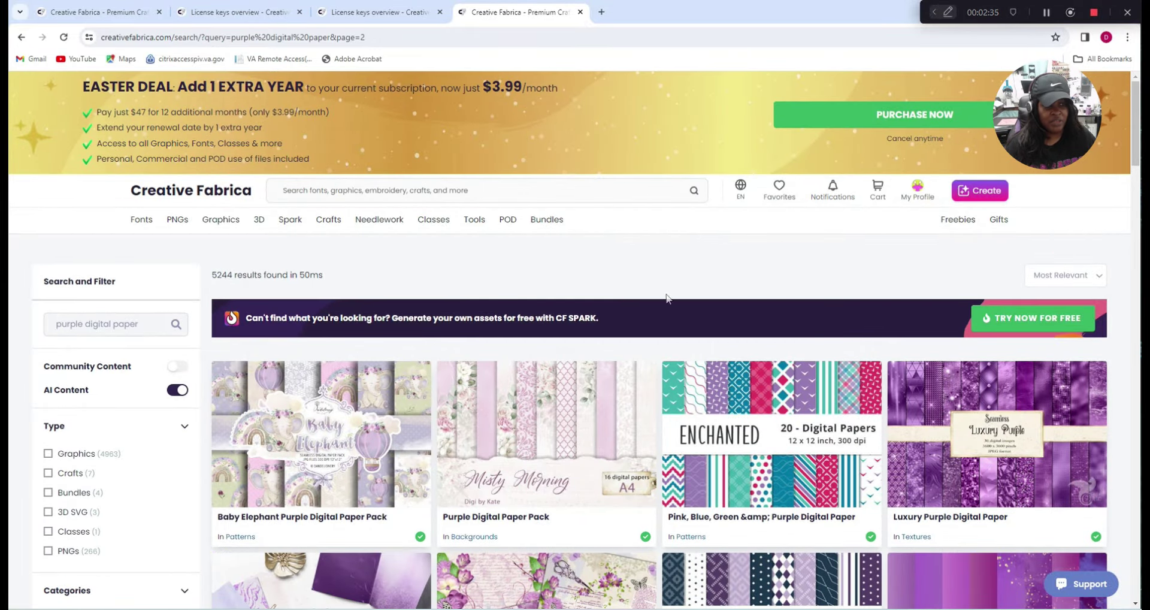
# Open the Mardi Gras Foil Glitter Digital Papers product page from the account's download history.
pyautogui.moveTo(920, 192)
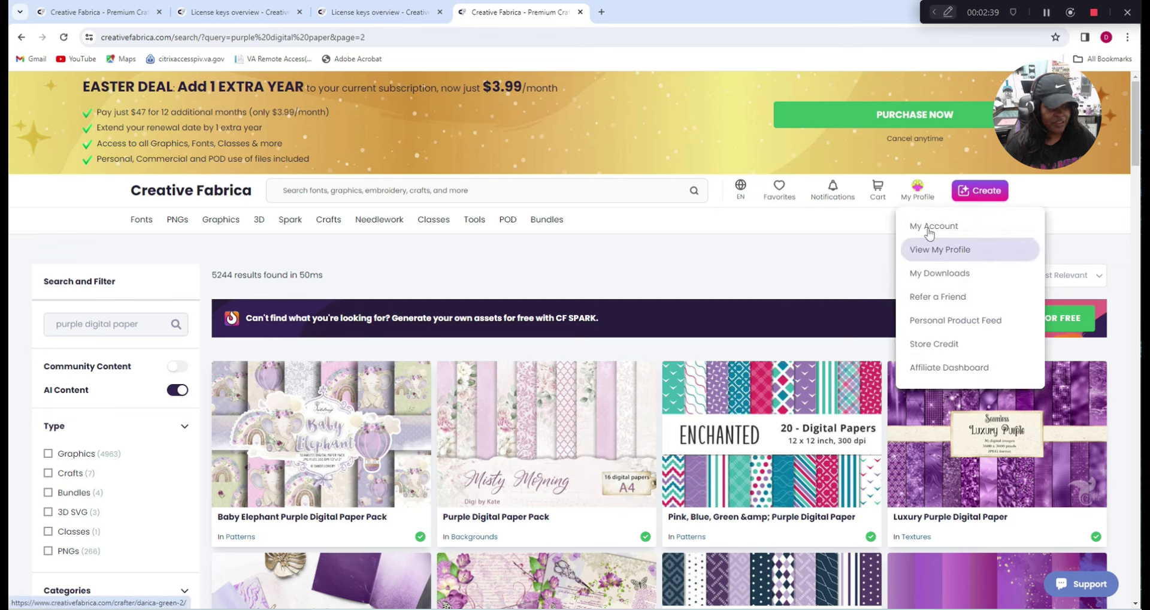
pyautogui.click(930, 275)
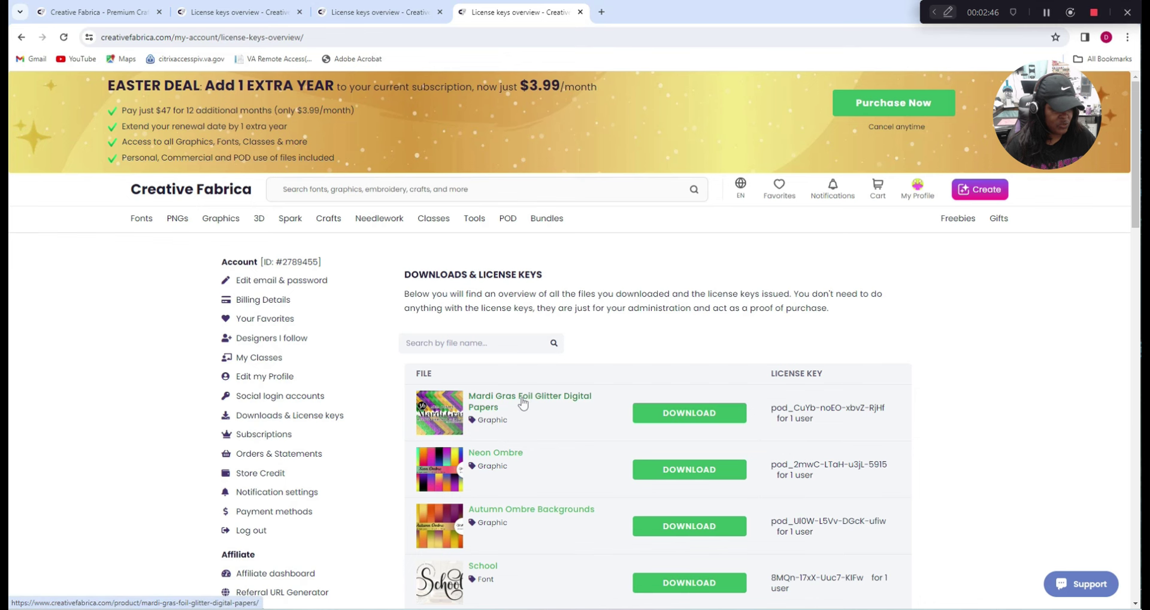
pyautogui.click(486, 403)
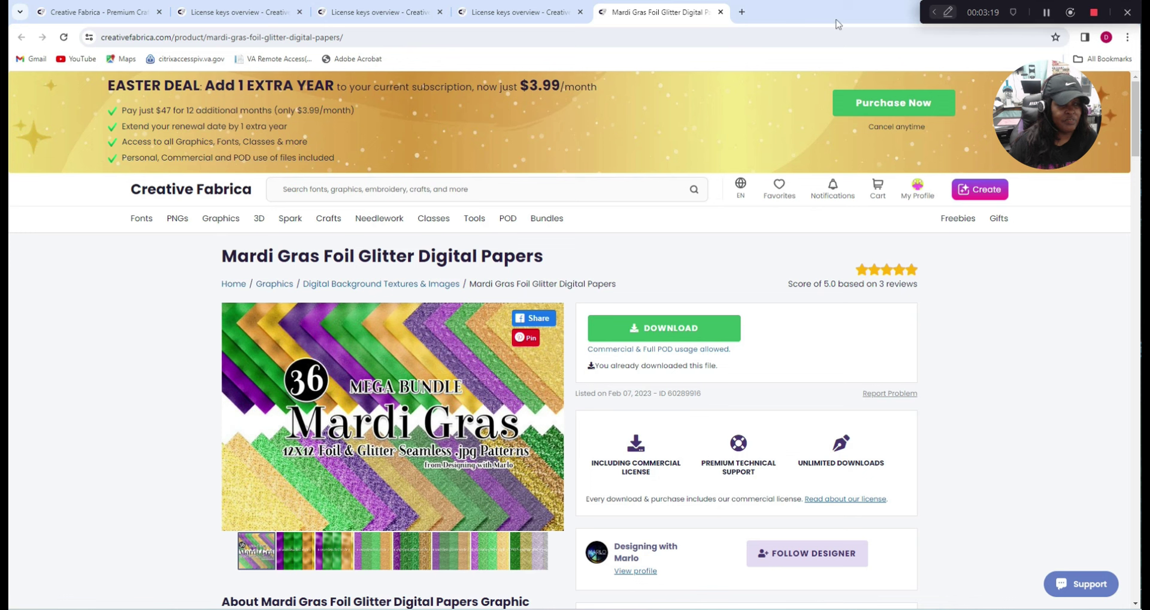
# Clear the browser window from view and create a desktop folder named "grad".
pyautogui.moveTo(788, 9); pyautogui.dragTo(713, 71)
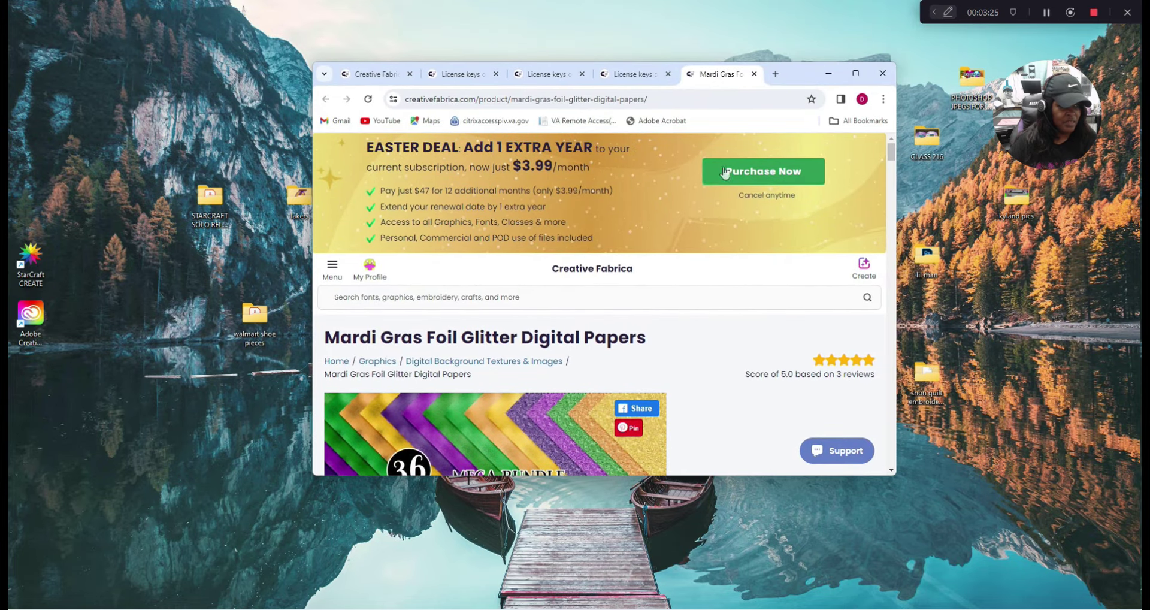
pyautogui.click(829, 74)
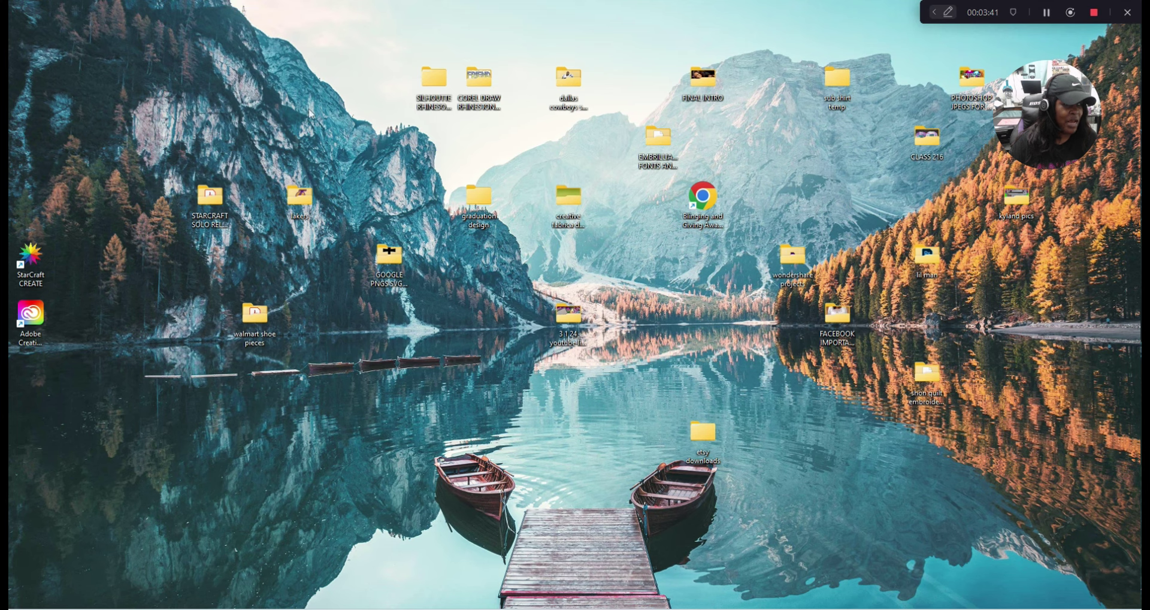
pyautogui.rightClick(290, 69)
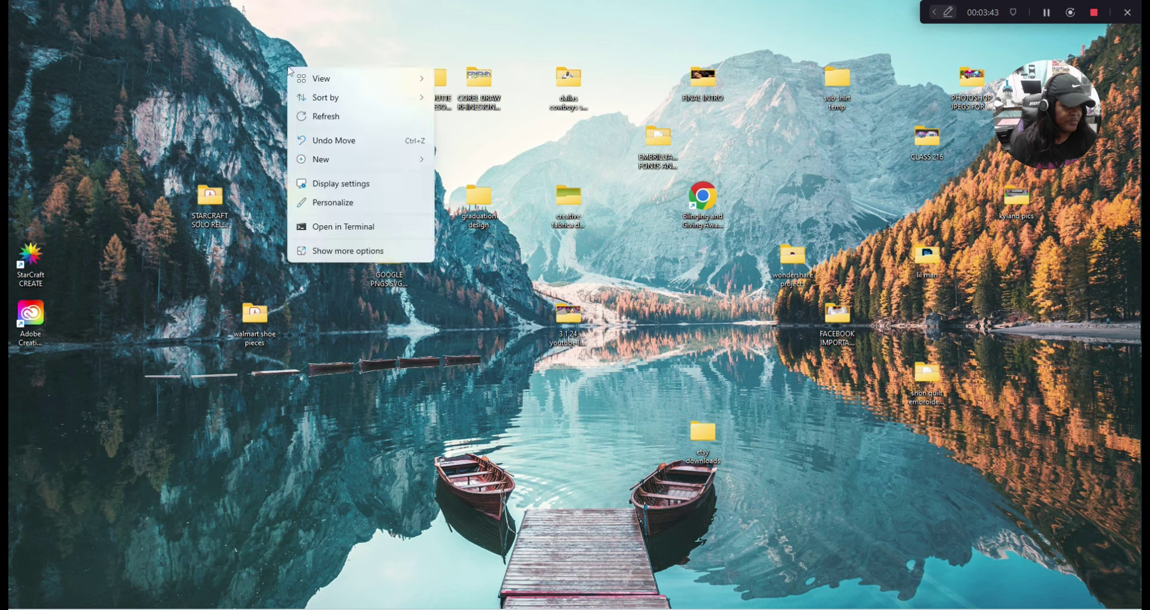
pyautogui.moveTo(320, 166)
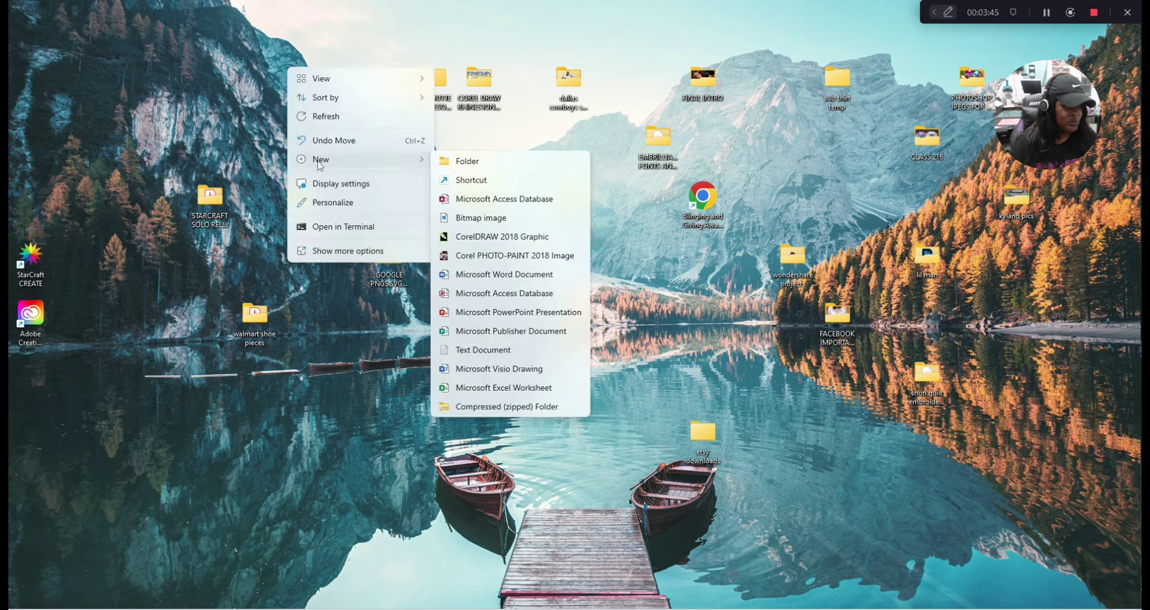
pyautogui.click(461, 167)
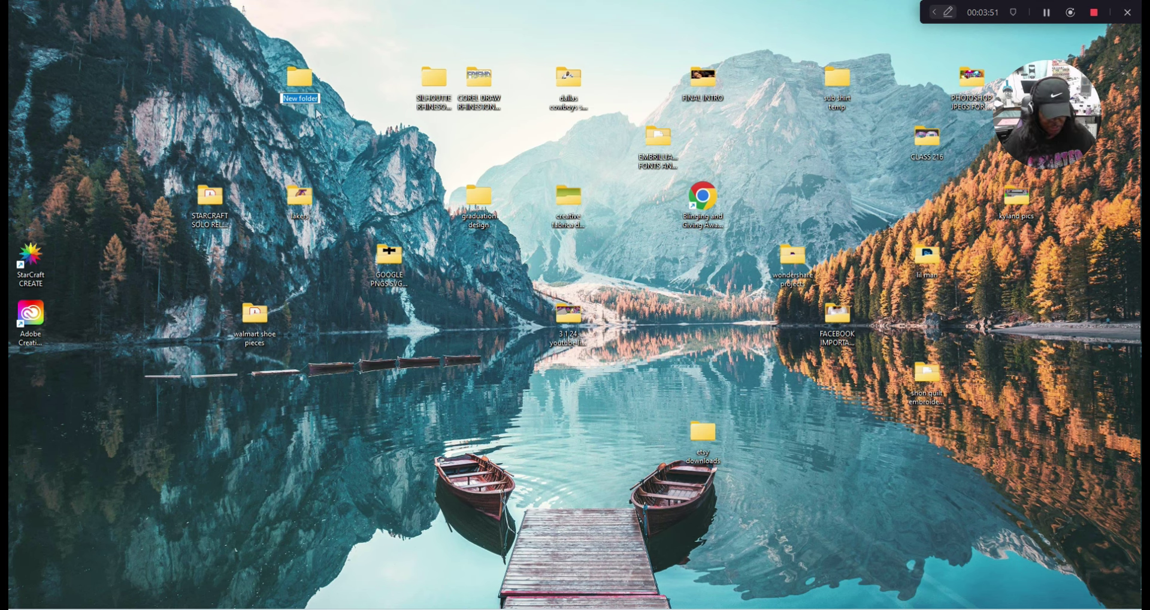
pyautogui.write('grad')
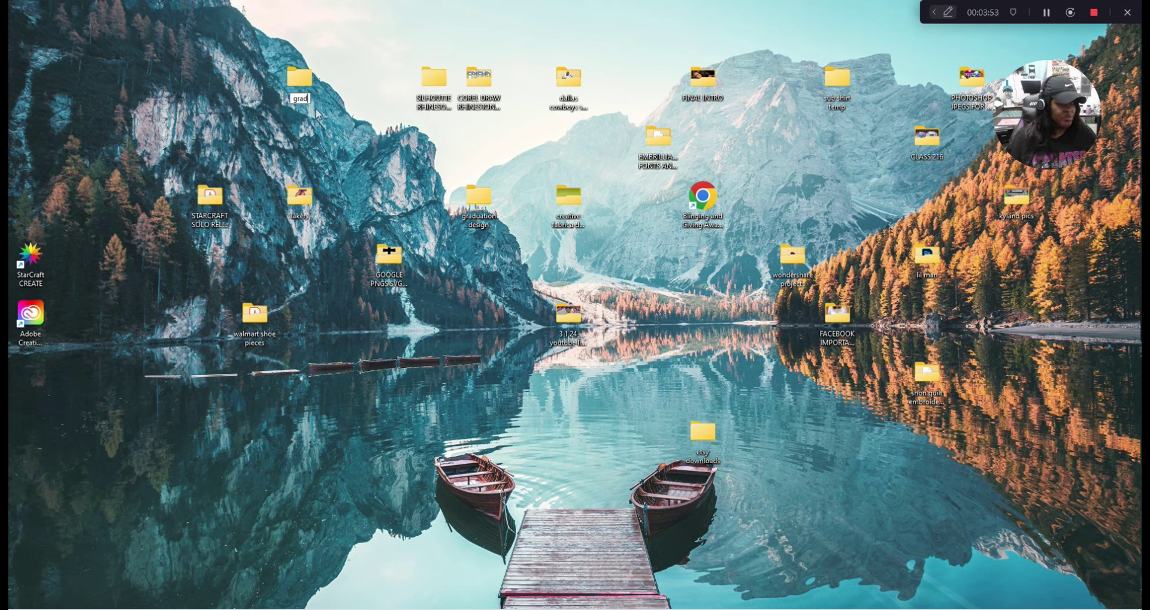
pyautogui.press('Return')
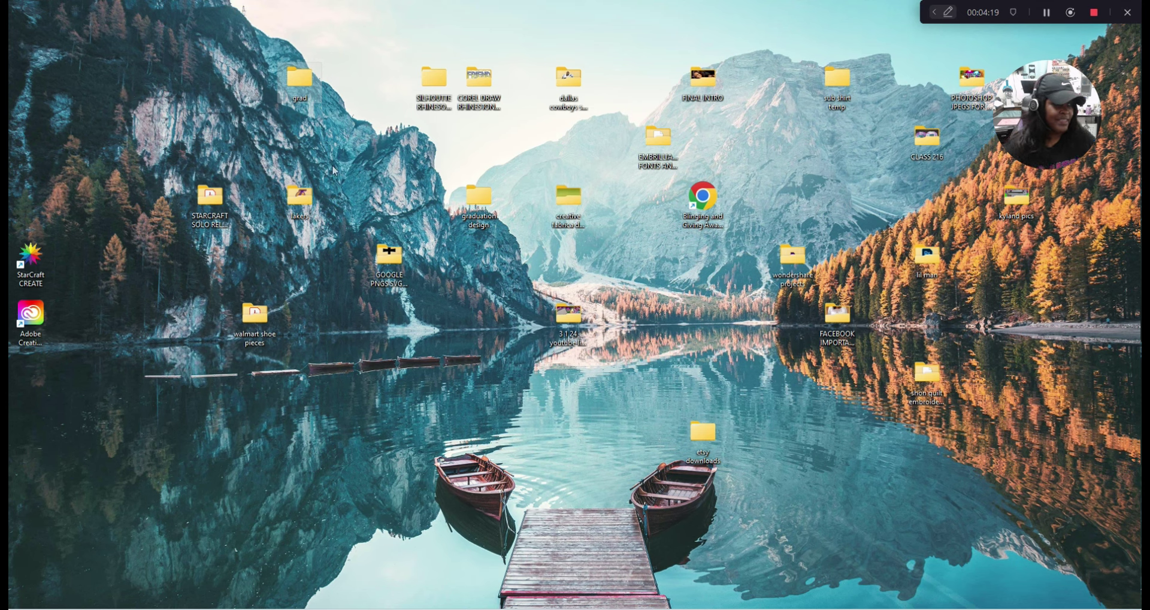
# Review the images and digital papers stored in the desktop's lakers folder, viewing it full screen.
pyautogui.doubleClick(301, 199)
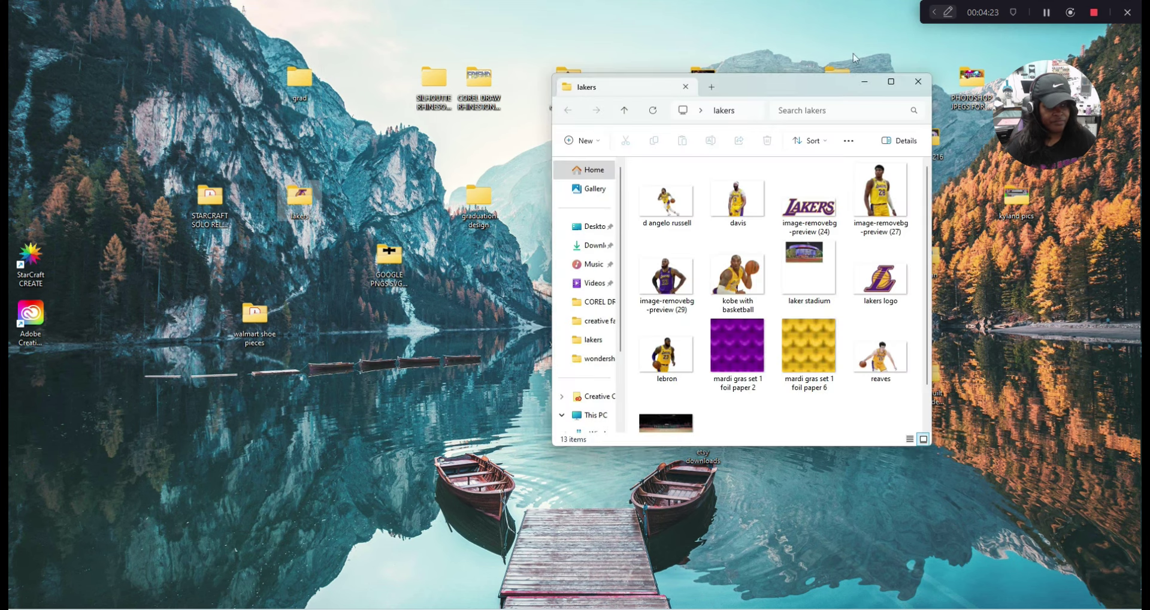
pyautogui.click(891, 81)
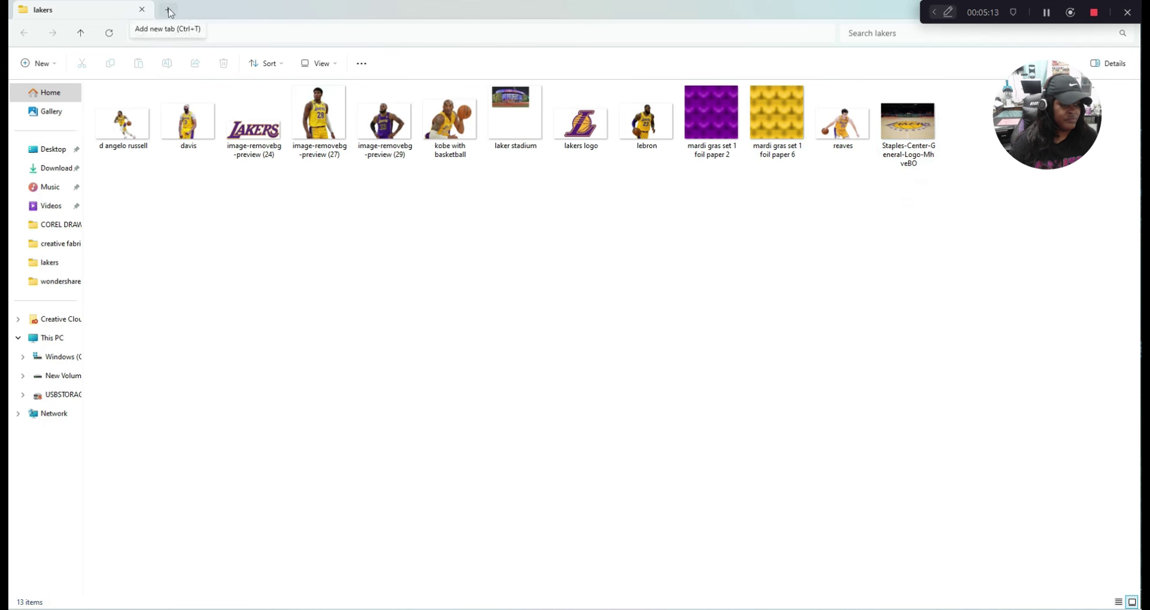
pyautogui.moveTo(787, 9); pyautogui.dragTo(761, 39)
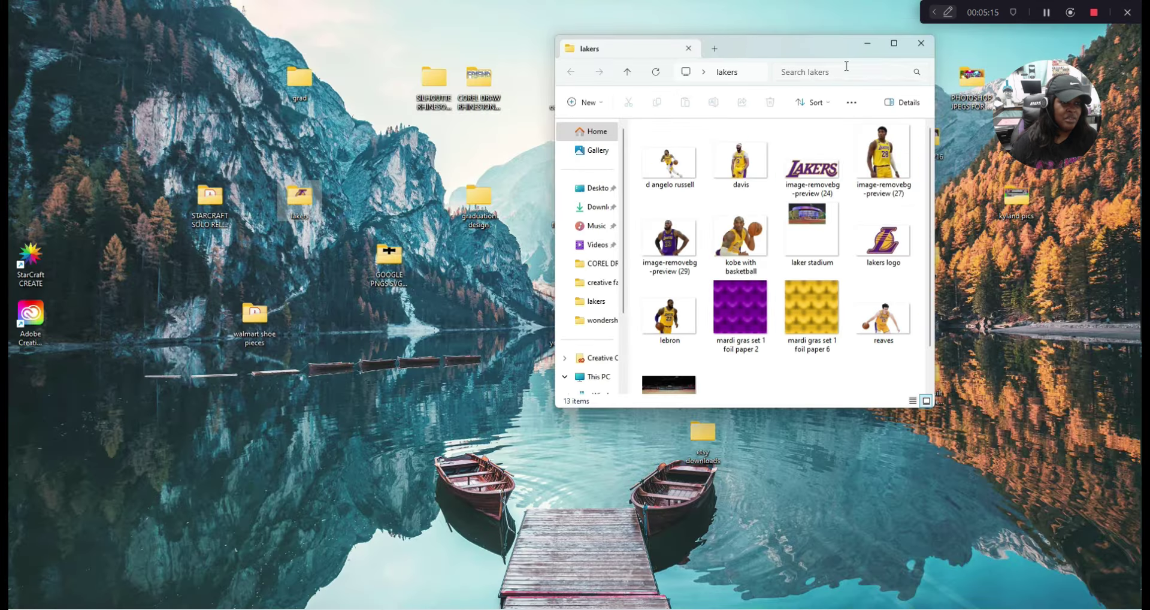
pyautogui.click(872, 39)
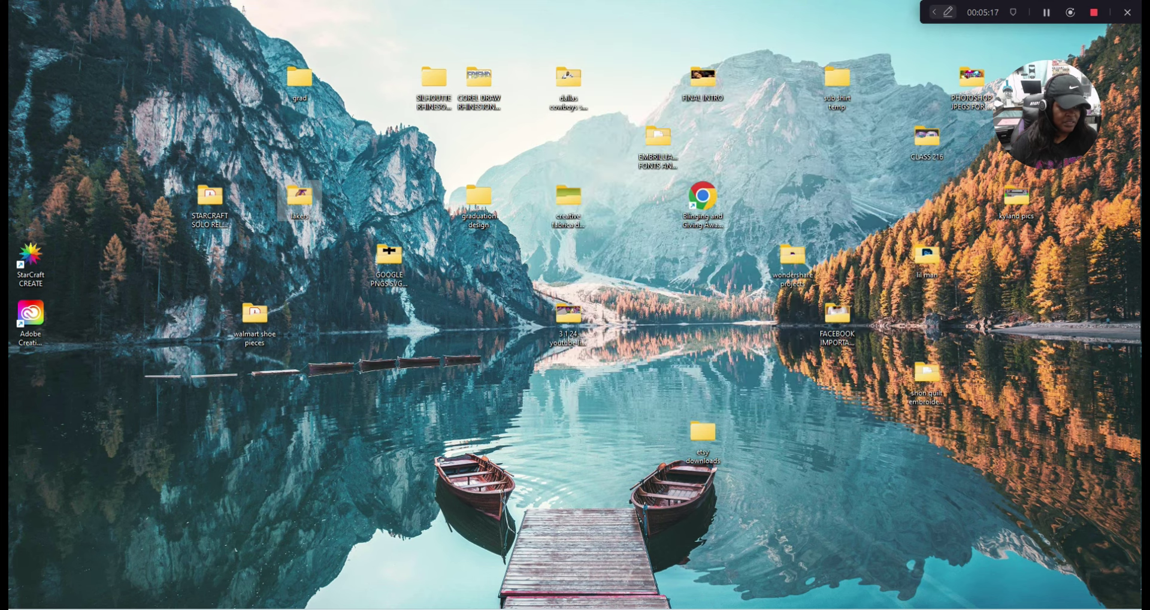
# Switch back to Chrome at full size and search Google for "lebron james".
pyautogui.hotkey('alt', 'Tab')
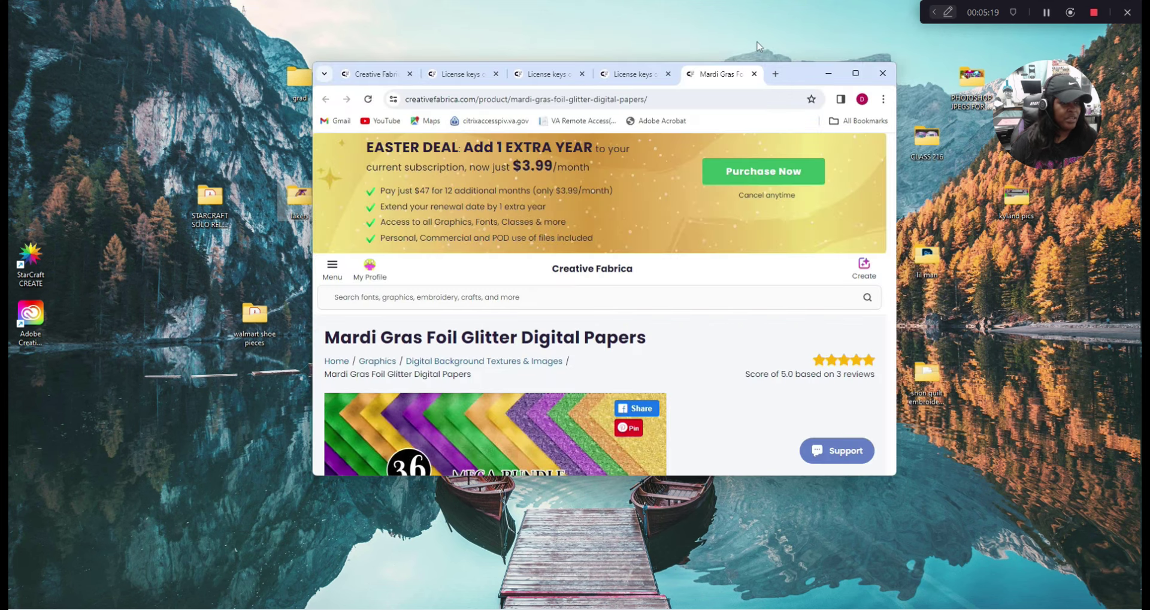
pyautogui.click(855, 73)
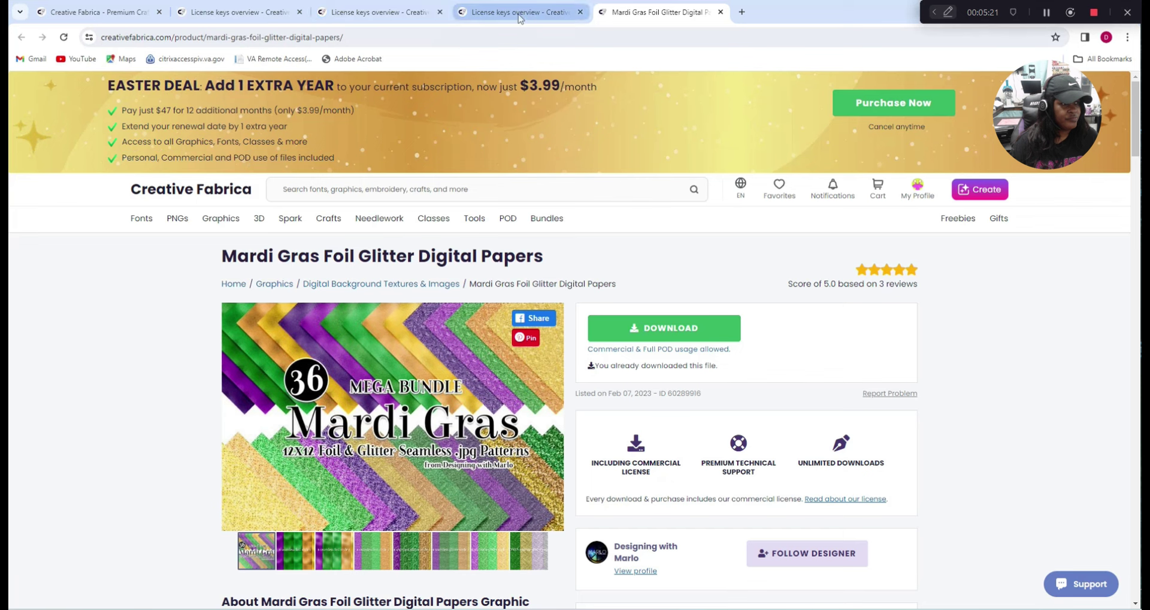
pyautogui.click(451, 35)
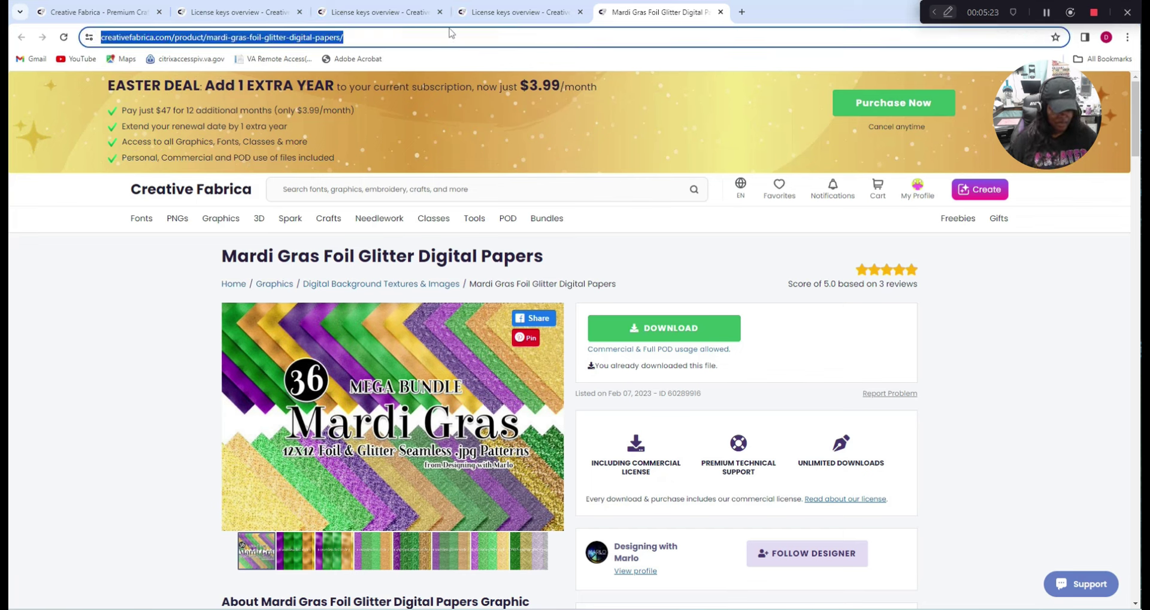
pyautogui.press('BackSpace')
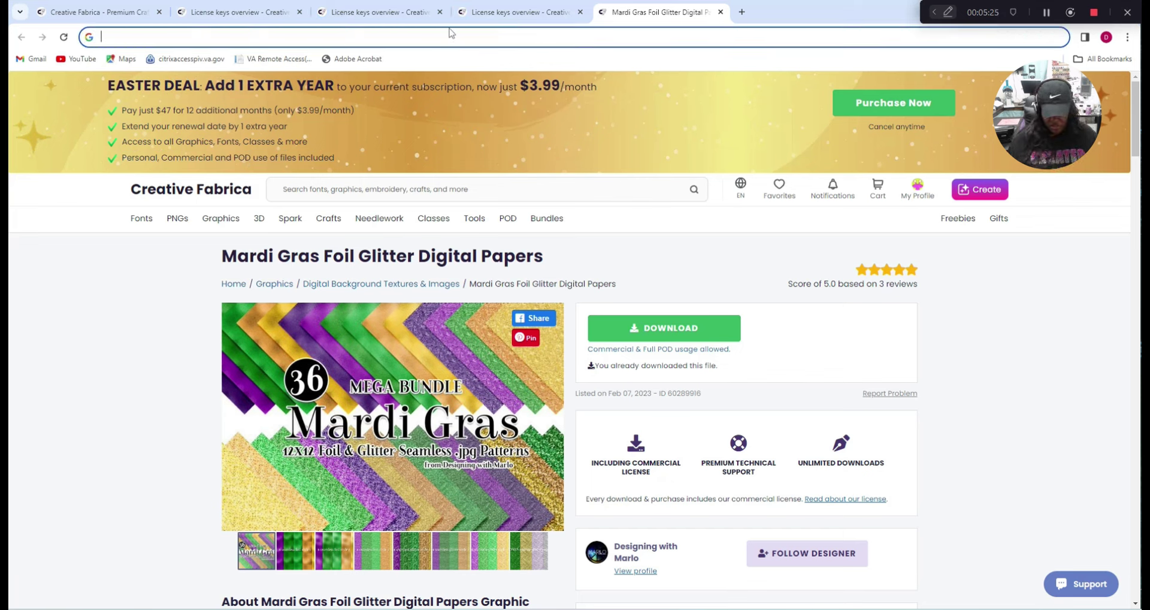
pyautogui.write('le')
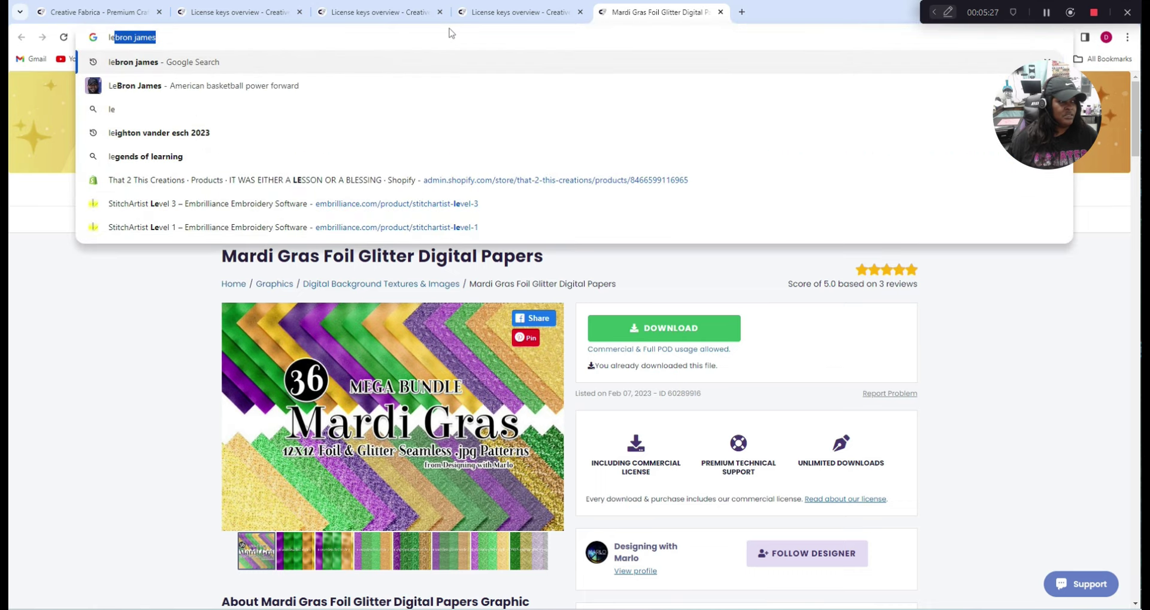
pyautogui.write('bron')
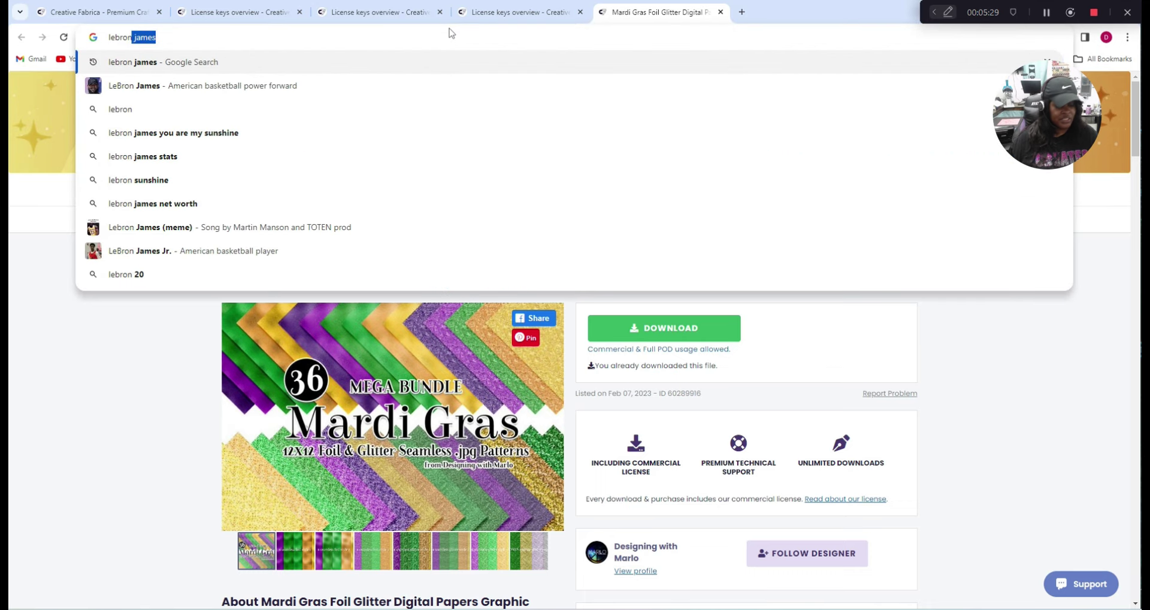
pyautogui.press('Return')
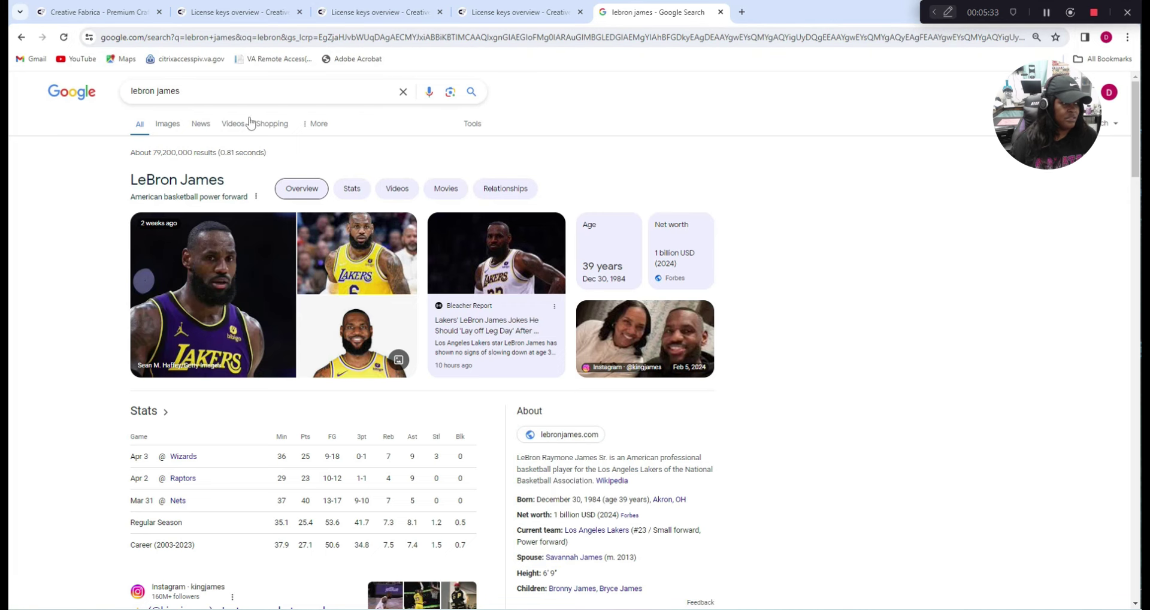
# Show the image results for the LeBron James search and filter them to large size.
pyautogui.click(168, 124)
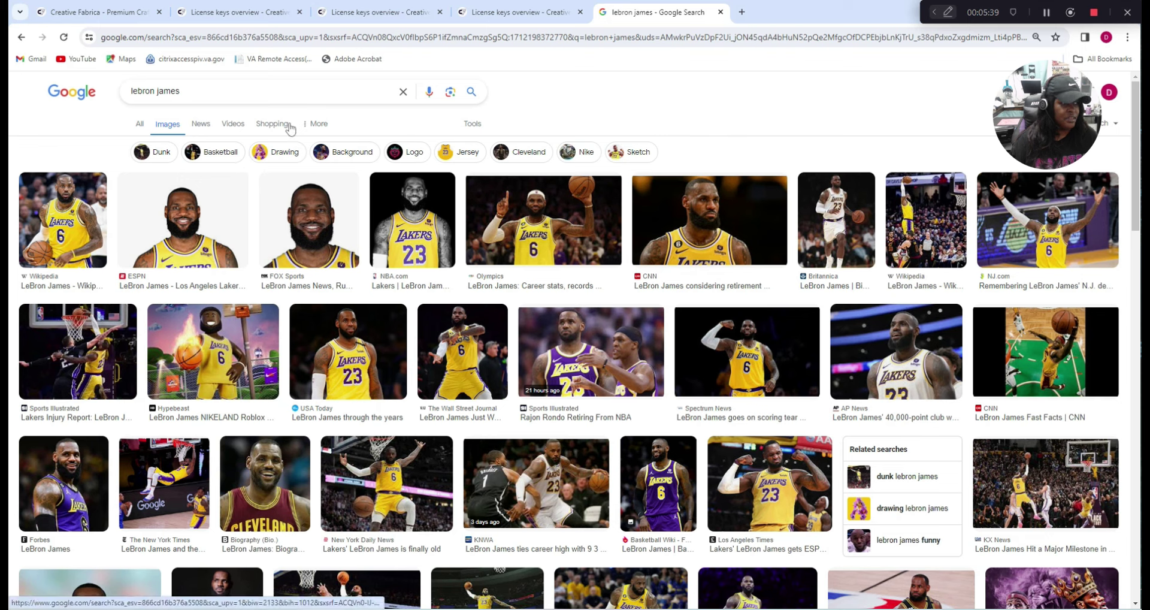
pyautogui.click(472, 124)
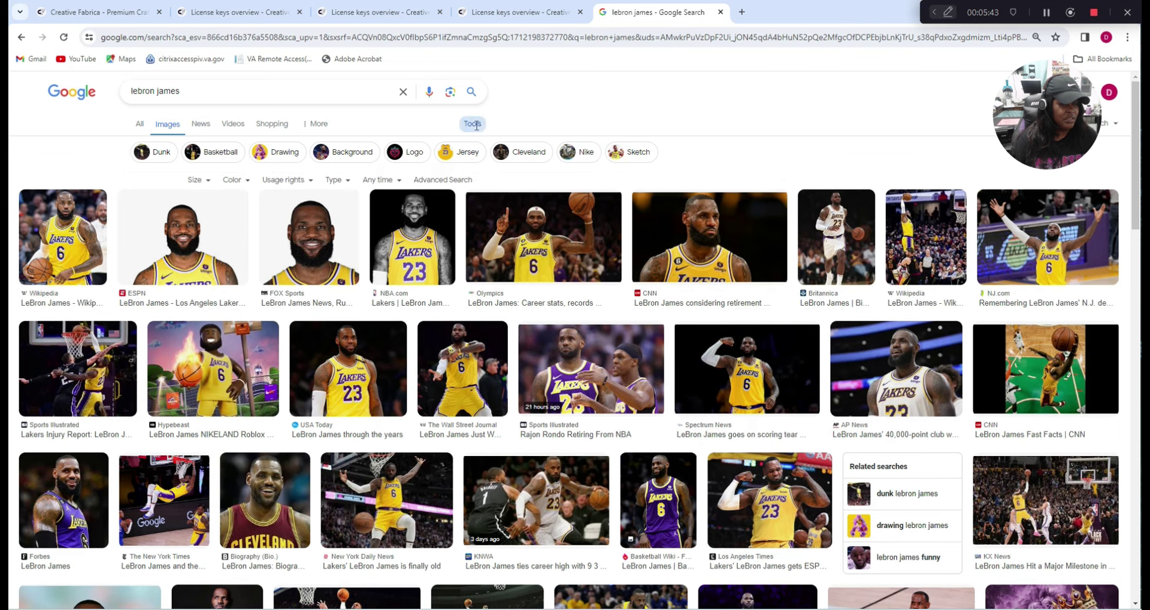
pyautogui.click(207, 184)
pyautogui.click(215, 213)
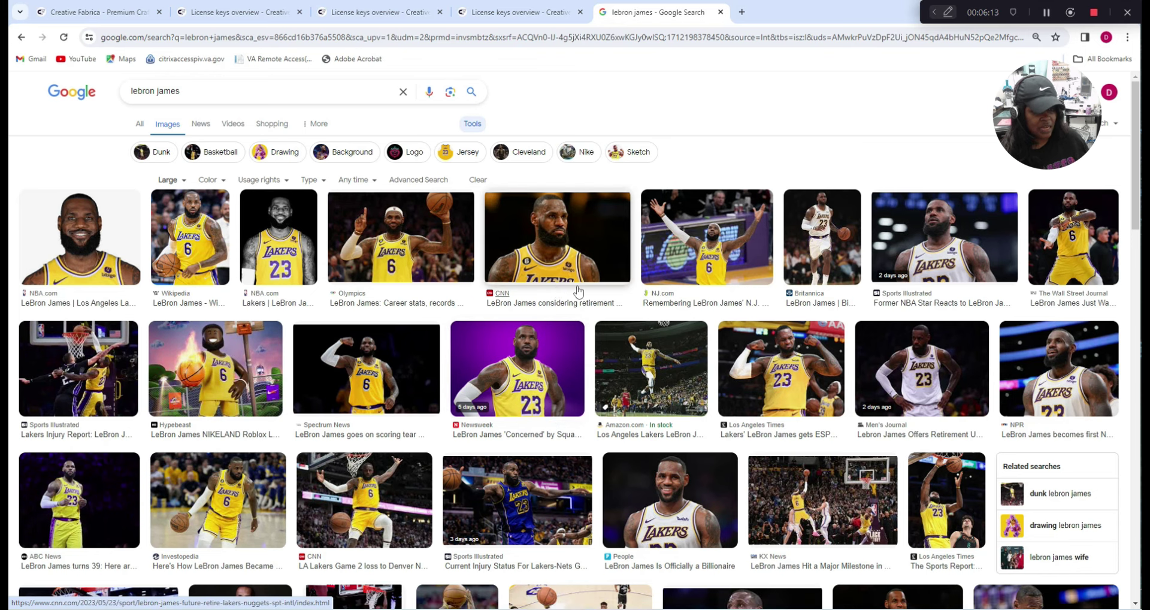
# Open the Wall Street Journal photo of LeBron in the yellow number 6 jersey and copy the image.
pyautogui.scroll(-1, 585, 290)
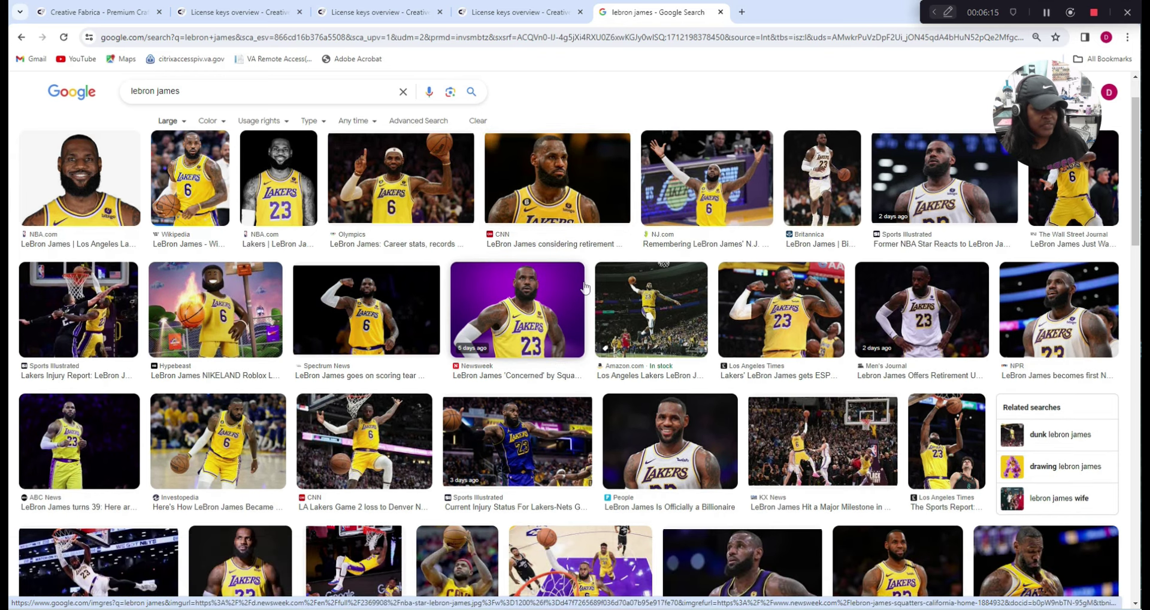
pyautogui.click(1070, 192)
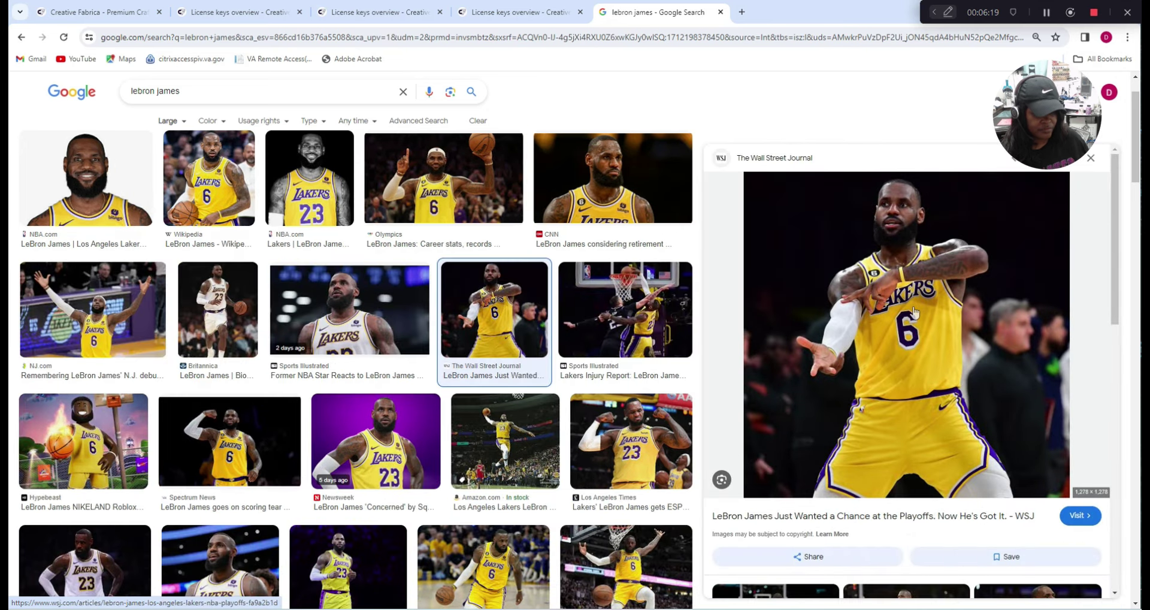
pyautogui.scroll(-1, 914, 311)
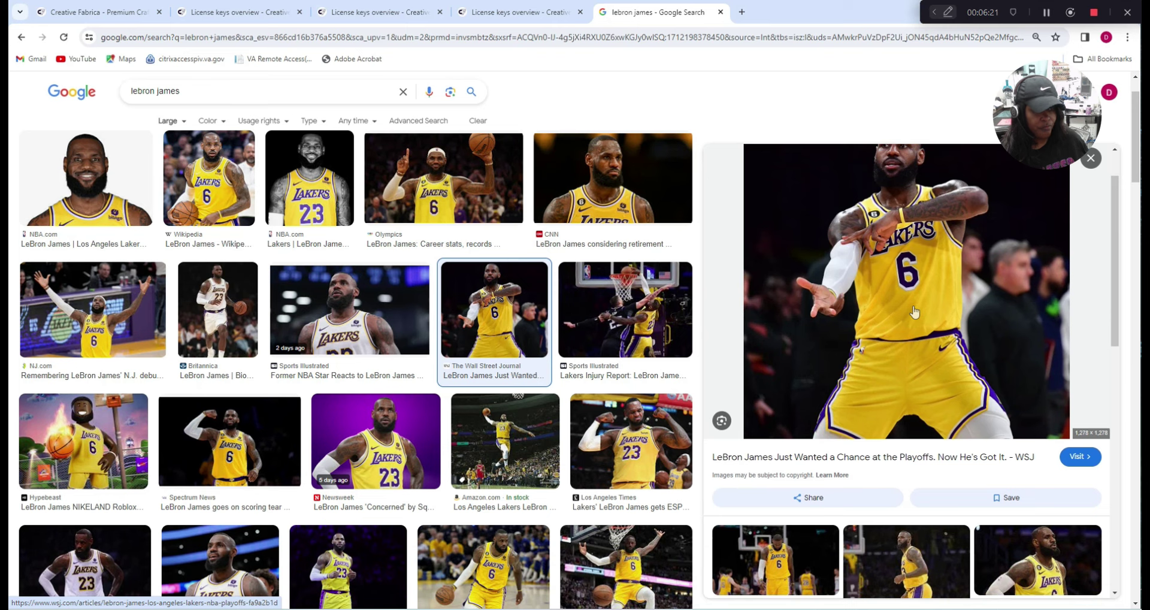
pyautogui.scroll(1, 915, 307)
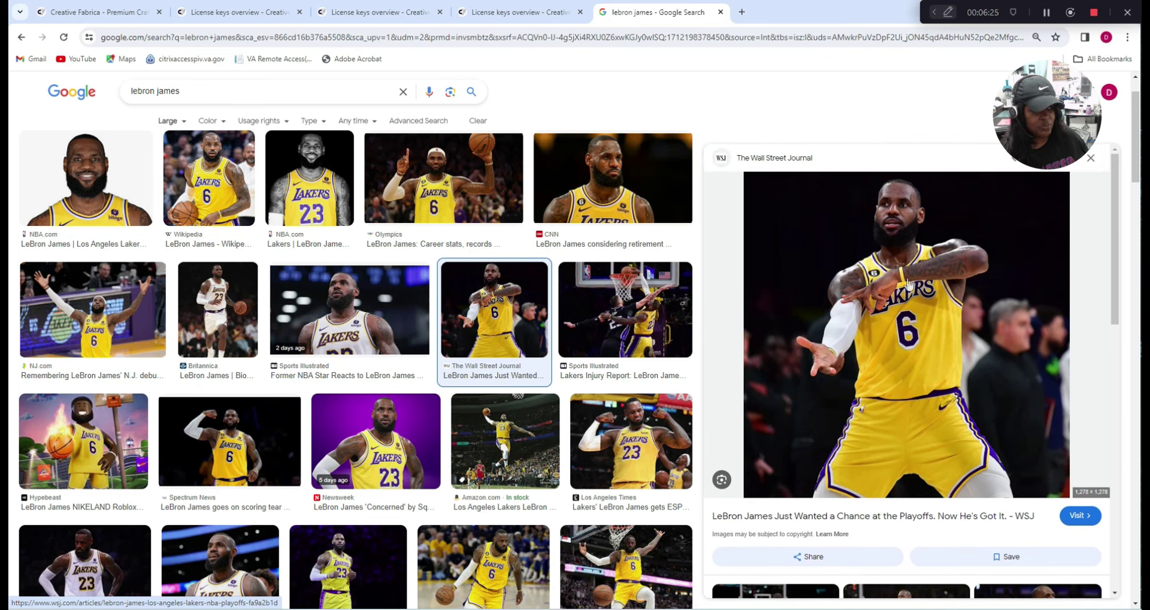
pyautogui.rightClick(890, 256)
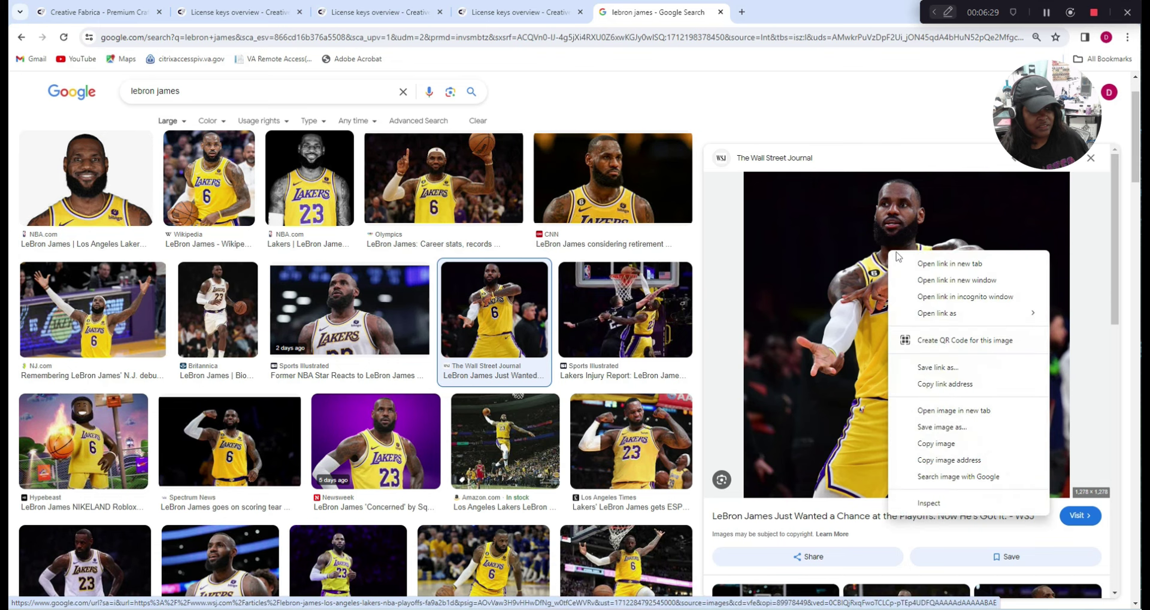
pyautogui.click(932, 444)
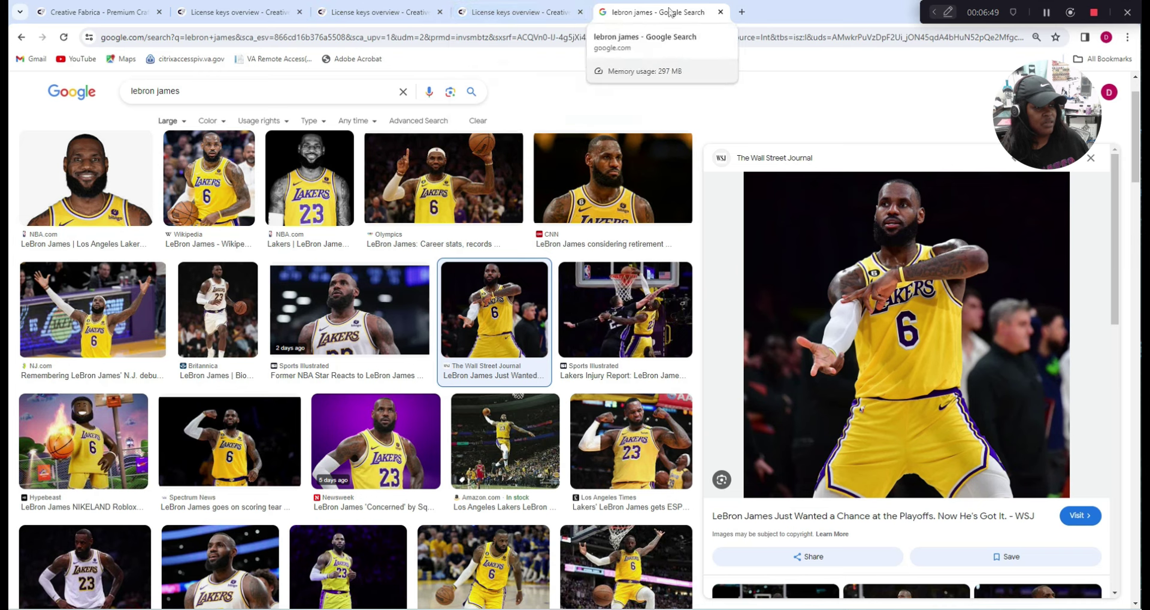
# Load removebg.com in the browser tab holding the second Creative Fabrica license keys overview.
pyautogui.click(390, 16)
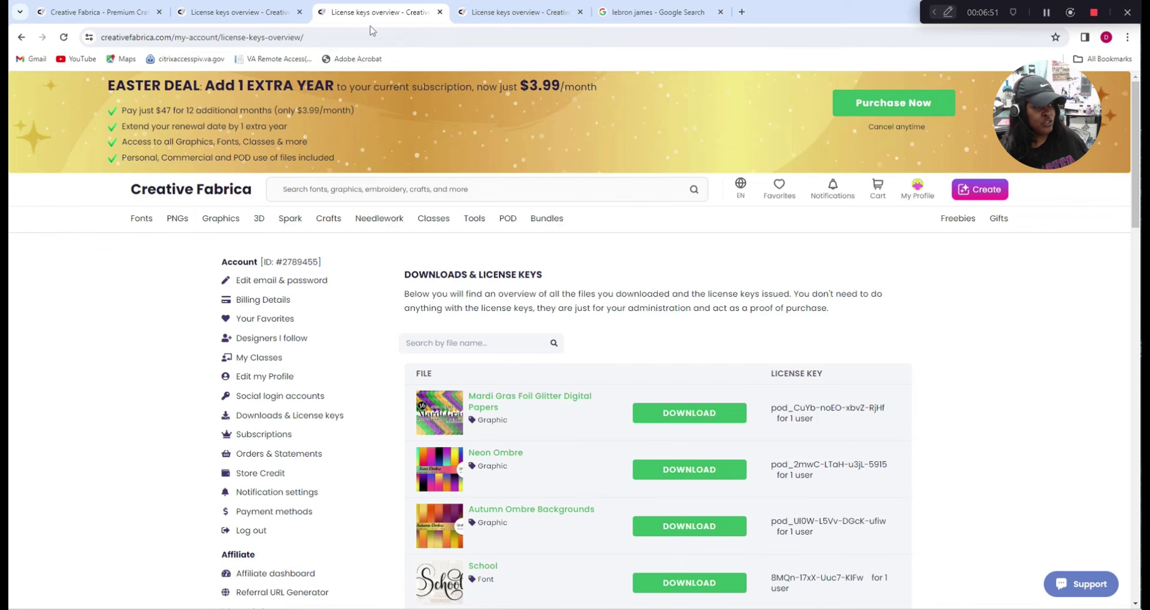
pyautogui.click(371, 32)
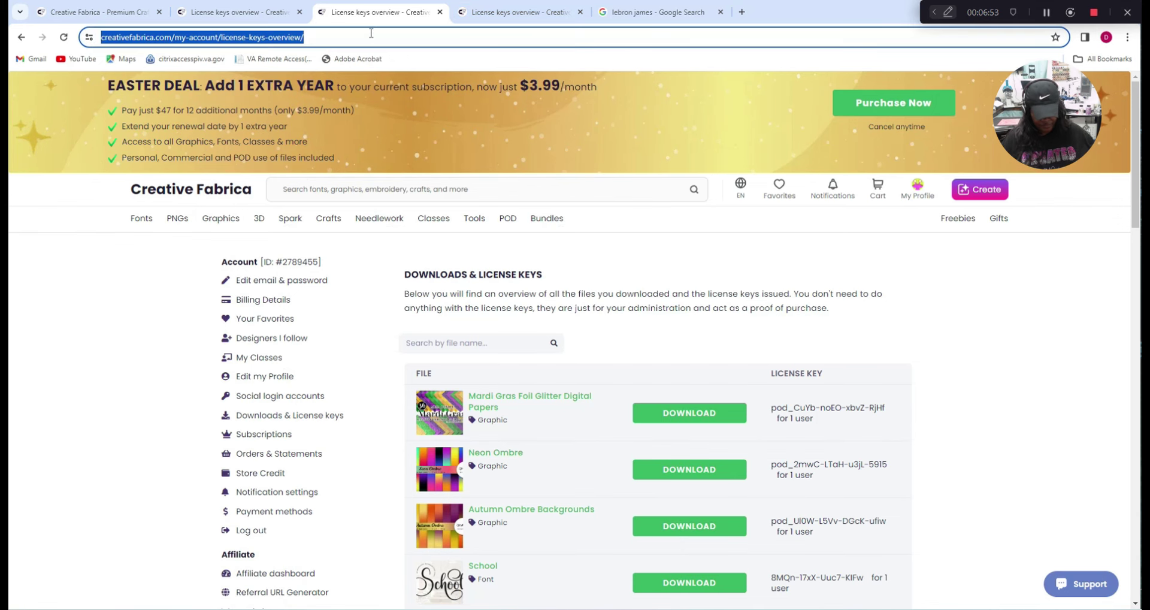
pyautogui.press('BackSpace')
pyautogui.write('rem')
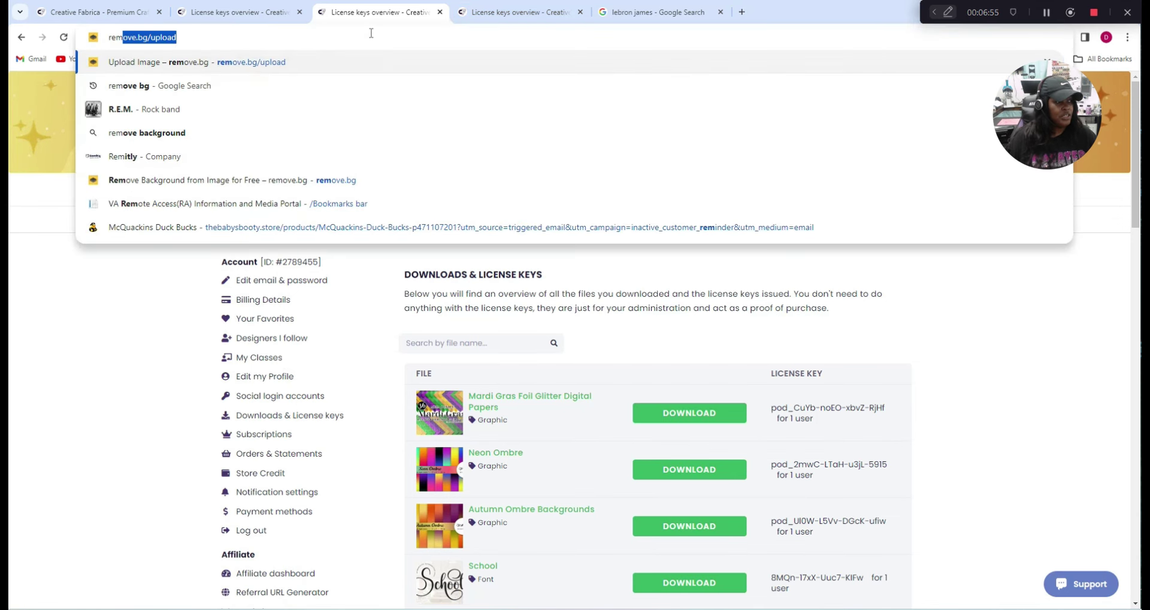
pyautogui.write('o')
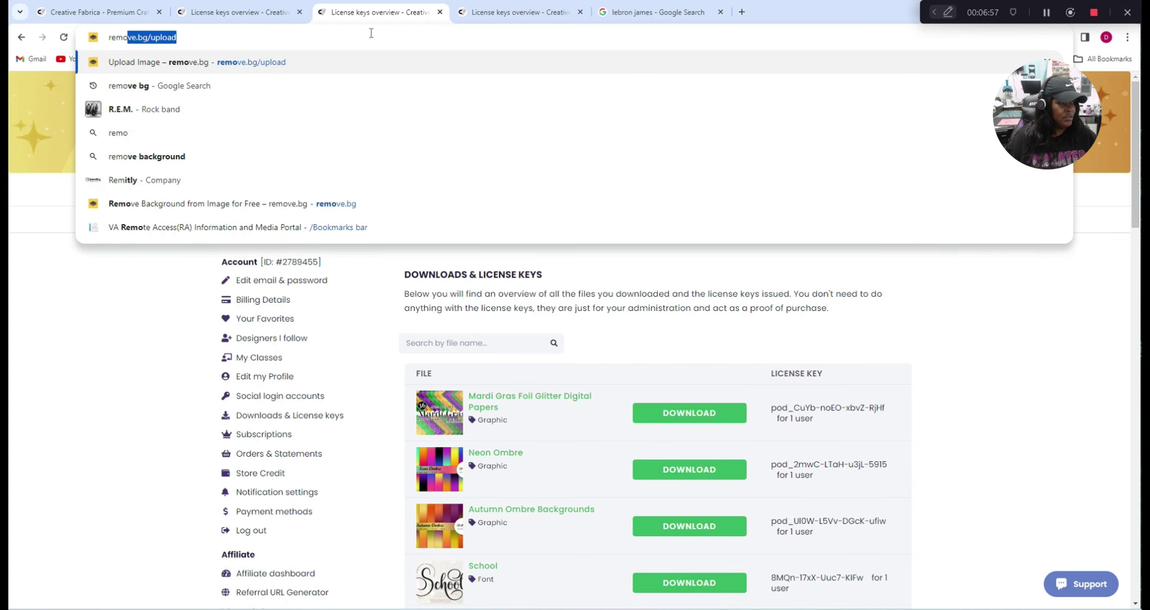
pyautogui.write('vefb.bom')
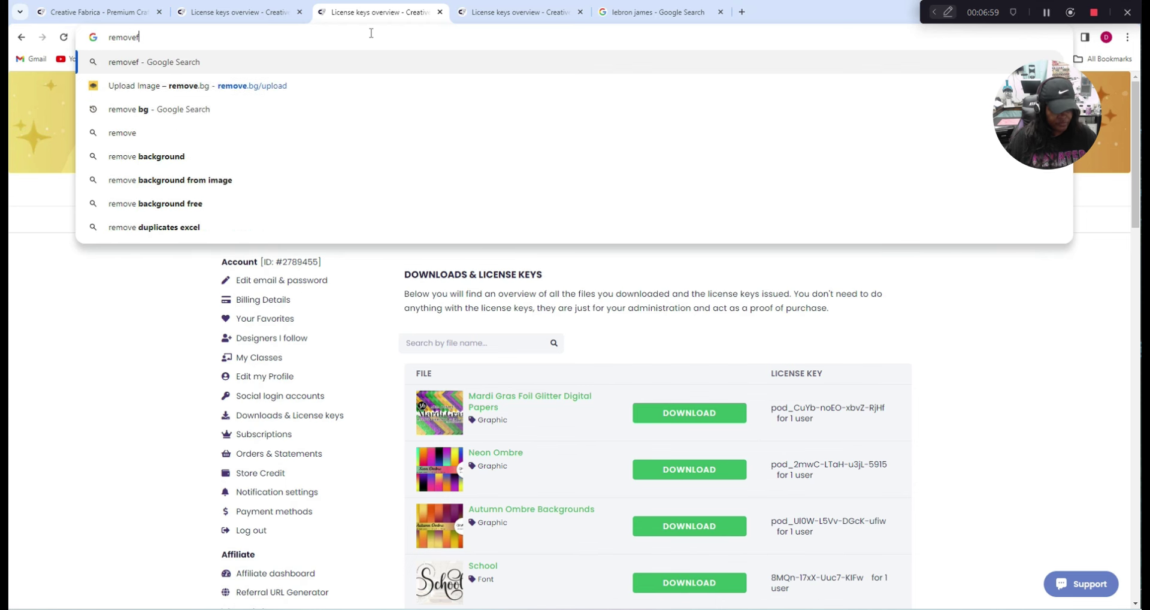
pyautogui.press('BackSpace')
pyautogui.press('BackSpace')
pyautogui.press('BackSpace')
pyautogui.press('BackSpace')
pyautogui.press('BackSpace')
pyautogui.press('BackSpace')
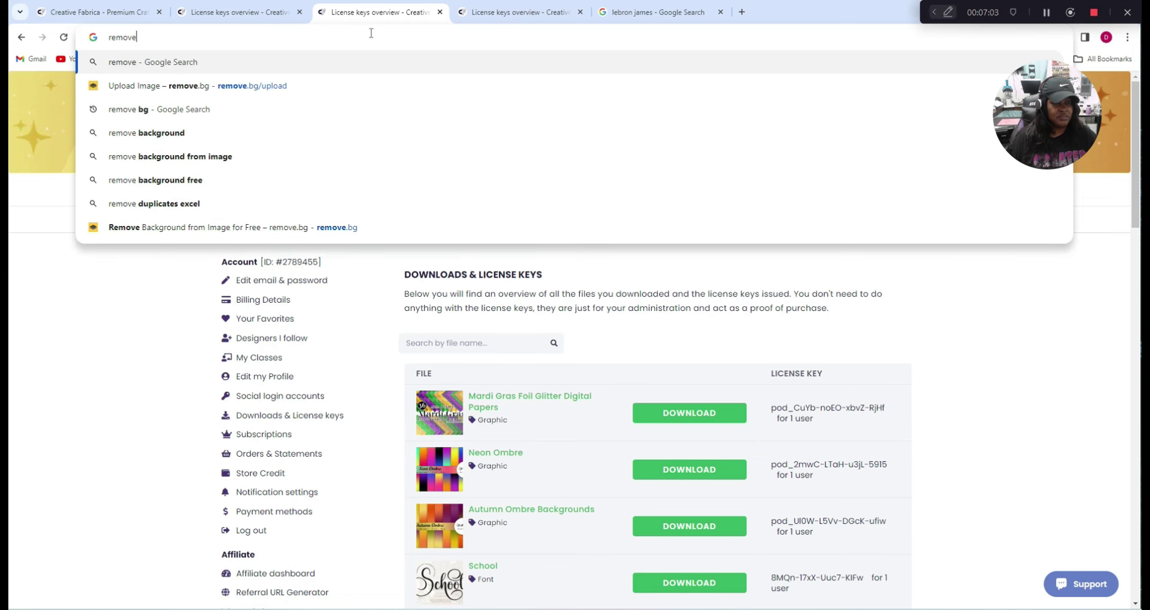
pyautogui.write('b')
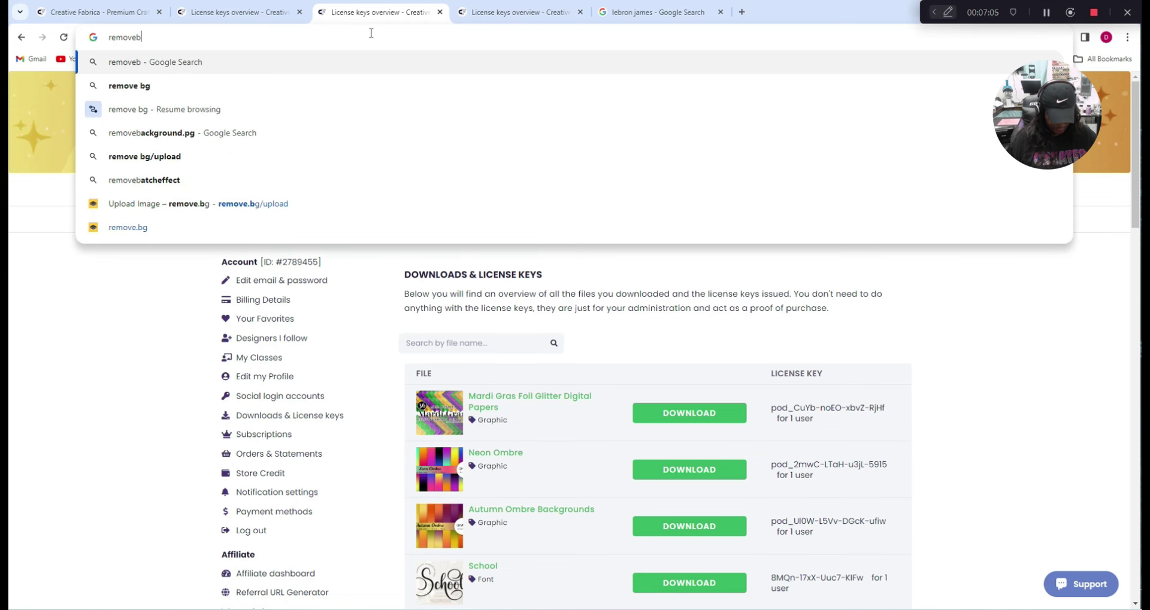
pyautogui.write('g.com')
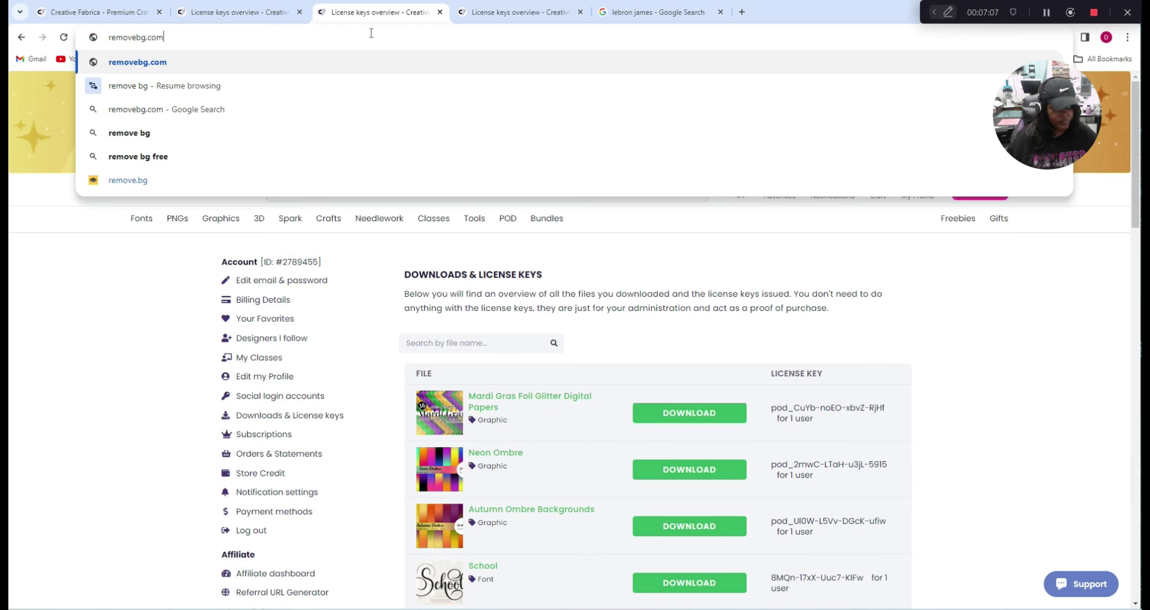
pyautogui.press('Return')
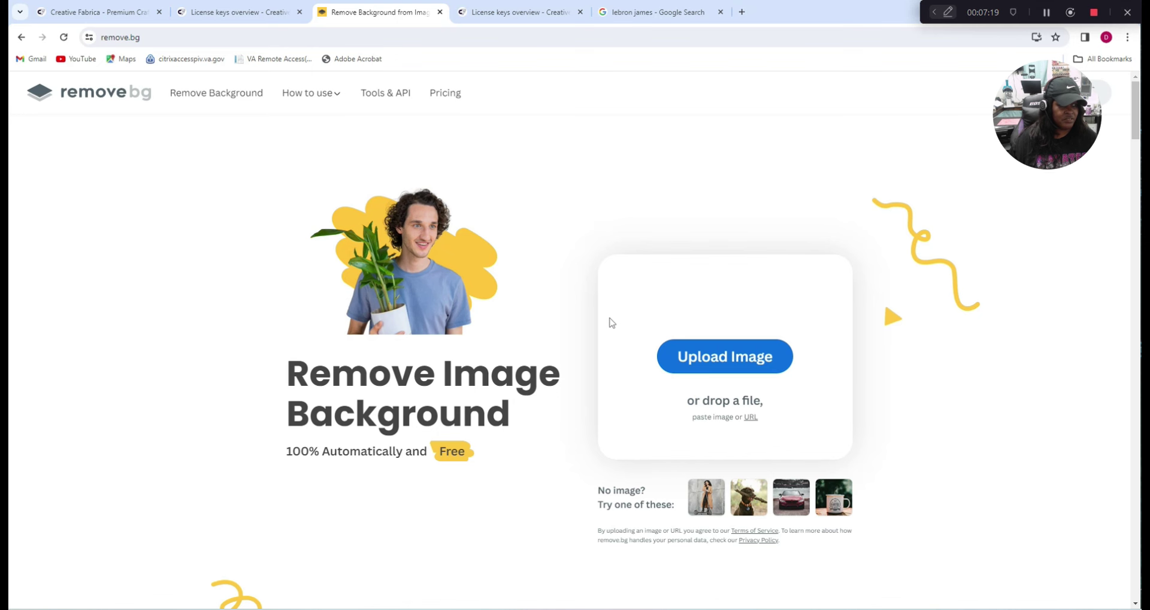
# Paste the copied player photo for background removal and download the 500 × 500 px result.
pyautogui.hotkey('ctrl', 'v')
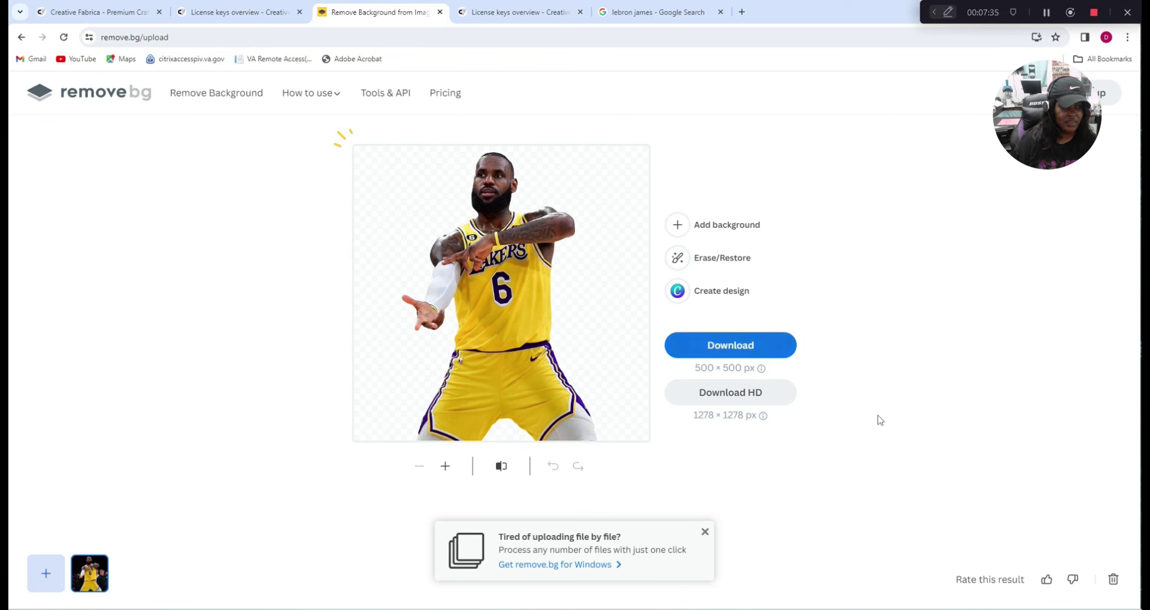
pyautogui.click(736, 399)
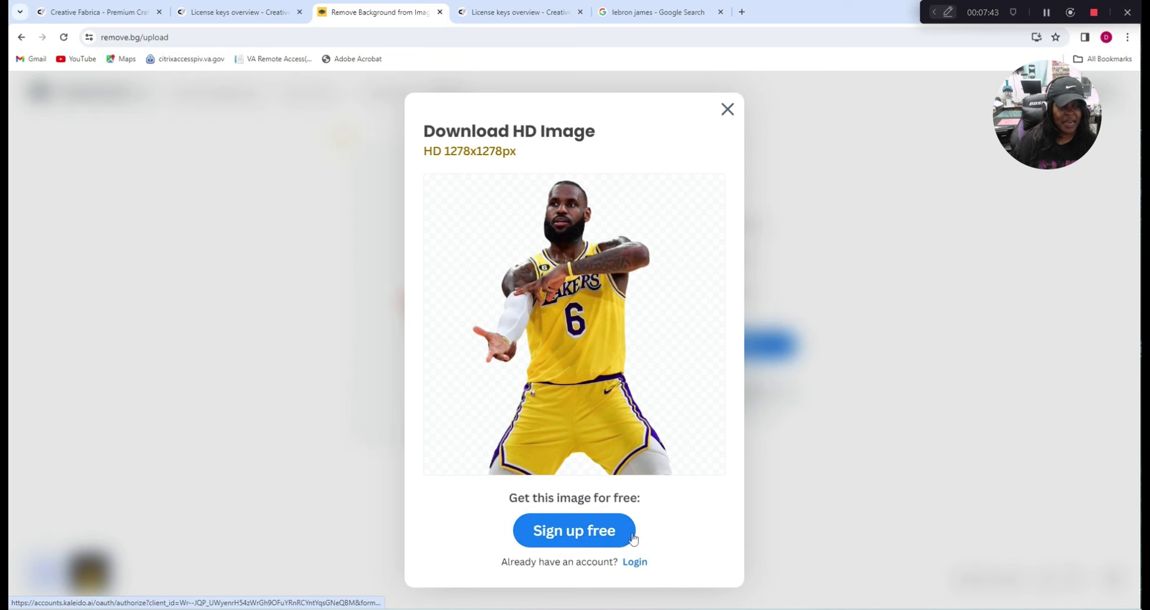
pyautogui.click(728, 111)
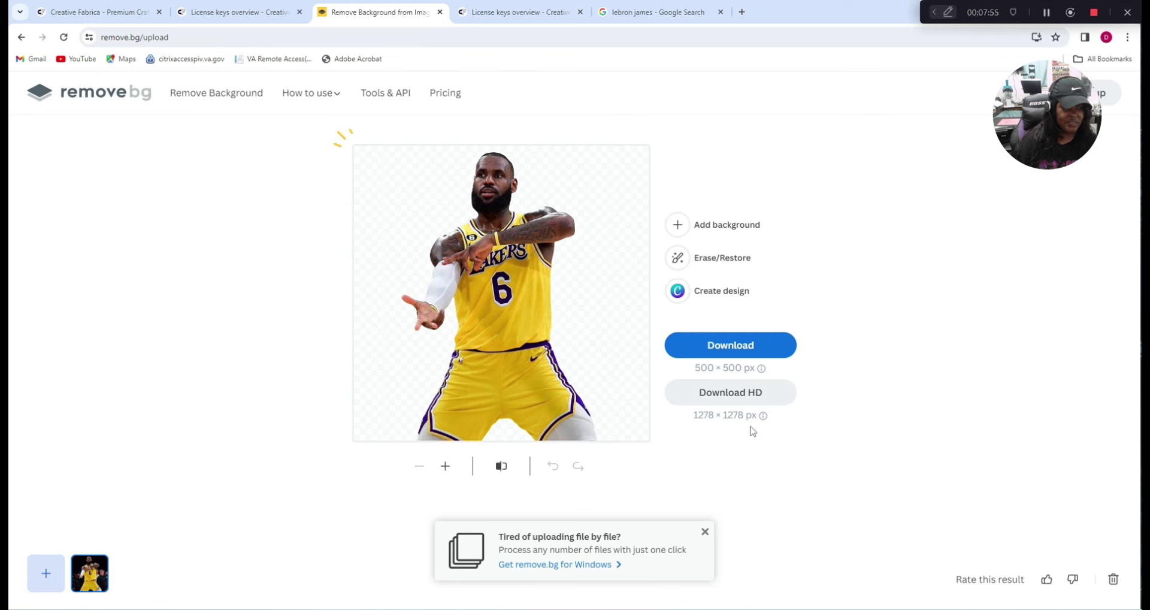
pyautogui.moveTo(773, 432)
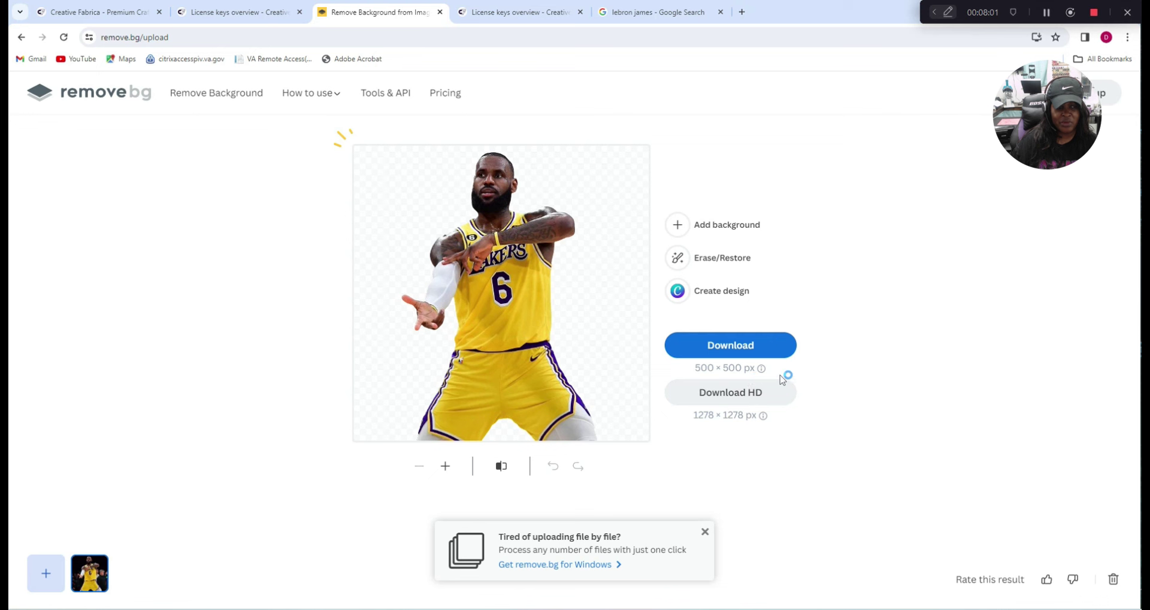
pyautogui.moveTo(764, 367)
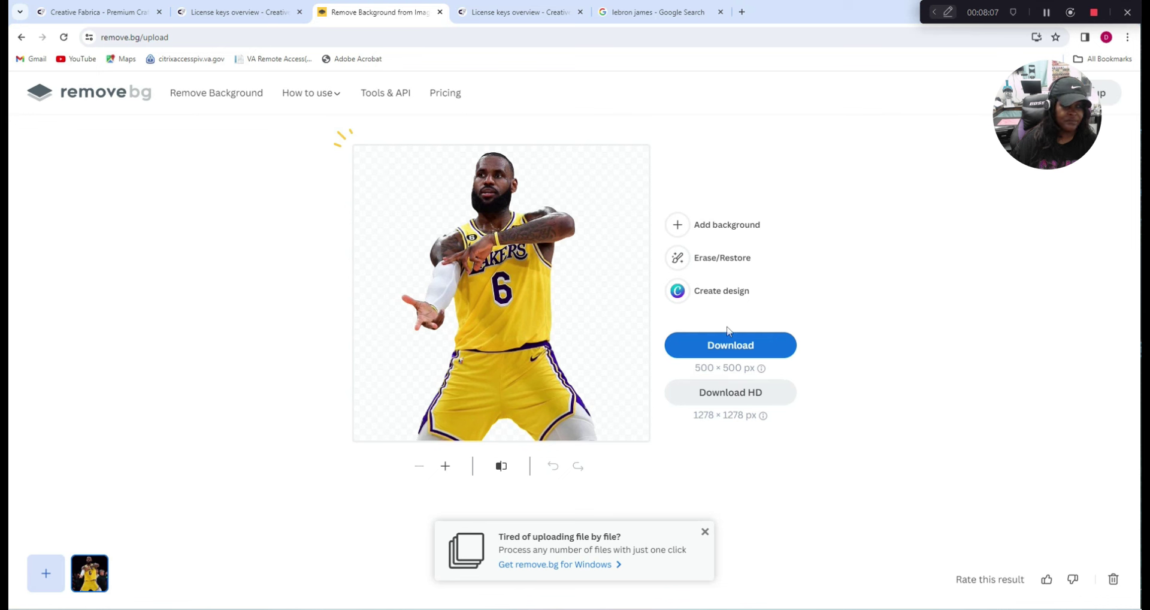
pyautogui.click(734, 347)
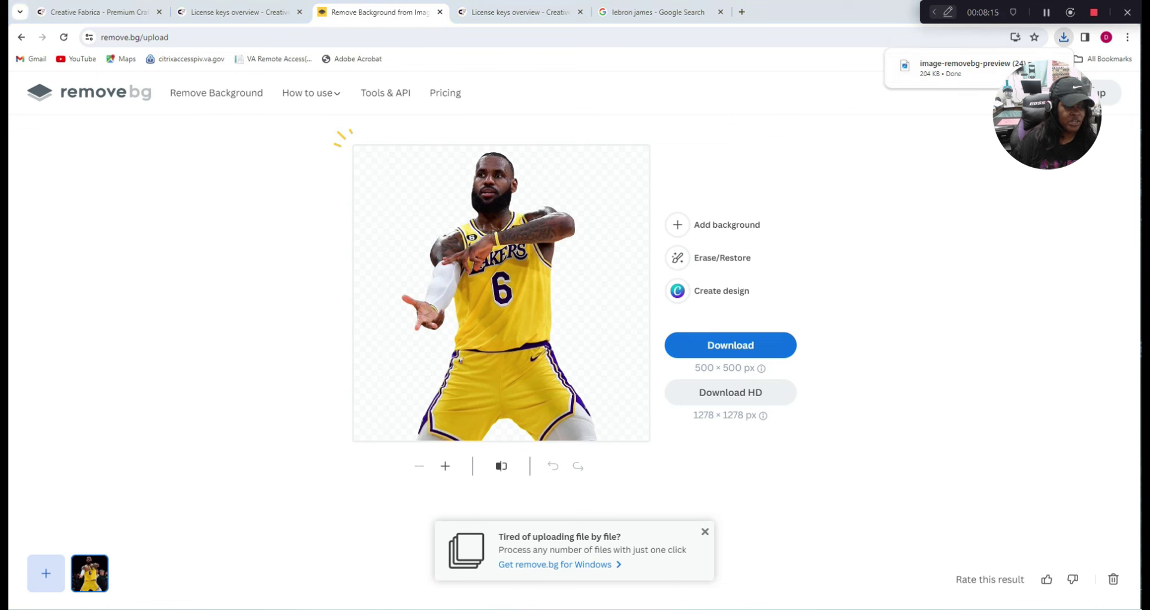
# Bring up the Downloads folder and the lakers folder in File Explorer and arrange their windows side by side.
pyautogui.moveTo(472, 609)
pyautogui.click(365, 566)
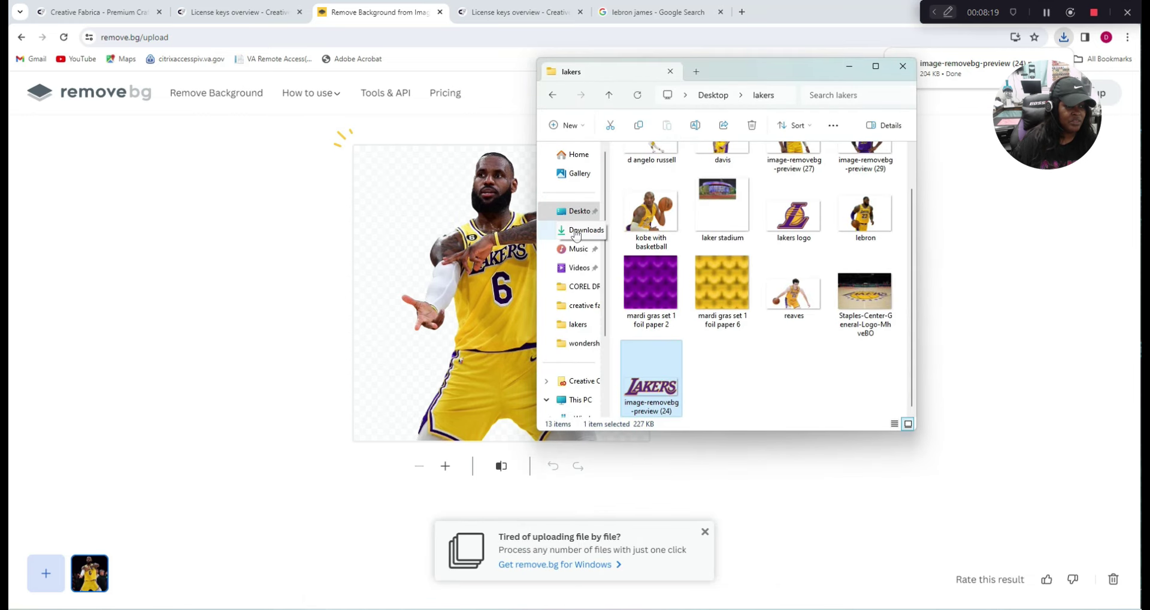
pyautogui.click(577, 234)
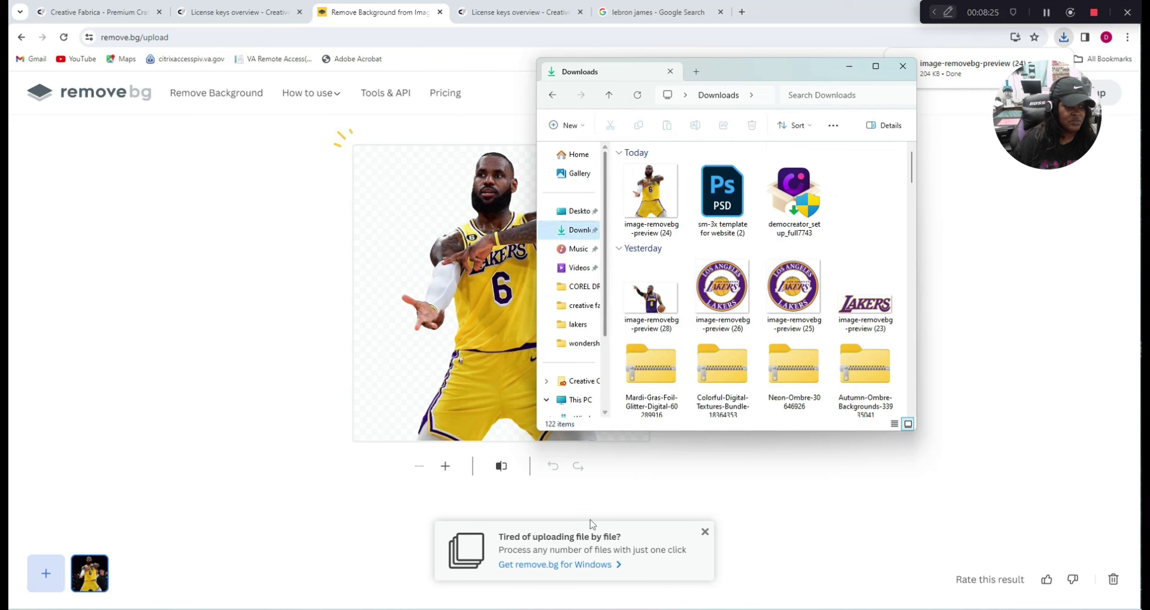
pyautogui.moveTo(473, 609)
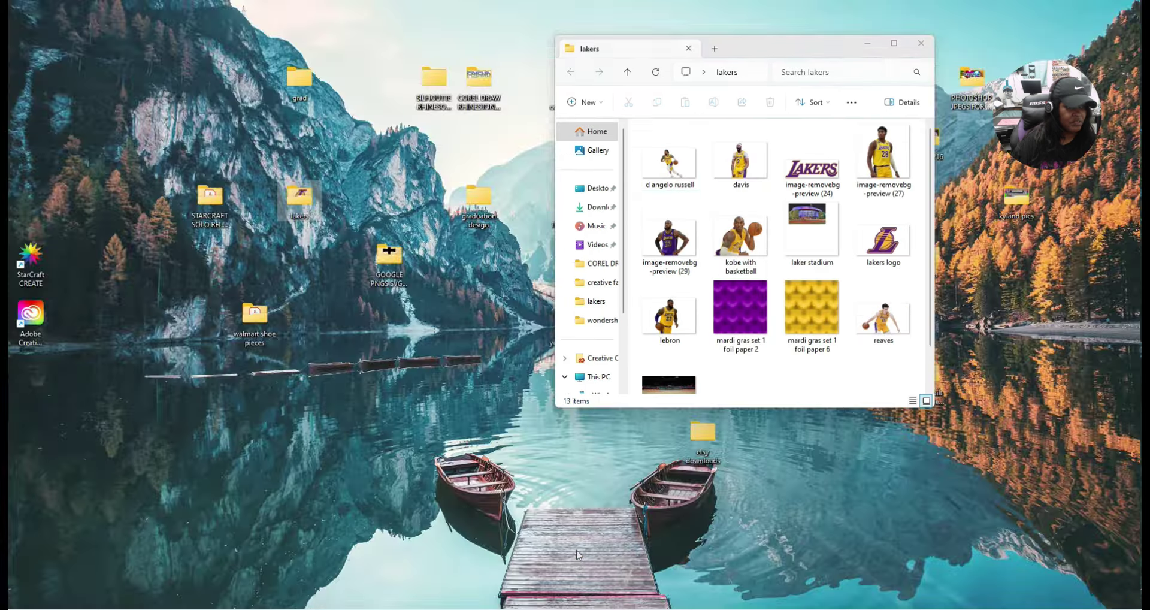
pyautogui.click(565, 555)
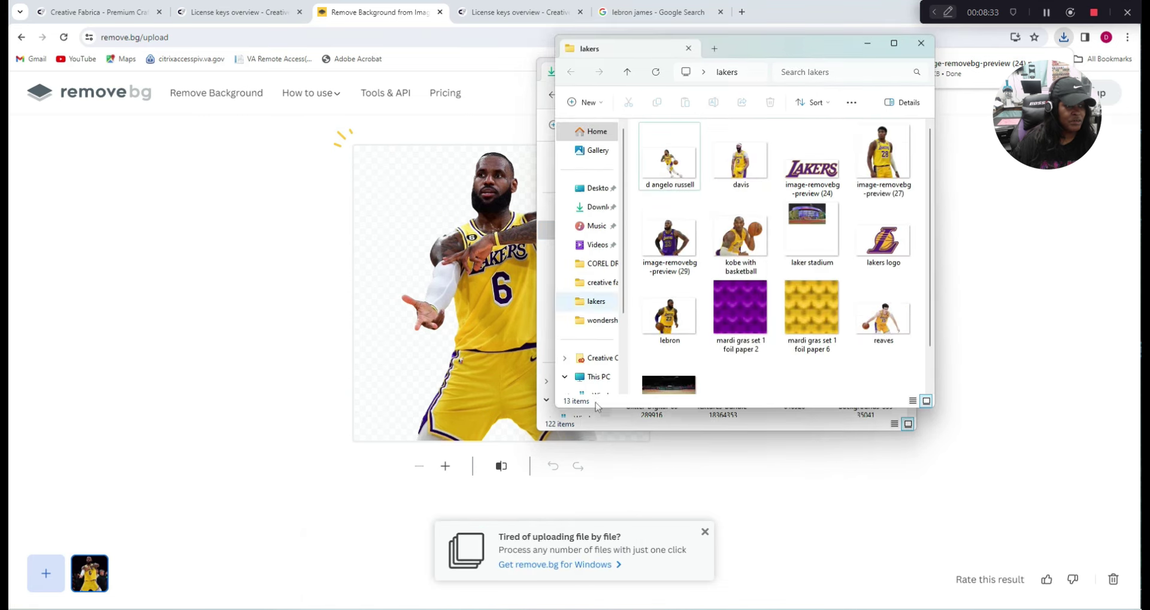
pyautogui.moveTo(803, 49); pyautogui.dragTo(386, 88)
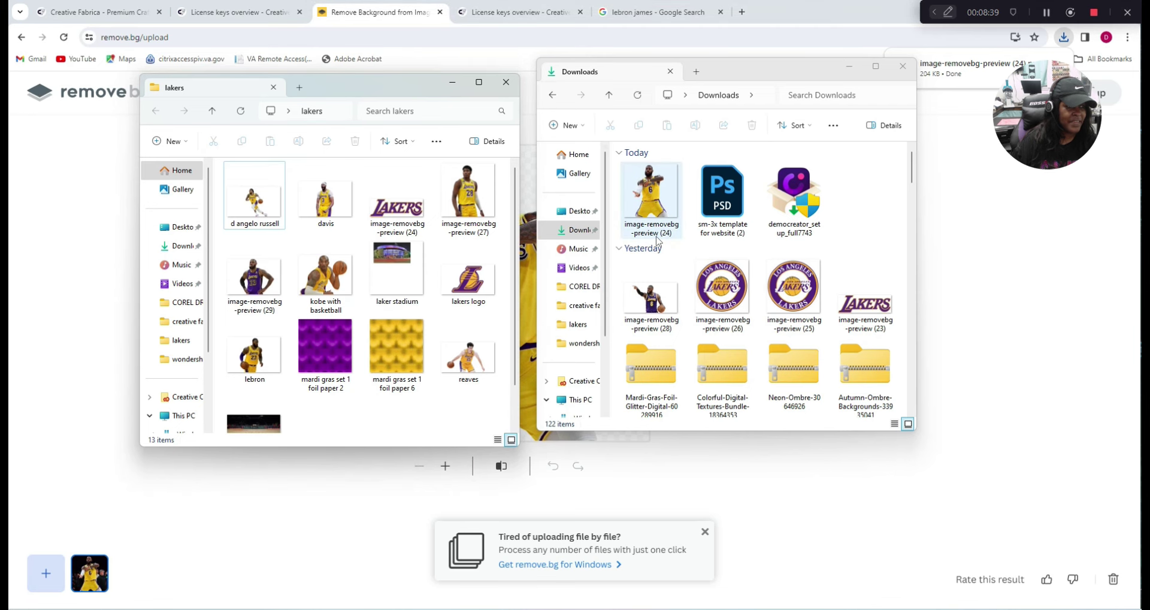
# Preview the downloaded image-removebg-preview (24) cutout, then close the image viewer windows.
pyautogui.doubleClick(653, 204)
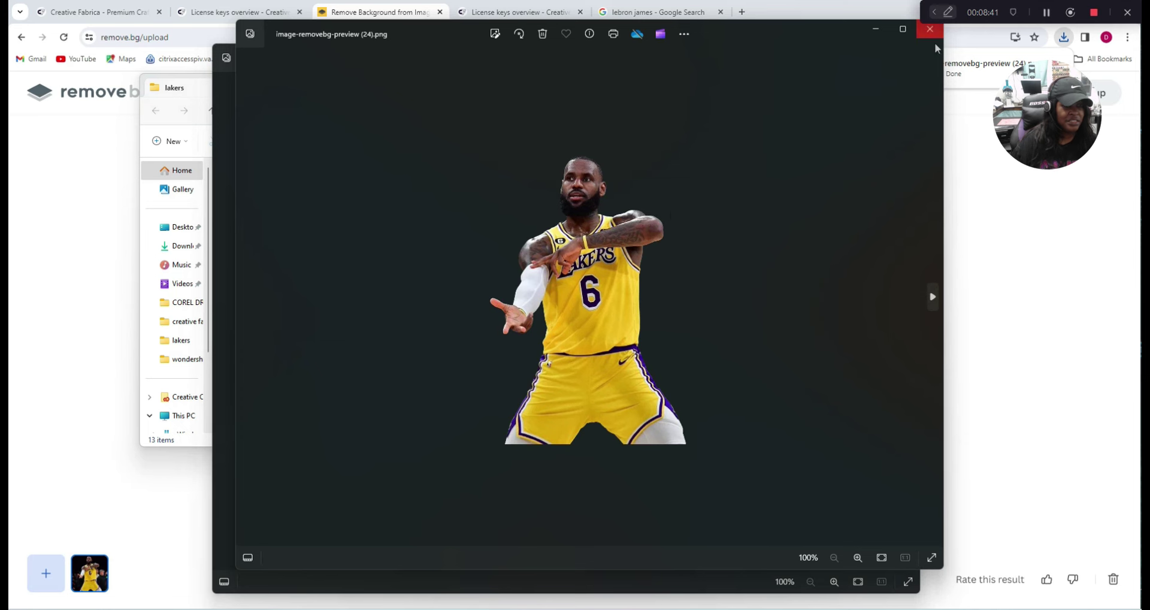
pyautogui.click(931, 30)
pyautogui.click(906, 53)
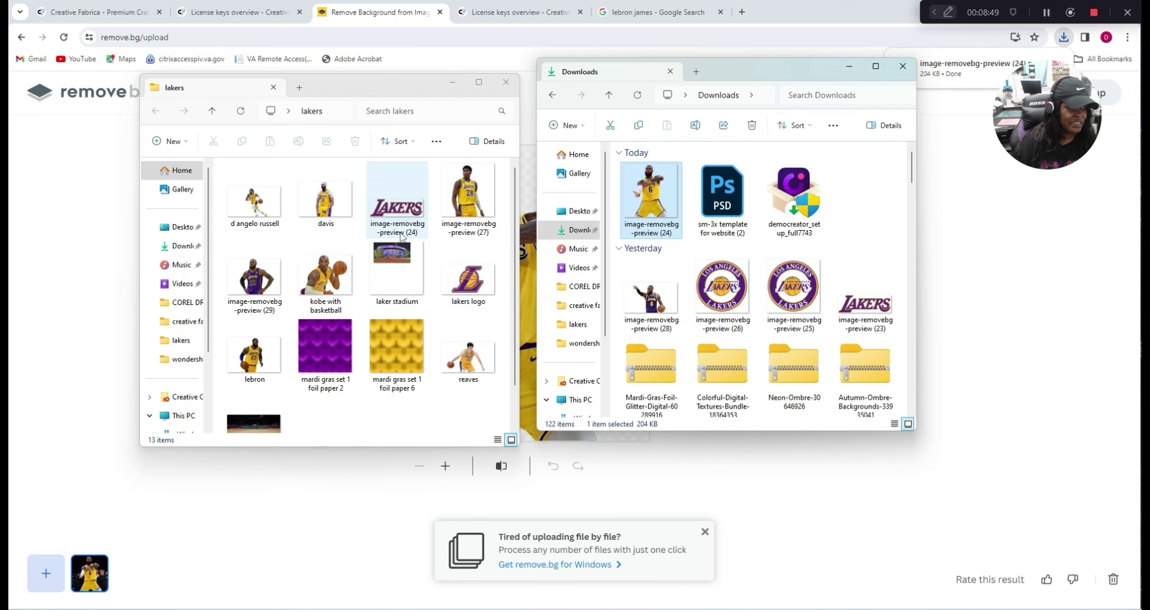
pyautogui.doubleClick(659, 219)
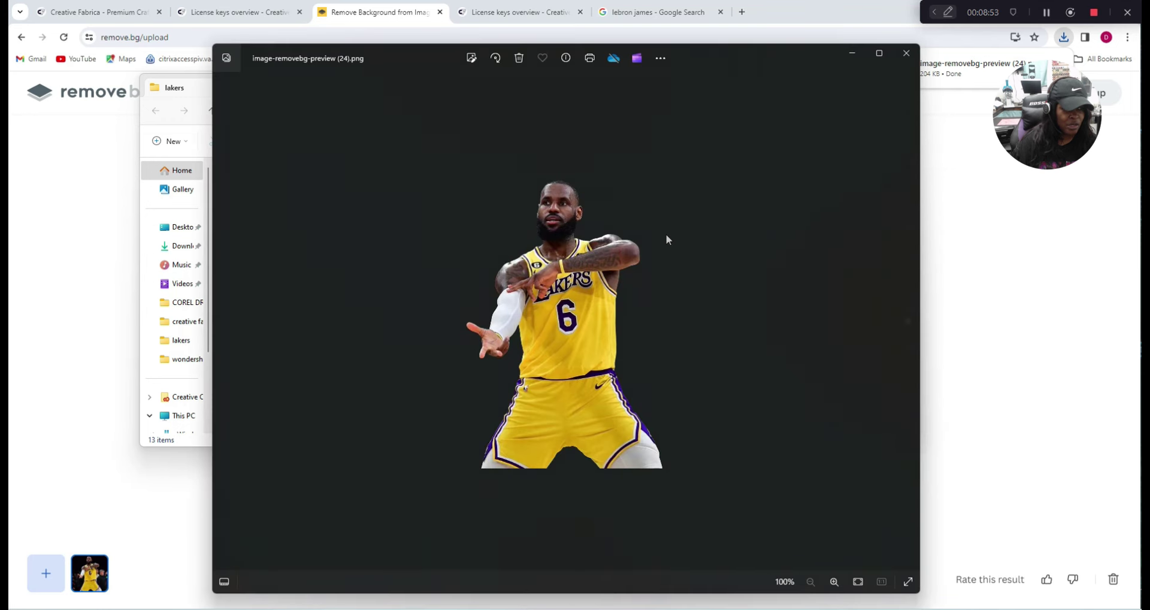
pyautogui.click(903, 53)
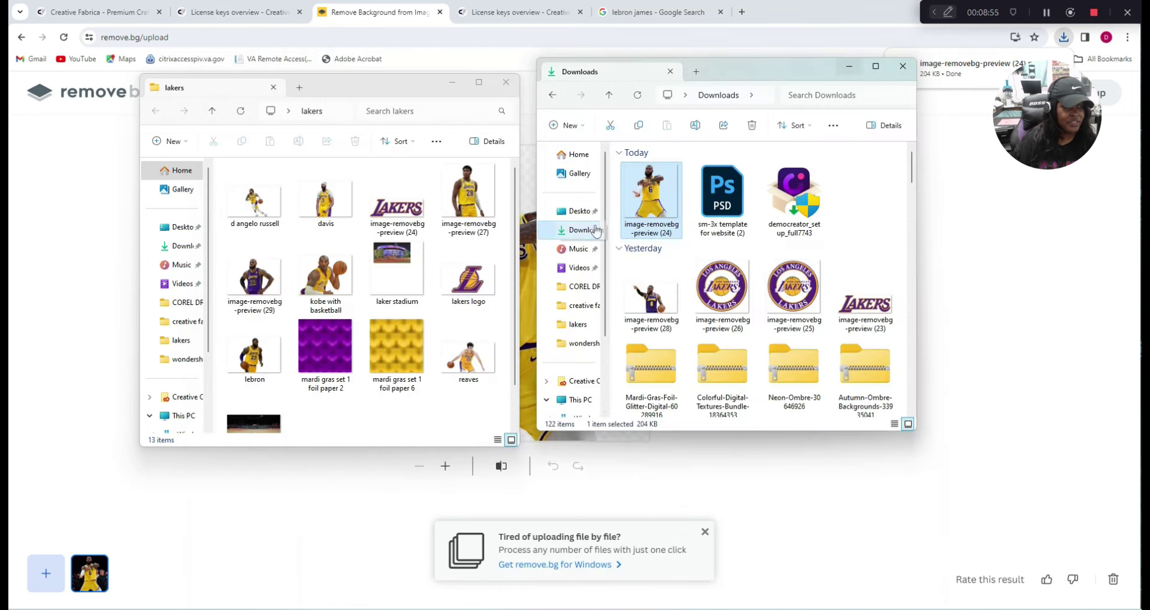
# Rename the downloaded image-removebg-preview (24) player cutout in Downloads as lebron2.
pyautogui.click(664, 232)
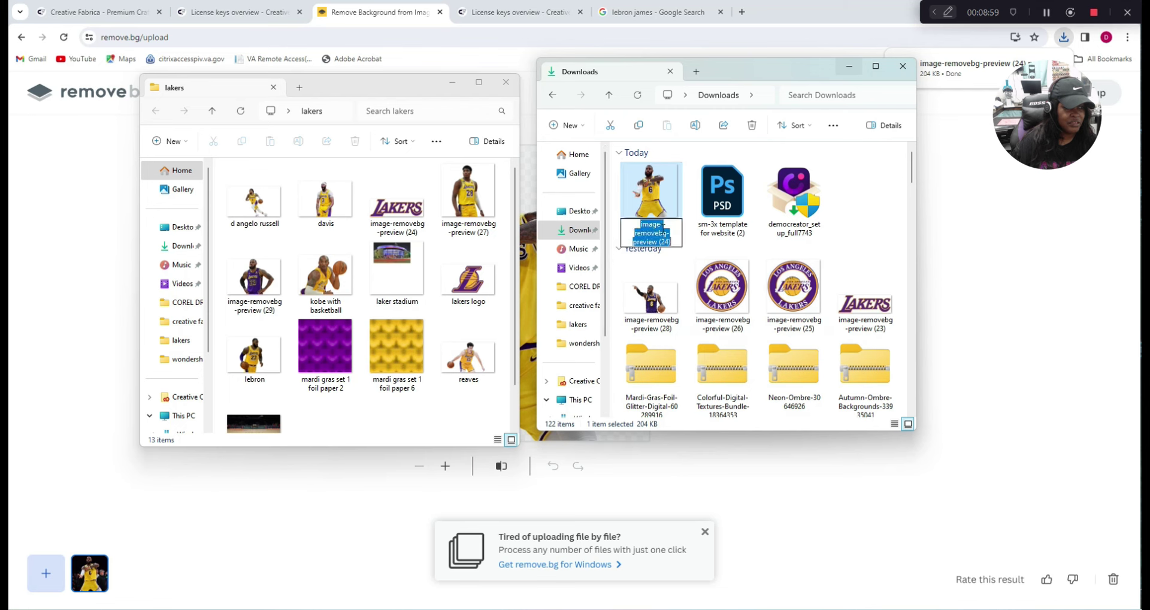
pyautogui.write(';re')
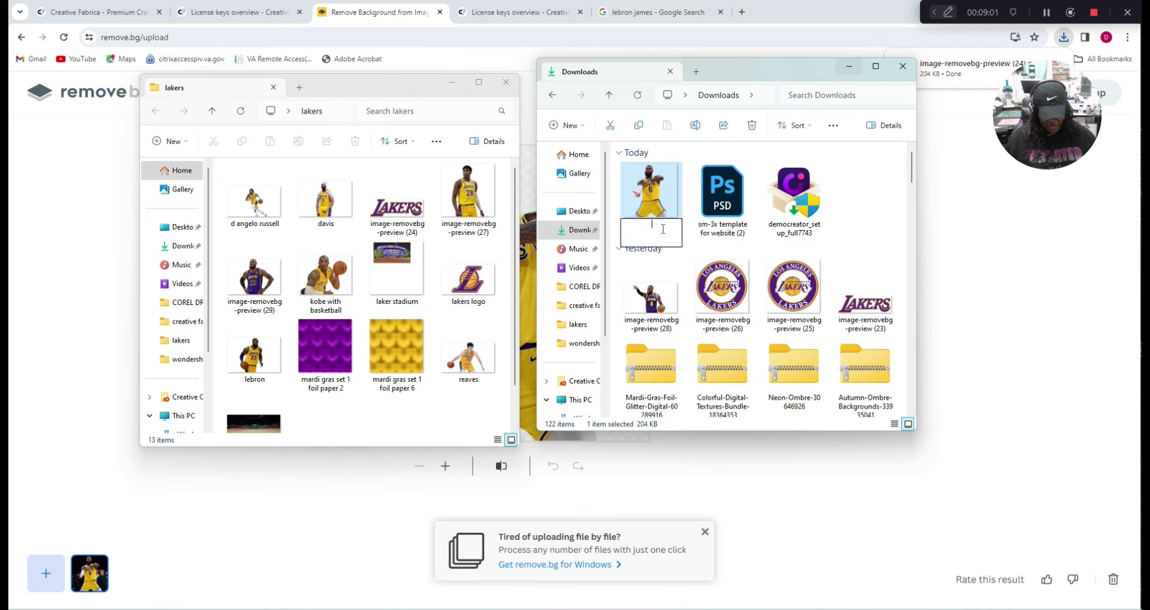
pyautogui.press('BackSpace')
pyautogui.press('BackSpace')
pyautogui.press('BackSpace')
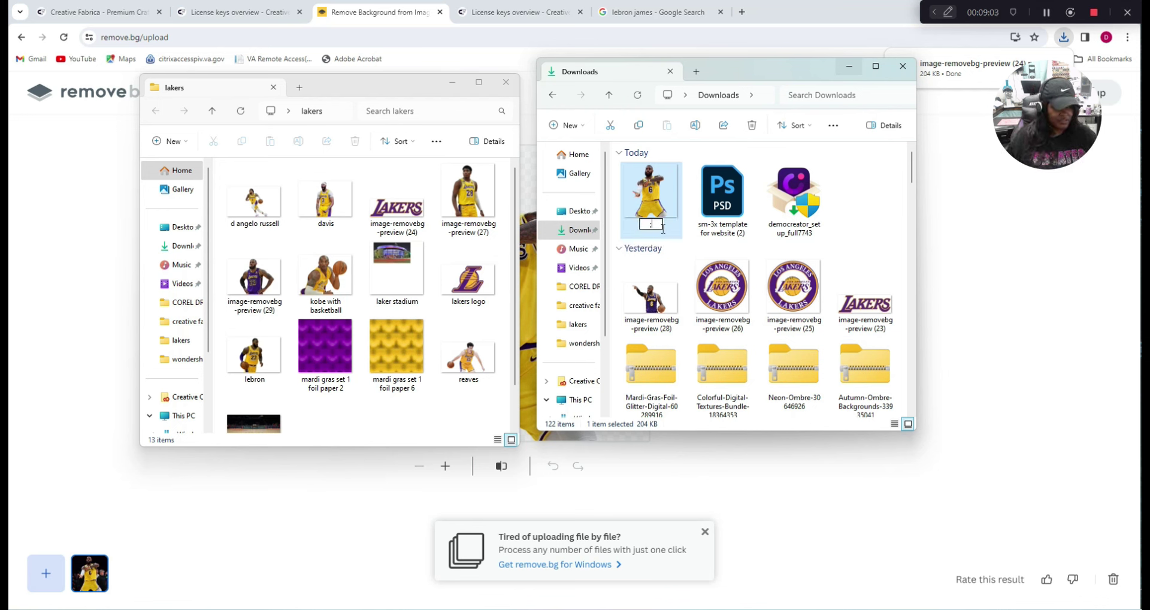
pyautogui.write('lebron')
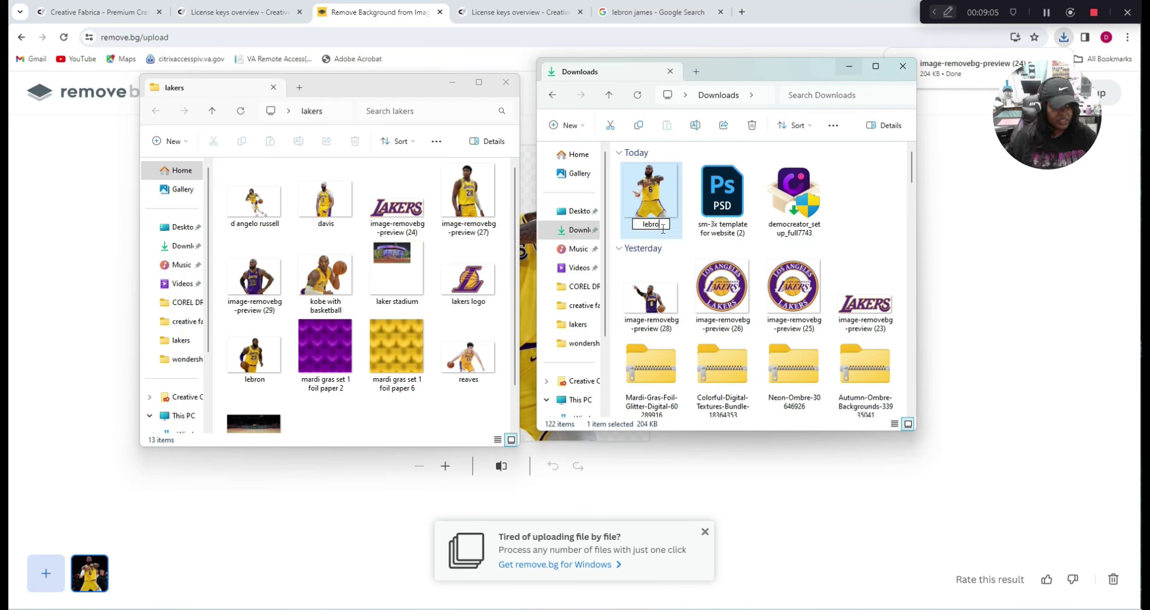
pyautogui.write('2')
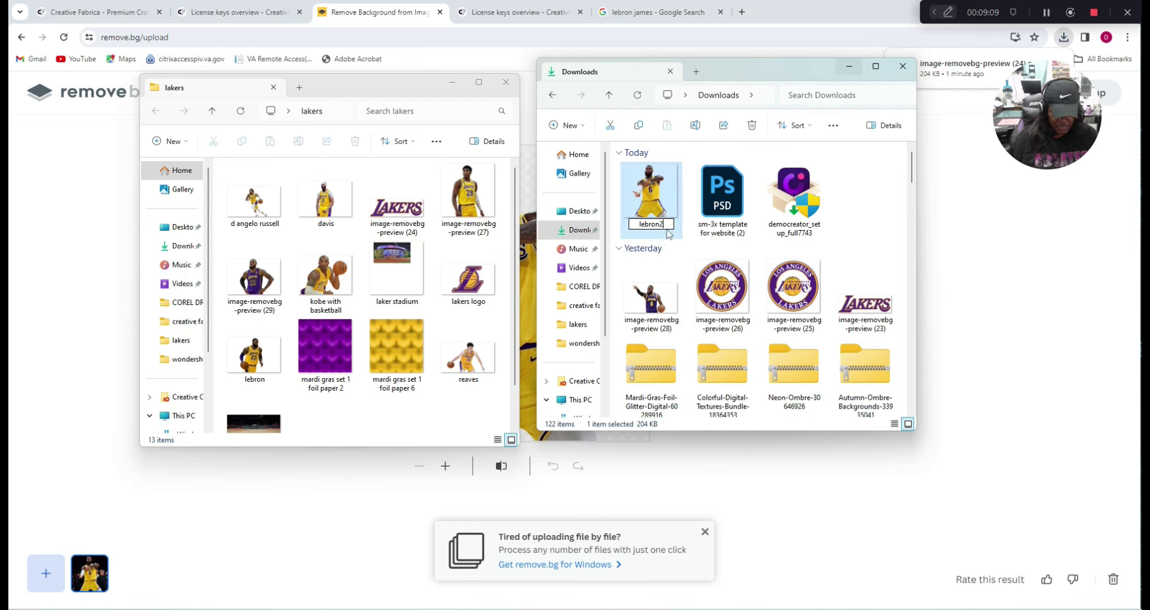
pyautogui.press('Return')
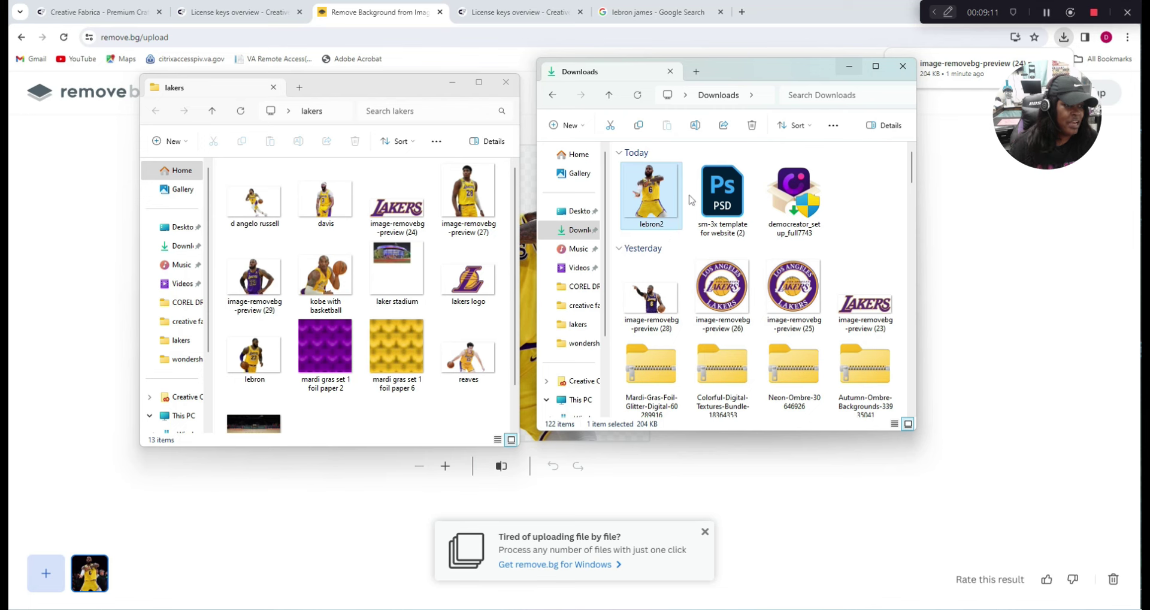
# Move the lebron2 image from Downloads into the lakers folder and look over the folder's contents.
pyautogui.moveTo(653, 195); pyautogui.dragTo(389, 264)
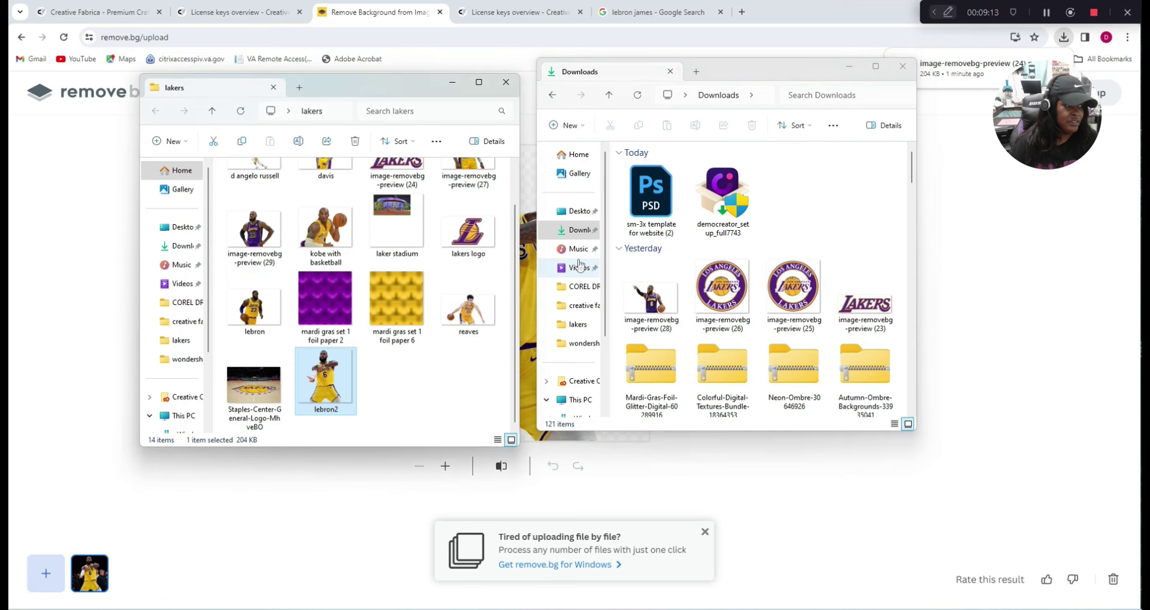
pyautogui.click(404, 390)
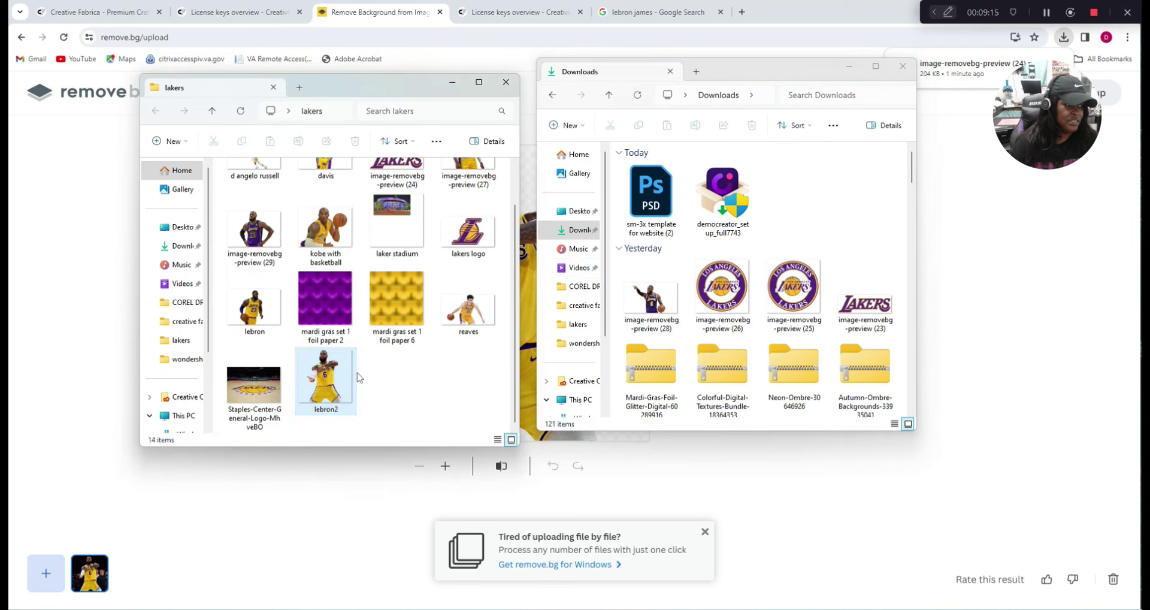
pyautogui.scroll(1, 304, 289)
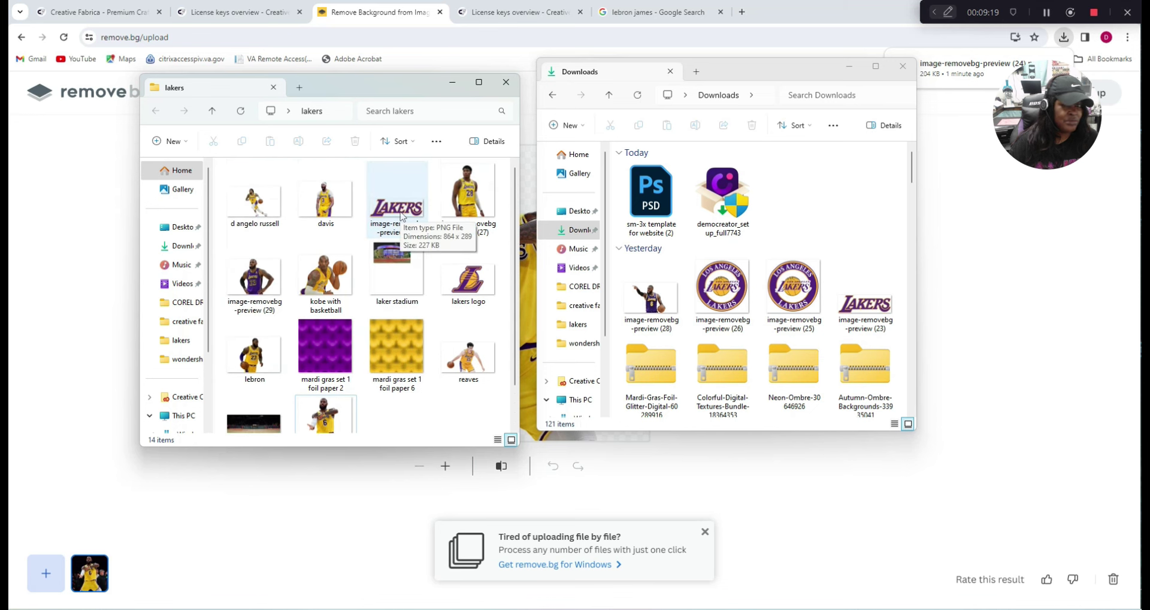
pyautogui.scroll(-2, 401, 216)
pyautogui.scroll(2, 401, 216)
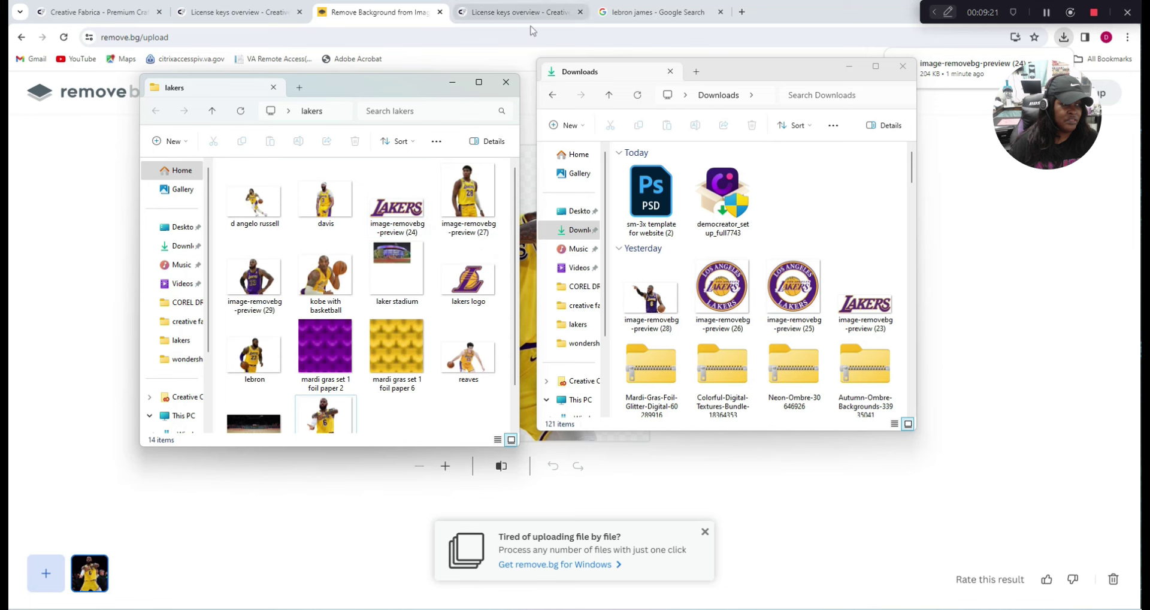
# Close the Downloads window and minimize the lakers folder window.
pyautogui.click(903, 67)
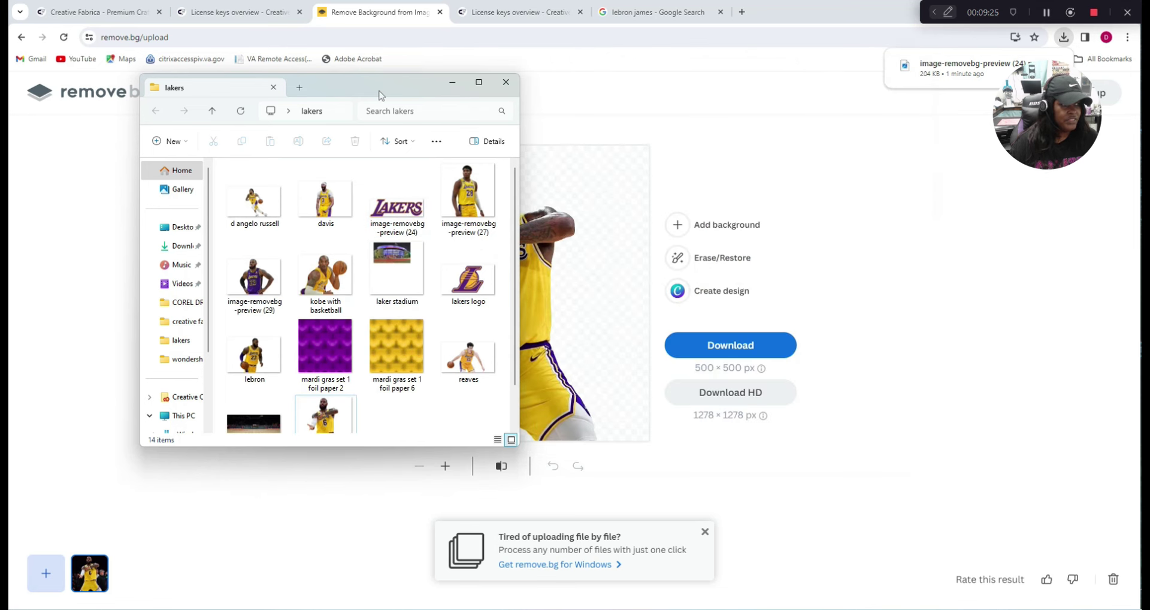
pyautogui.moveTo(378, 95); pyautogui.dragTo(432, 86)
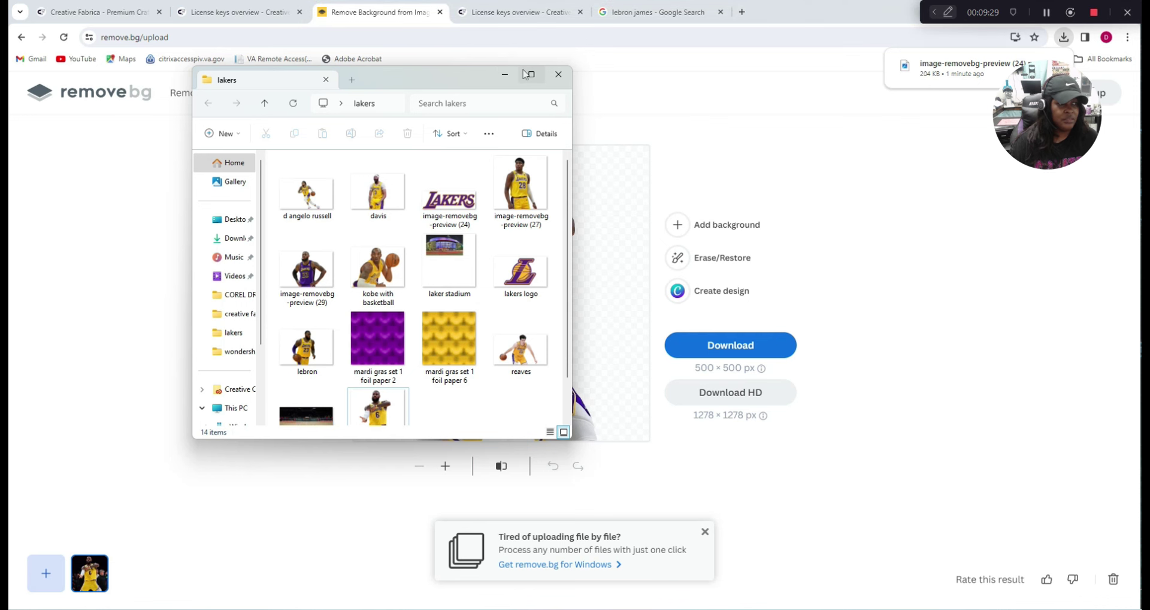
pyautogui.click(506, 76)
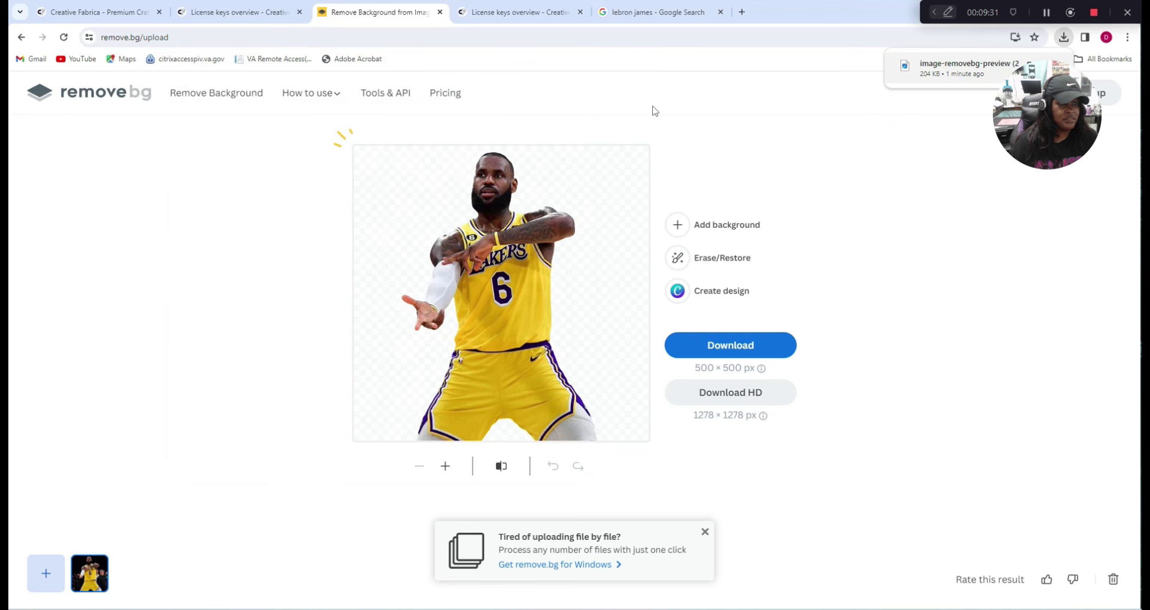
# Close the lebron james Google search and the second license keys overview pages, then switch to the Photoshop shirt template.
pyautogui.click(720, 12)
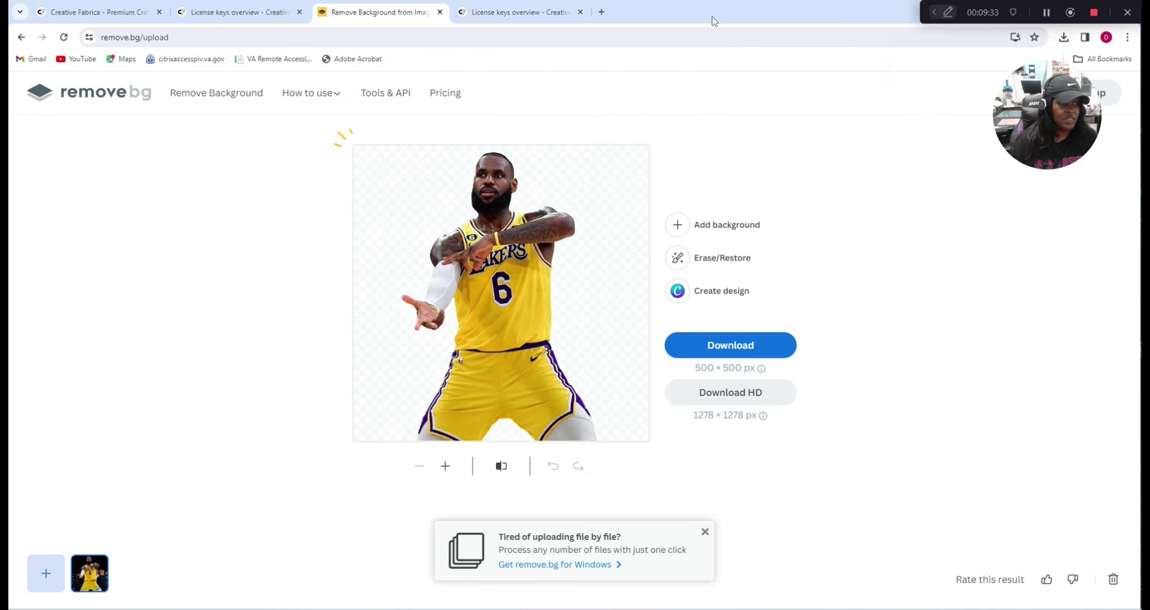
pyautogui.click(580, 12)
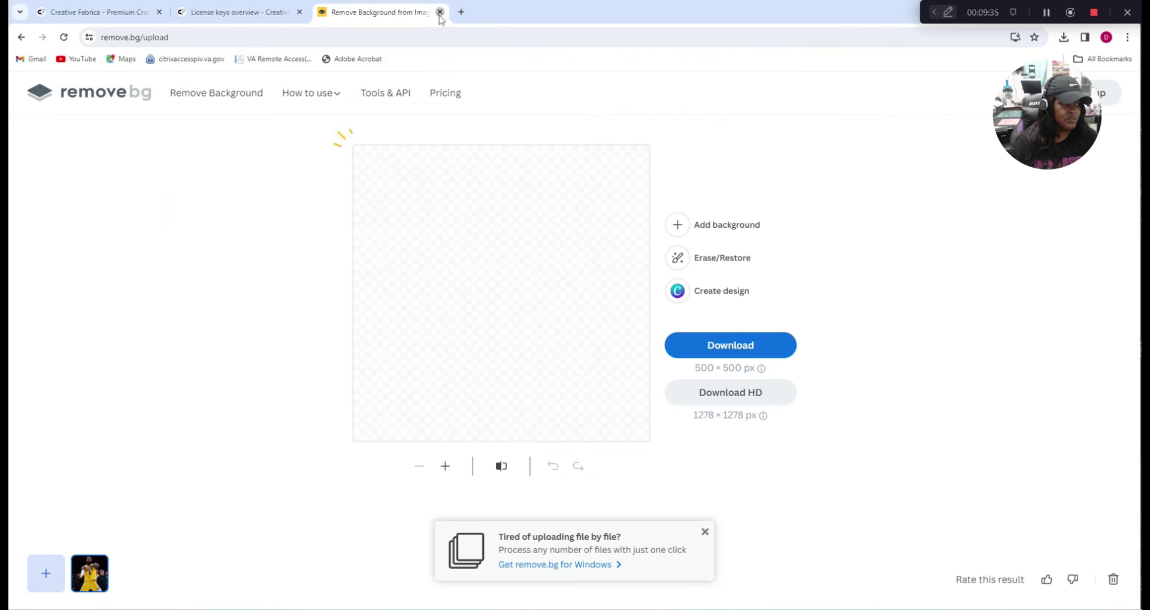
pyautogui.hotkey('alt', 'Tab')
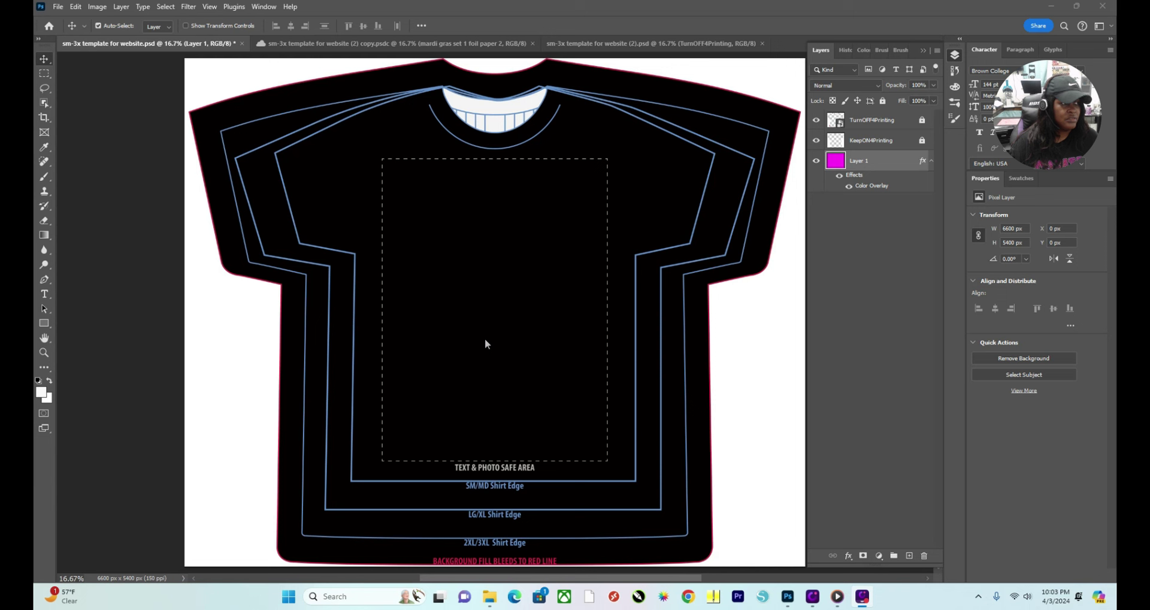
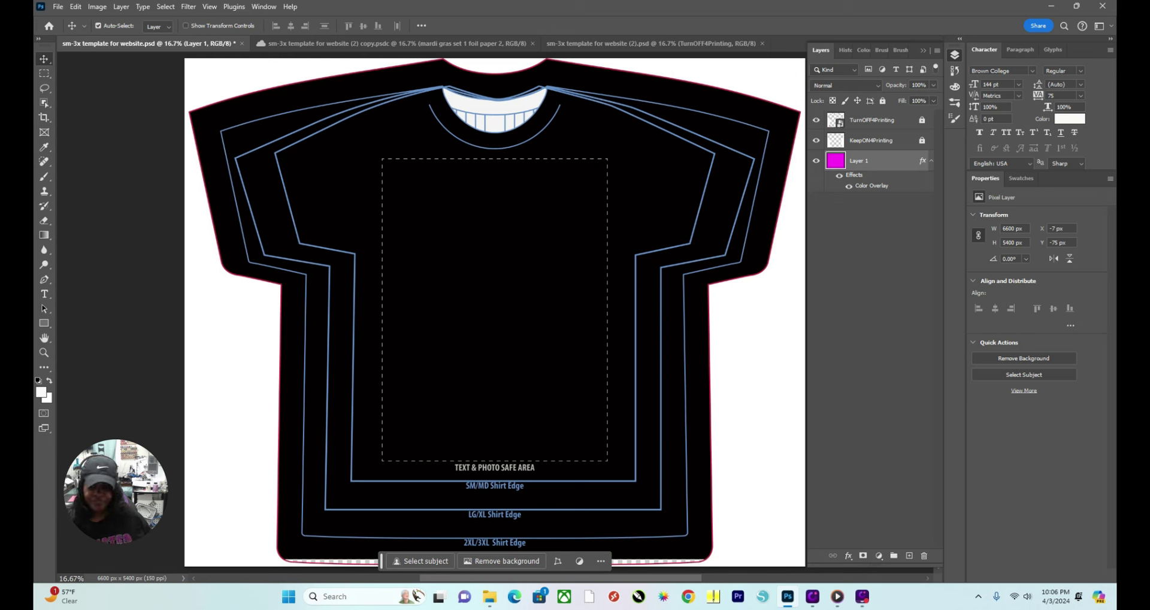
pyautogui.moveTo(36, 300); pyautogui.dragTo(383, 211)
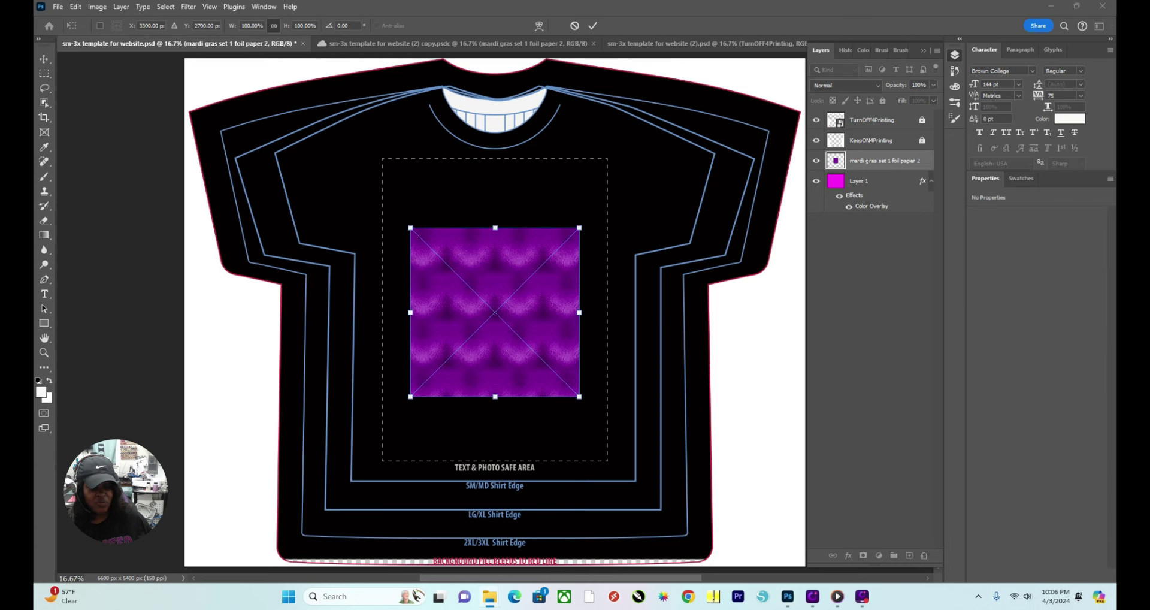
pyautogui.hotkey('alt', 'Tab')
pyautogui.moveTo(535, 123); pyautogui.dragTo(798, 99)
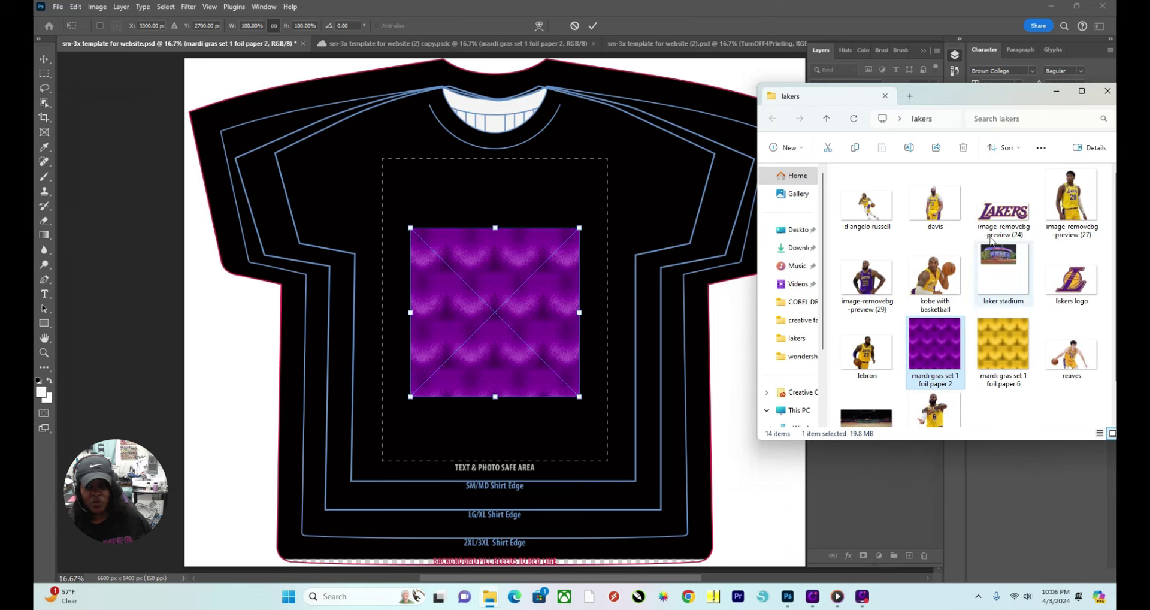
pyautogui.moveTo(956, 329); pyautogui.dragTo(785, 292)
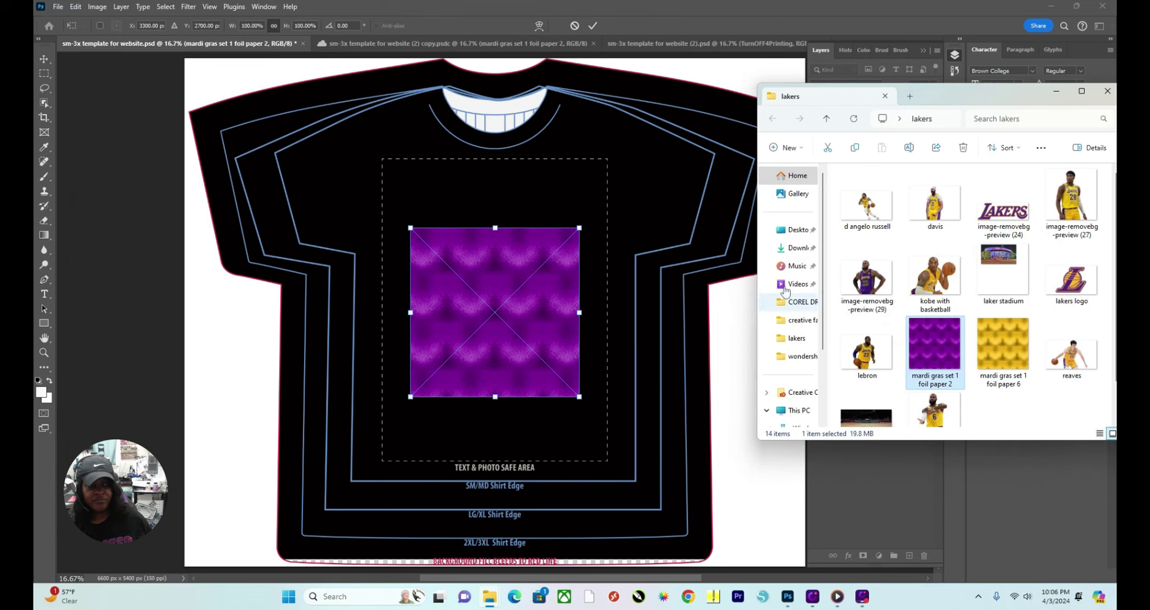
pyautogui.click(590, 25)
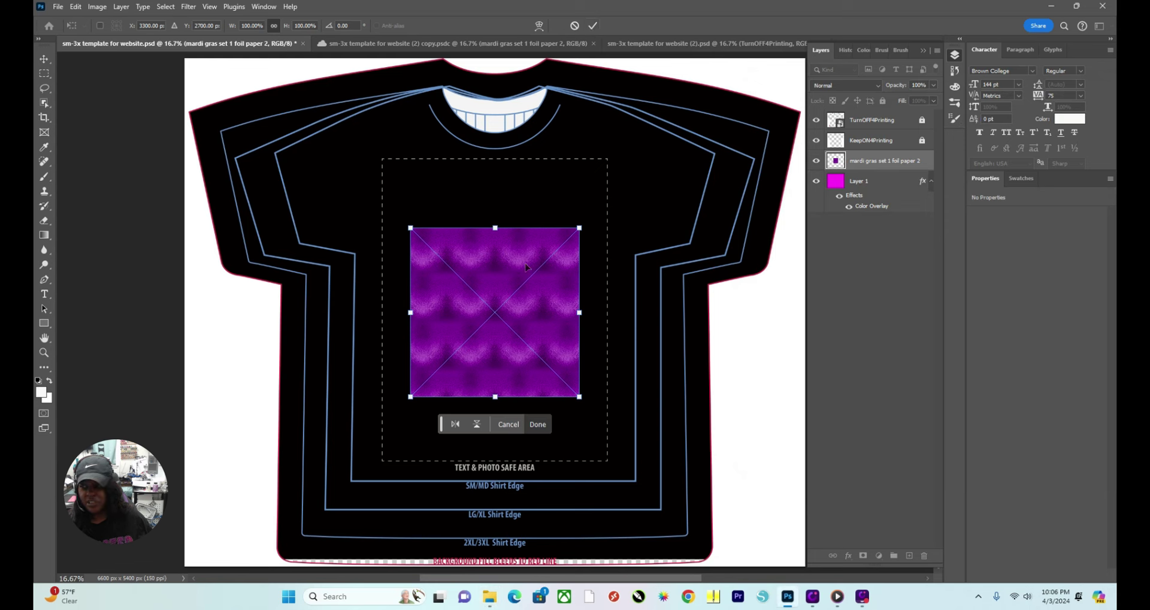
pyautogui.moveTo(876, 154); pyautogui.dragTo(926, 557)
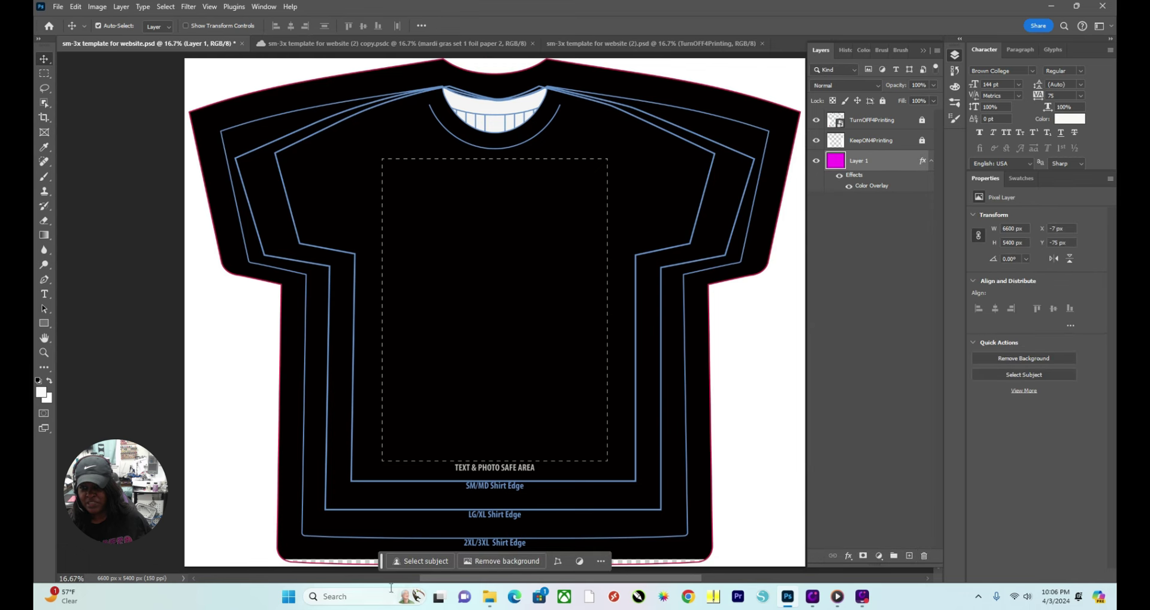
# Place the mardi gras set 1 foil paper 2 image from the lakers folder into the shirt template above Layer 1.
pyautogui.moveTo(489, 596)
pyautogui.click(559, 547)
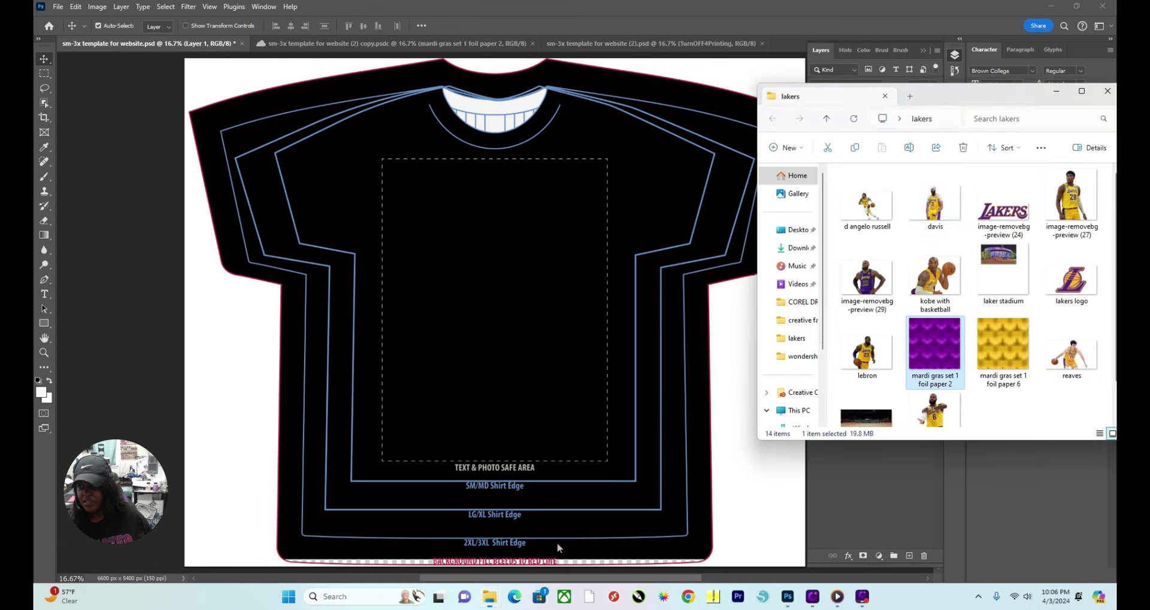
pyautogui.moveTo(950, 98); pyautogui.dragTo(914, 61)
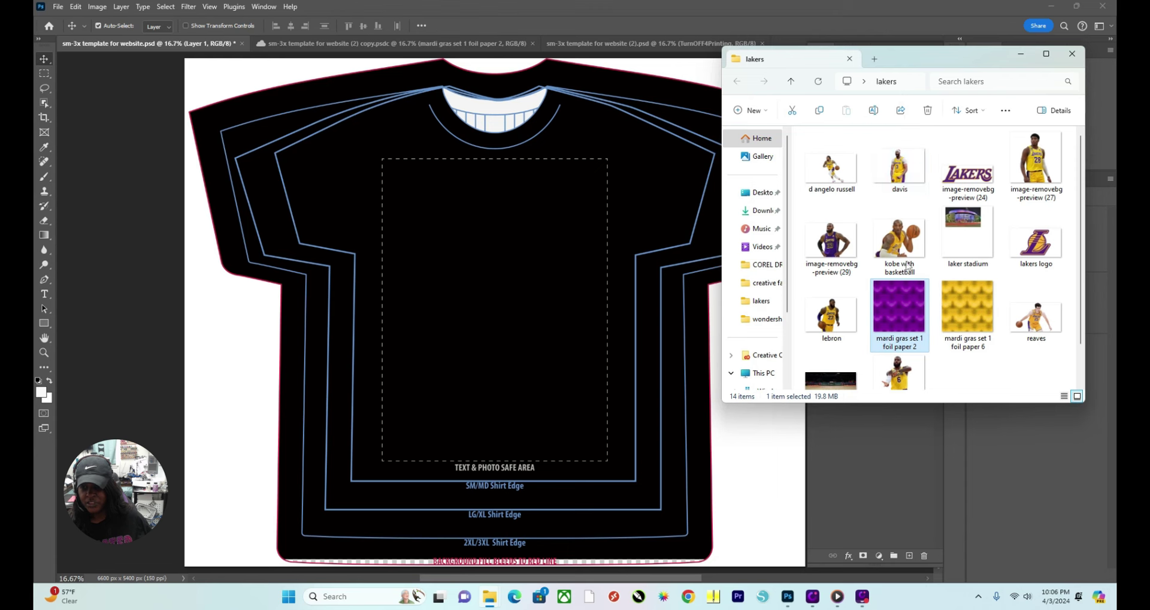
pyautogui.moveTo(899, 300); pyautogui.dragTo(525, 224)
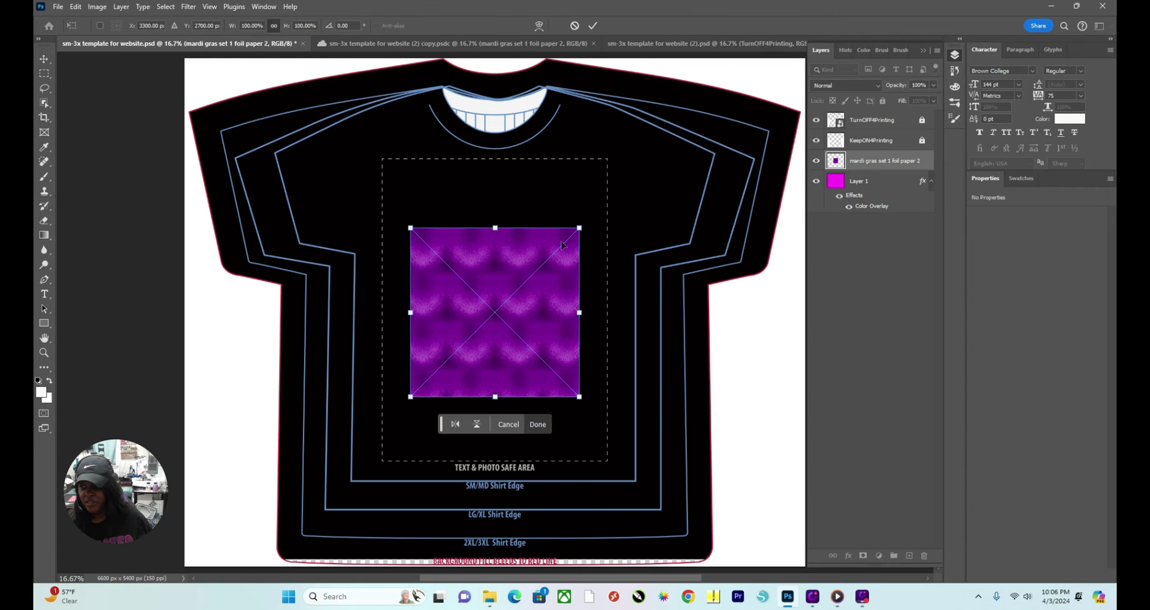
pyautogui.press('Return')
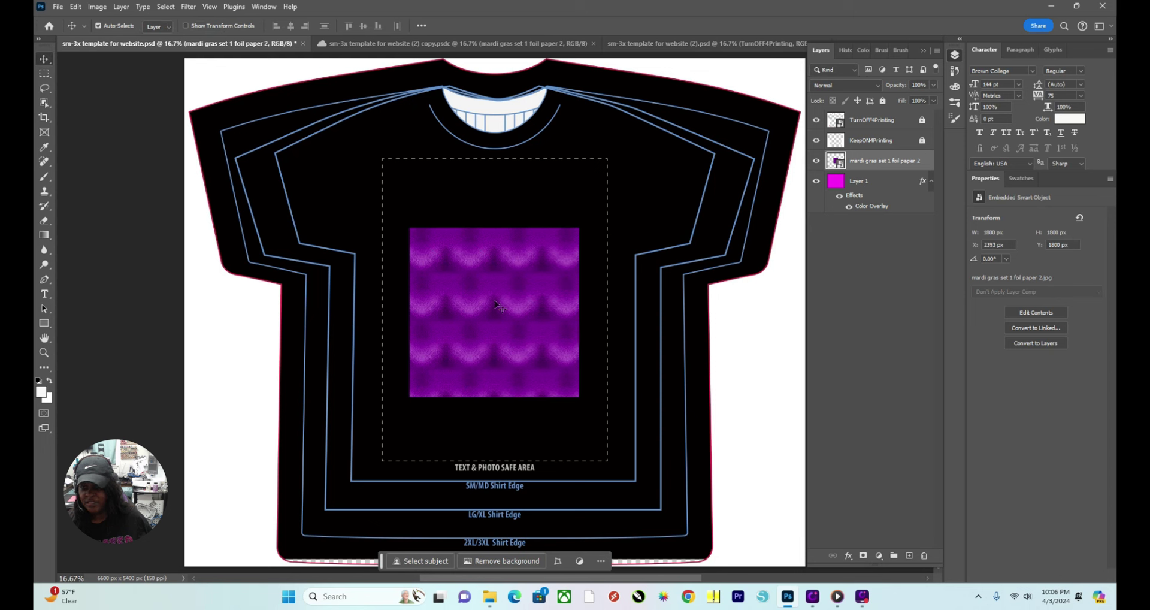
# Scale the purple foil paper proportionally to about 248% and position it across the upper part of the shirt.
pyautogui.moveTo(495, 304); pyautogui.dragTo(283, 178)
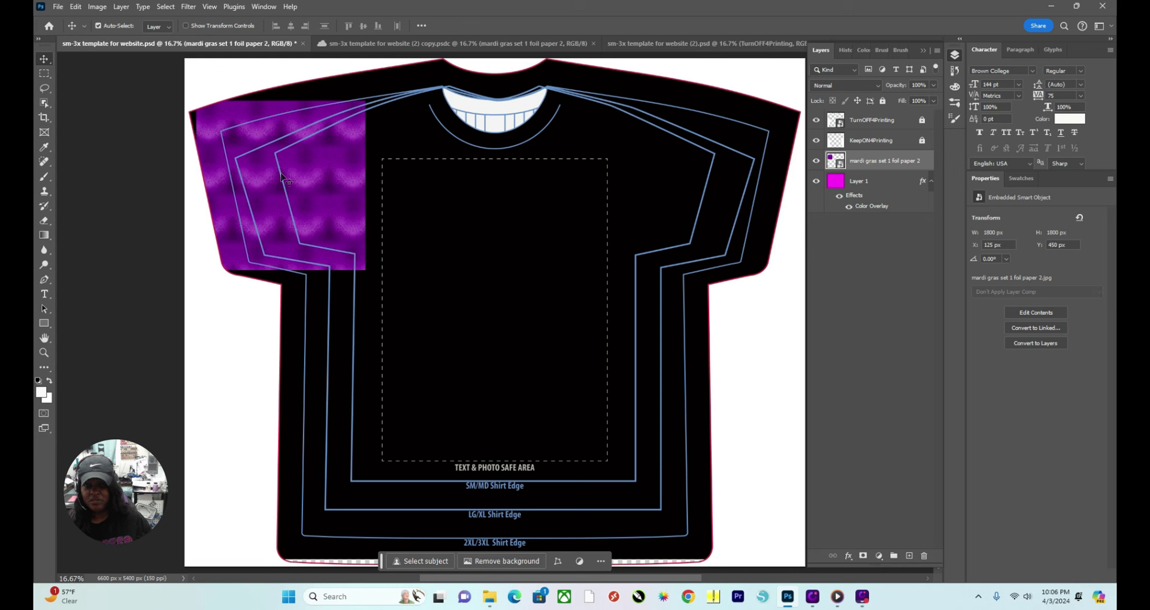
pyautogui.hotkey('ctrl', 't')
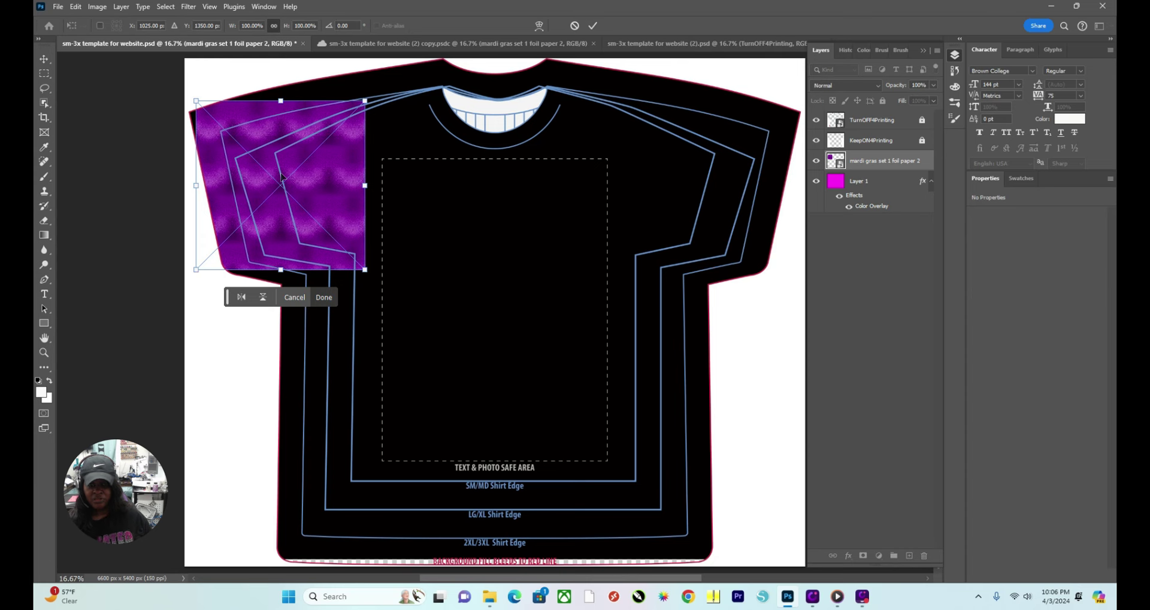
pyautogui.moveTo(365, 185); pyautogui.dragTo(815, 282)
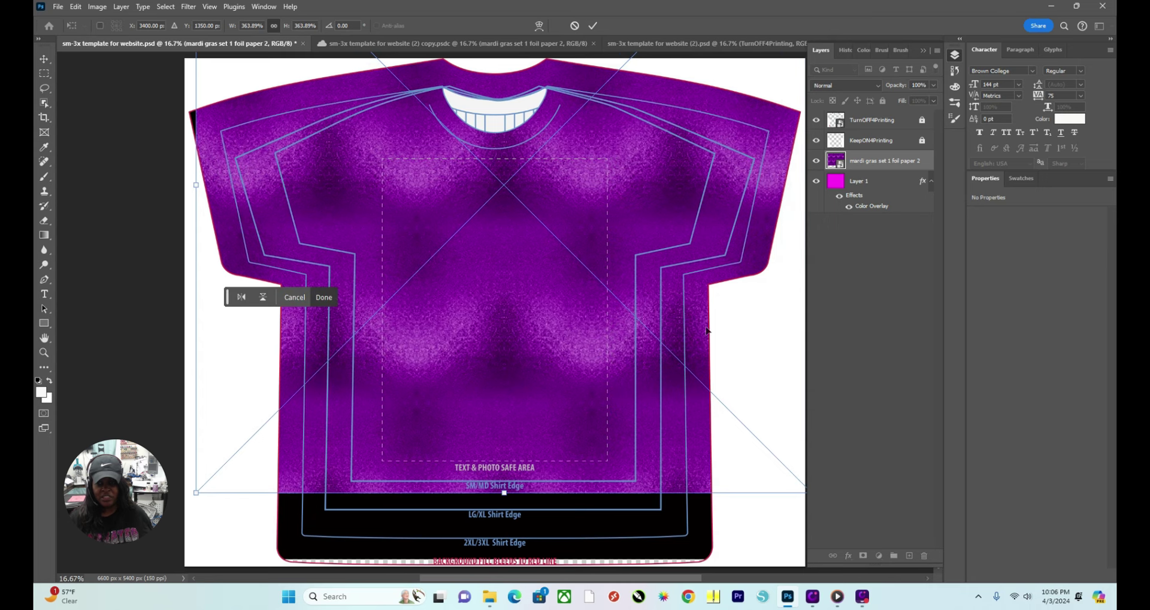
pyautogui.moveTo(606, 336); pyautogui.dragTo(599, 336)
pyautogui.moveTo(498, 493); pyautogui.dragTo(501, 301)
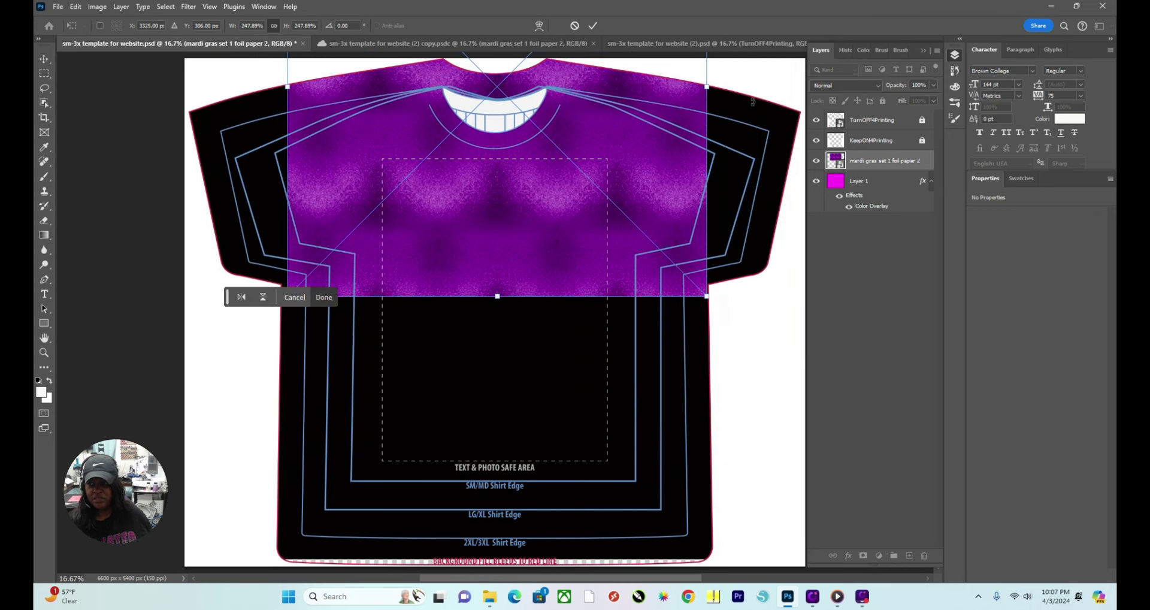
# Stretch only the purple paper's width to both canvas edges, about 366%, apply the transform, and shift it slightly down to cover the sleeves.
pyautogui.click(290, 86)
pyautogui.moveTo(290, 86); pyautogui.dragTo(197, 95)
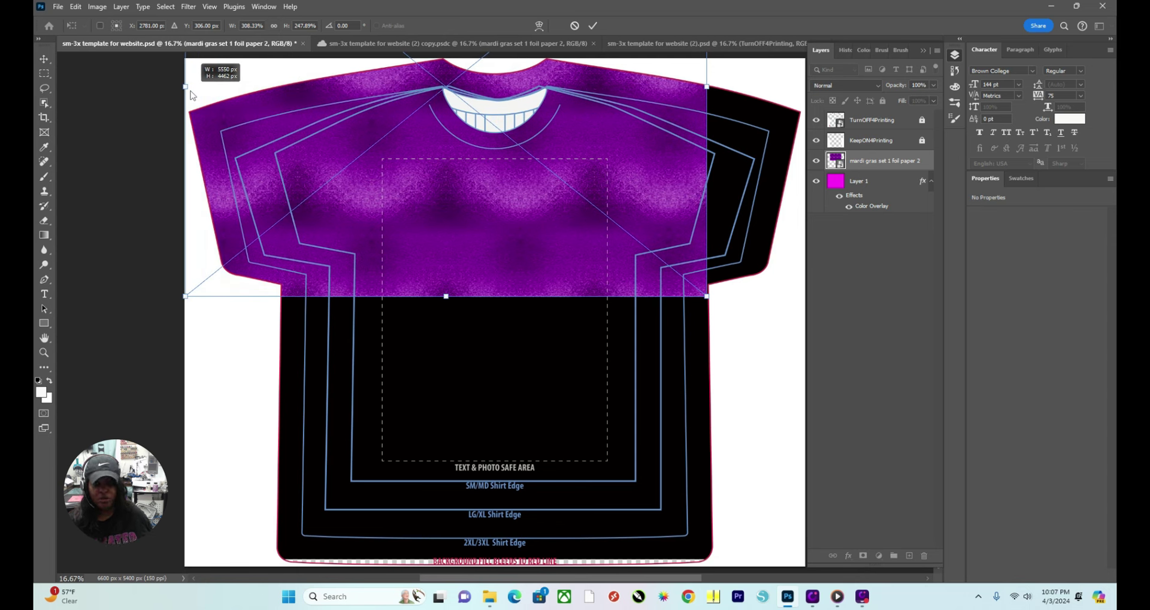
pyautogui.moveTo(191, 92); pyautogui.dragTo(190, 91)
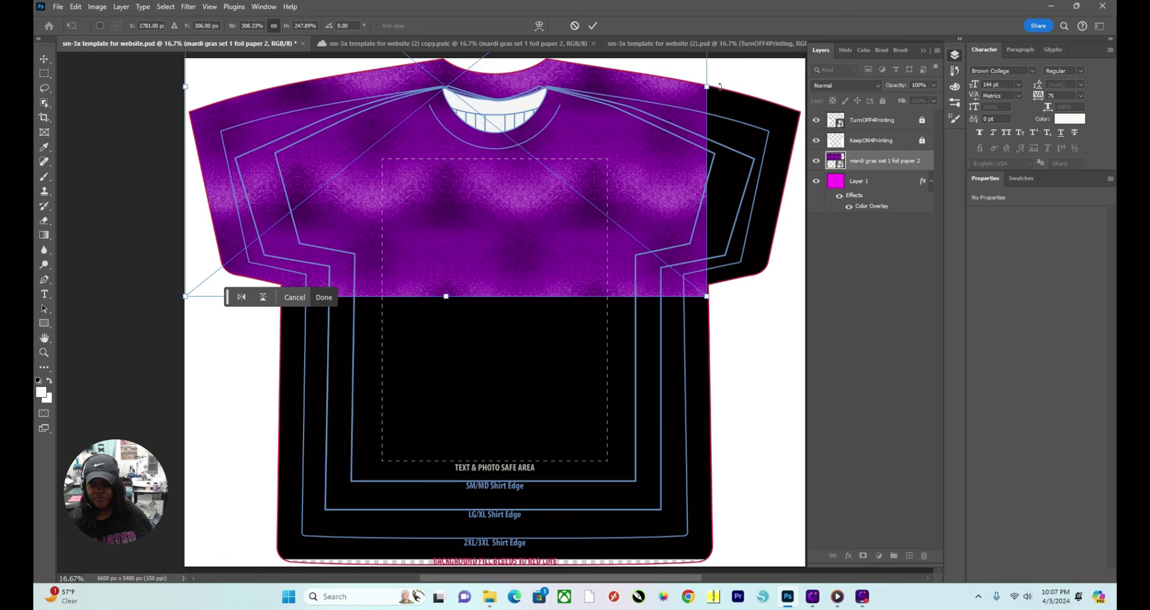
pyautogui.moveTo(707, 87); pyautogui.dragTo(806, 110)
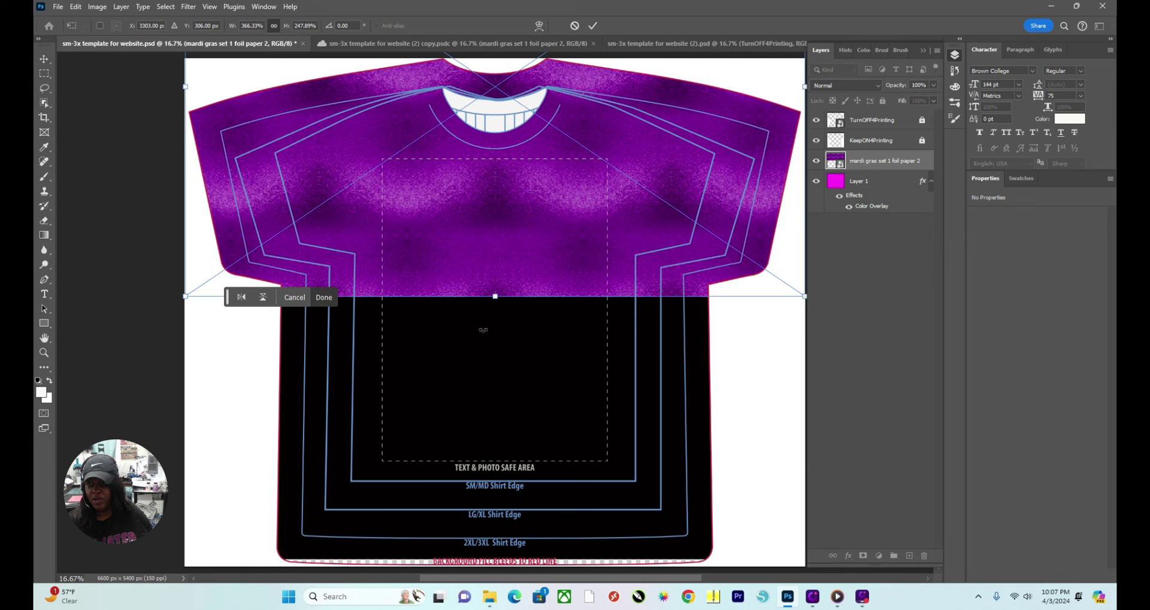
pyautogui.click(593, 25)
pyautogui.moveTo(513, 195); pyautogui.dragTo(513, 211)
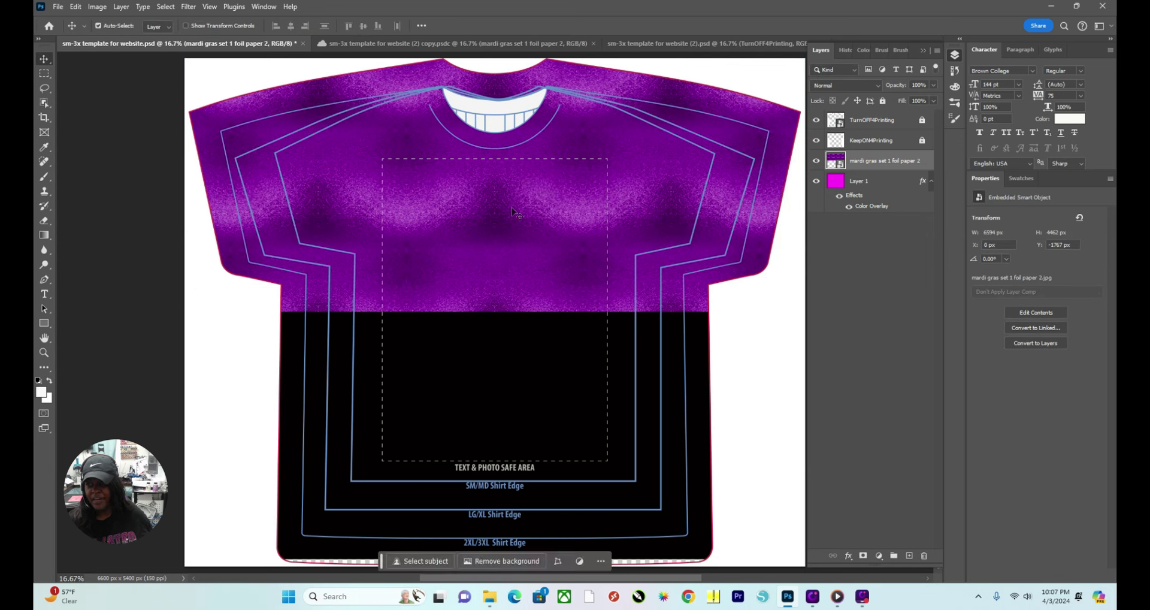
pyautogui.click(500, 346)
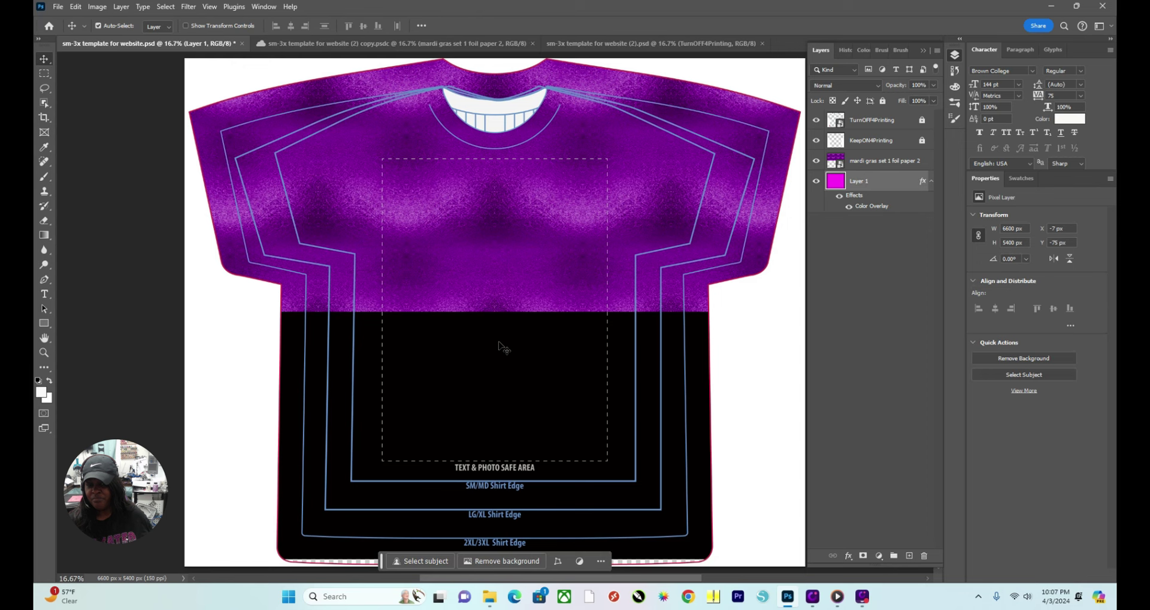
# Bring up the lakers folder window, move it clear of the layer list, and return to the shirt template.
pyautogui.click(477, 243)
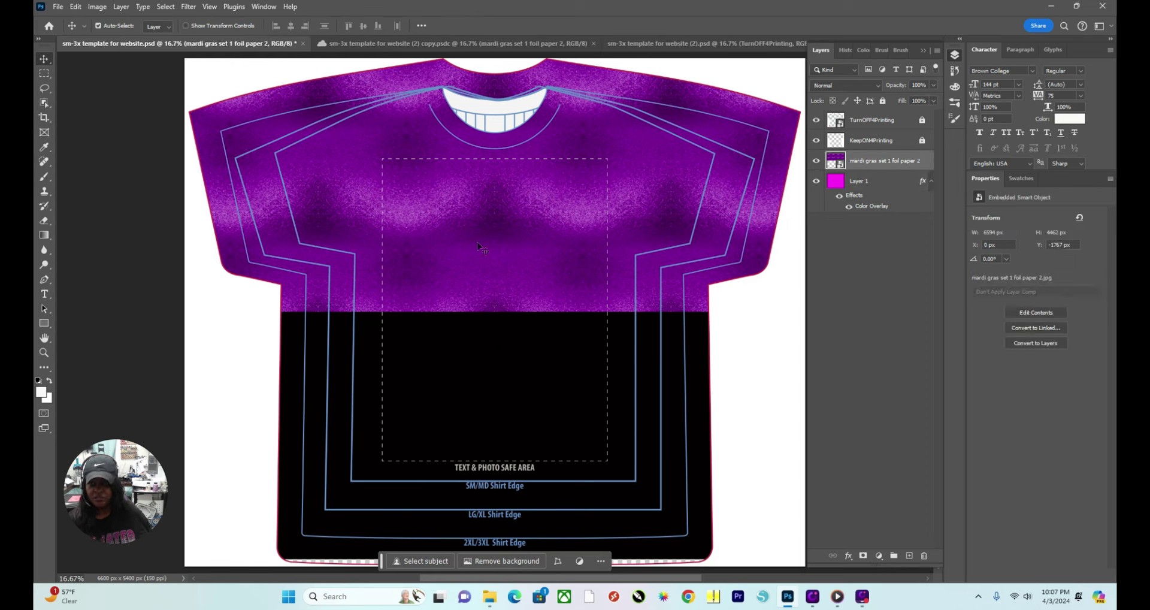
pyautogui.moveTo(489, 596)
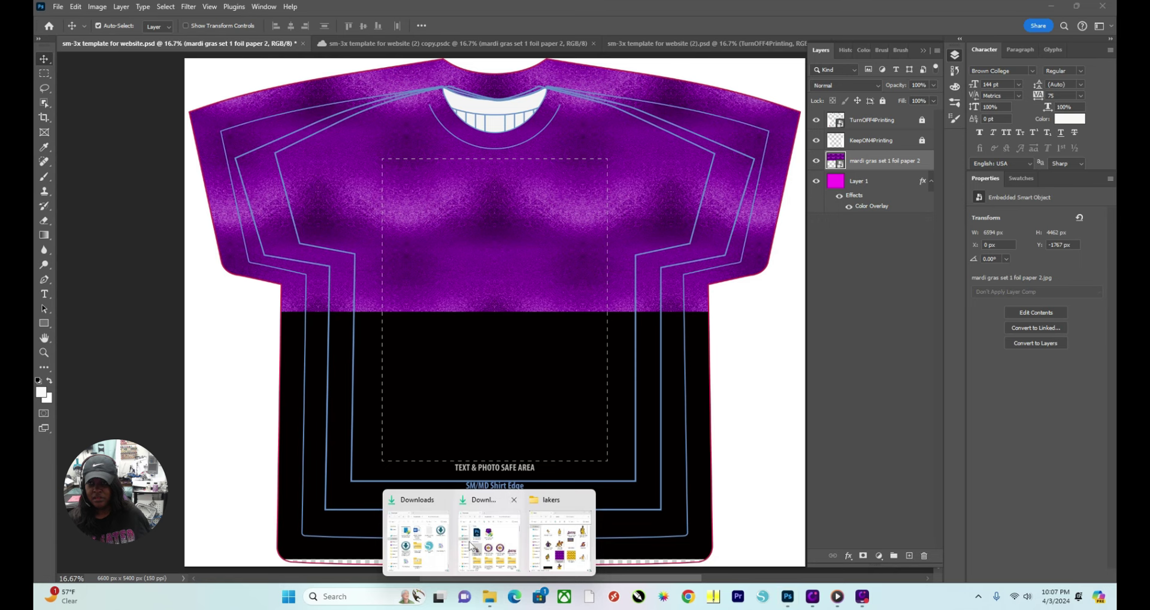
pyautogui.click(558, 543)
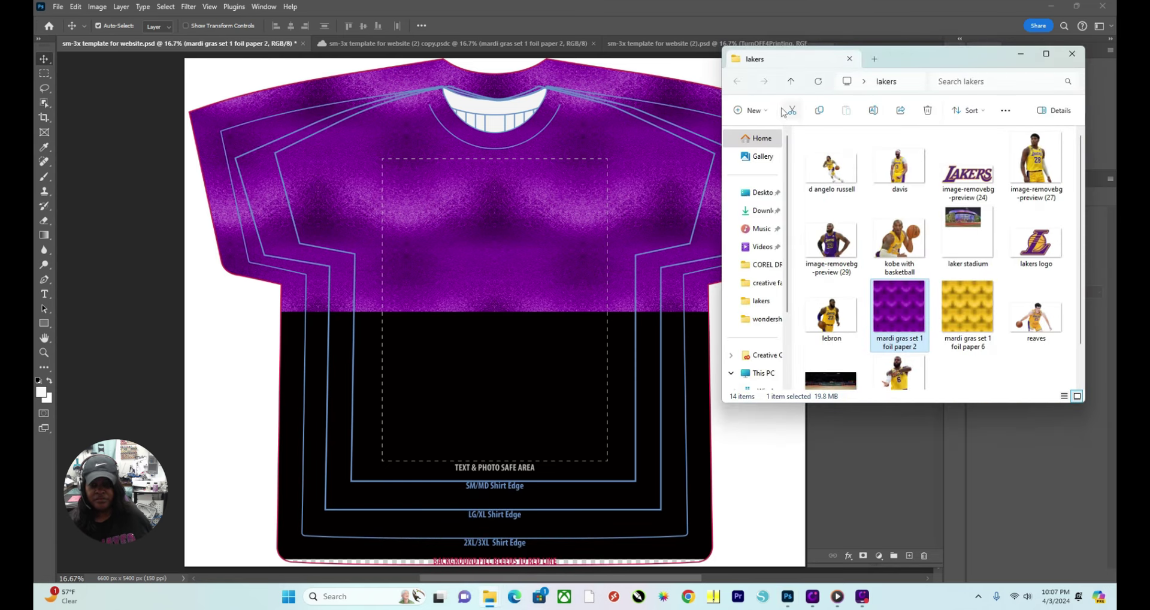
pyautogui.moveTo(891, 56); pyautogui.dragTo(191, 76)
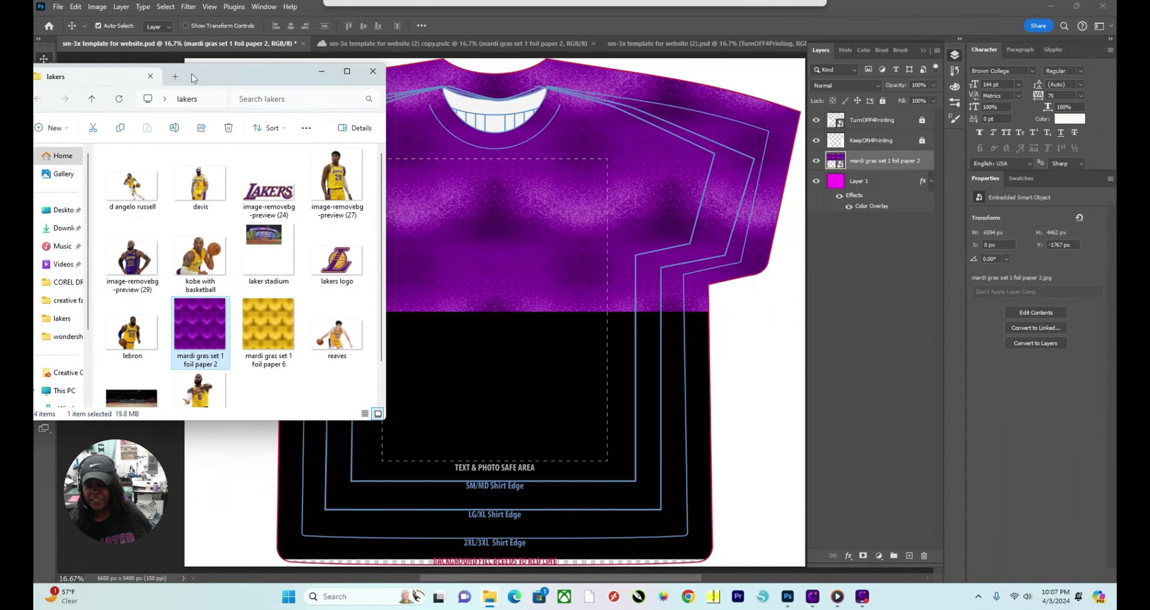
pyautogui.click(495, 252)
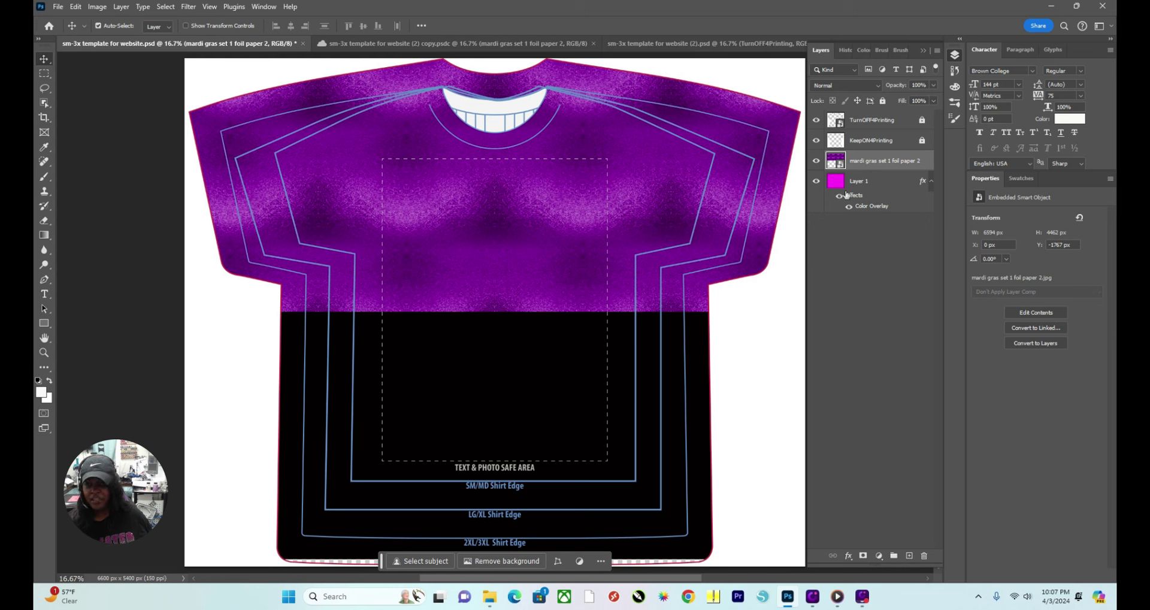
# Toggle the visibility of Layer 1 and its Color Overlay effect off and on to check the base color.
pyautogui.click(862, 184)
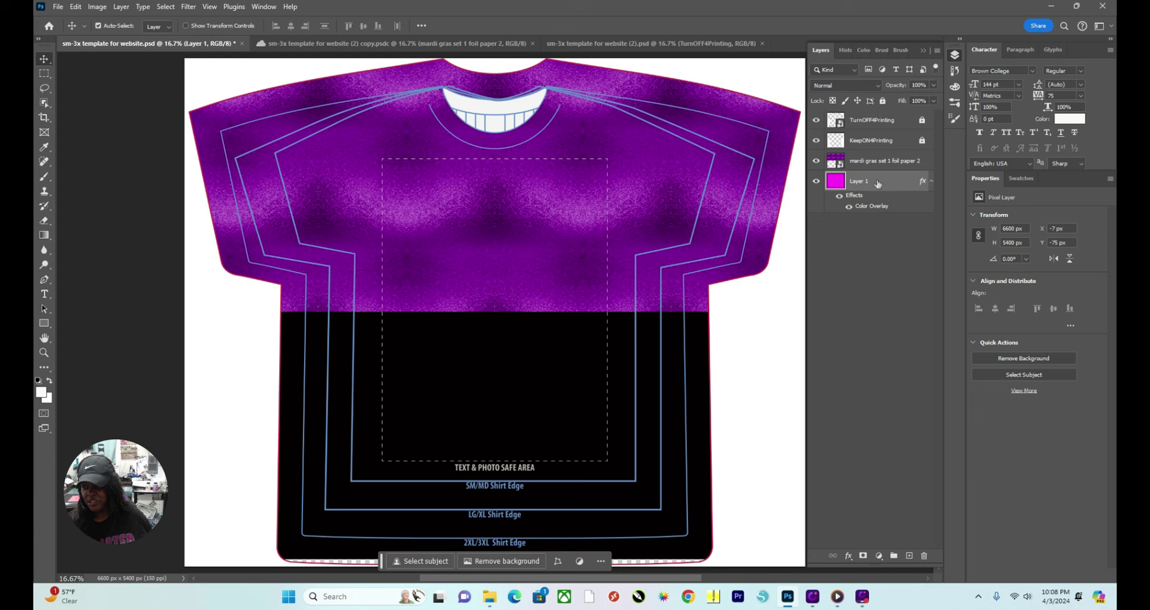
pyautogui.click(816, 181)
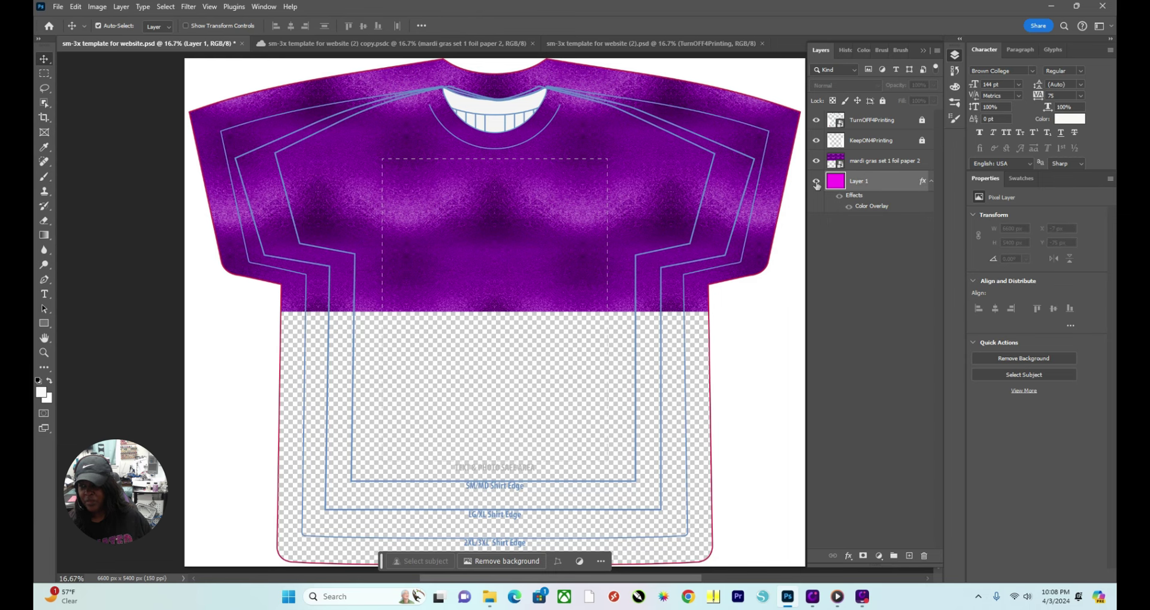
pyautogui.click(816, 180)
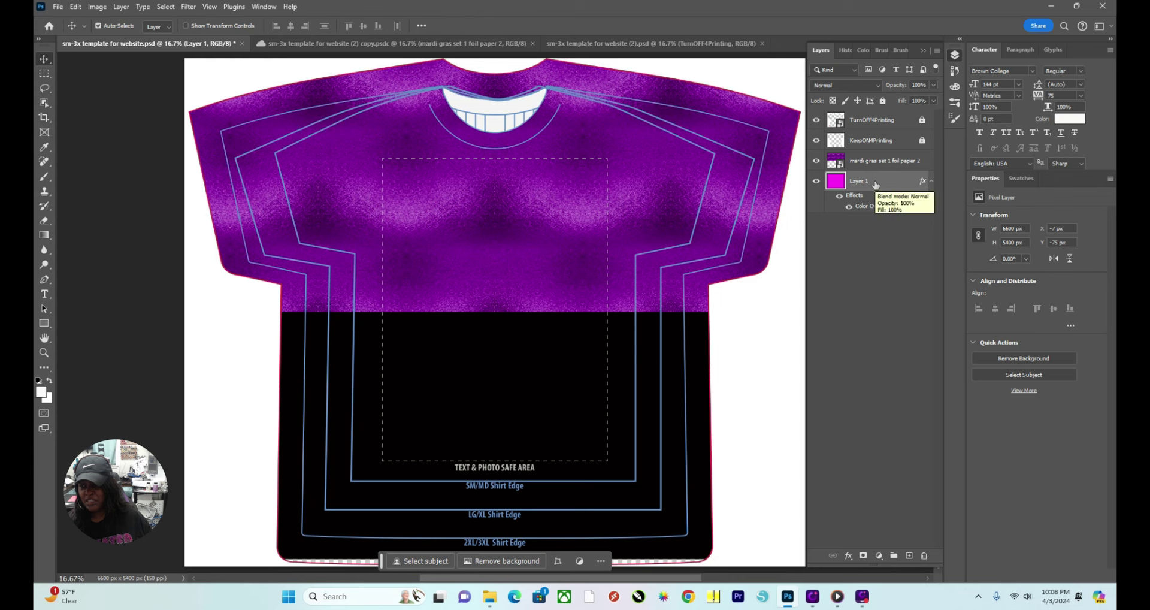
pyautogui.click(848, 206)
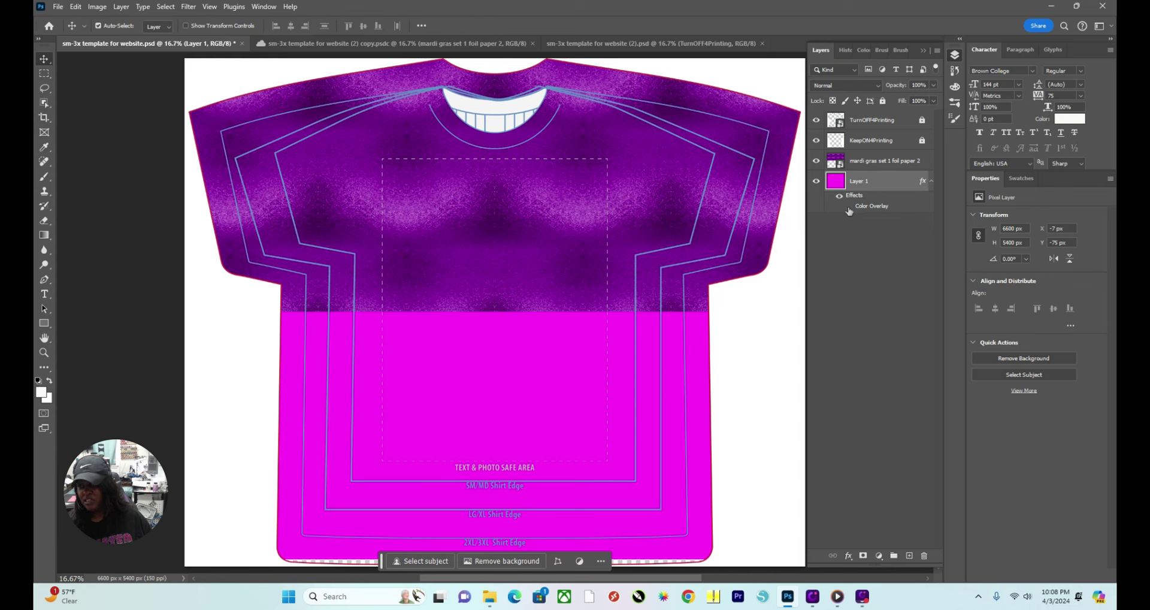
pyautogui.click(849, 206)
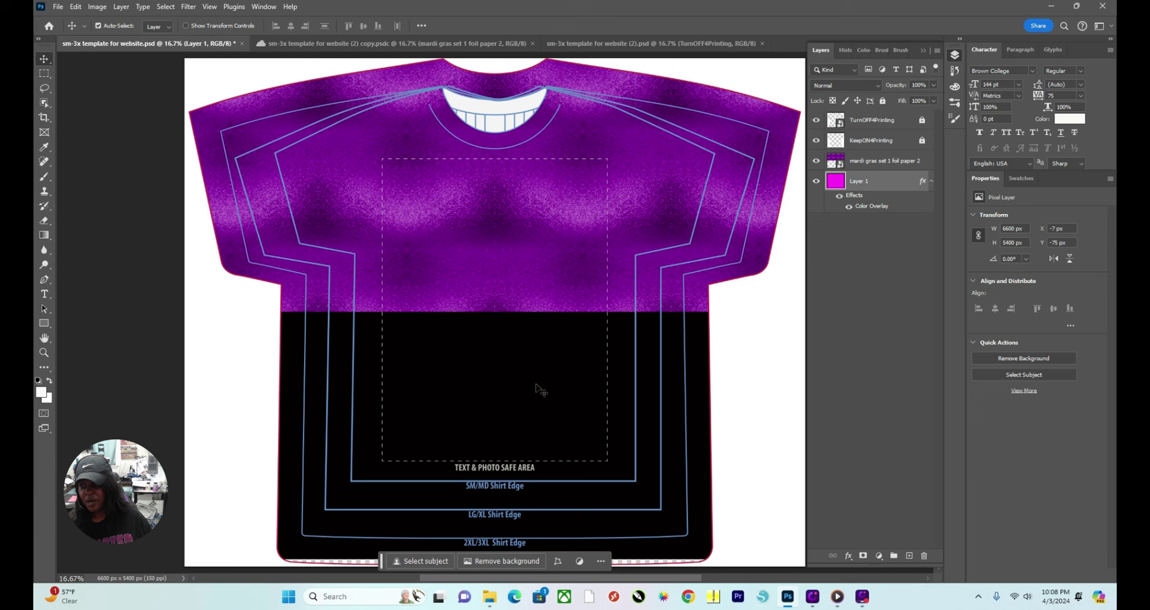
# Place the mardi gras set 1 foil paper 6 image from the lakers folder directly above Layer 1, beneath the purple paper.
pyautogui.click(540, 274)
pyautogui.click(871, 185)
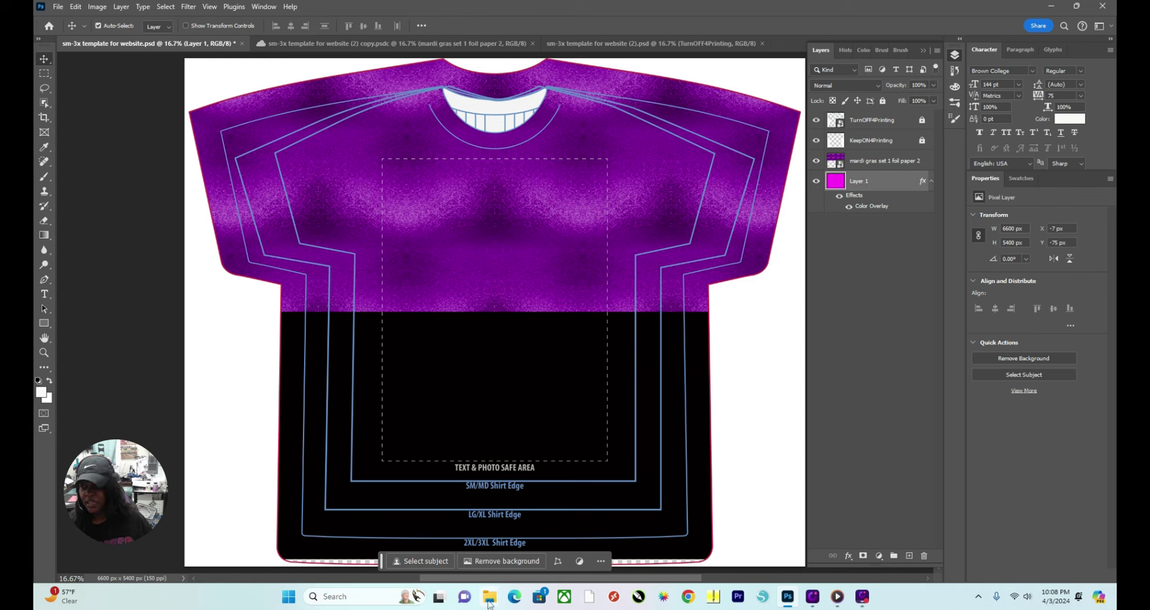
pyautogui.moveTo(489, 604)
pyautogui.click(562, 535)
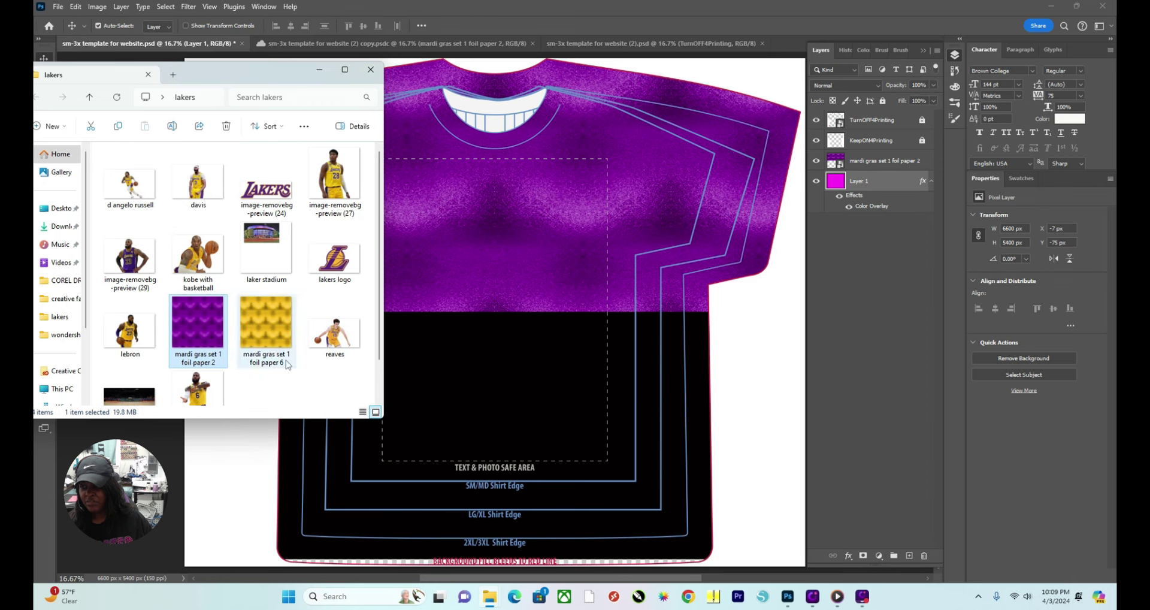
pyautogui.moveTo(261, 326); pyautogui.dragTo(332, 533)
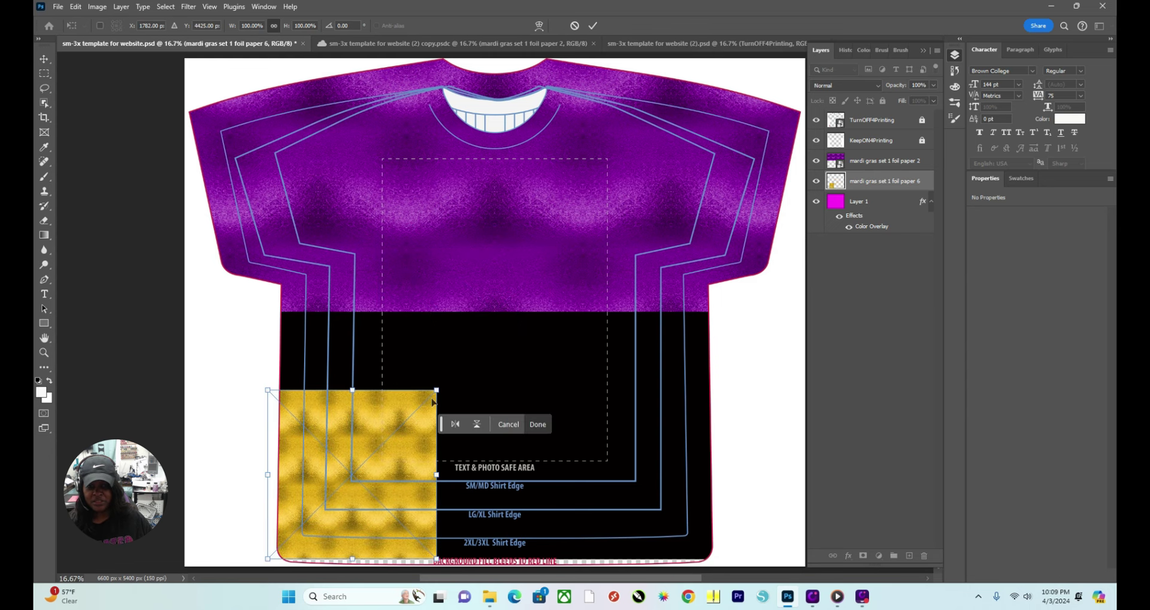
# Scale the gold foil paper proportionally to about 269%, position it across the lower part of the shirt, and apply the transform.
pyautogui.moveTo(435, 390); pyautogui.dragTo(620, 340)
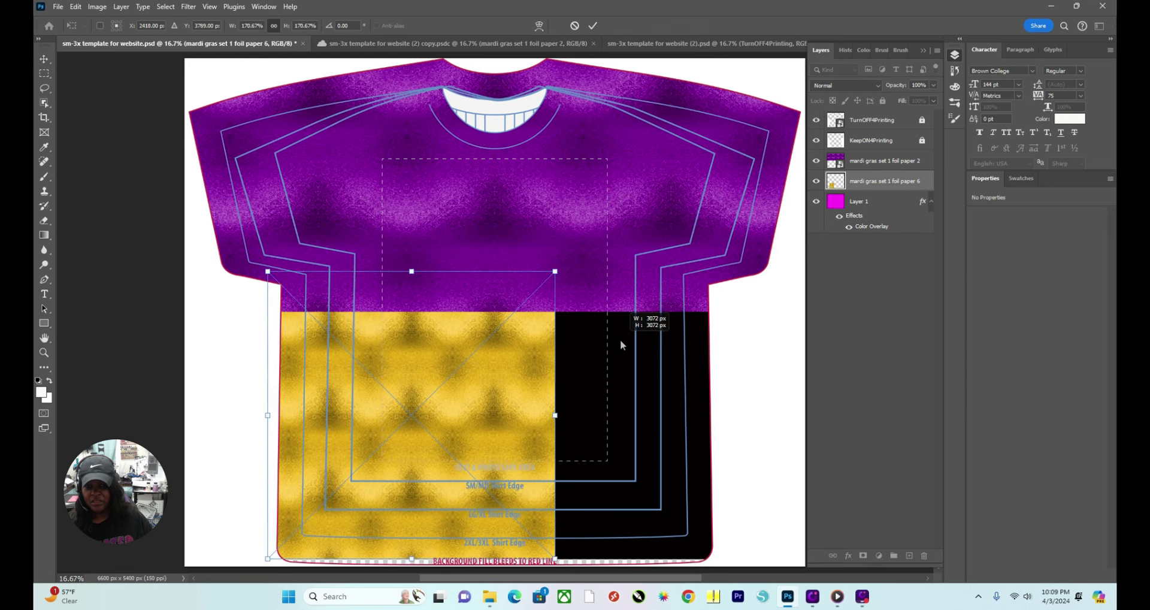
pyautogui.moveTo(561, 411); pyautogui.dragTo(725, 420)
pyautogui.click(593, 25)
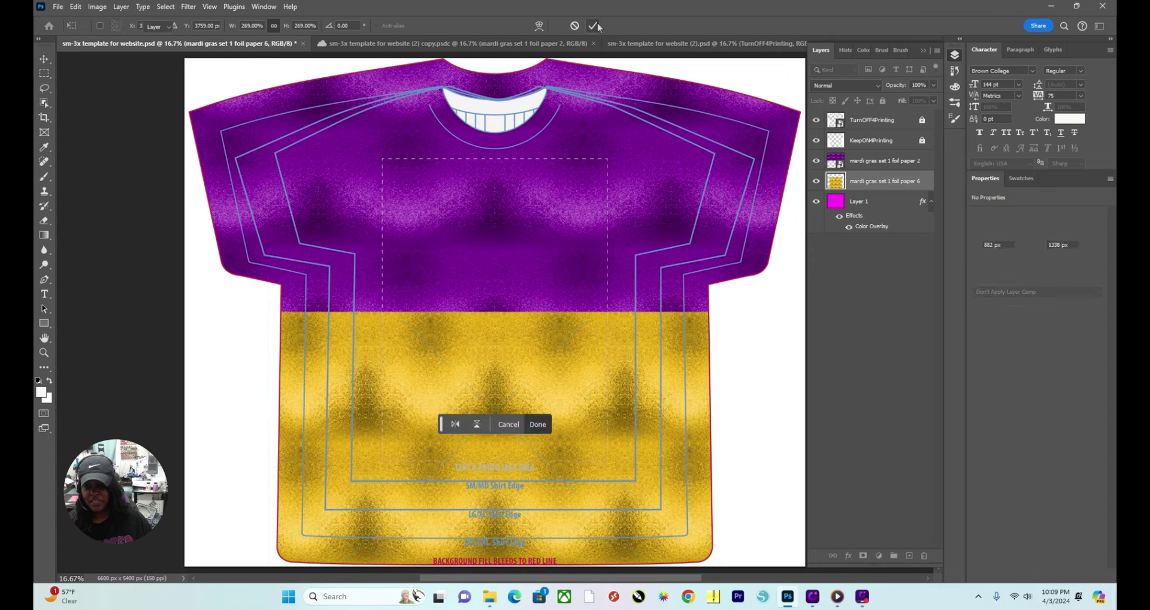
# Add a layer mask to the purple foil paper and activate the Brush tool for it.
pyautogui.moveTo(502, 335); pyautogui.dragTo(496, 290)
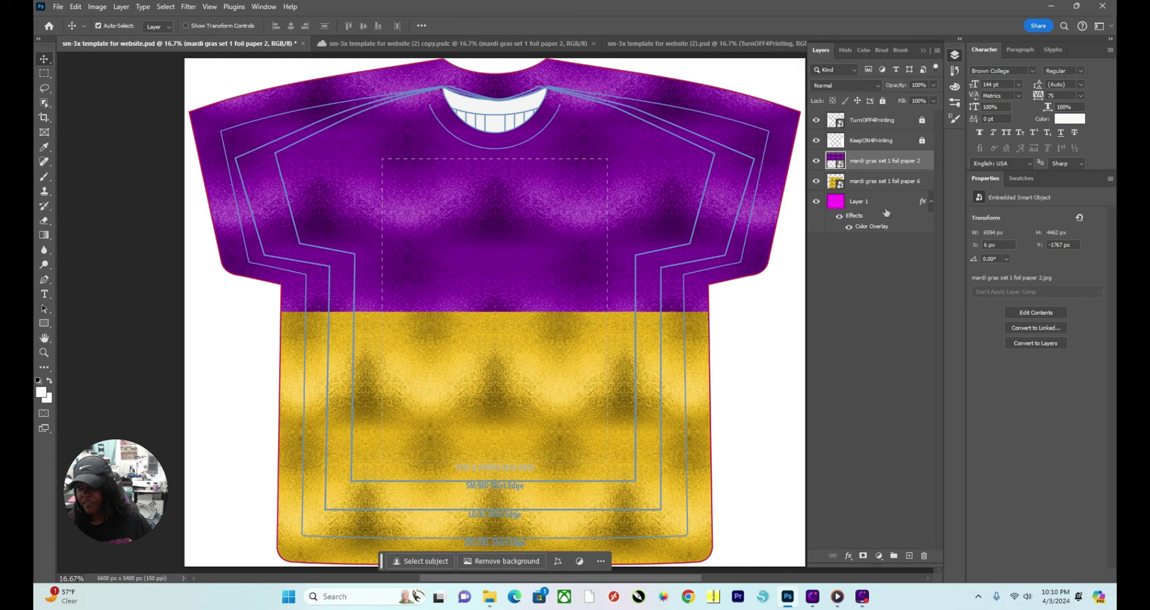
pyautogui.click(864, 556)
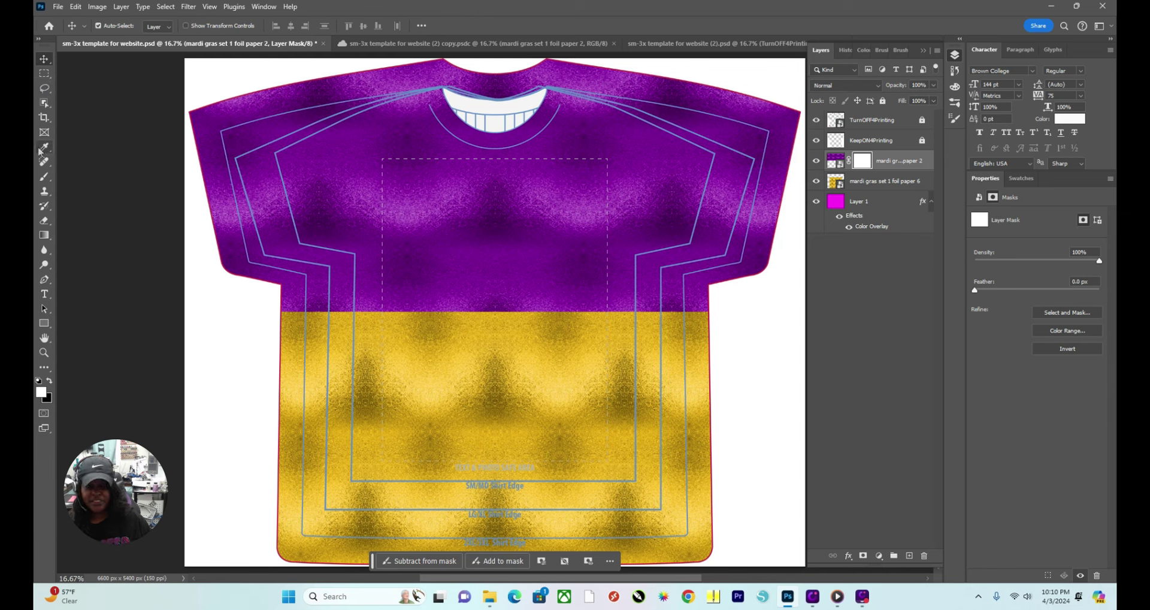
pyautogui.click(49, 178)
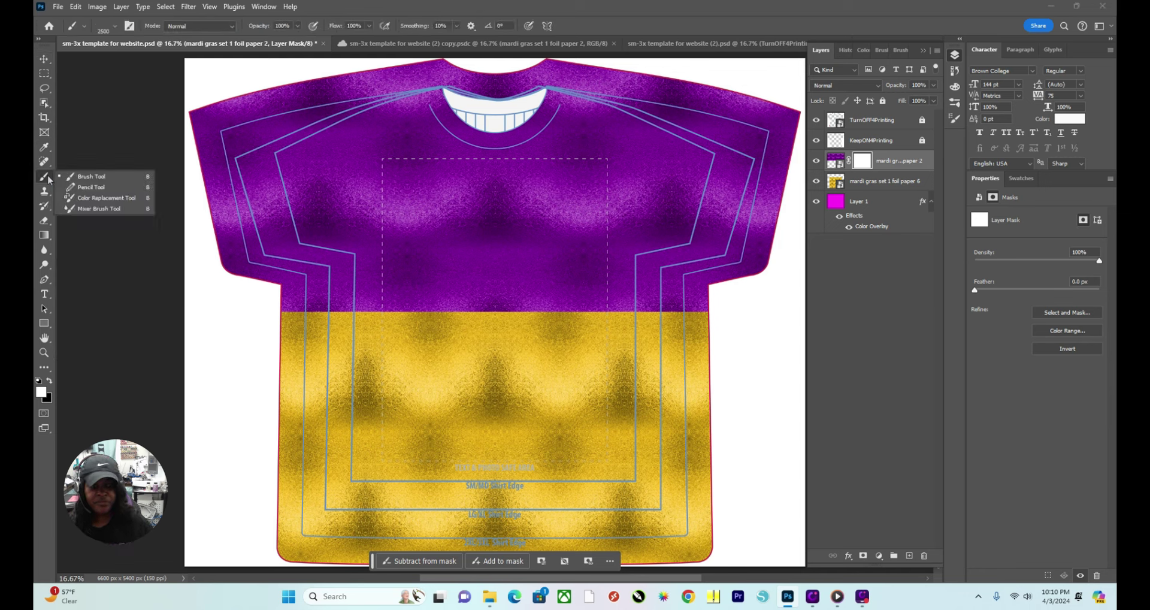
pyautogui.click(86, 177)
pyautogui.moveTo(360, 161)
pyautogui.mouseDown()
pyautogui.moveTo(392, 281)
pyautogui.moveTo(341, 227)
pyautogui.moveTo(438, 299)
pyautogui.mouseUp()
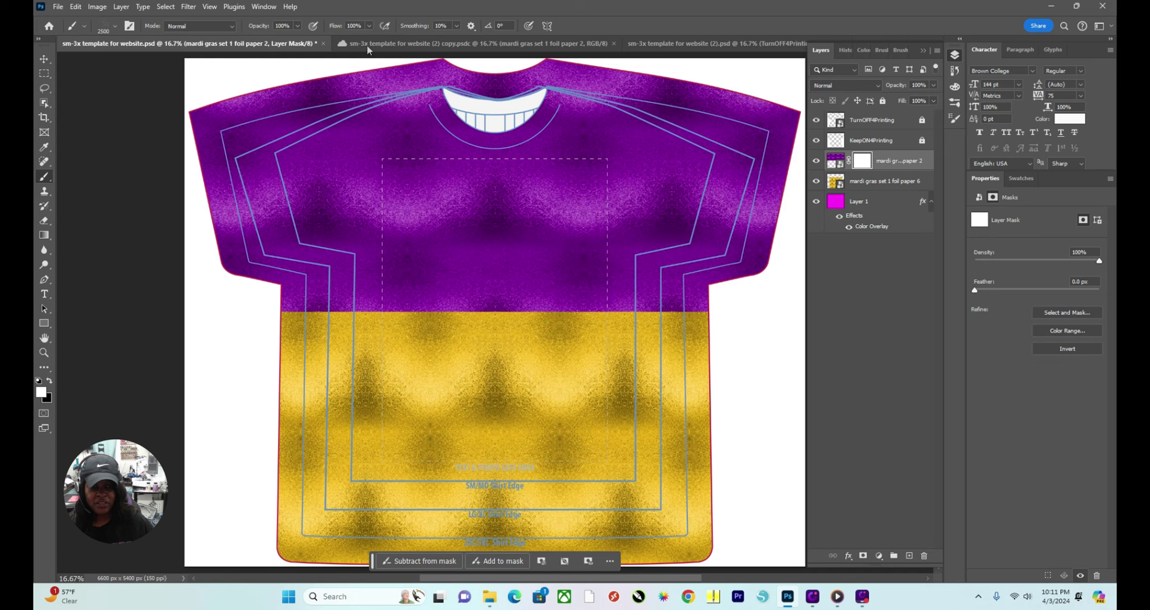
# Choose the Soft Round brush at 2500 px with 0% hardness.
pyautogui.click(84, 26)
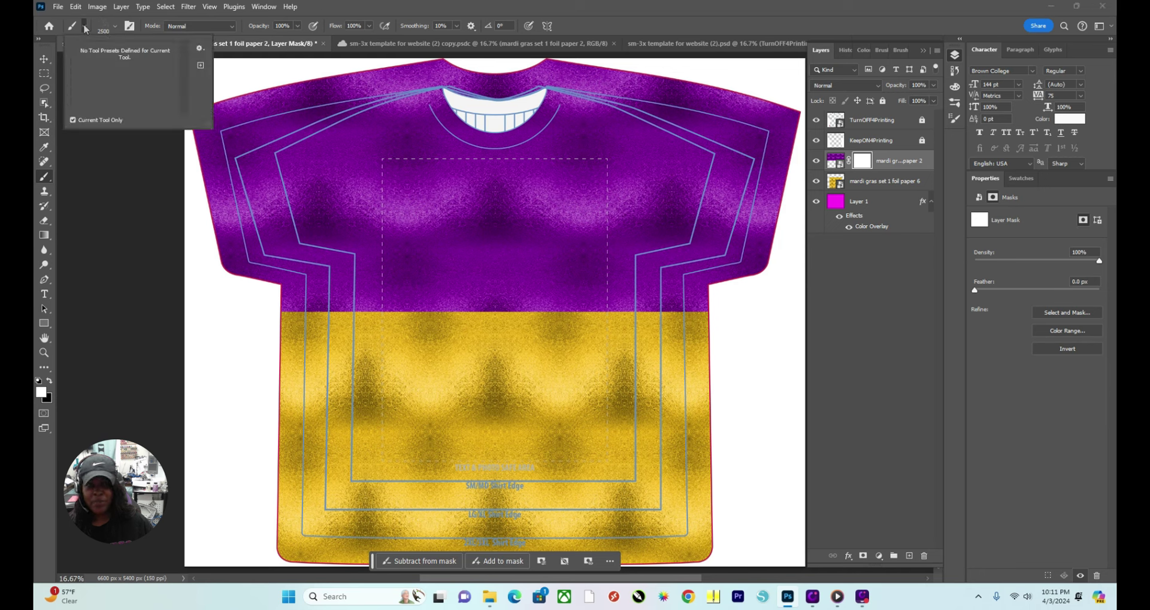
pyautogui.click(115, 28)
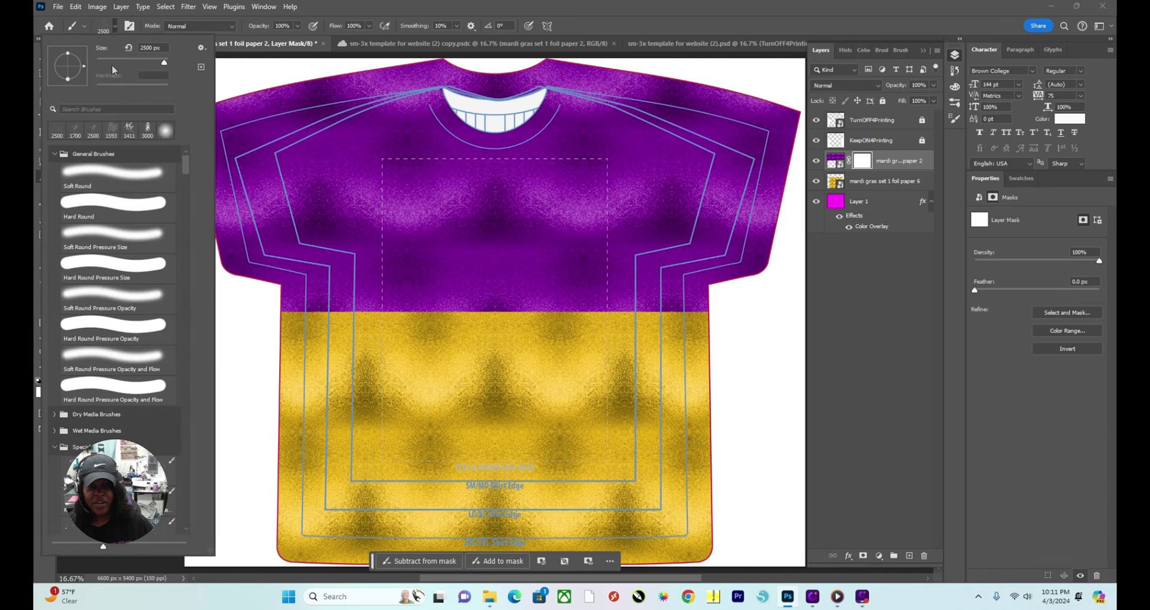
pyautogui.click(111, 175)
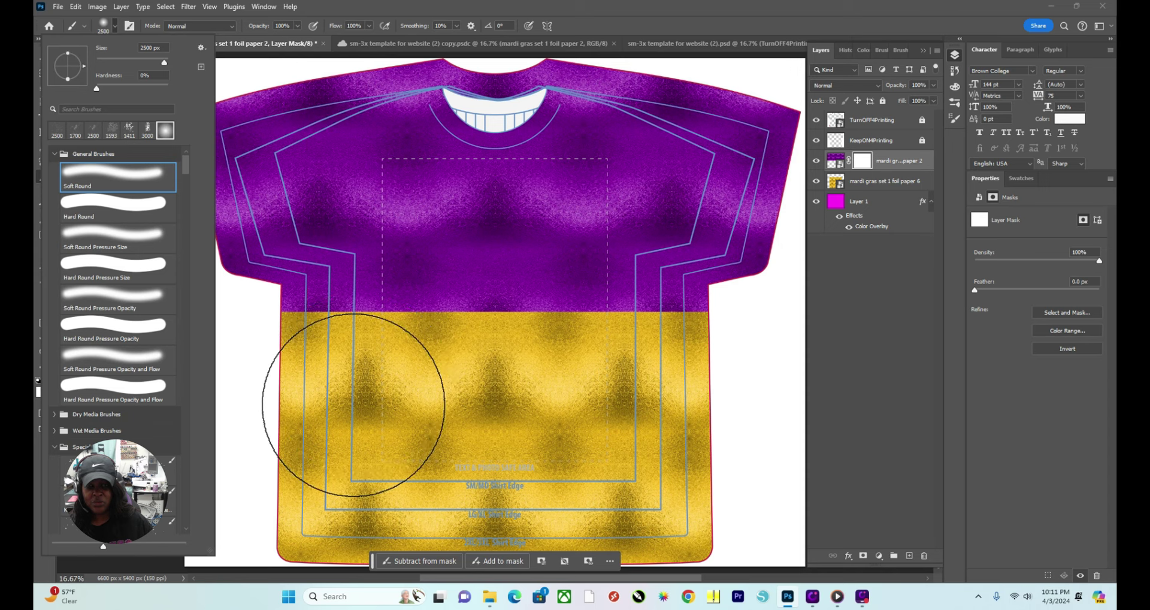
pyautogui.click(351, 407)
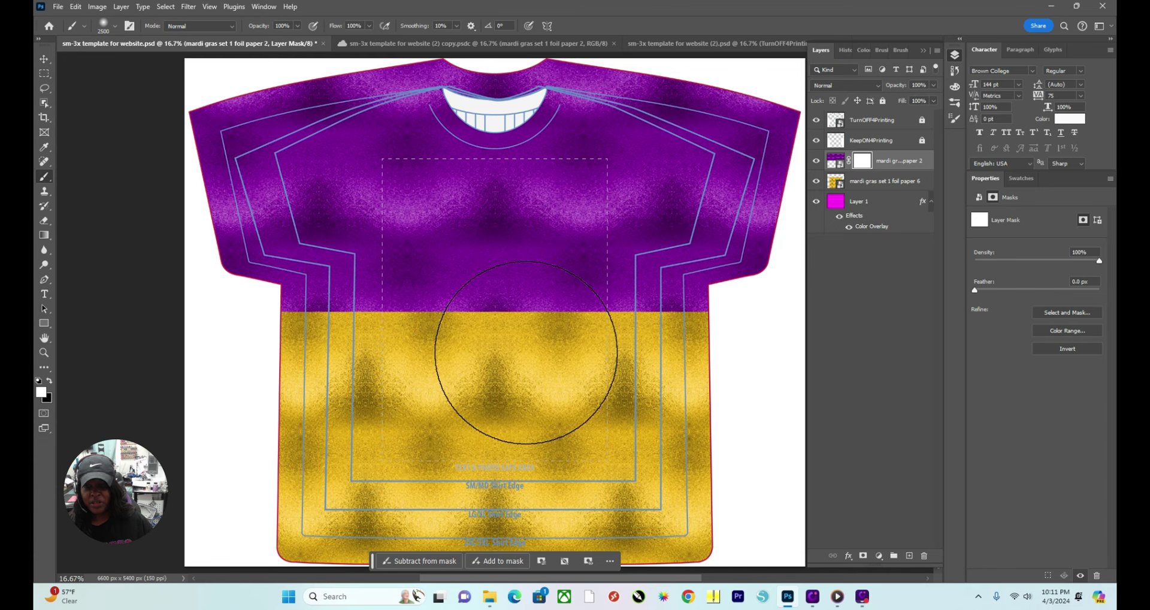
# Paint black on the purple paper's mask to fade its lower part into the gold, and shift the masked purple paper down about 800 px.
pyautogui.click(50, 382)
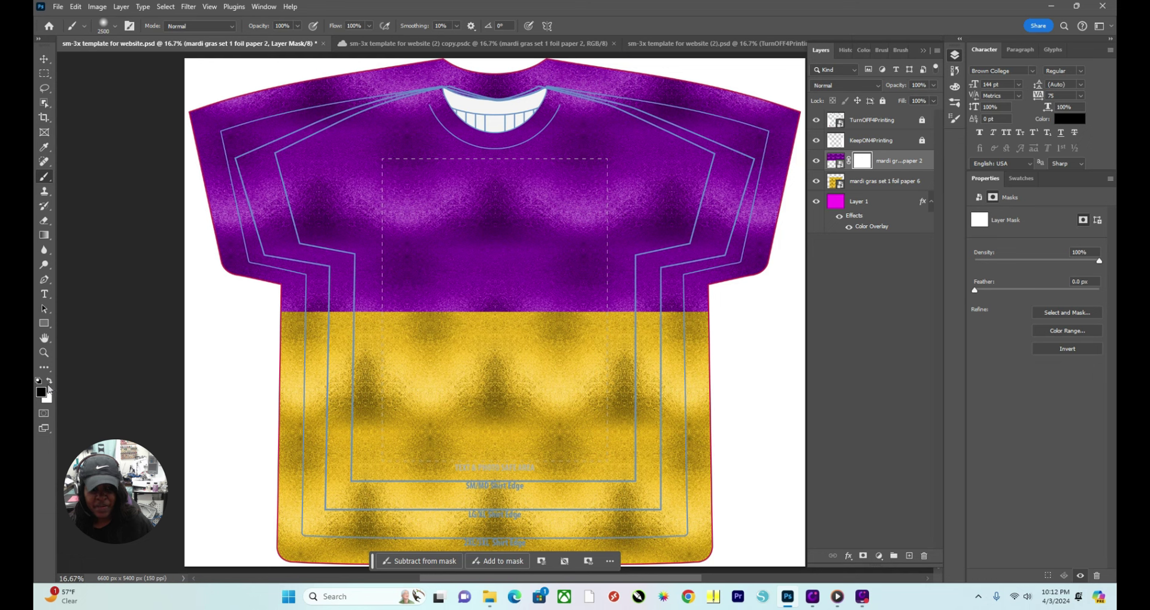
pyautogui.moveTo(179, 346)
pyautogui.mouseDown()
pyautogui.moveTo(224, 329)
pyautogui.moveTo(287, 412)
pyautogui.moveTo(318, 392)
pyautogui.moveTo(337, 423)
pyautogui.moveTo(360, 403)
pyautogui.moveTo(317, 413)
pyautogui.moveTo(308, 426)
pyautogui.moveTo(296, 415)
pyautogui.moveTo(324, 431)
pyautogui.moveTo(331, 416)
pyautogui.moveTo(382, 433)
pyautogui.moveTo(433, 420)
pyautogui.mouseUp()
pyautogui.moveTo(421, 407)
pyautogui.mouseDown()
pyautogui.moveTo(462, 429)
pyautogui.moveTo(463, 413)
pyautogui.moveTo(504, 422)
pyautogui.moveTo(508, 397)
pyautogui.moveTo(544, 406)
pyautogui.moveTo(586, 392)
pyautogui.moveTo(590, 424)
pyautogui.moveTo(628, 436)
pyautogui.moveTo(652, 393)
pyautogui.moveTo(678, 384)
pyautogui.moveTo(670, 425)
pyautogui.moveTo(595, 402)
pyautogui.moveTo(623, 427)
pyautogui.moveTo(595, 436)
pyautogui.moveTo(562, 410)
pyautogui.moveTo(512, 427)
pyautogui.moveTo(499, 397)
pyautogui.moveTo(369, 400)
pyautogui.moveTo(321, 377)
pyautogui.moveTo(342, 361)
pyautogui.moveTo(422, 428)
pyautogui.moveTo(614, 441)
pyautogui.moveTo(666, 416)
pyautogui.moveTo(676, 425)
pyautogui.moveTo(687, 354)
pyautogui.moveTo(685, 382)
pyautogui.moveTo(599, 399)
pyautogui.moveTo(640, 429)
pyautogui.moveTo(607, 438)
pyautogui.moveTo(589, 390)
pyautogui.moveTo(467, 366)
pyautogui.moveTo(424, 404)
pyautogui.moveTo(383, 369)
pyautogui.moveTo(405, 384)
pyautogui.moveTo(401, 367)
pyautogui.moveTo(462, 406)
pyautogui.moveTo(505, 381)
pyautogui.moveTo(447, 358)
pyautogui.moveTo(372, 373)
pyautogui.moveTo(353, 353)
pyautogui.moveTo(338, 372)
pyautogui.moveTo(373, 372)
pyautogui.moveTo(419, 419)
pyautogui.moveTo(467, 376)
pyautogui.moveTo(448, 355)
pyautogui.moveTo(395, 389)
pyautogui.moveTo(509, 353)
pyautogui.mouseUp()
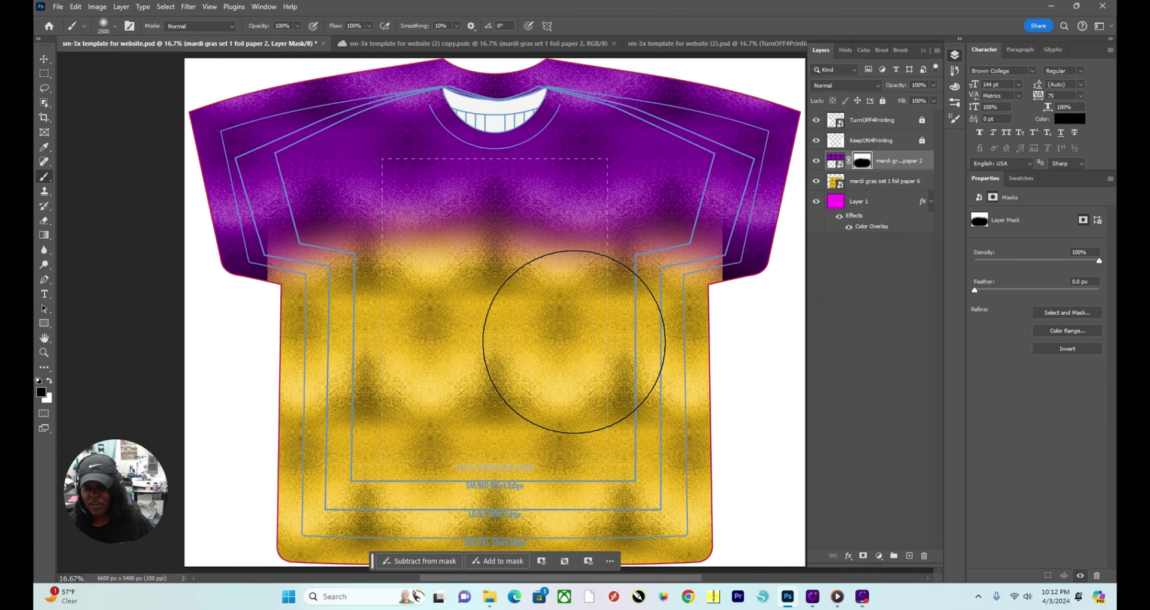
pyautogui.click(46, 62)
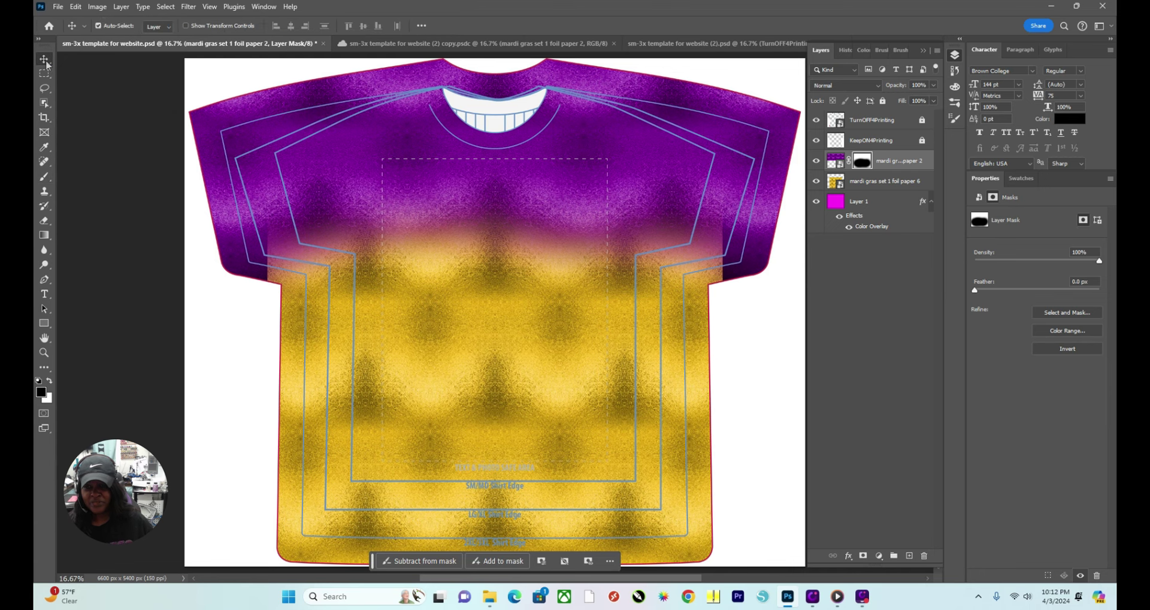
pyautogui.moveTo(387, 160); pyautogui.dragTo(391, 242)
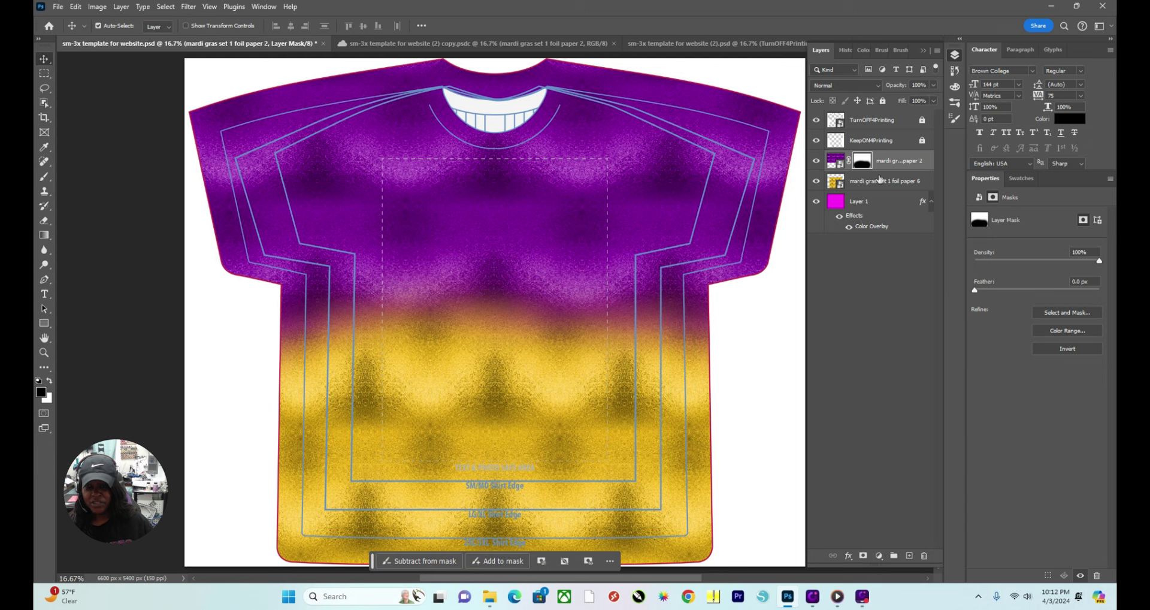
# Brush more black along the lower edge of the purple paper's mask to soften and raise the blend into the gold.
pyautogui.rightClick(45, 179)
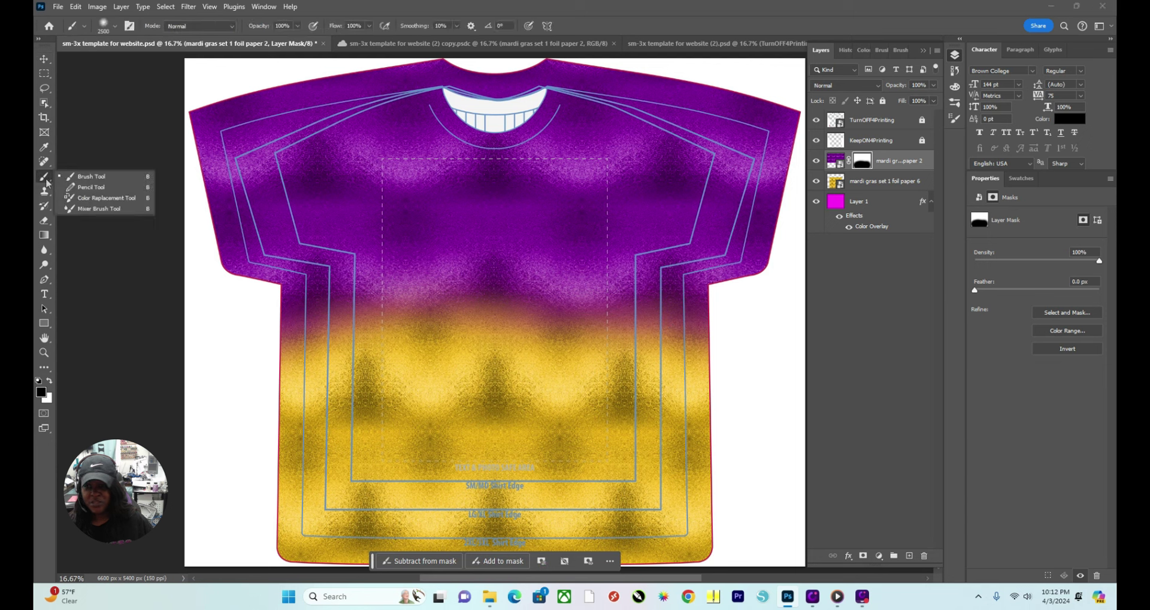
pyautogui.click(81, 180)
pyautogui.moveTo(334, 428)
pyautogui.mouseDown()
pyautogui.moveTo(569, 456)
pyautogui.moveTo(662, 456)
pyautogui.moveTo(713, 441)
pyautogui.moveTo(619, 437)
pyautogui.moveTo(568, 418)
pyautogui.moveTo(484, 437)
pyautogui.mouseUp()
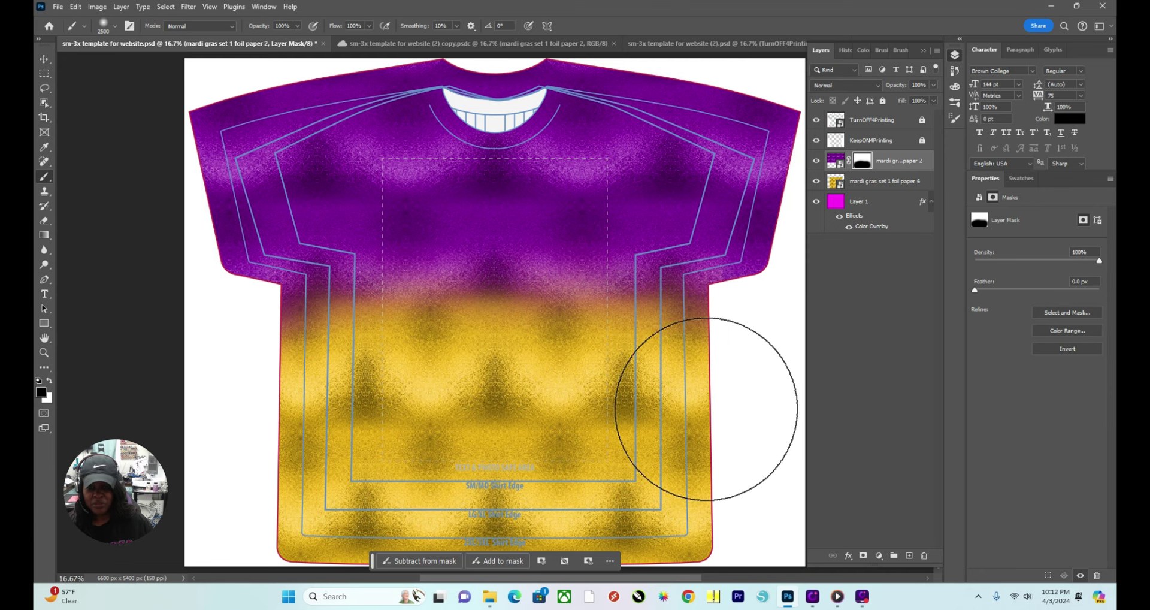
pyautogui.moveTo(681, 431); pyautogui.dragTo(509, 390)
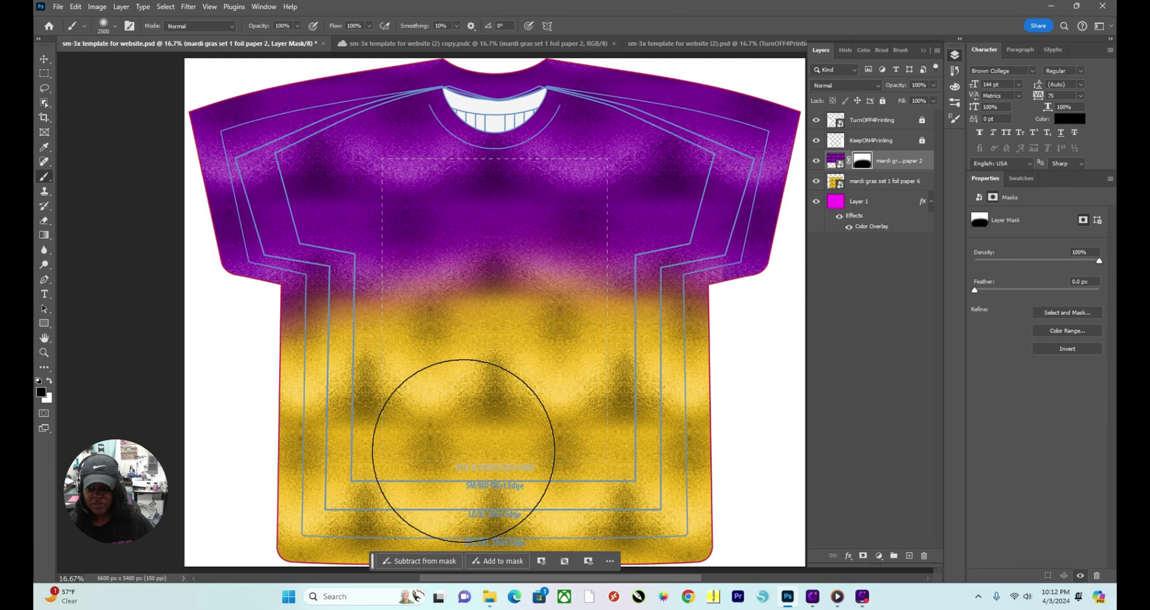
# Shift the gold paper down about 690 px, and hide the purple paper with the gold layer selected.
pyautogui.click(43, 57)
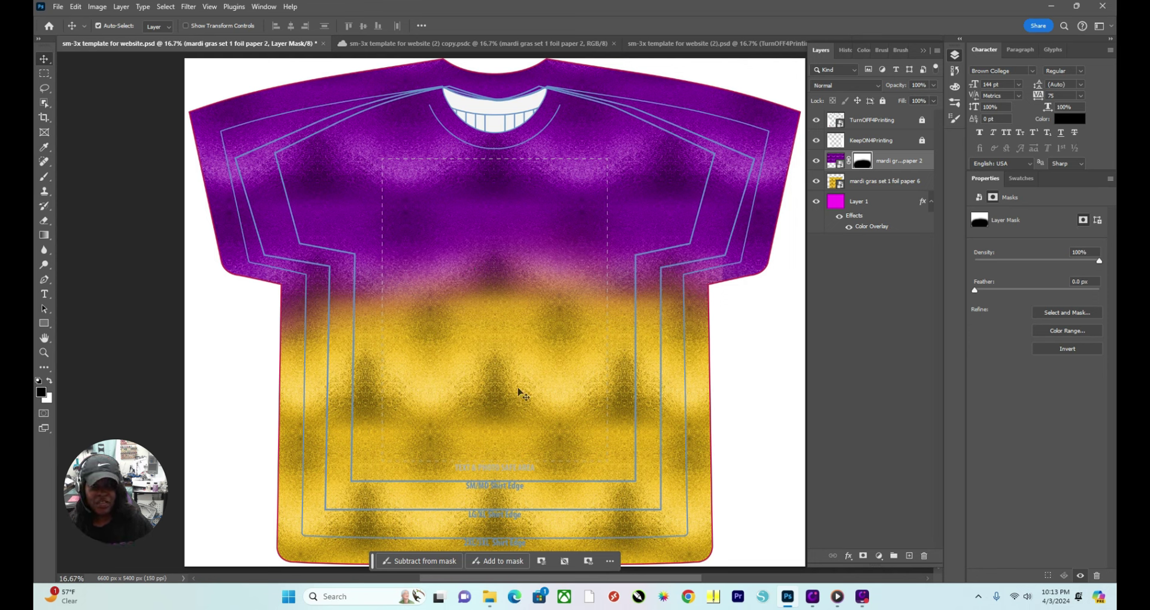
pyautogui.moveTo(502, 393); pyautogui.dragTo(497, 477)
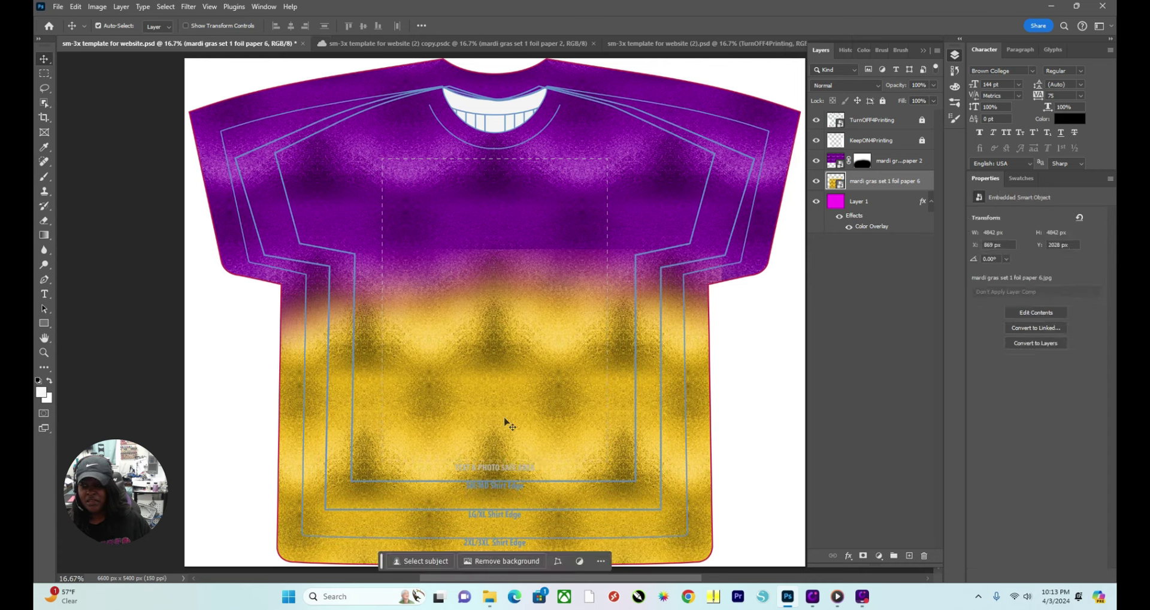
pyautogui.click(516, 277)
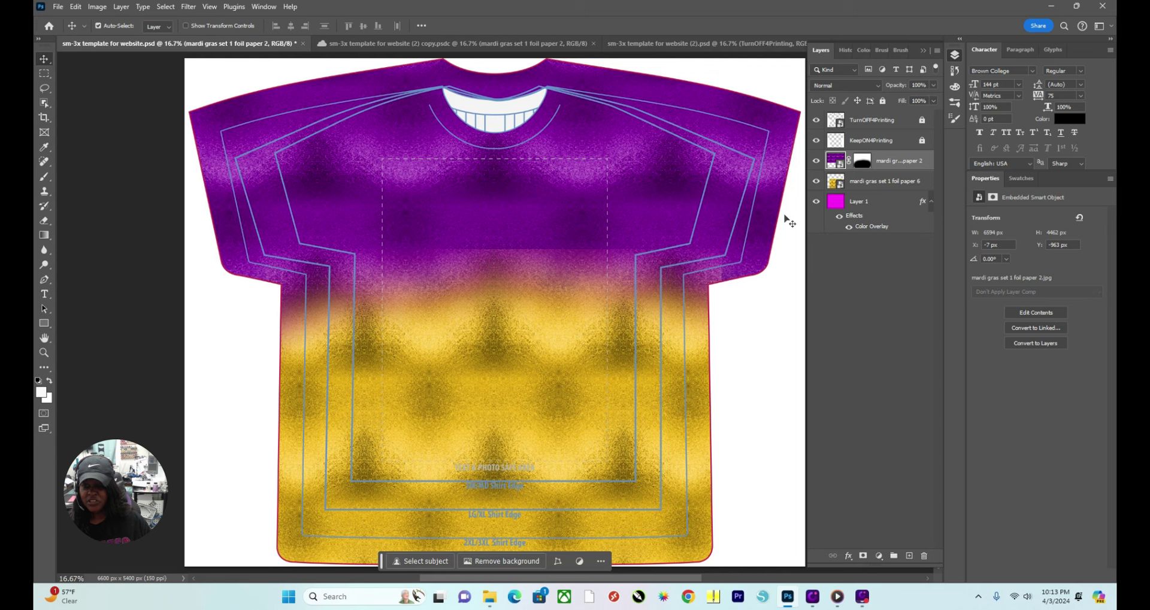
pyautogui.click(818, 162)
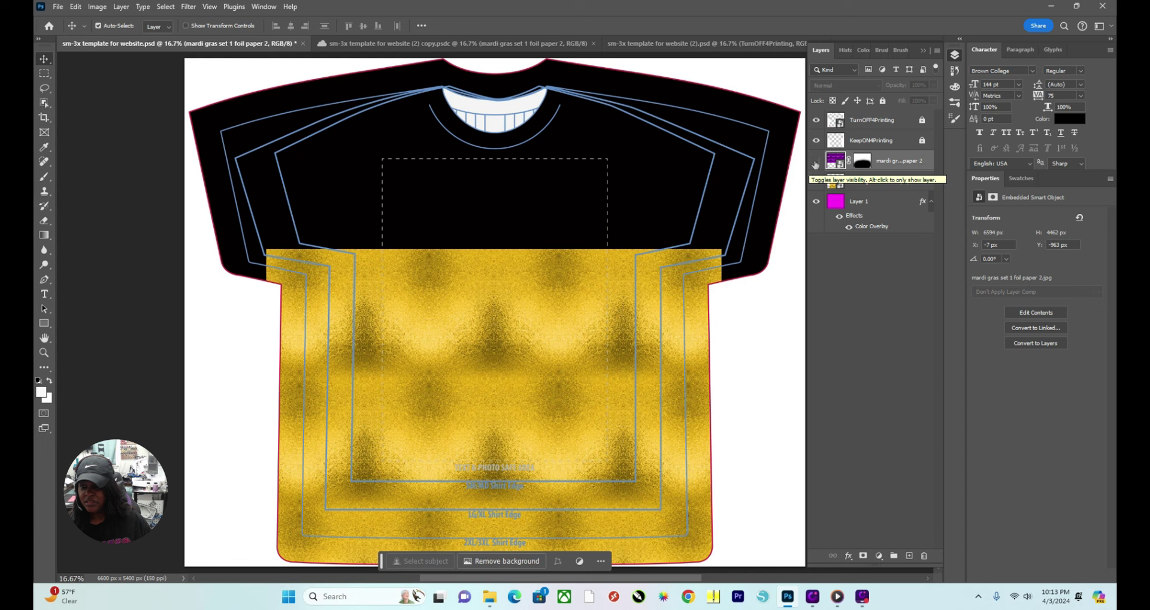
pyautogui.click(862, 183)
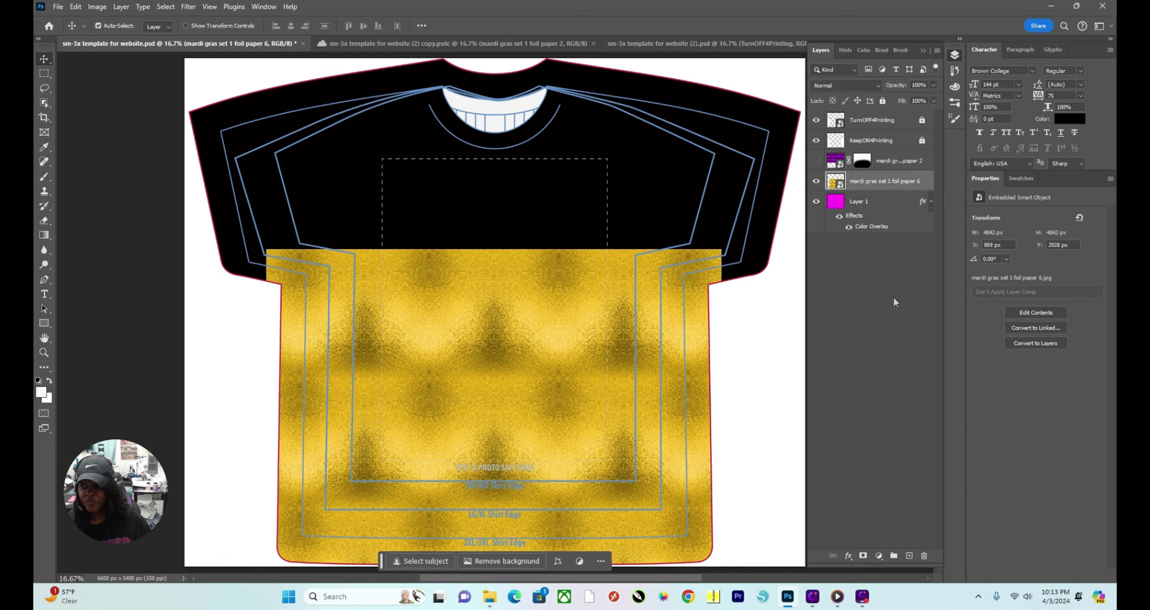
# Add a layer mask to the gold foil paper and brush black along its upper edge to fade it into the black background.
pyautogui.click(863, 556)
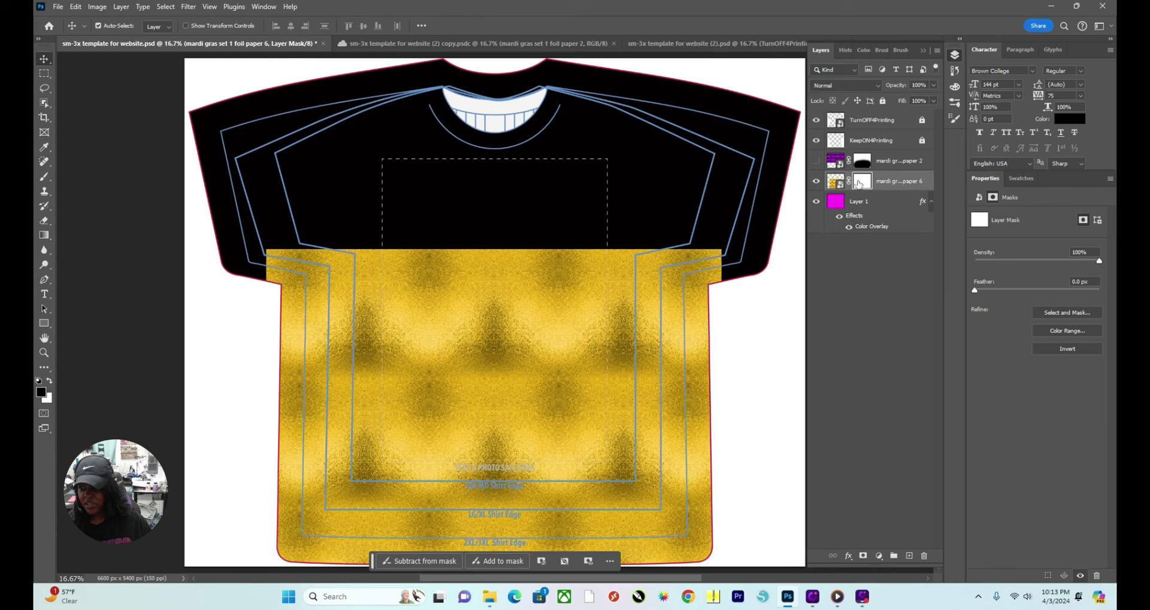
pyautogui.click(48, 180)
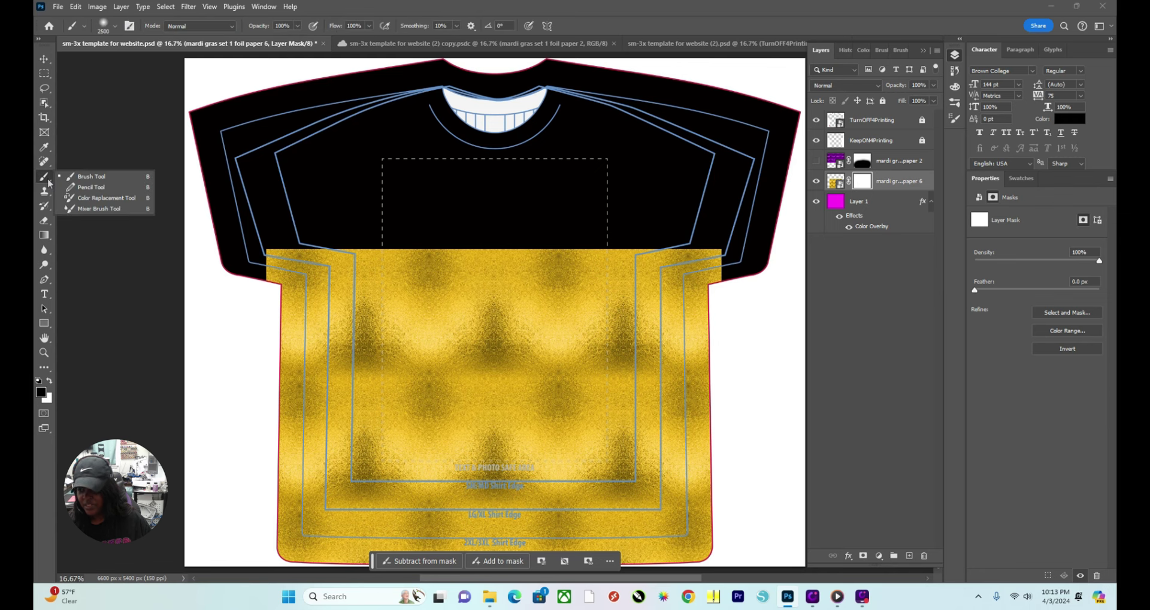
pyautogui.click(87, 177)
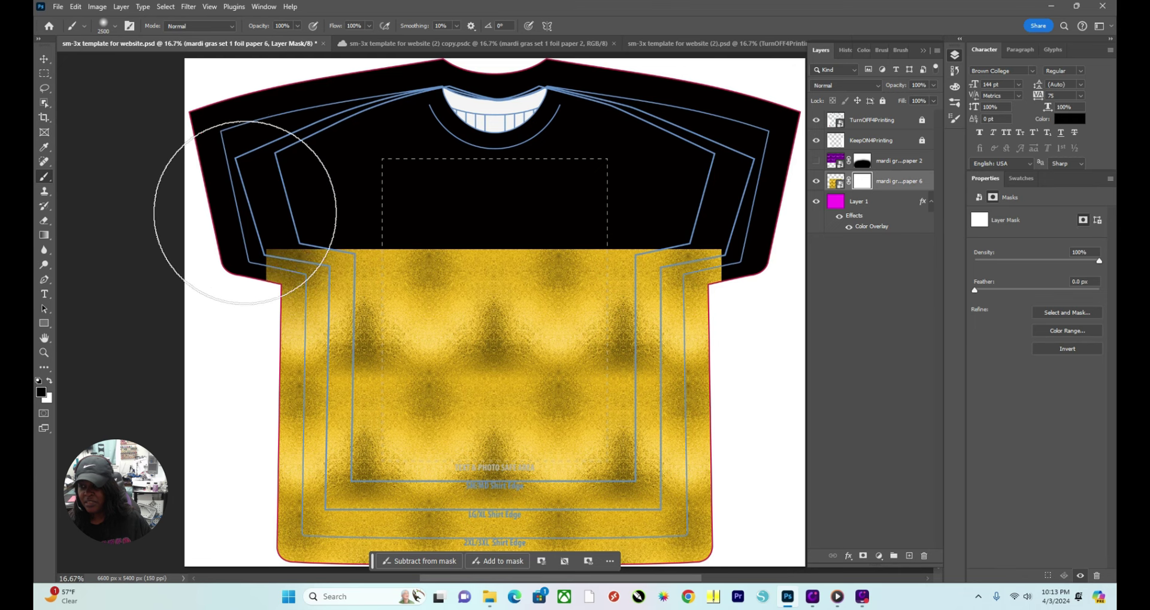
pyautogui.moveTo(245, 212)
pyautogui.mouseDown()
pyautogui.moveTo(313, 148)
pyautogui.moveTo(304, 199)
pyautogui.moveTo(337, 164)
pyautogui.moveTo(451, 170)
pyautogui.moveTo(461, 195)
pyautogui.moveTo(569, 177)
pyautogui.moveTo(560, 162)
pyautogui.moveTo(463, 135)
pyautogui.moveTo(420, 154)
pyautogui.moveTo(437, 136)
pyautogui.moveTo(520, 121)
pyautogui.moveTo(687, 138)
pyautogui.moveTo(651, 130)
pyautogui.moveTo(635, 163)
pyautogui.moveTo(656, 178)
pyautogui.moveTo(691, 171)
pyautogui.moveTo(705, 184)
pyautogui.moveTo(743, 184)
pyautogui.moveTo(777, 224)
pyautogui.mouseUp()
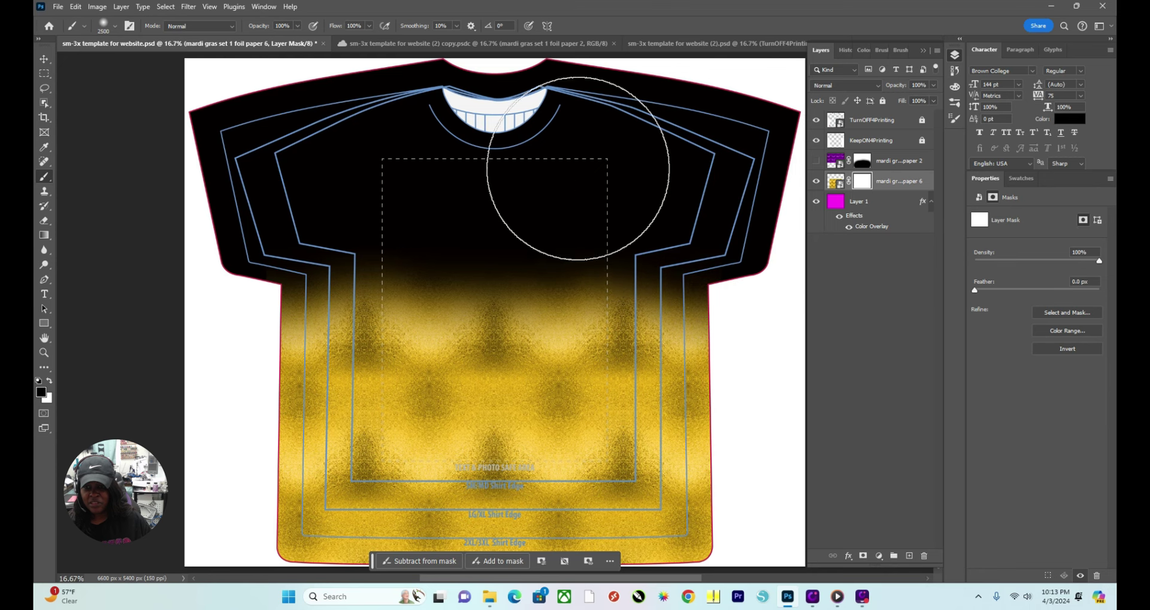
pyautogui.moveTo(296, 167)
pyautogui.mouseDown()
pyautogui.moveTo(321, 205)
pyautogui.moveTo(407, 198)
pyautogui.mouseUp()
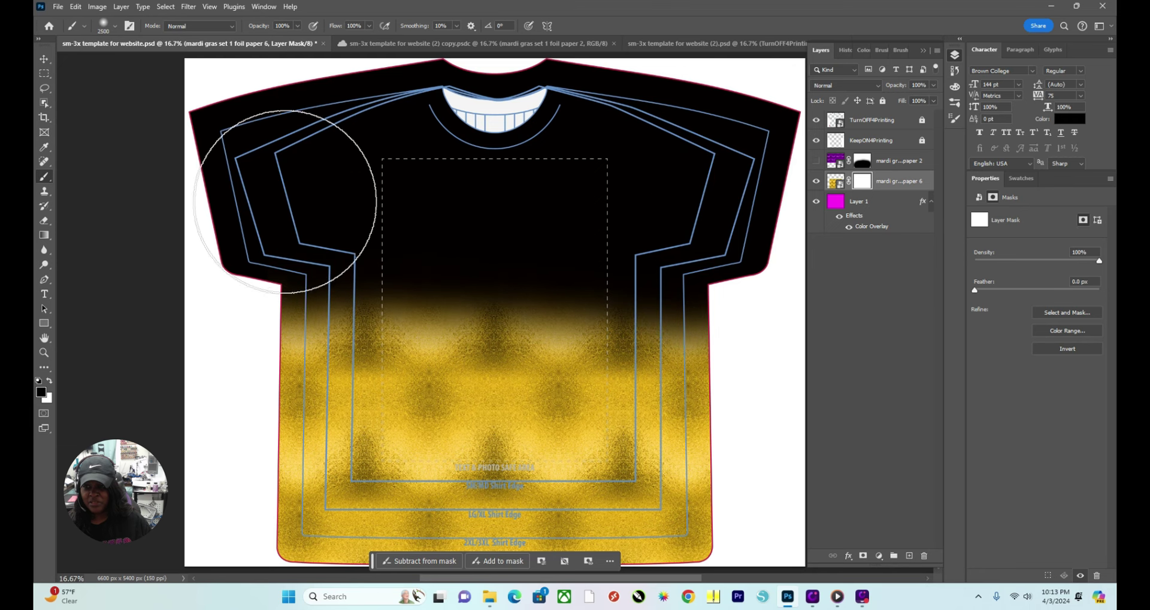
pyautogui.moveTo(285, 202)
pyautogui.mouseDown()
pyautogui.moveTo(365, 205)
pyautogui.moveTo(405, 181)
pyautogui.moveTo(539, 174)
pyautogui.moveTo(669, 147)
pyautogui.mouseUp()
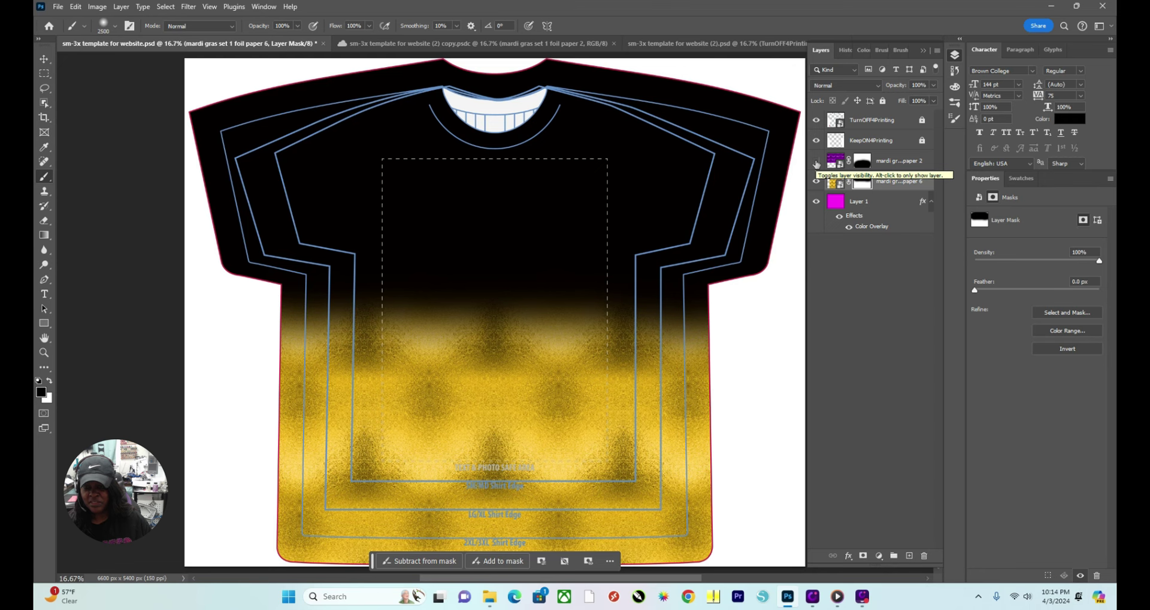
# Show the purple foil paper and shift it slightly down so its faded edge overlaps the top of the gold.
pyautogui.click(816, 162)
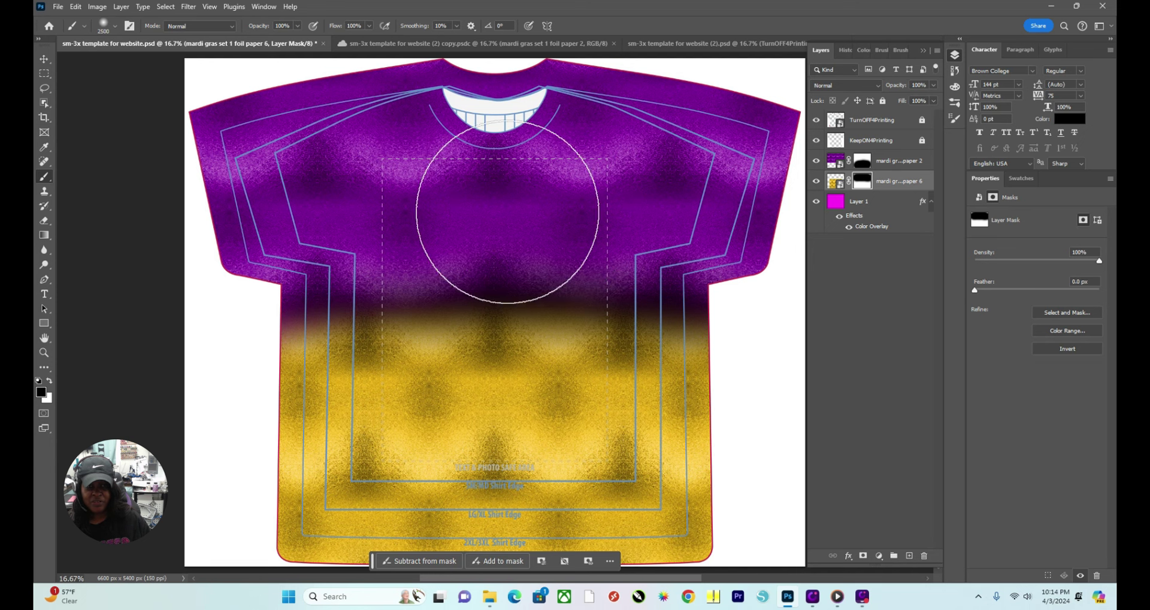
pyautogui.click(44, 60)
pyautogui.moveTo(438, 209); pyautogui.dragTo(455, 246)
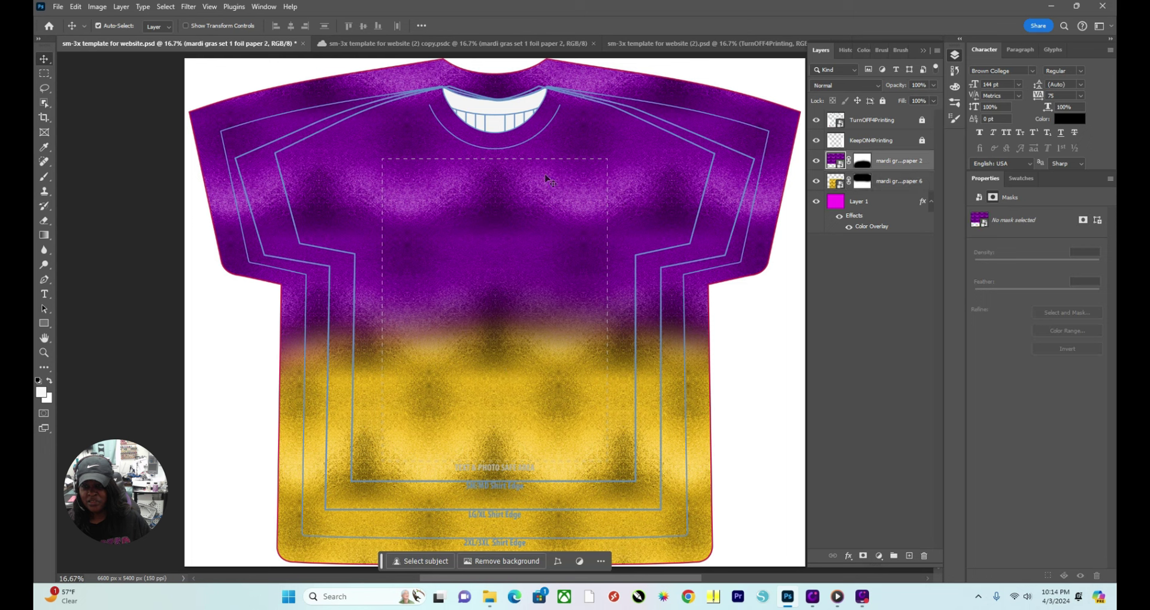
# Place image-removebg-preview (29) from the lakers folder onto the shirt and scale it to about 168%.
pyautogui.moveTo(797, 590)
pyautogui.moveTo(488, 596)
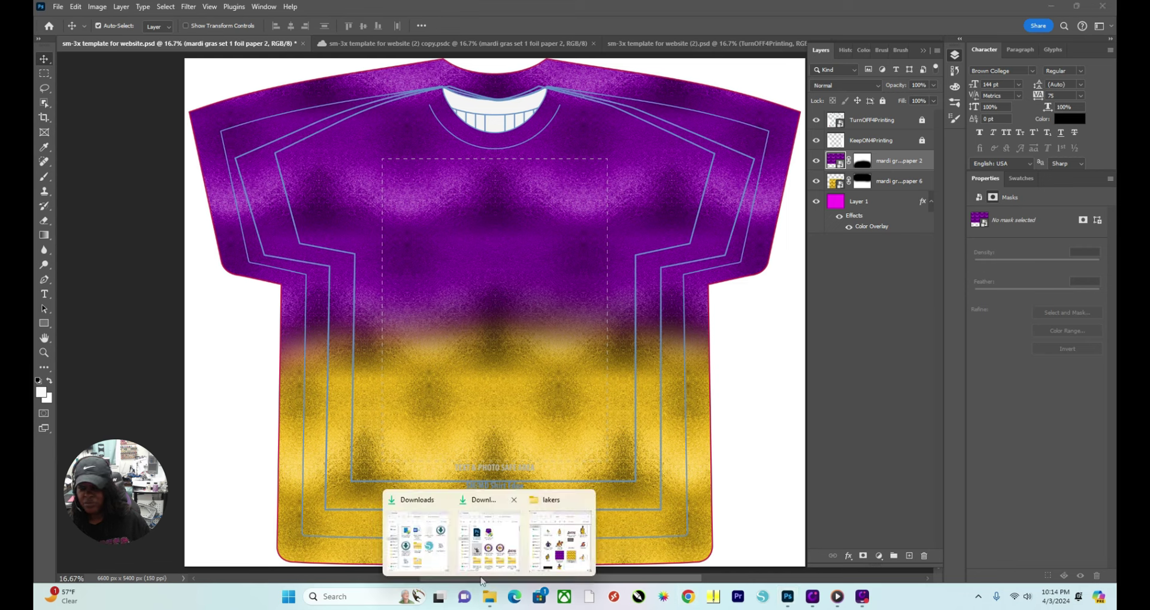
pyautogui.click(537, 542)
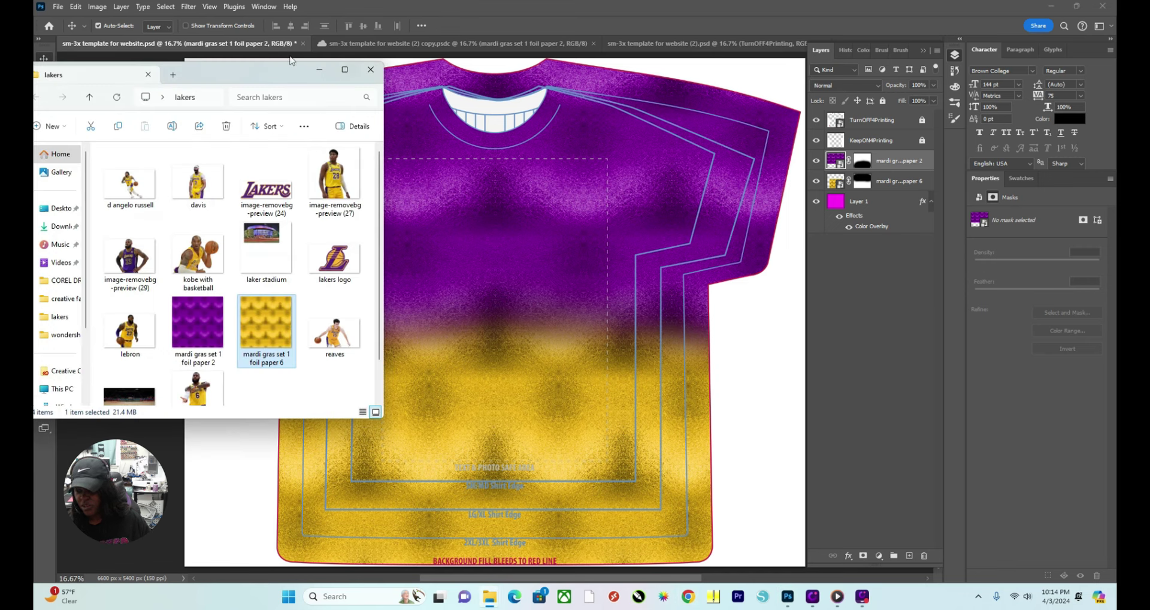
pyautogui.moveTo(259, 74); pyautogui.dragTo(978, 246)
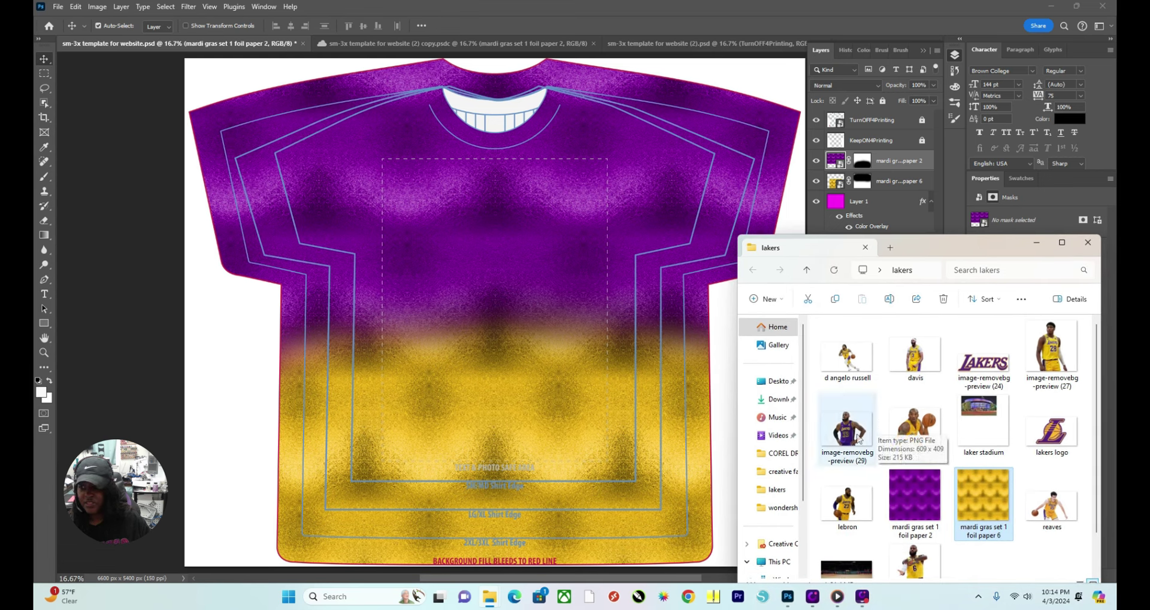
pyautogui.moveTo(857, 432); pyautogui.dragTo(498, 361)
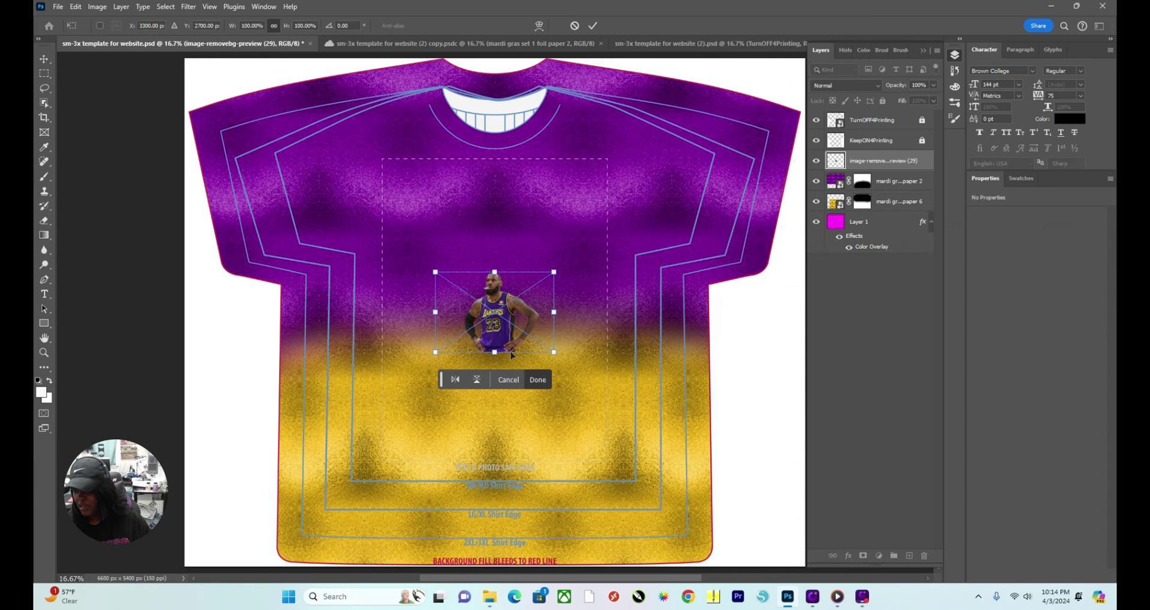
pyautogui.moveTo(554, 272); pyautogui.dragTo(634, 218)
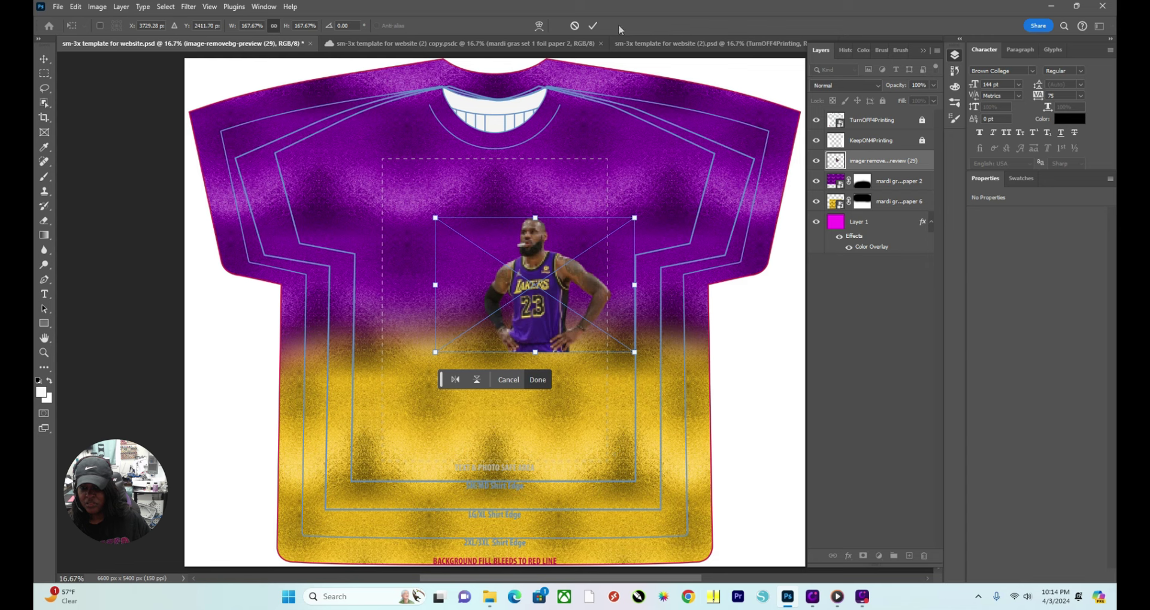
pyautogui.click(594, 25)
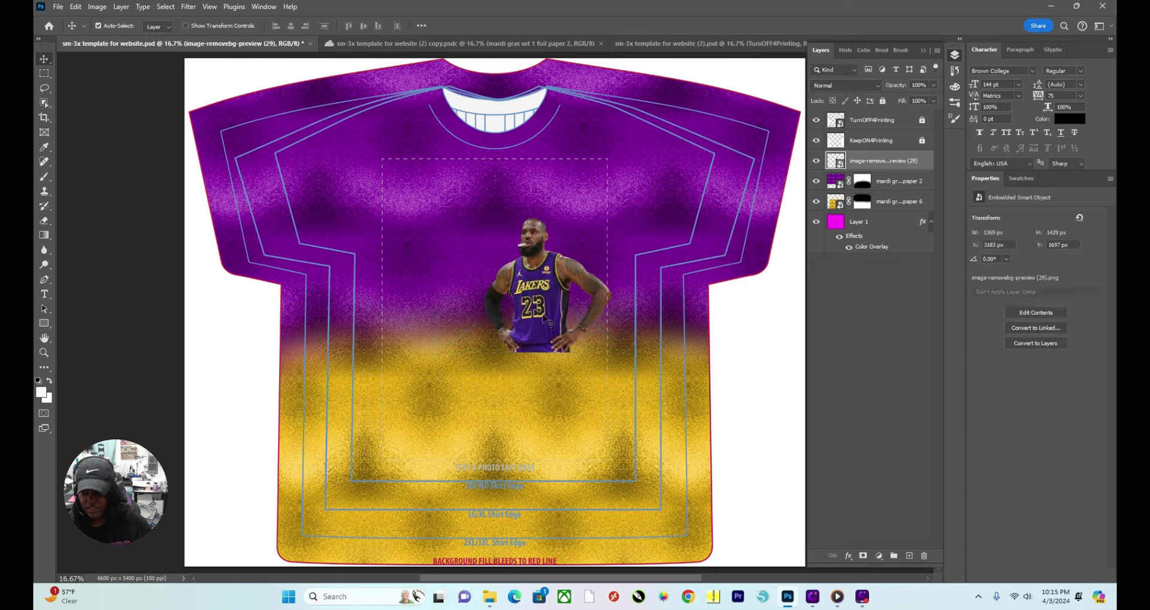
# Move the player image onto the shirt's lower centre and enlarge it to about 235%.
pyautogui.moveTo(545, 317); pyautogui.dragTo(491, 426)
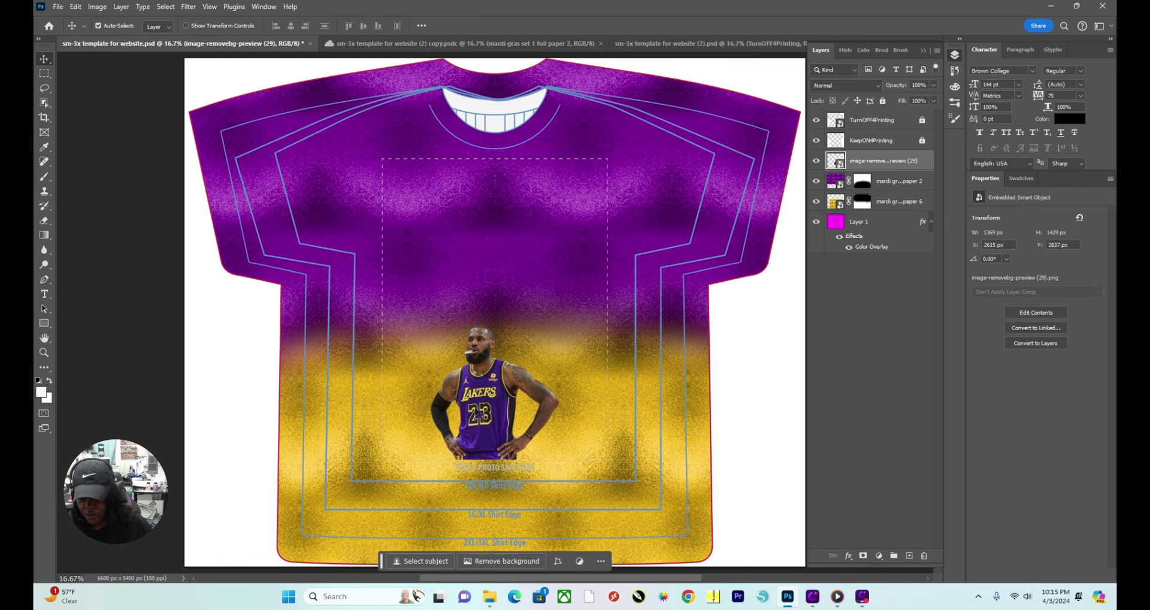
pyautogui.hotkey('ctrl', 't')
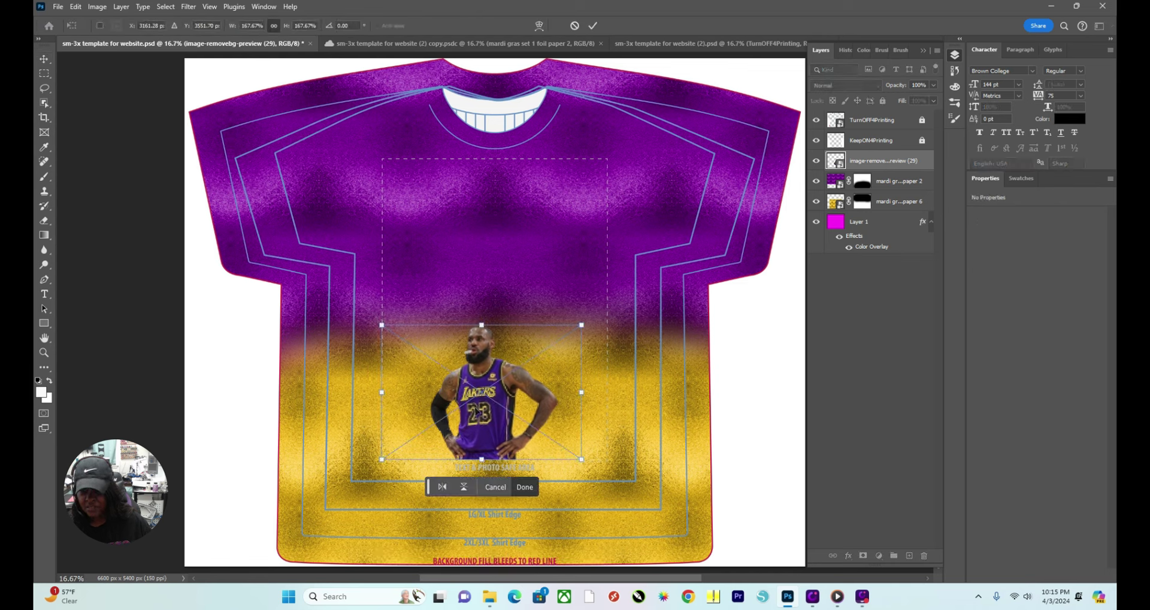
pyautogui.moveTo(574, 326); pyautogui.dragTo(657, 268)
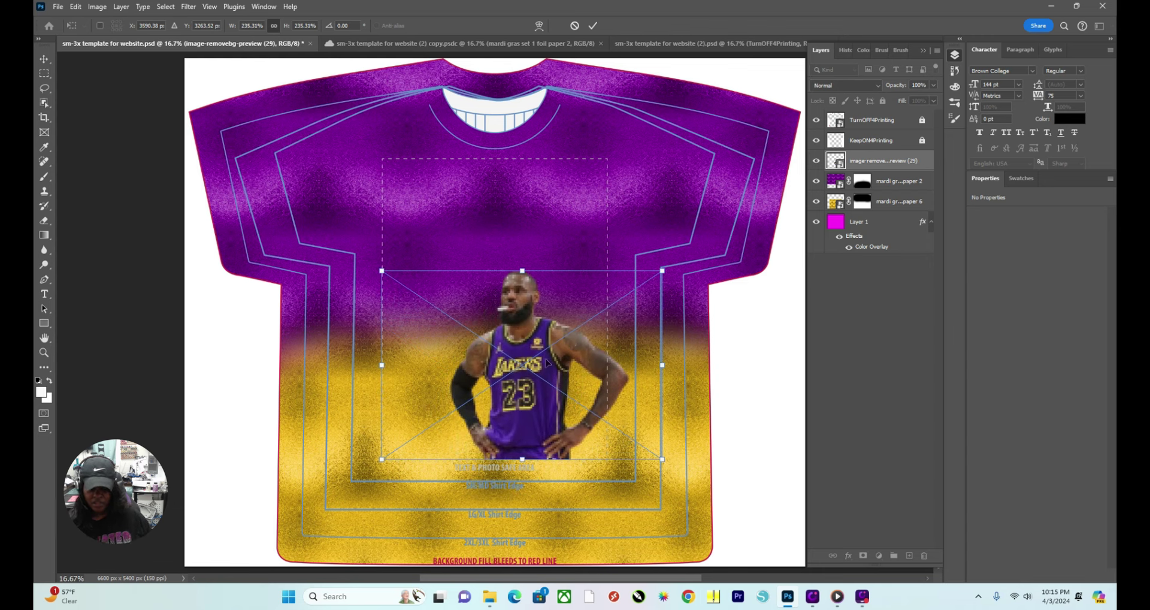
pyautogui.moveTo(548, 364); pyautogui.dragTo(513, 366)
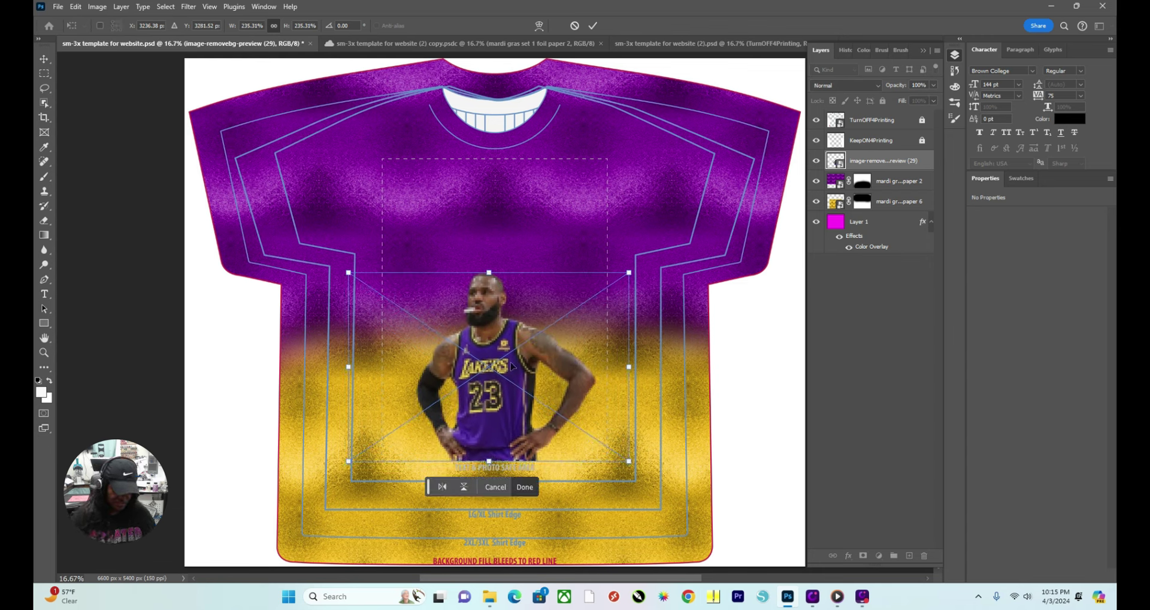
pyautogui.click(593, 25)
pyautogui.click(507, 392)
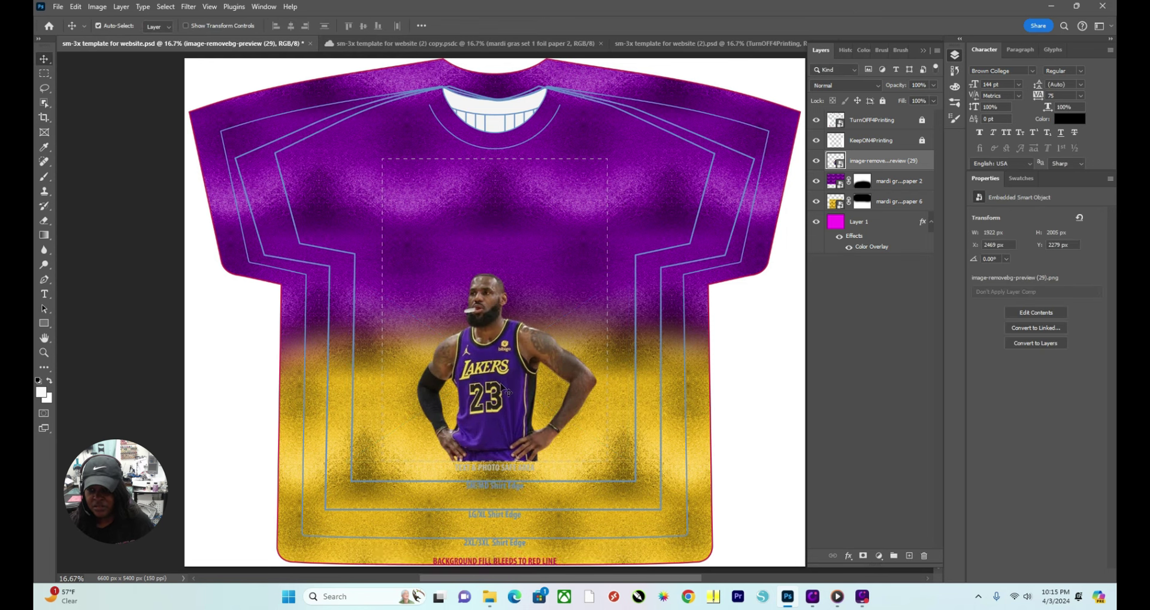
pyautogui.click(502, 392)
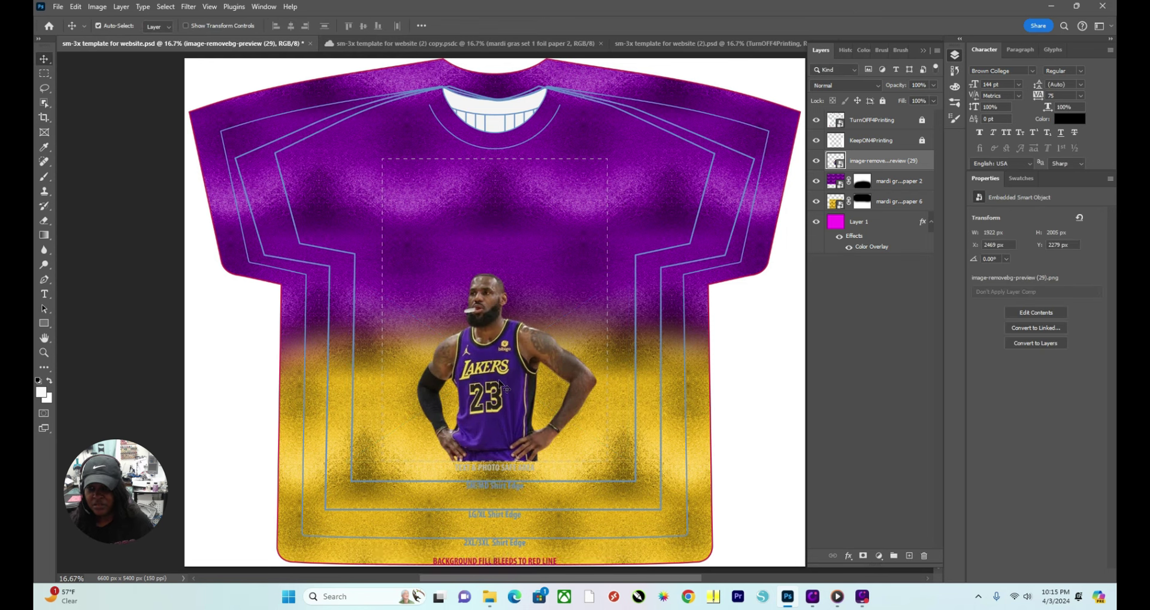
pyautogui.click(503, 387)
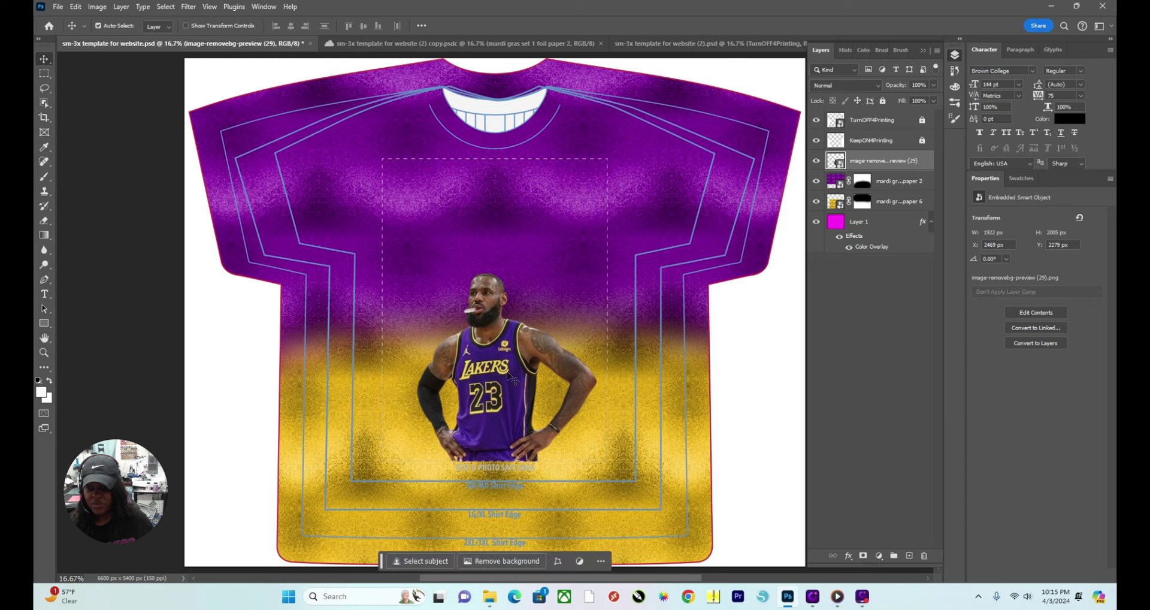
# Rename the player image's layer as lebron.
pyautogui.doubleClick(895, 161)
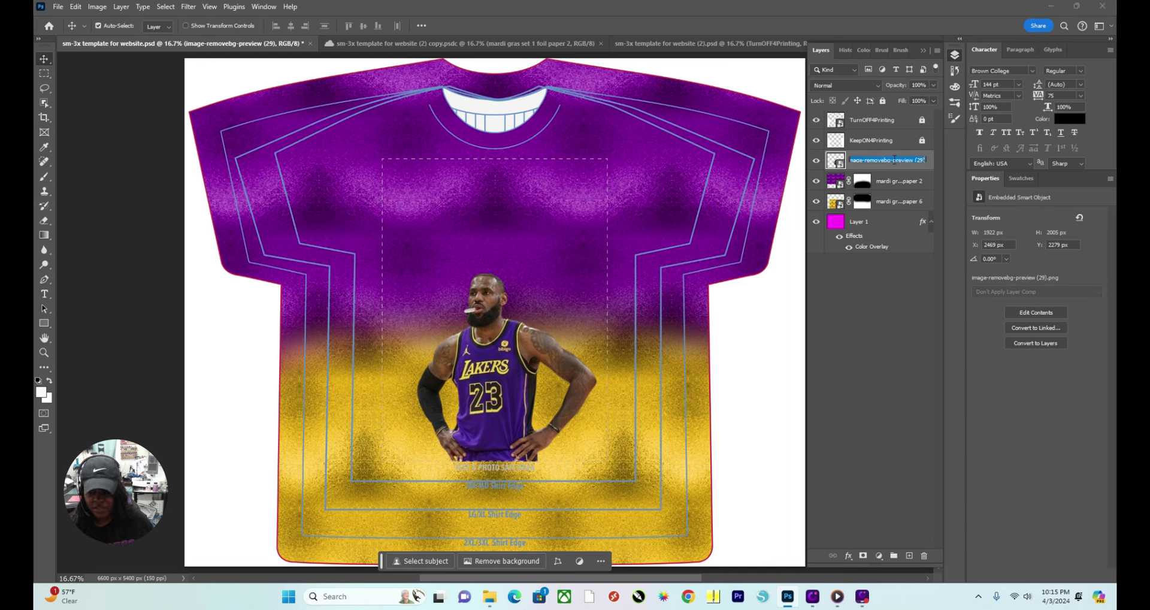
pyautogui.press('BackSpace')
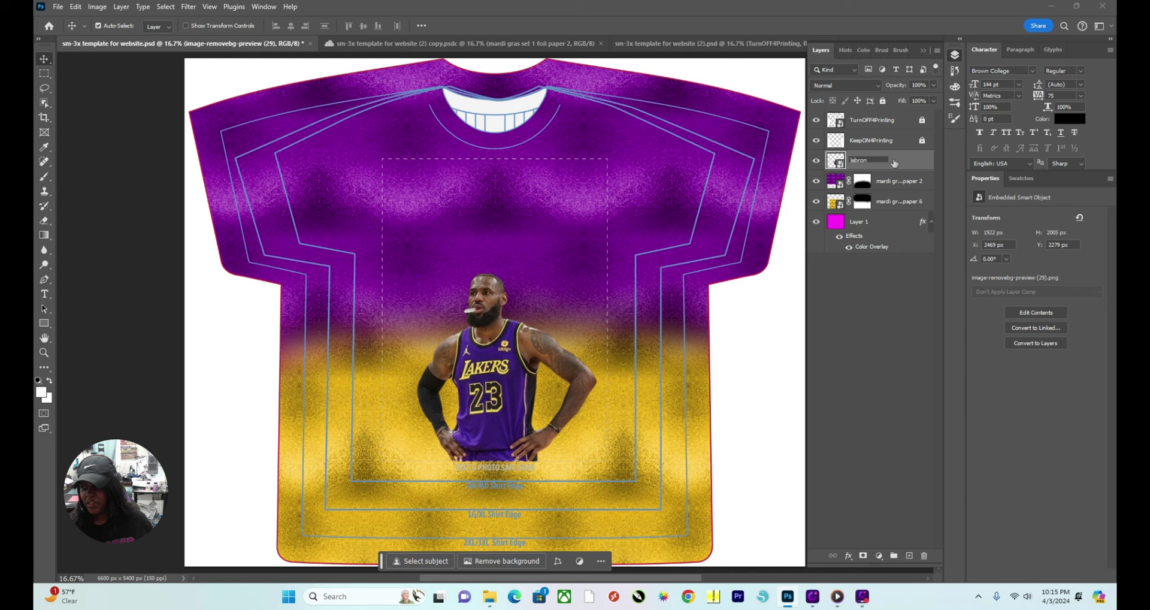
pyautogui.press('Return')
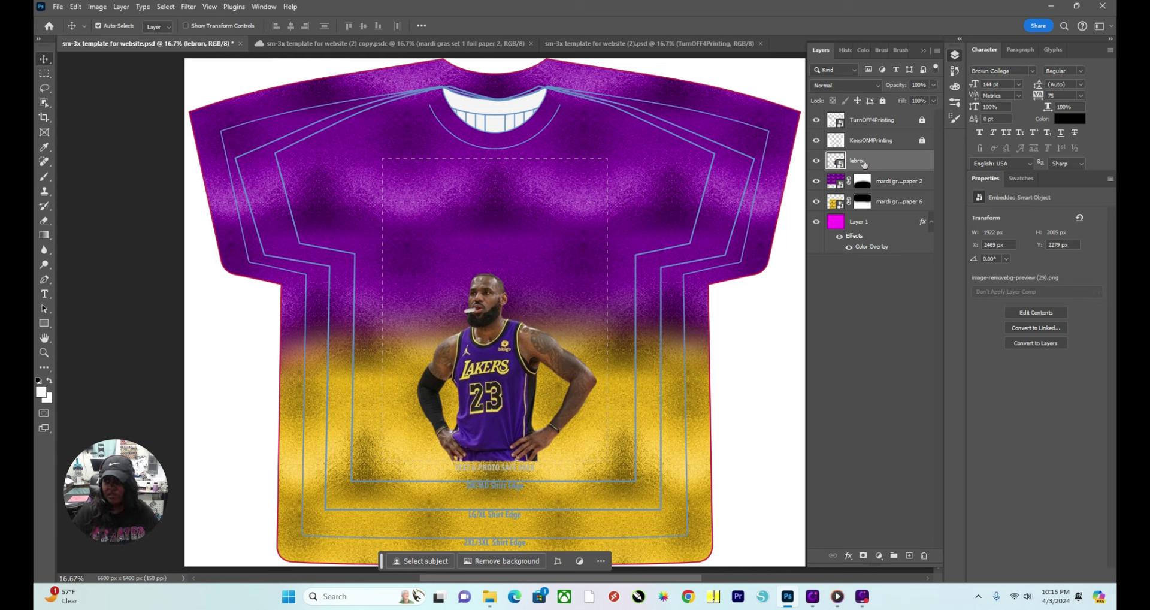
# Add a layer mask to the lebron layer and fade the player's lower edge into the gold with a soft black brush at 1102 px.
pyautogui.click(863, 556)
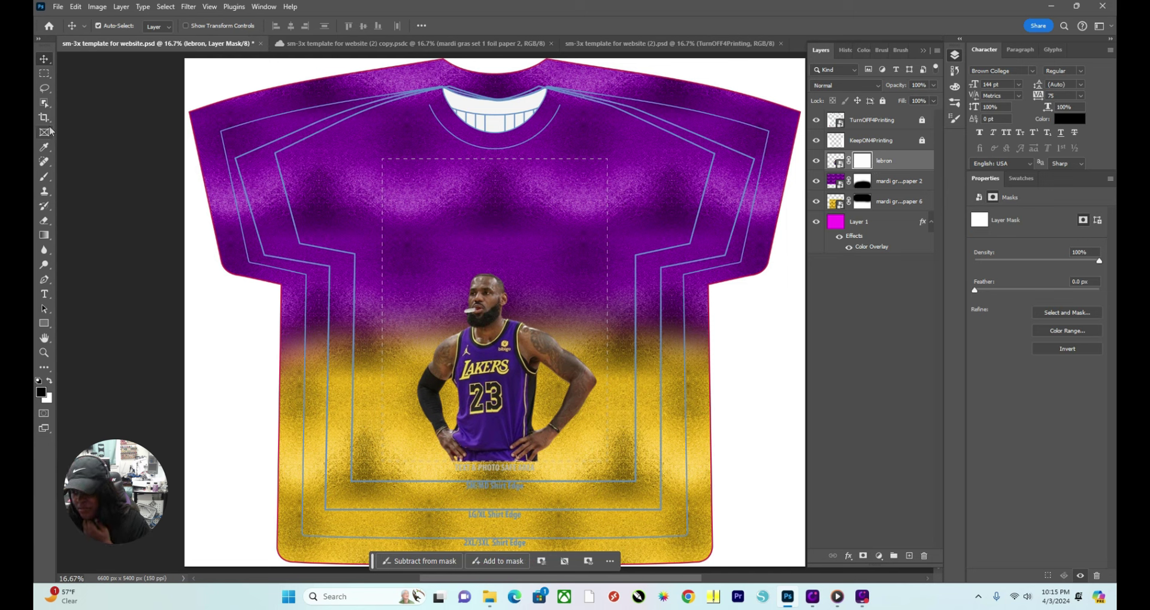
pyautogui.click(51, 182)
pyautogui.rightClick(52, 181)
pyautogui.click(84, 179)
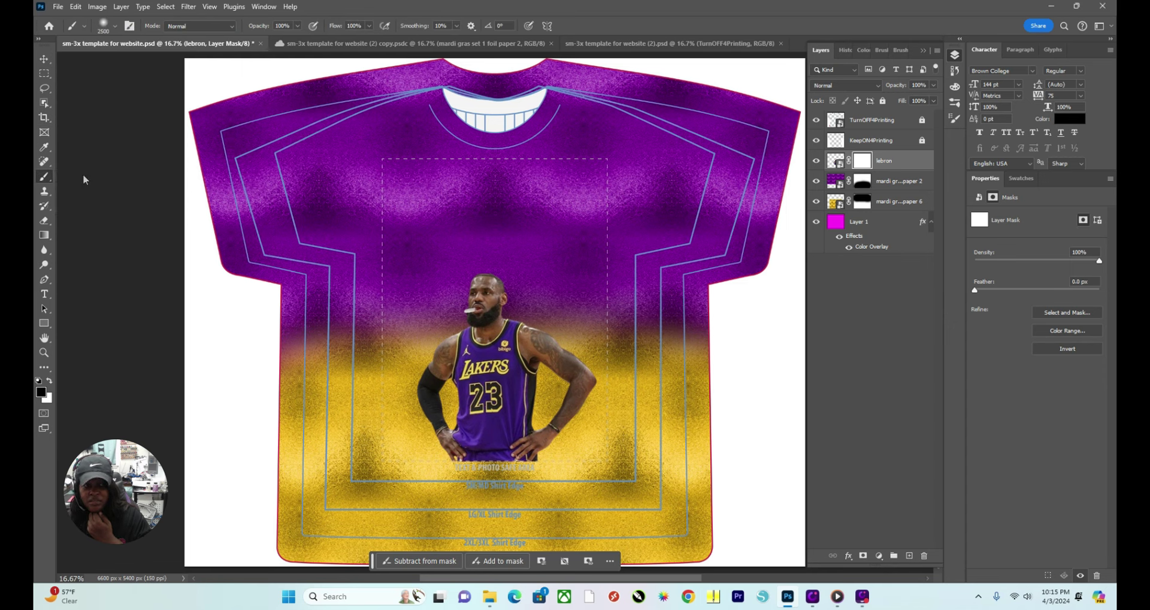
pyautogui.click(117, 27)
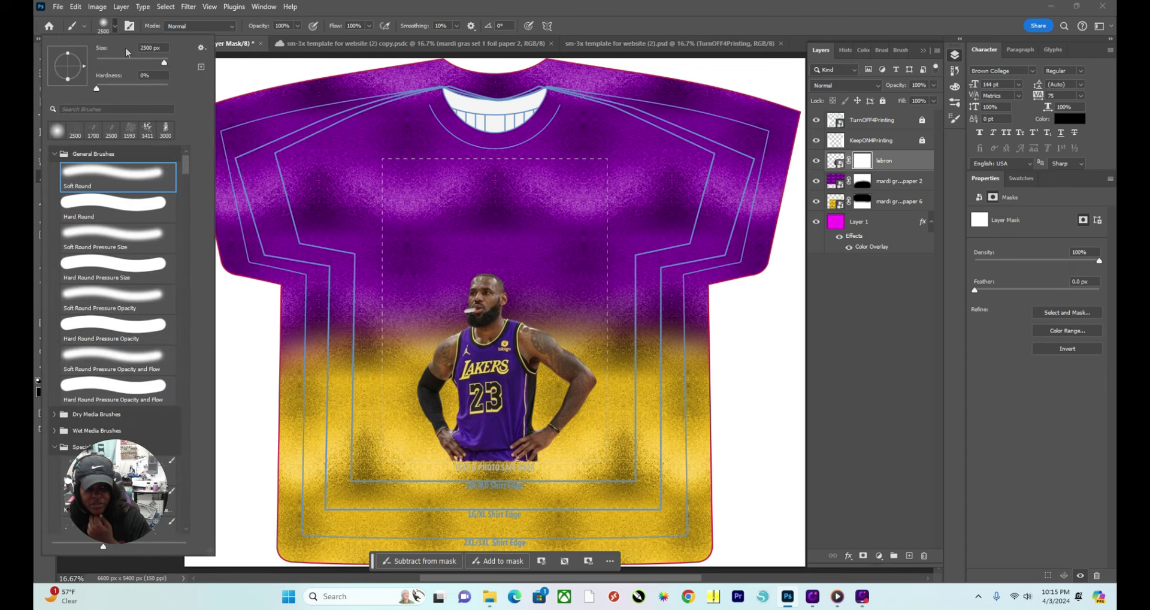
pyautogui.moveTo(158, 69); pyautogui.dragTo(157, 67)
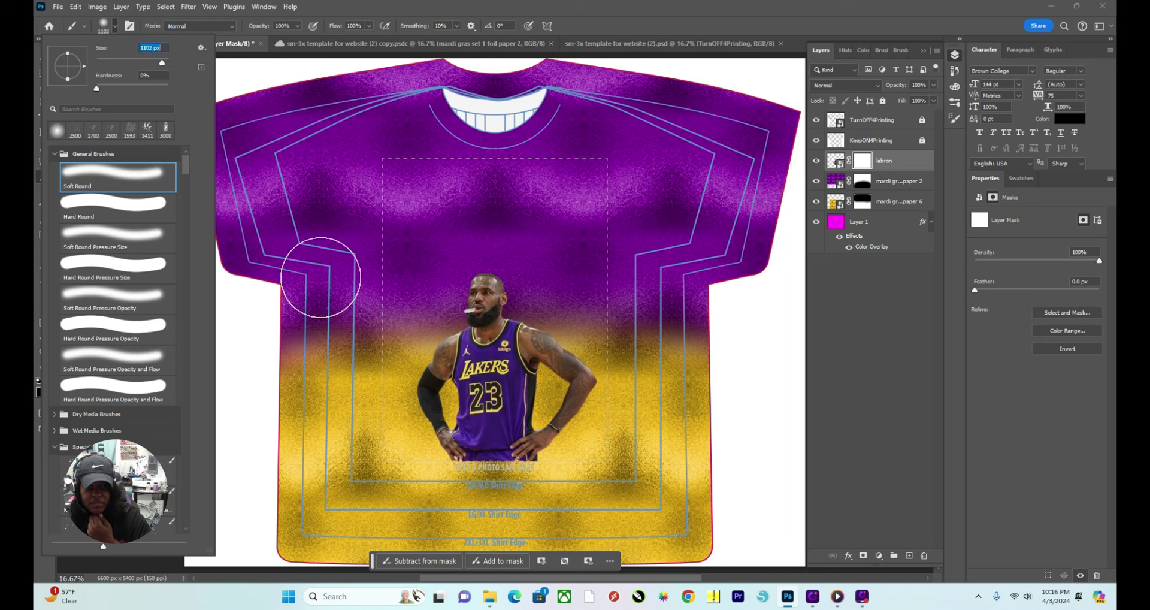
pyautogui.click(472, 513)
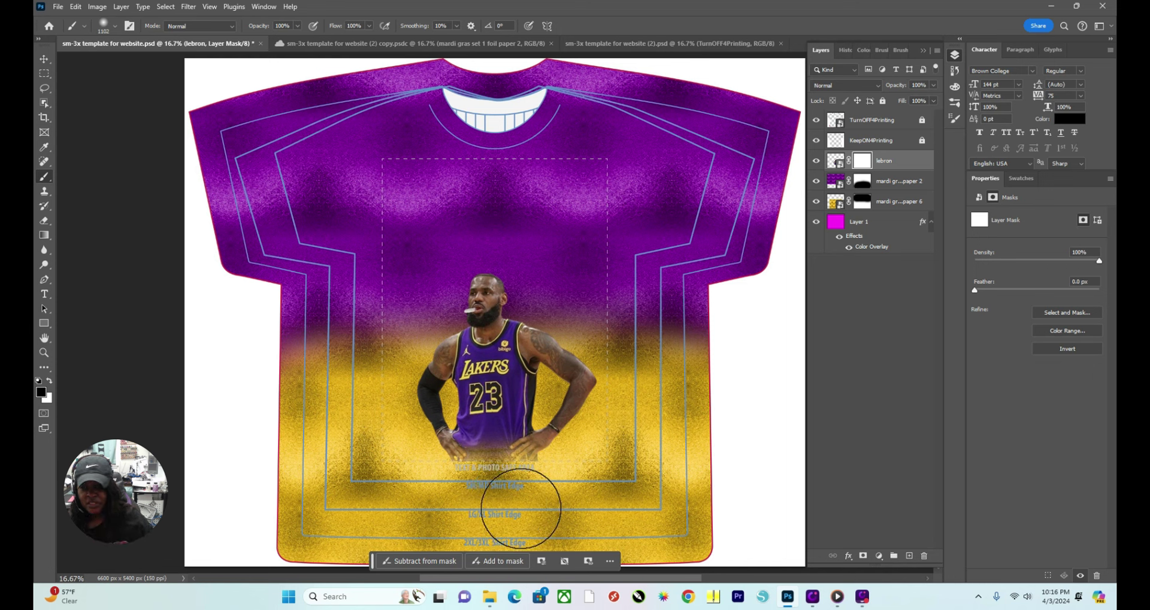
pyautogui.moveTo(473, 507); pyautogui.dragTo(547, 506)
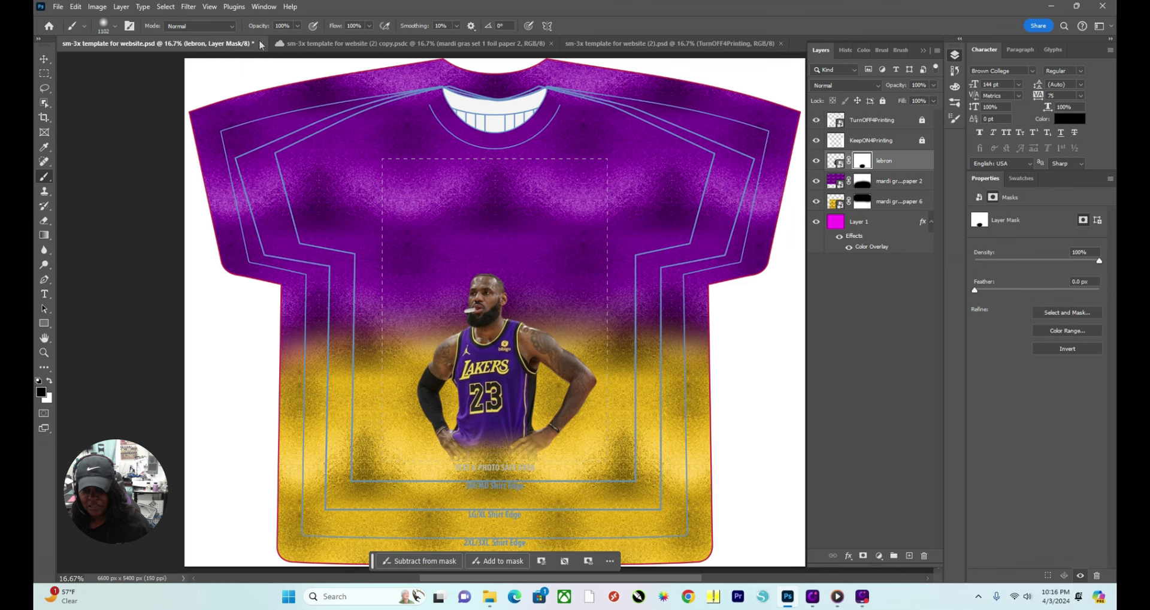
# Restore the player's faded hands and jersey bottom on the lebron layer mask with a soft white brush at 417 px.
pyautogui.click(44, 59)
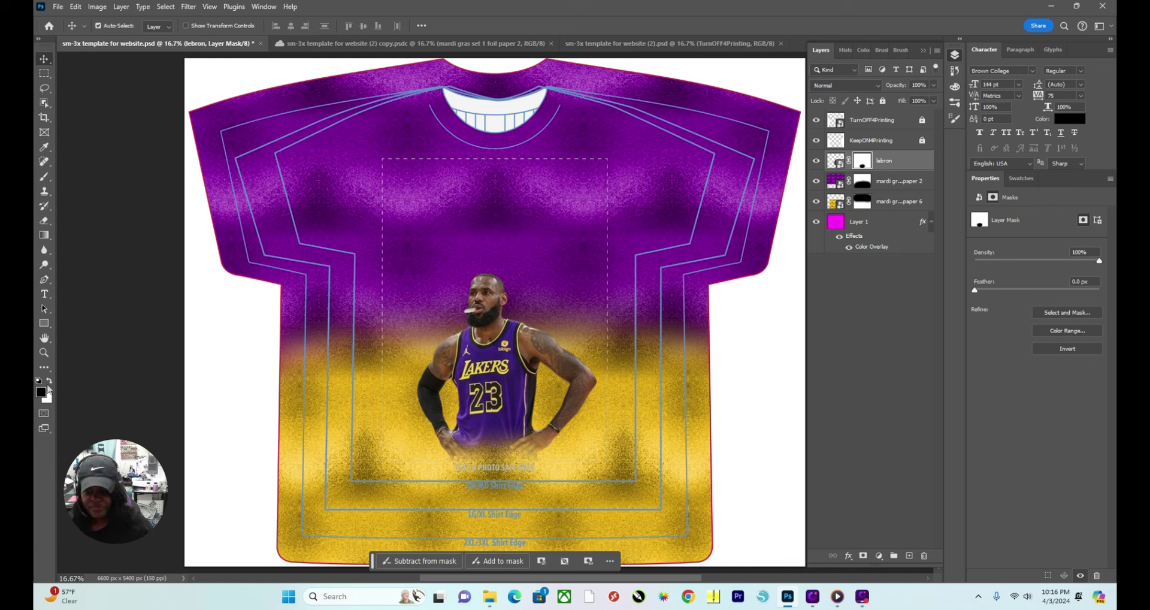
pyautogui.click(49, 382)
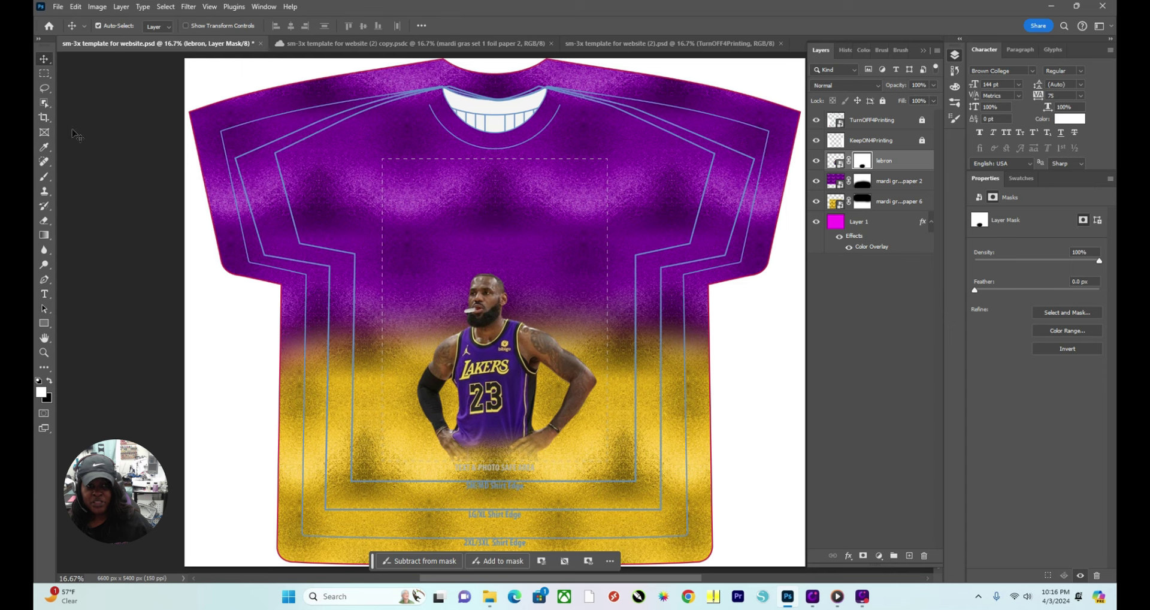
pyautogui.rightClick(44, 176)
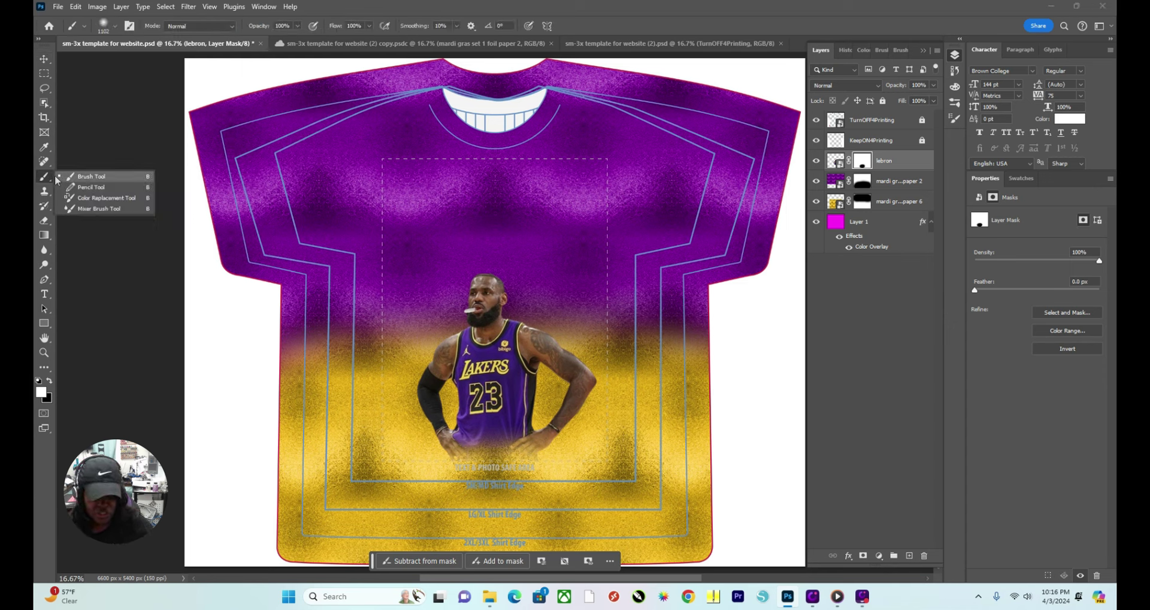
pyautogui.click(78, 176)
pyautogui.click(115, 26)
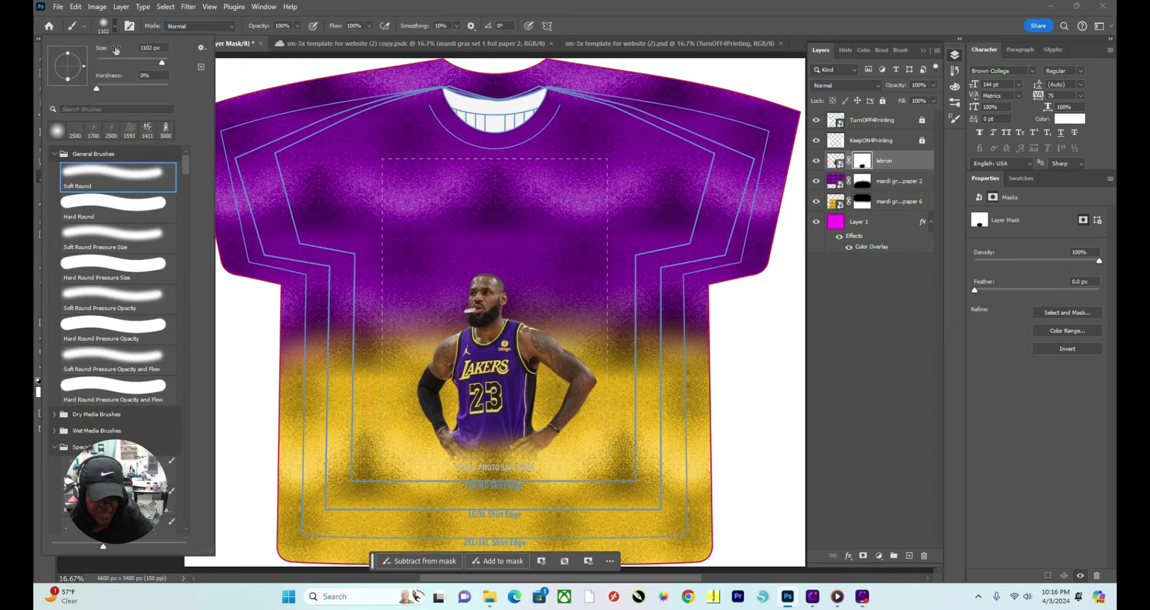
pyautogui.moveTo(160, 64); pyautogui.dragTo(157, 63)
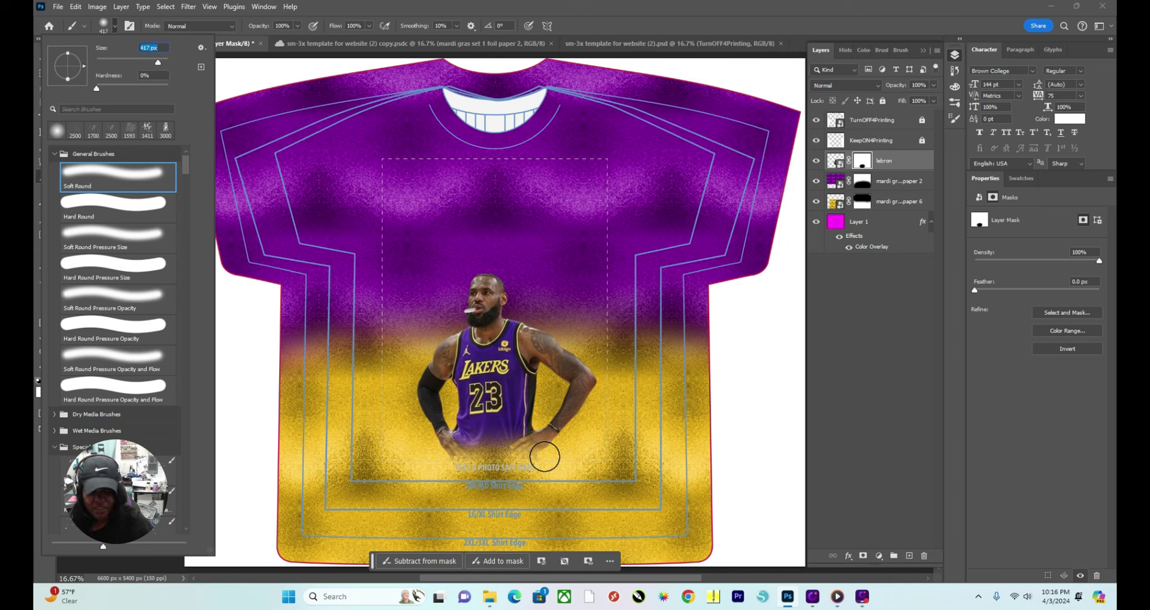
pyautogui.click(525, 441)
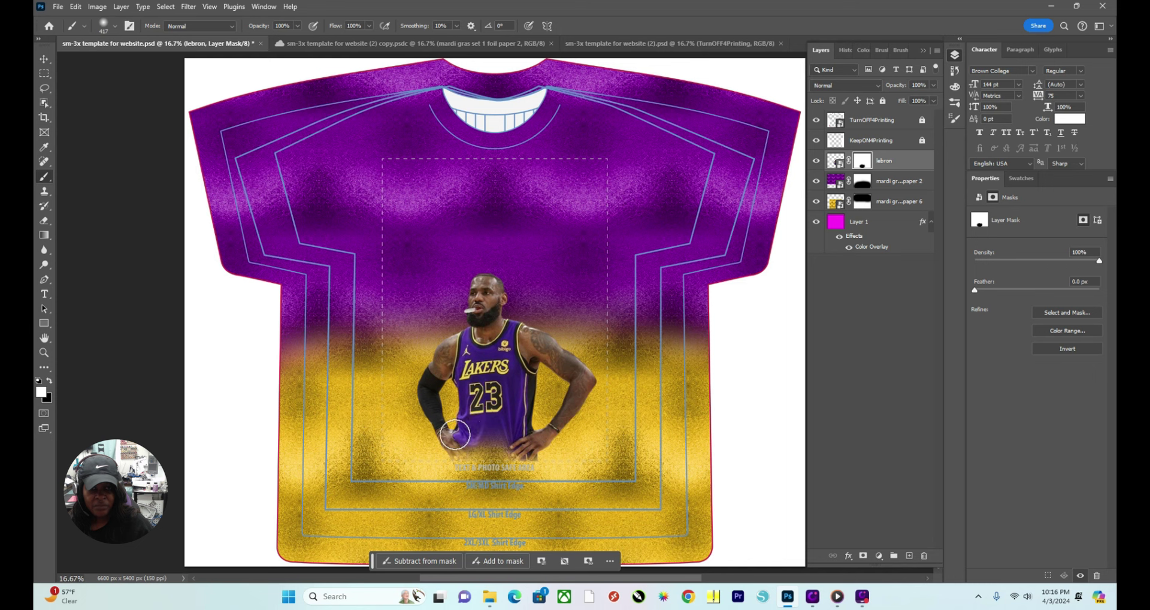
pyautogui.moveTo(452, 440)
pyautogui.mouseDown()
pyautogui.moveTo(506, 429)
pyautogui.moveTo(491, 441)
pyautogui.mouseUp()
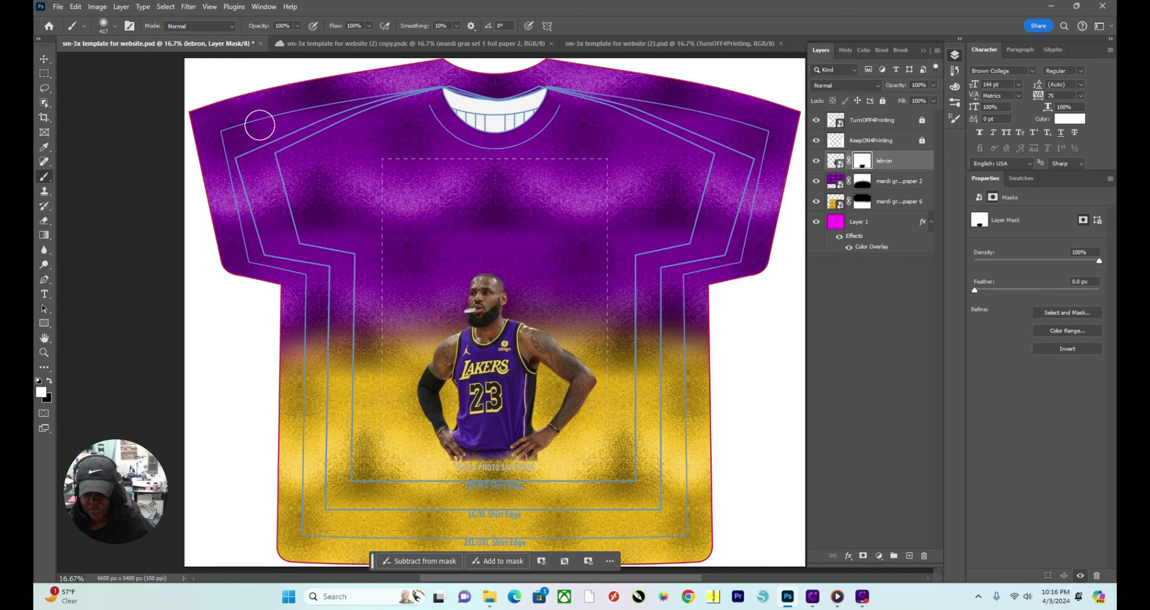
# Place image-removebg-preview (27) from the lakers folder on the shirt's chest above the lebron layer's player and scale it to about 197%.
pyautogui.click(44, 59)
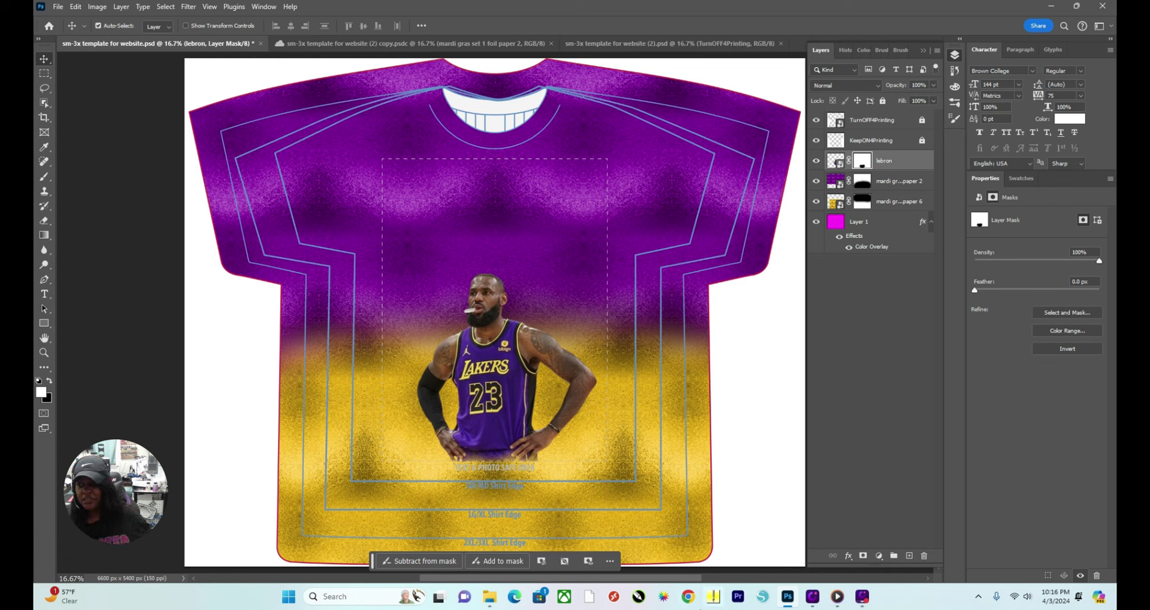
pyautogui.click(489, 598)
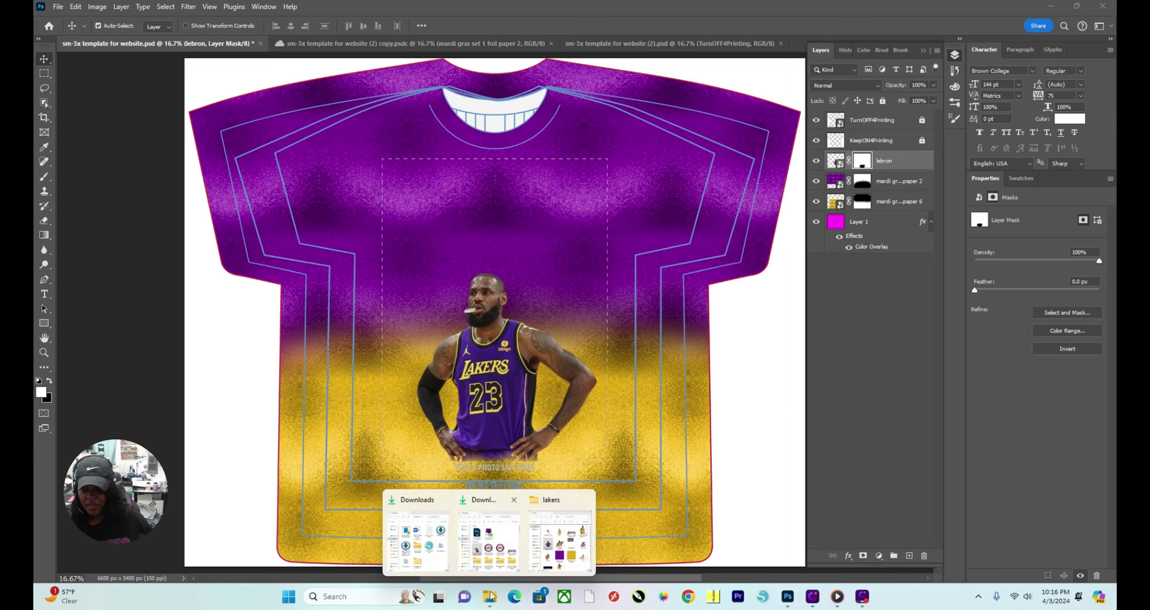
pyautogui.click(495, 533)
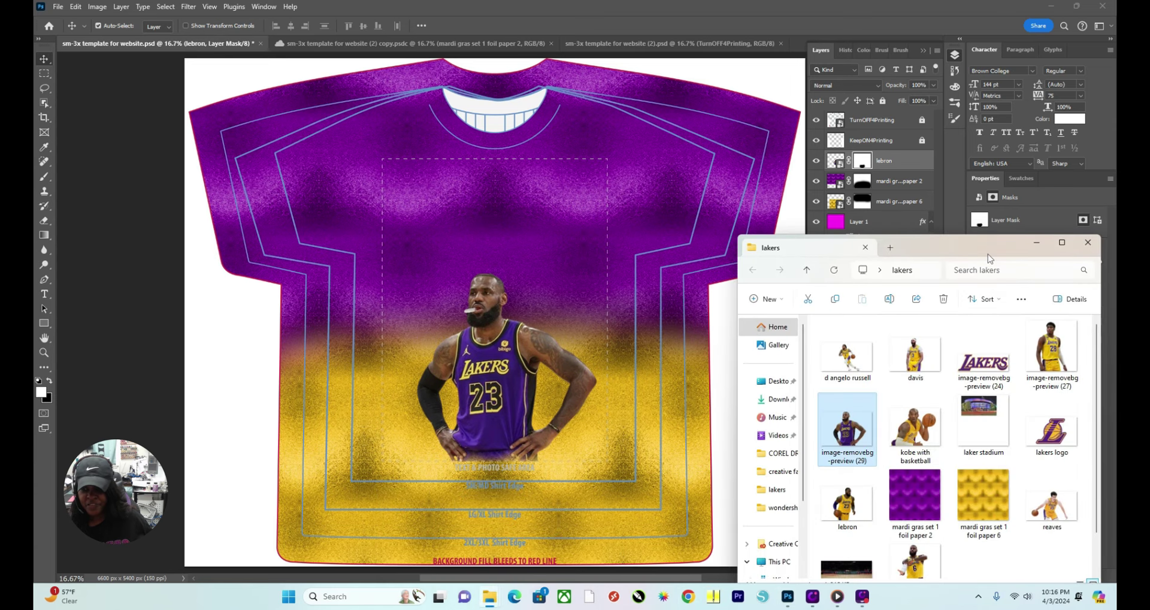
pyautogui.moveTo(989, 236); pyautogui.dragTo(972, 133)
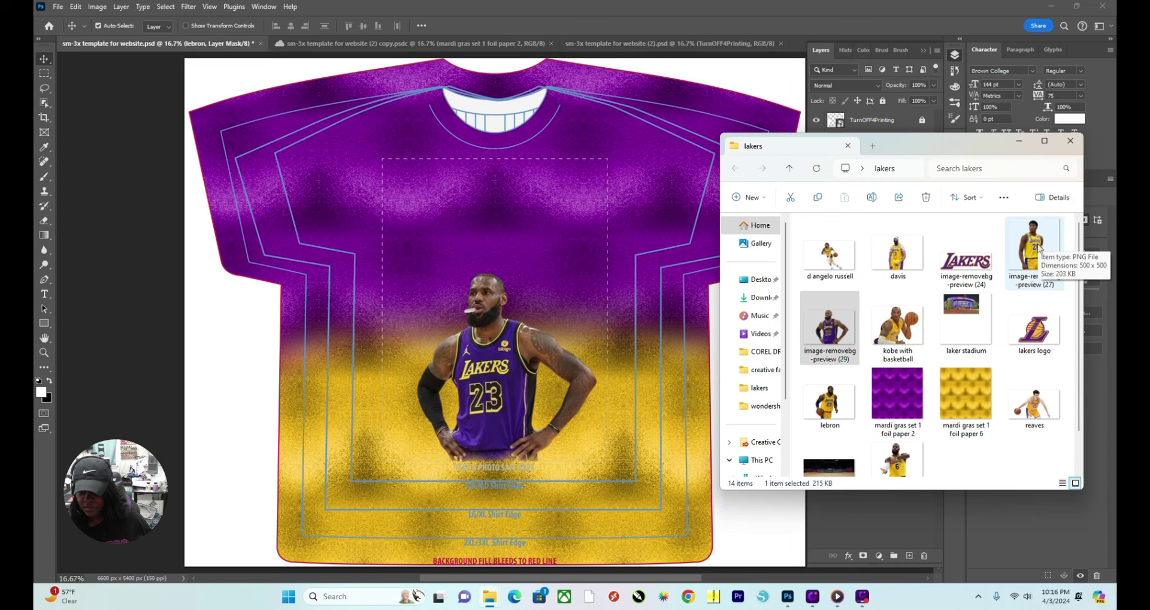
pyautogui.moveTo(1036, 243); pyautogui.dragTo(550, 267)
pyautogui.moveTo(511, 309); pyautogui.dragTo(553, 236)
pyautogui.moveTo(597, 284); pyautogui.dragTo(652, 330)
pyautogui.moveTo(560, 207); pyautogui.dragTo(563, 253)
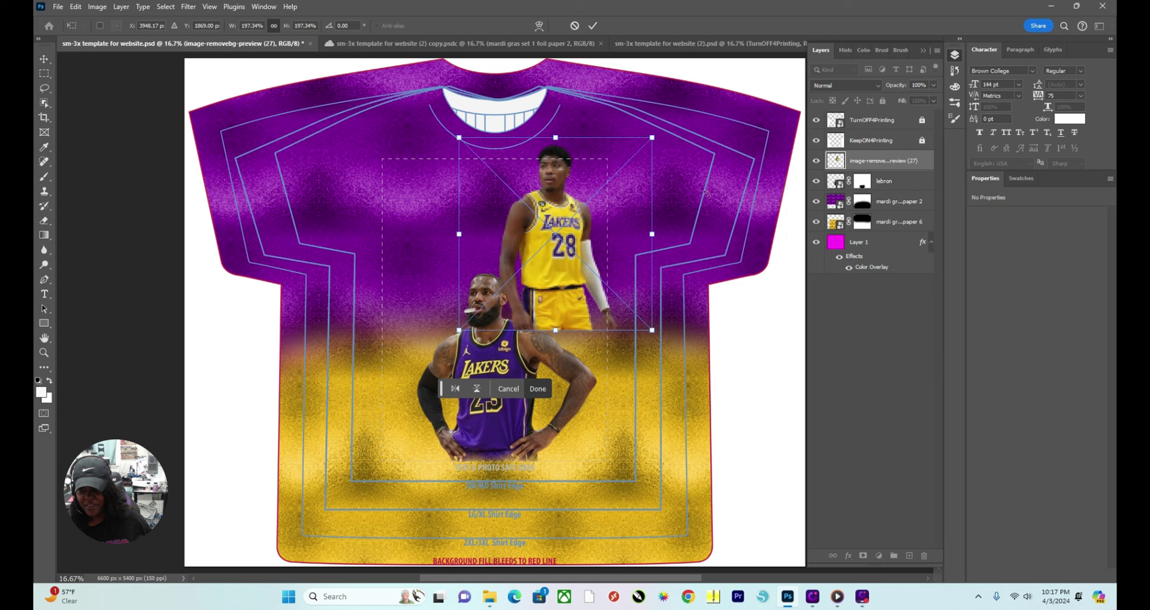
# Accept the number 28 player's placement, stack his layer below lebron, and reposition both players so they overlap at the shoulder.
pyautogui.click(593, 26)
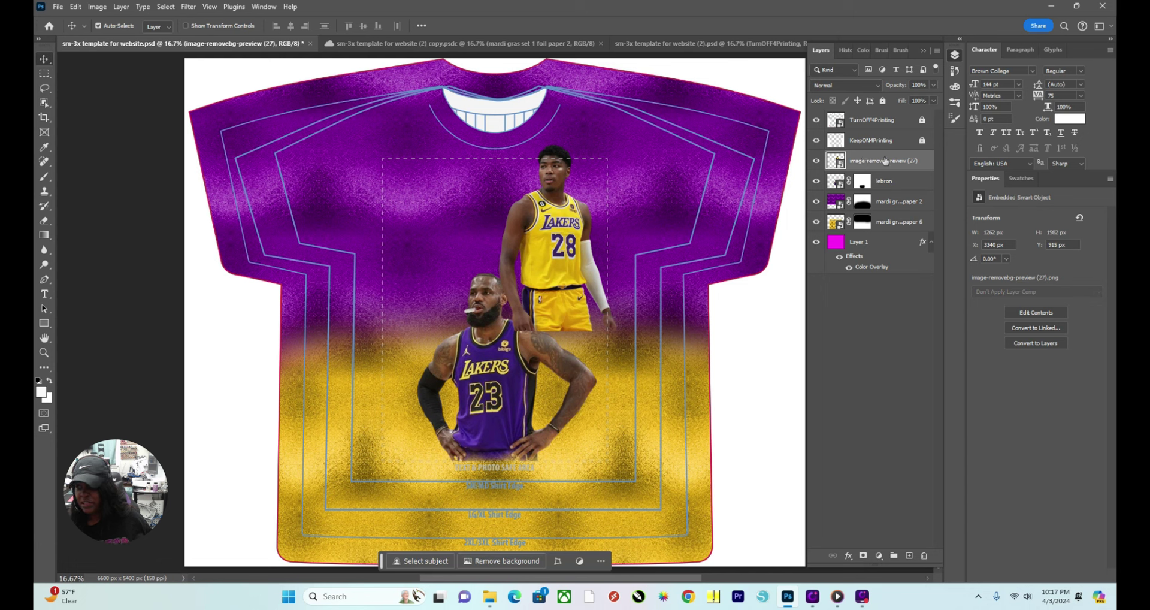
pyautogui.moveTo(885, 161); pyautogui.dragTo(887, 188)
pyautogui.moveTo(564, 268)
pyautogui.mouseDown()
pyautogui.moveTo(553, 307)
pyautogui.moveTo(570, 278)
pyautogui.mouseUp()
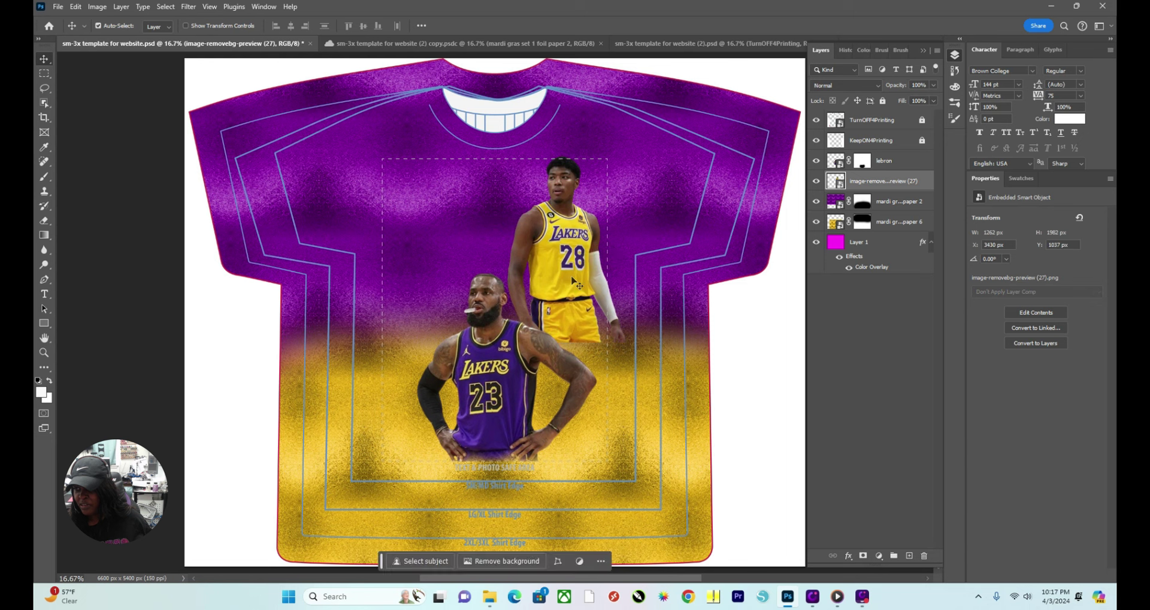
pyautogui.moveTo(510, 363); pyautogui.dragTo(520, 363)
pyautogui.moveTo(558, 276); pyautogui.dragTo(562, 279)
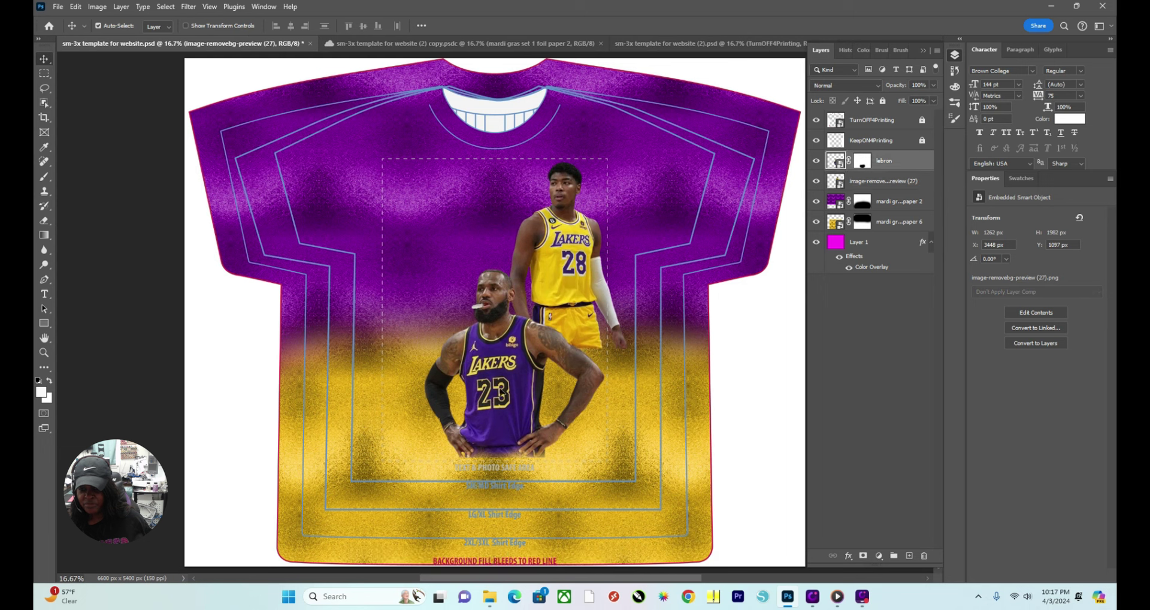
pyautogui.moveTo(510, 359)
pyautogui.mouseDown()
pyautogui.moveTo(511, 392)
pyautogui.moveTo(511, 361)
pyautogui.mouseUp()
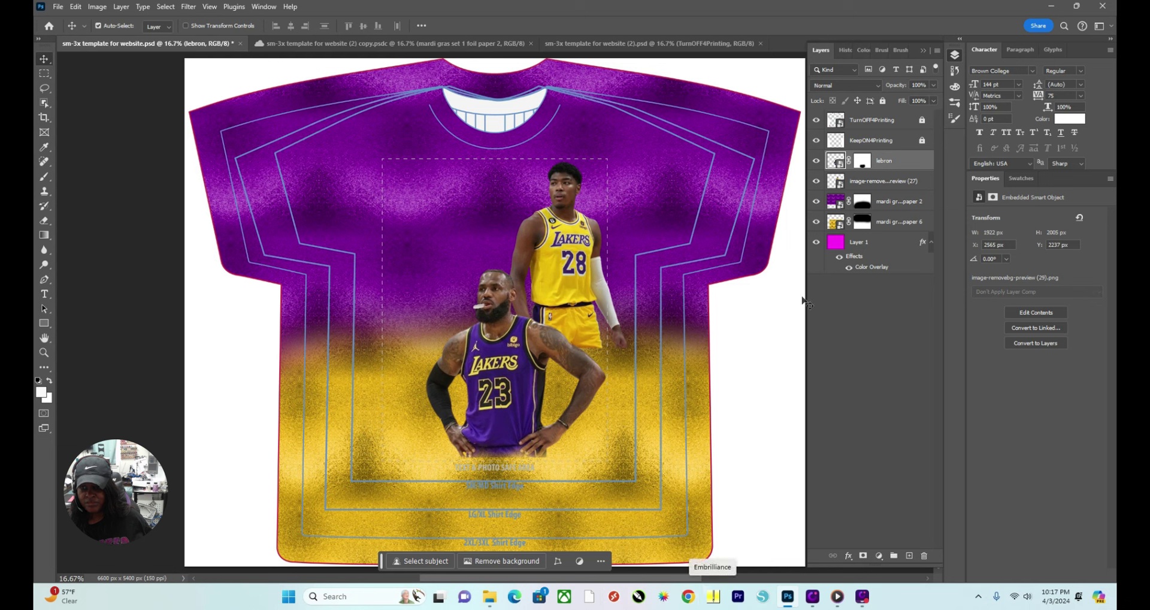
# Place the davis image from the lakers folder directly above the number 28 player's layer and set it on the chest area.
pyautogui.click(882, 183)
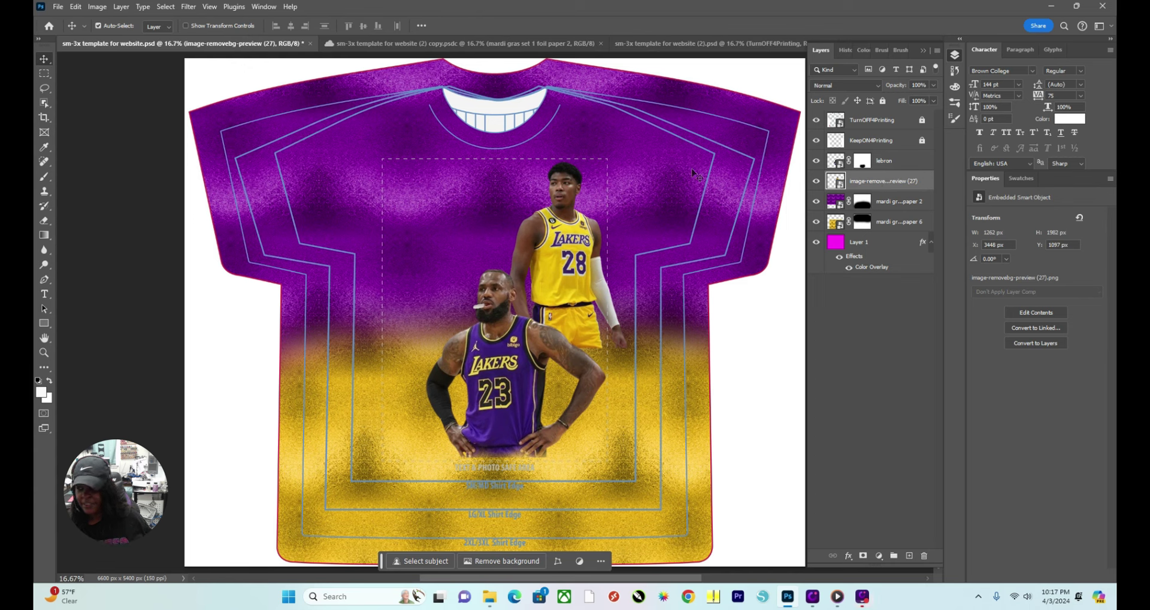
pyautogui.moveTo(490, 600)
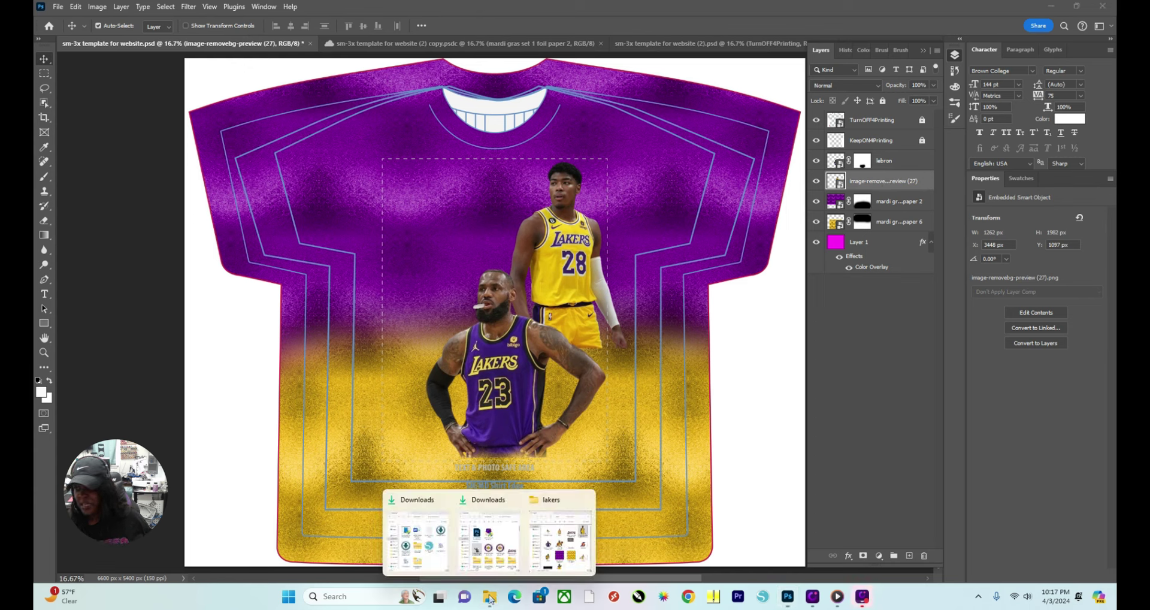
pyautogui.click(574, 541)
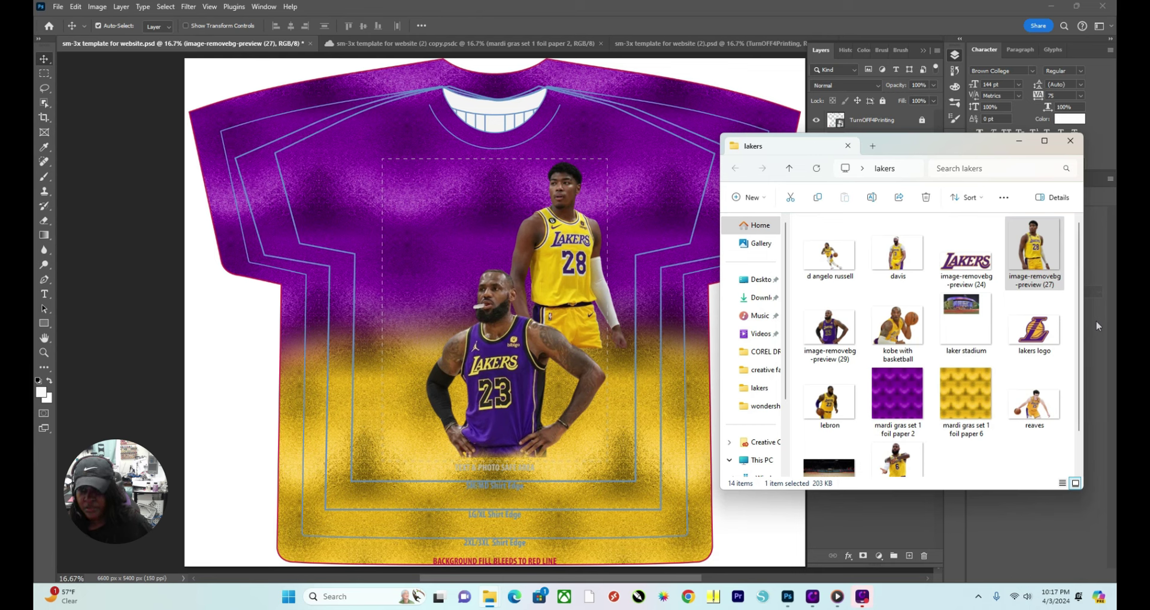
pyautogui.moveTo(897, 254); pyautogui.dragTo(388, 274)
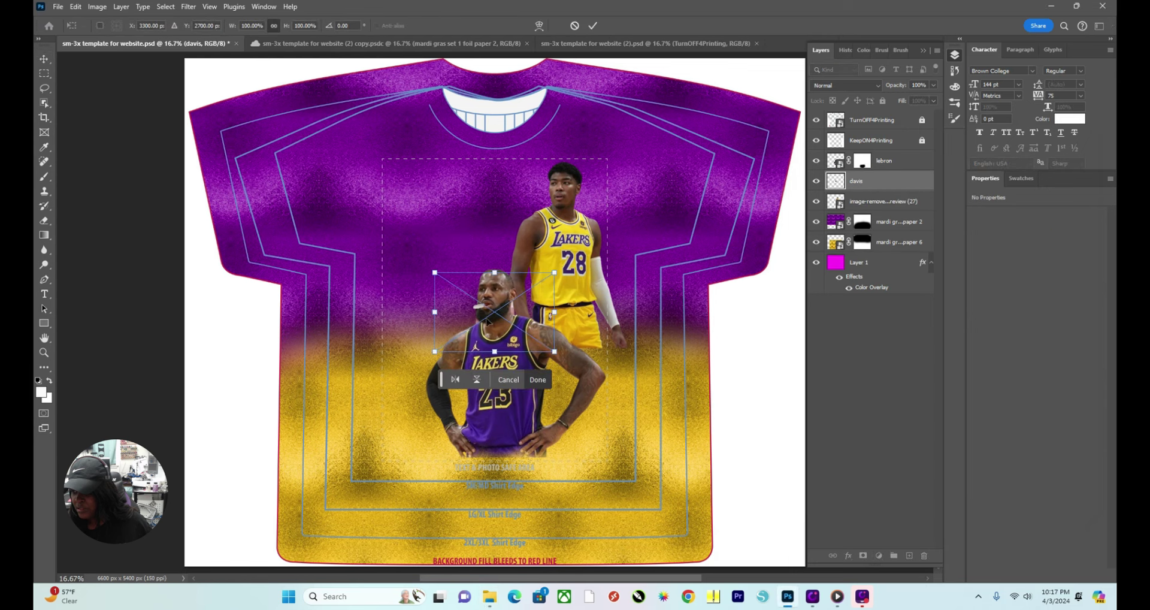
pyautogui.moveTo(488, 320); pyautogui.dragTo(417, 226)
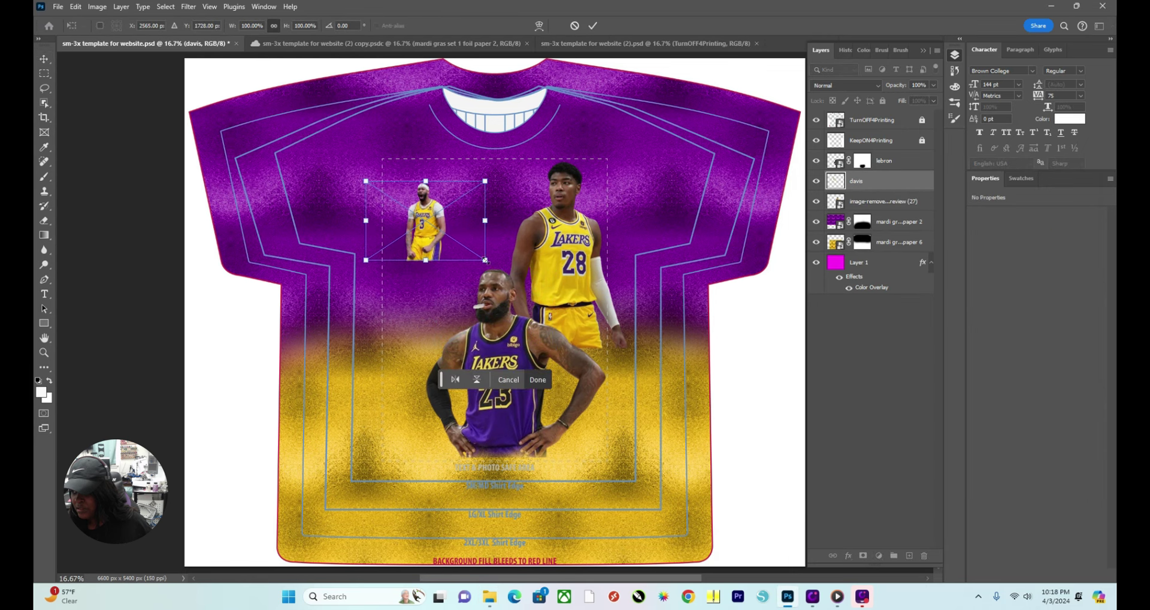
# Enlarge the davis player to about 265% and position him beside the number 23 player, partly behind his arm.
pyautogui.moveTo(485, 260); pyautogui.dragTo(521, 546)
pyautogui.moveTo(517, 260); pyautogui.dragTo(509, 264)
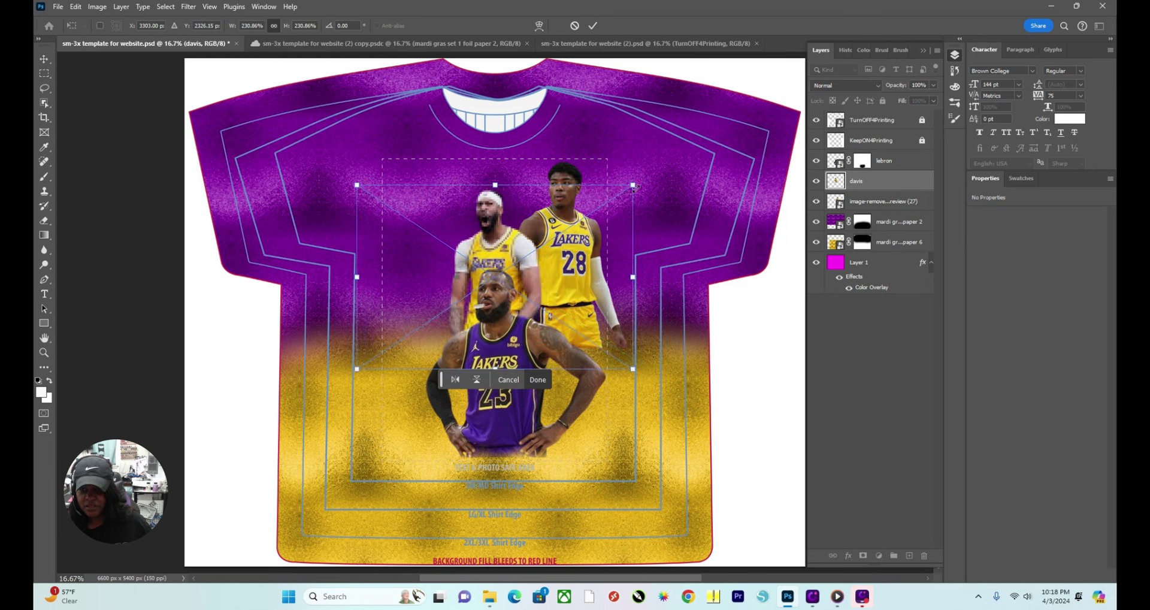
pyautogui.moveTo(636, 186); pyautogui.dragTo(668, 151)
pyautogui.moveTo(518, 223); pyautogui.dragTo(437, 331)
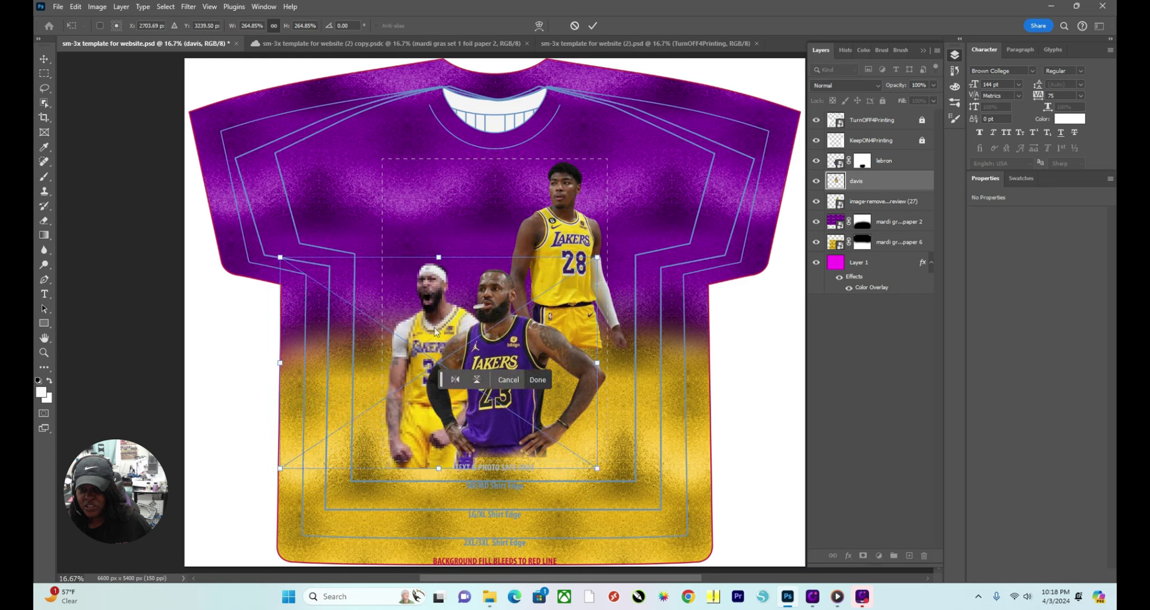
pyautogui.click(593, 26)
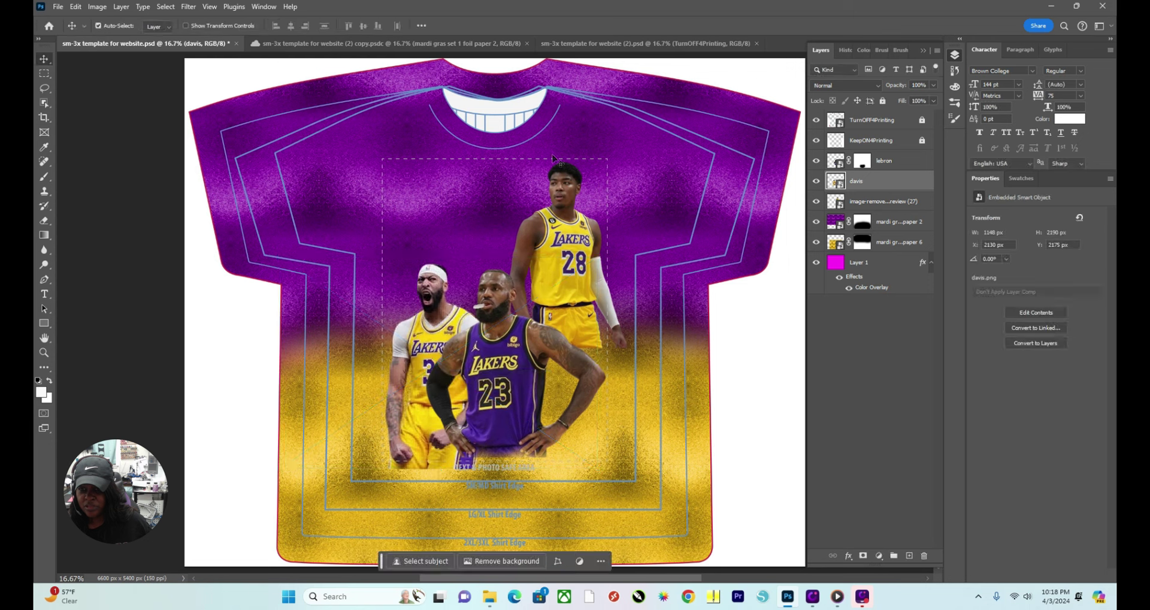
# Raise the davis player slightly so his head and shoulders stand higher beside the number 23 player.
pyautogui.moveTo(444, 326); pyautogui.dragTo(429, 308)
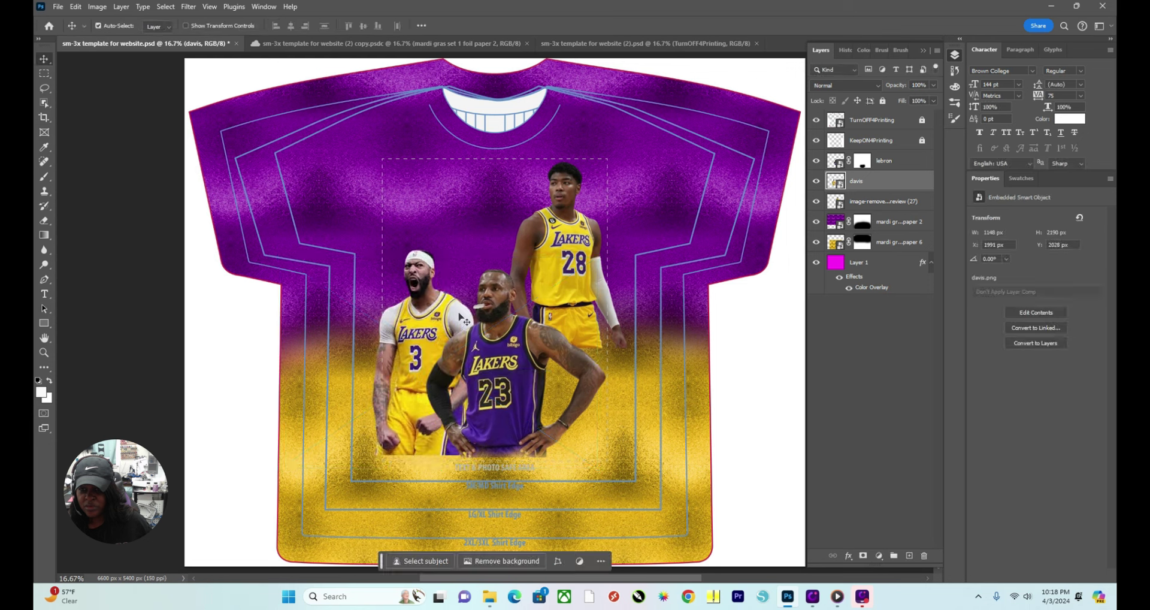
pyautogui.click(503, 385)
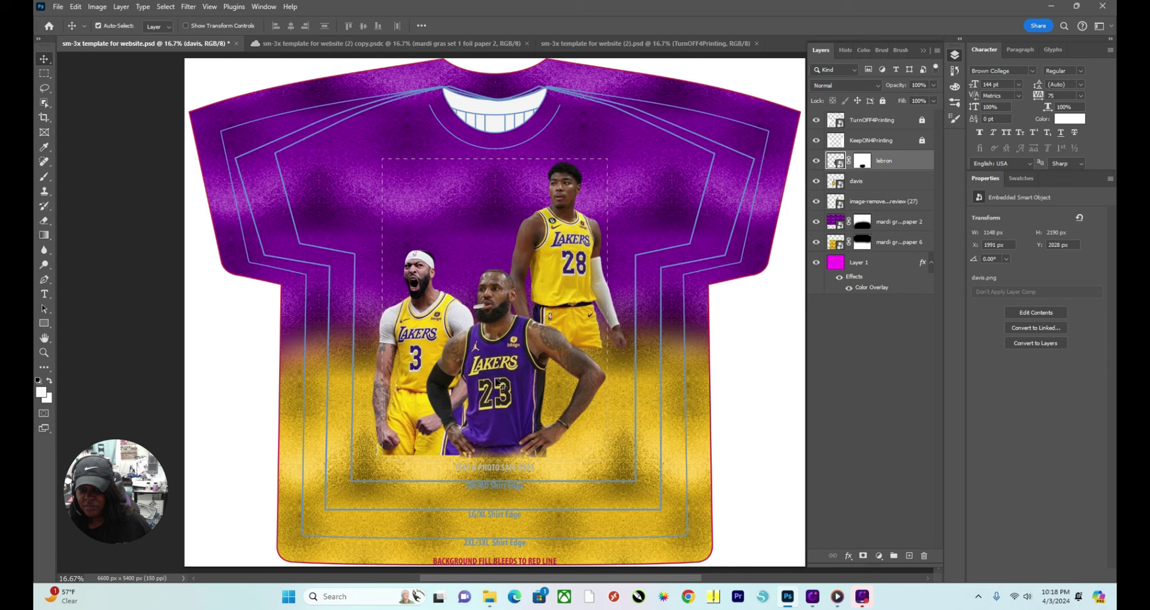
pyautogui.moveTo(425, 344); pyautogui.dragTo(400, 319)
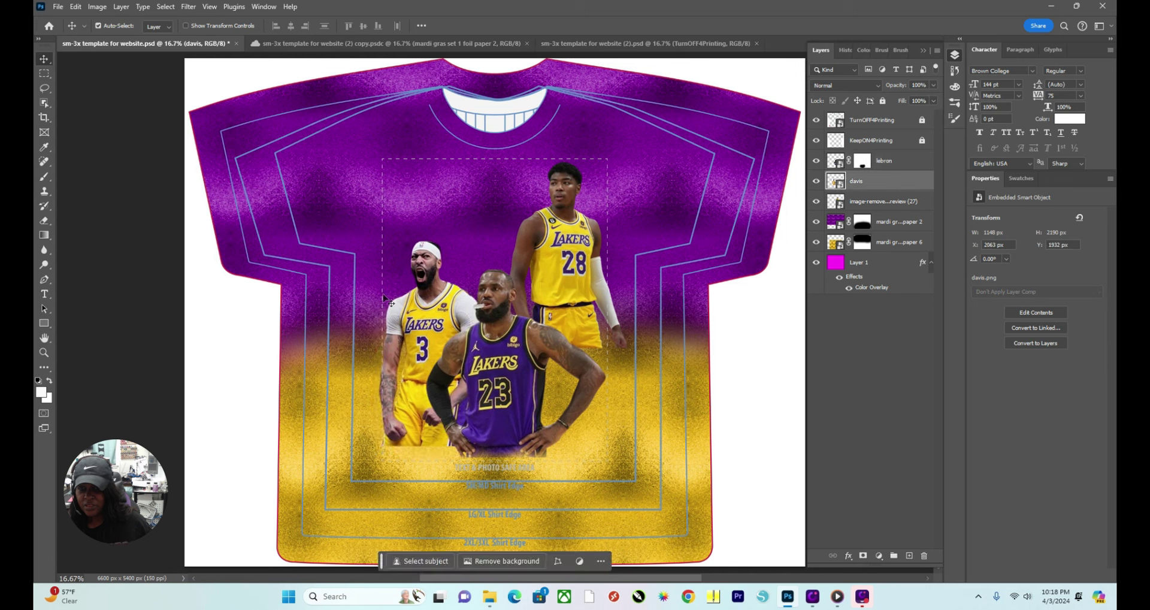
pyautogui.click(423, 329)
# Lower the number 28 player and shift him outward to about X 3526, Y 1456 px, behind the number 23 player's shoulder.
pyautogui.moveTo(590, 340); pyautogui.dragTo(579, 342)
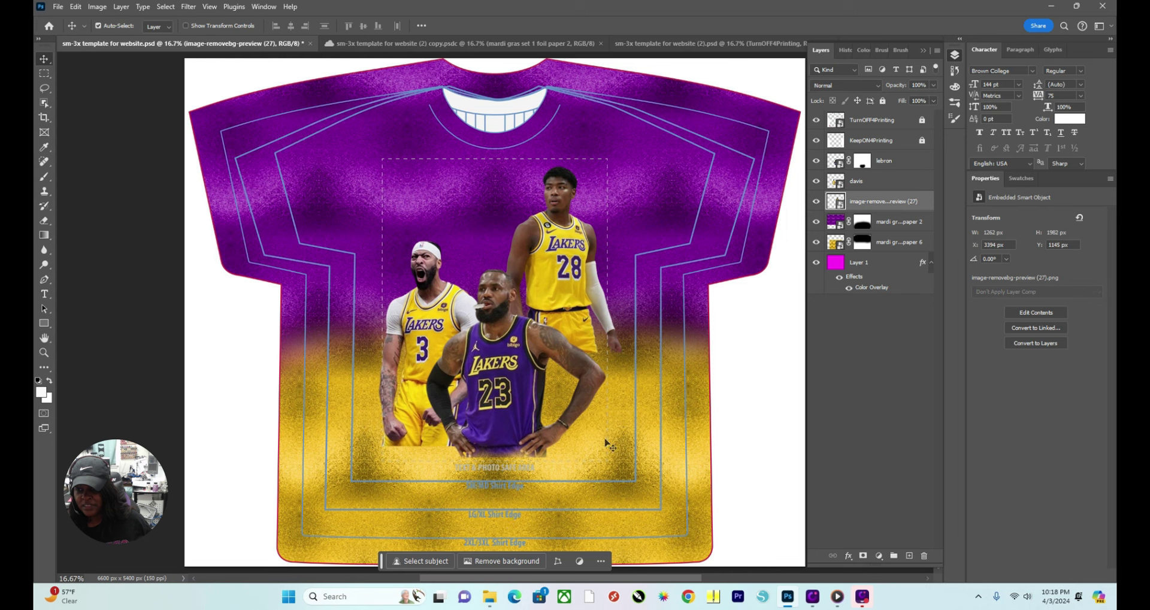
pyautogui.moveTo(573, 307); pyautogui.dragTo(563, 307)
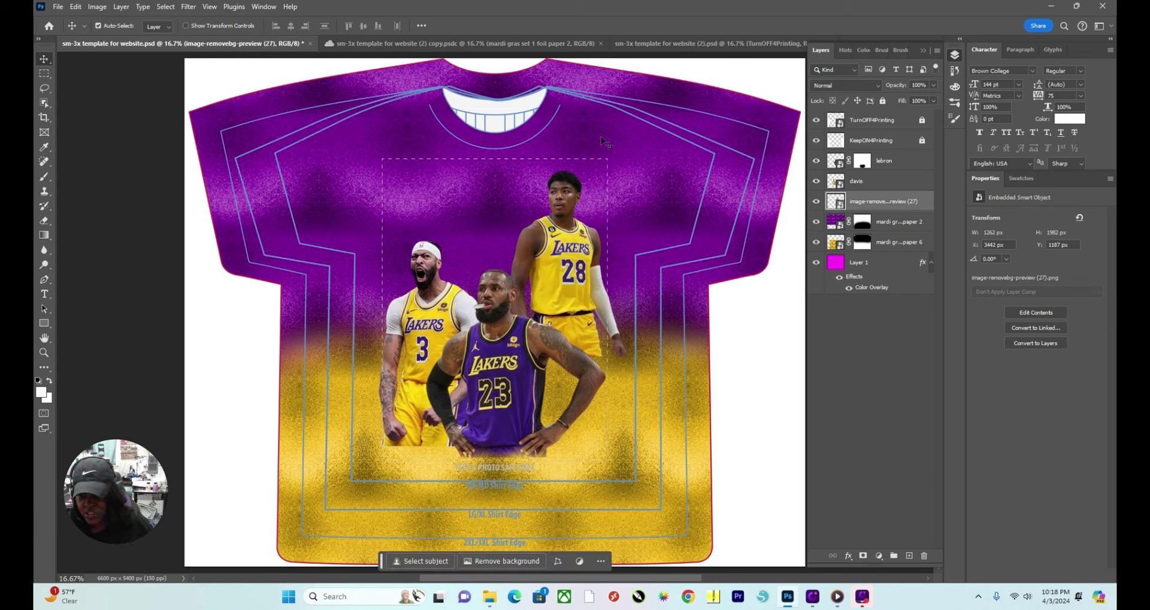
pyautogui.moveTo(568, 260); pyautogui.dragTo(573, 309)
pyautogui.moveTo(573, 311); pyautogui.dragTo(572, 321)
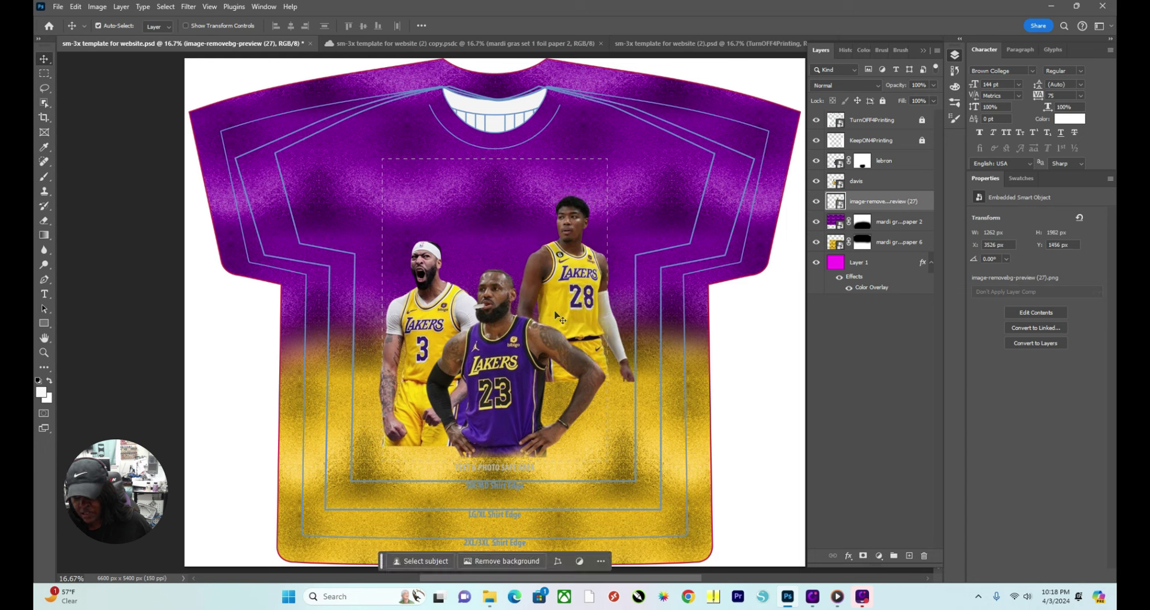
# Nudge the davis player outward to about X 1991 px and the number 28 player slightly lower to balance the group.
pyautogui.moveTo(444, 317); pyautogui.dragTo(435, 314)
pyautogui.click(495, 383)
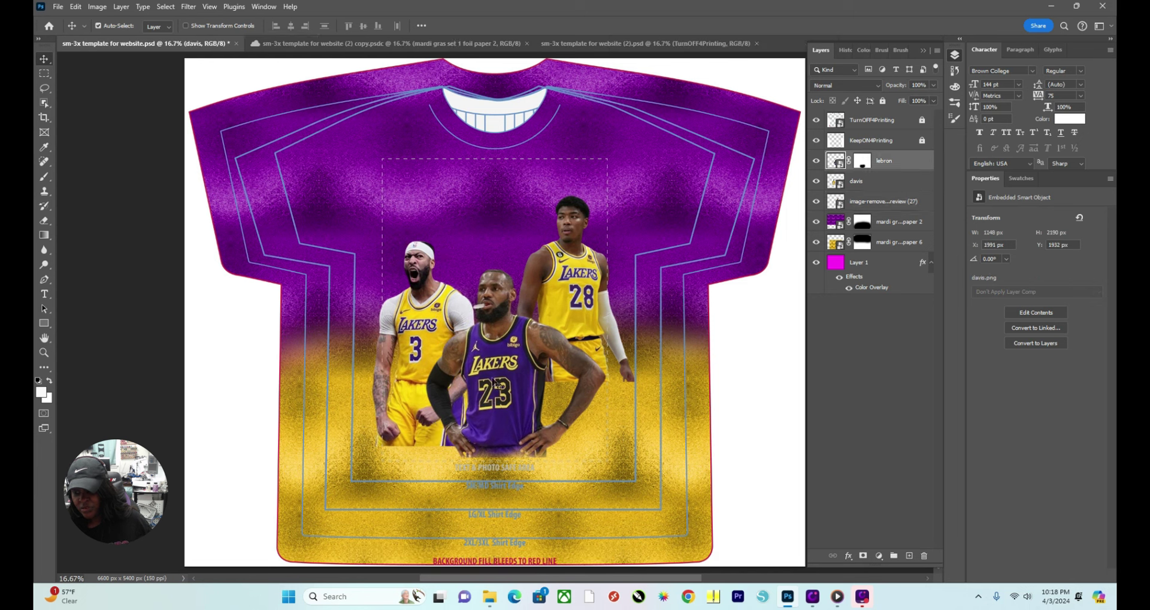
pyautogui.moveTo(566, 282); pyautogui.dragTo(566, 285)
pyautogui.click(499, 340)
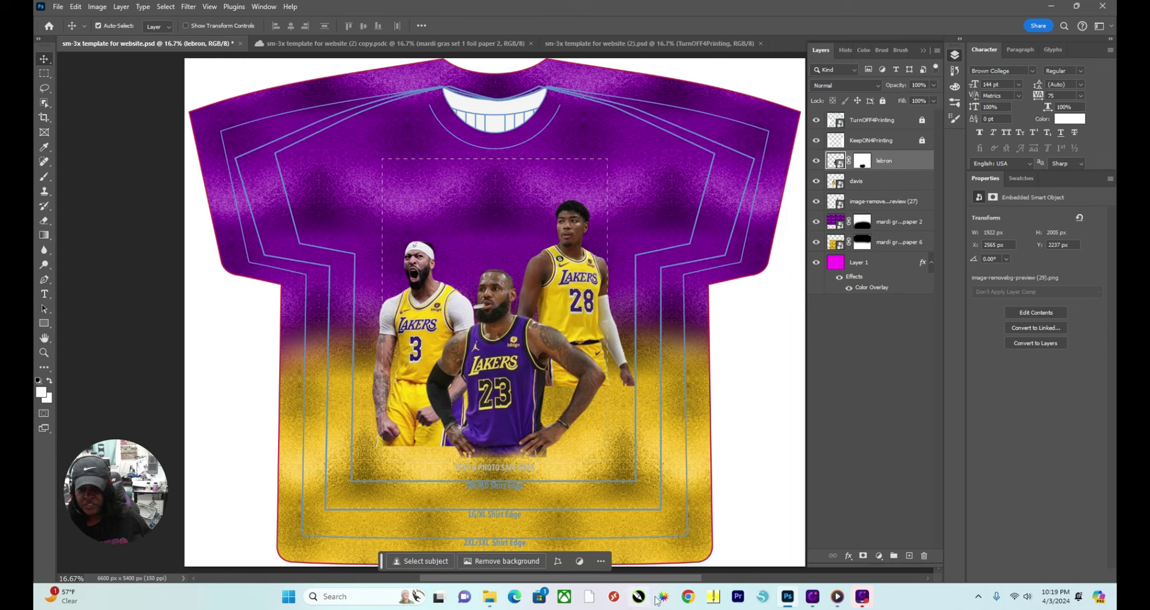
# Place the reaves image from the lakers folder into the shirt design above the lebron layer.
pyautogui.moveTo(489, 596)
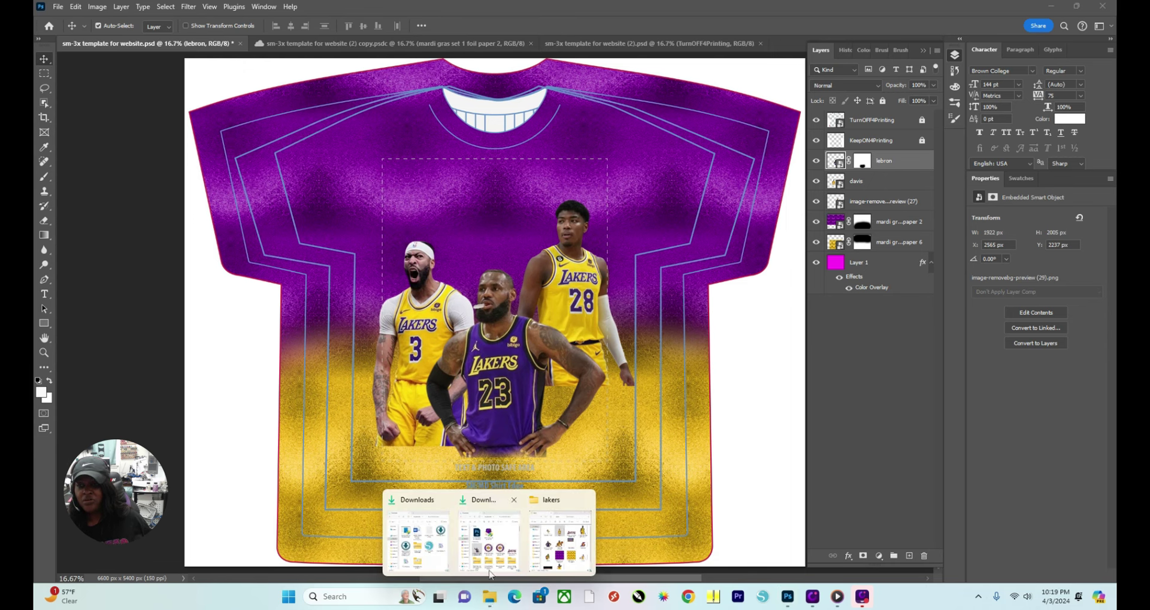
pyautogui.click(555, 554)
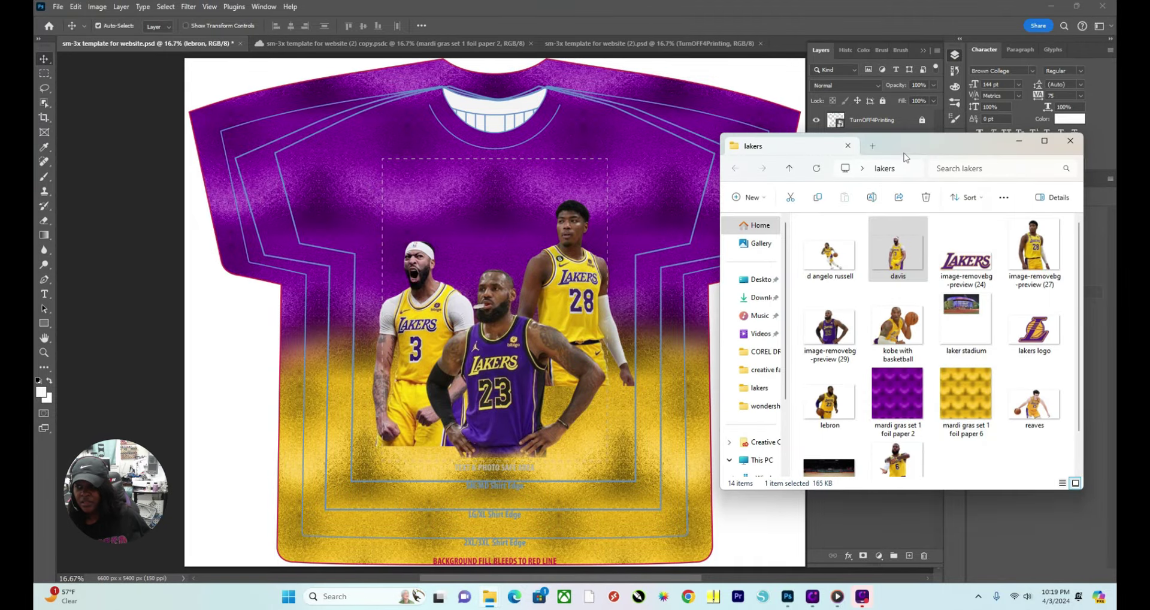
pyautogui.moveTo(907, 151); pyautogui.dragTo(938, 87)
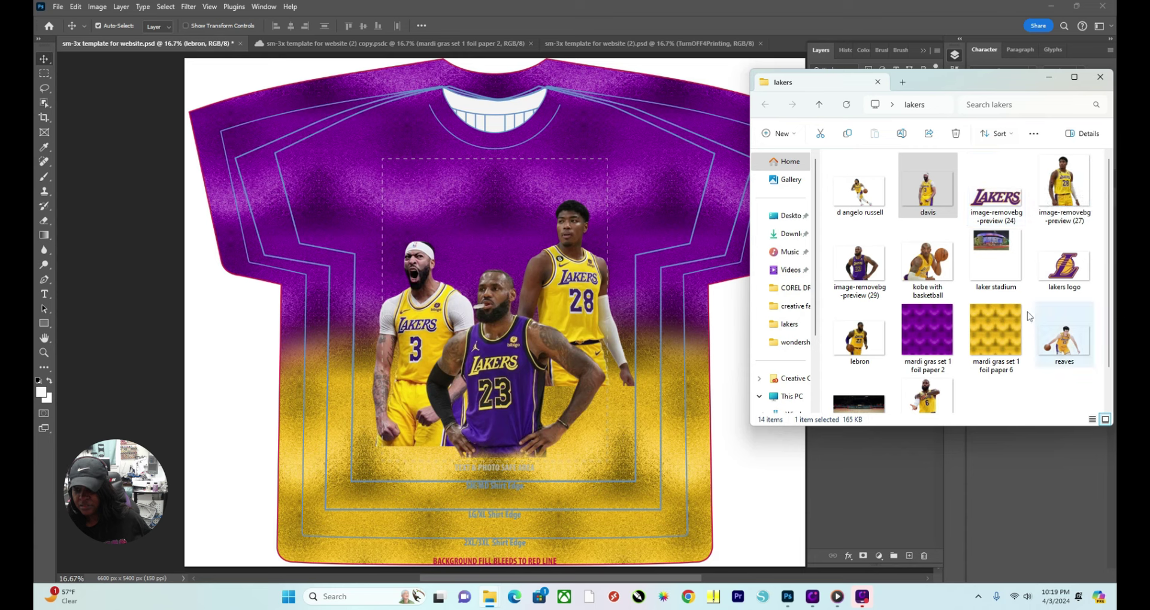
pyautogui.moveTo(1077, 346); pyautogui.dragTo(476, 259)
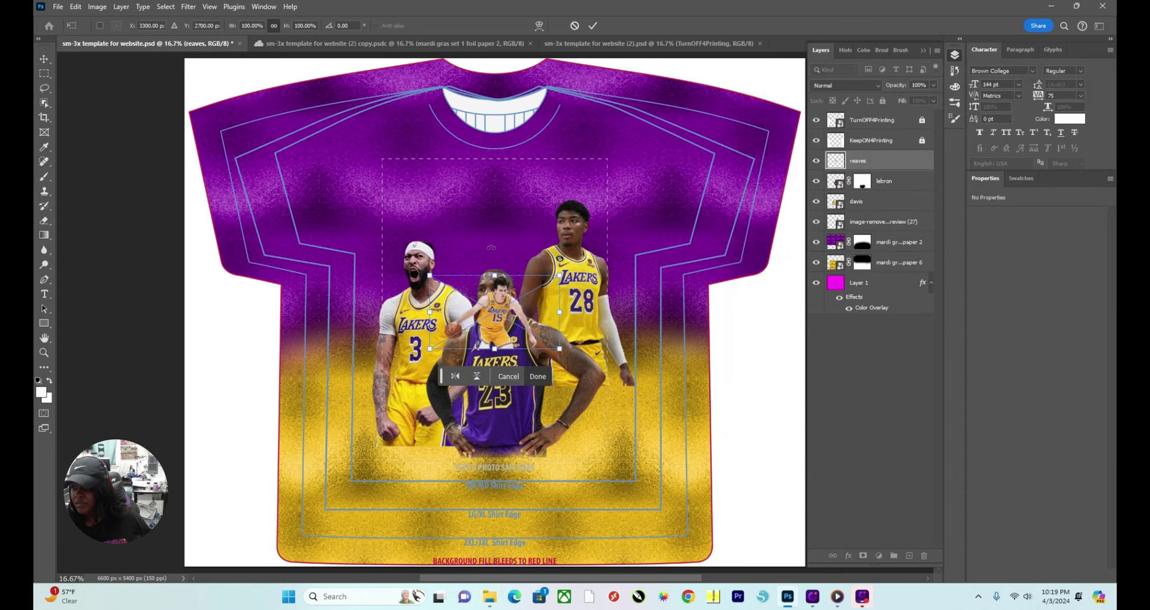
# Enlarge the reaves player to about 215% and position him centrally above the number 23 player.
pyautogui.moveTo(490, 333); pyautogui.dragTo(461, 312)
pyautogui.moveTo(470, 258); pyautogui.dragTo(499, 271)
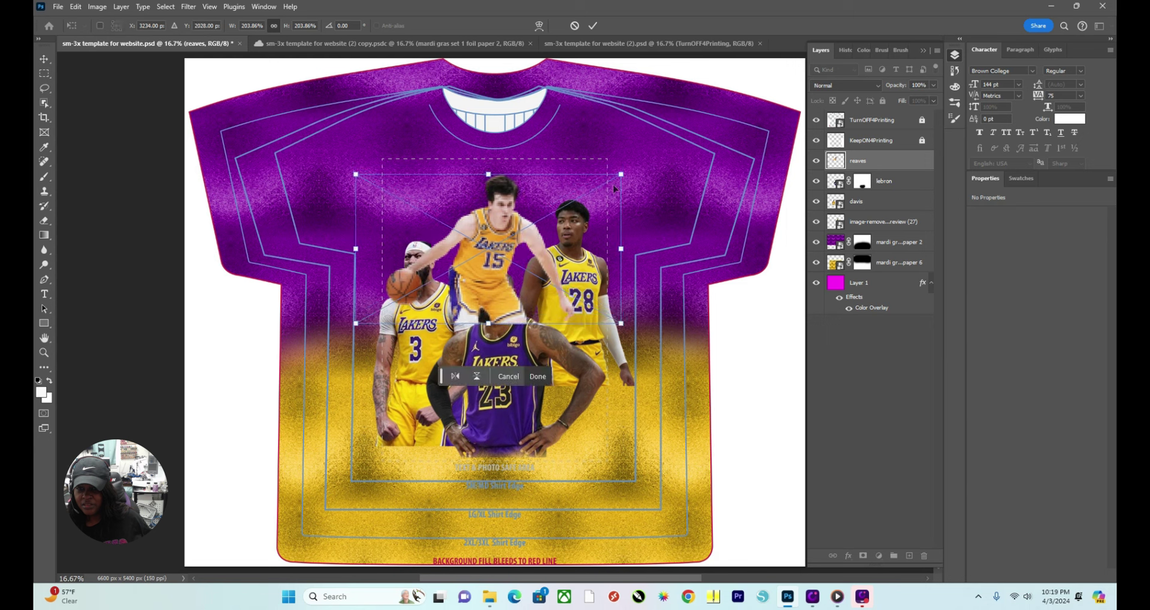
pyautogui.moveTo(621, 174); pyautogui.dragTo(635, 166)
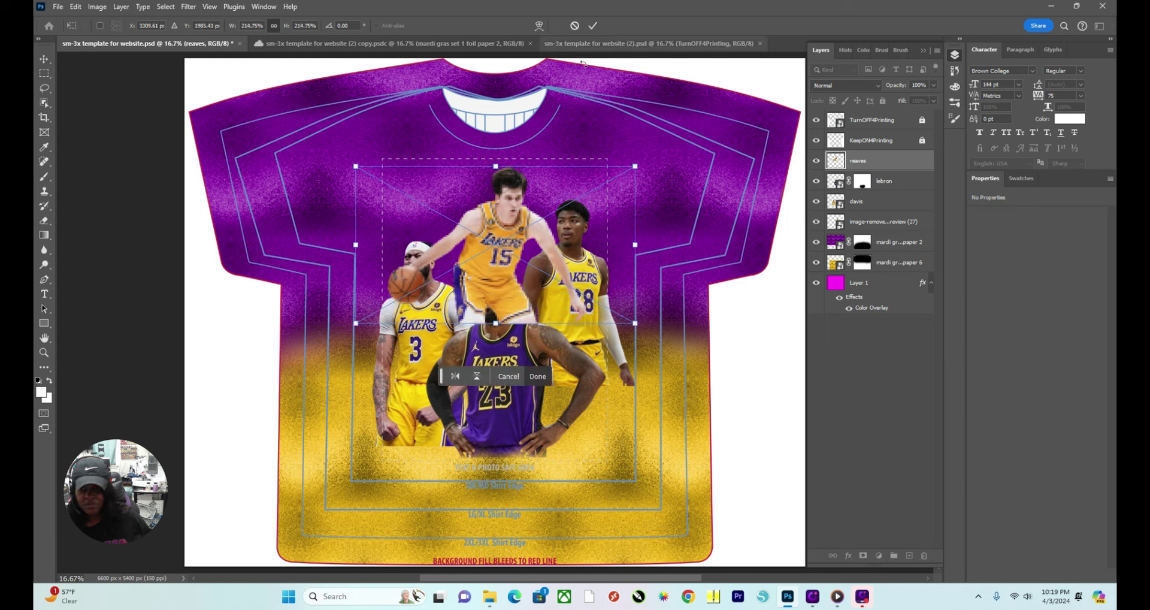
pyautogui.click(593, 26)
pyautogui.moveTo(516, 242); pyautogui.dragTo(515, 236)
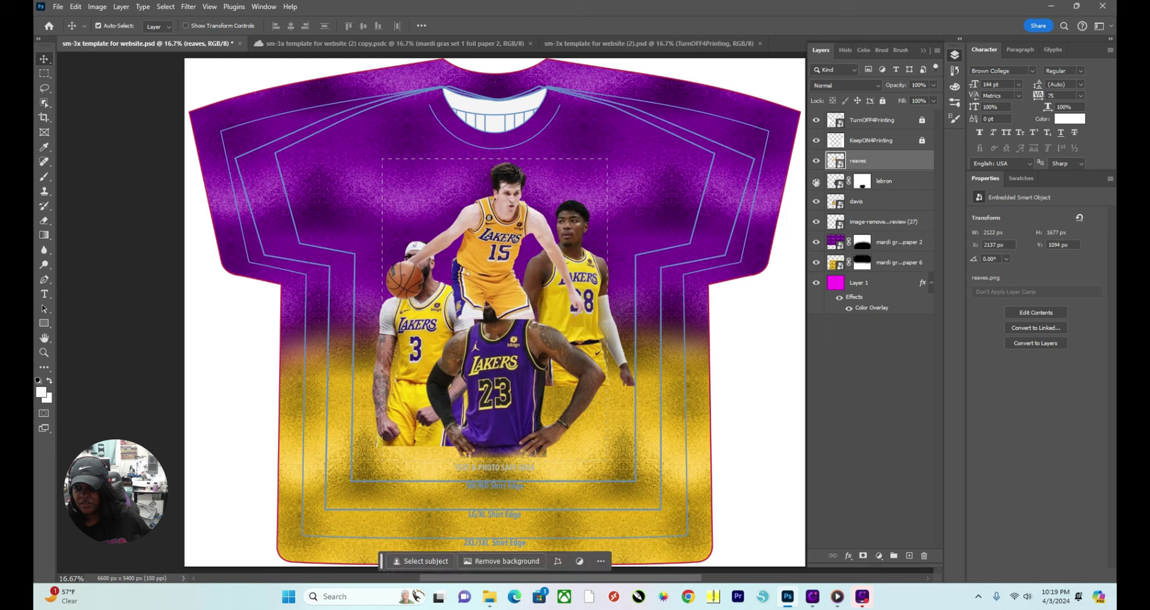
# Stack the reaves layer below the number 28 player's layer and lower him behind the other three players.
pyautogui.moveTo(903, 163); pyautogui.dragTo(903, 232)
pyautogui.moveTo(497, 251); pyautogui.dragTo(493, 273)
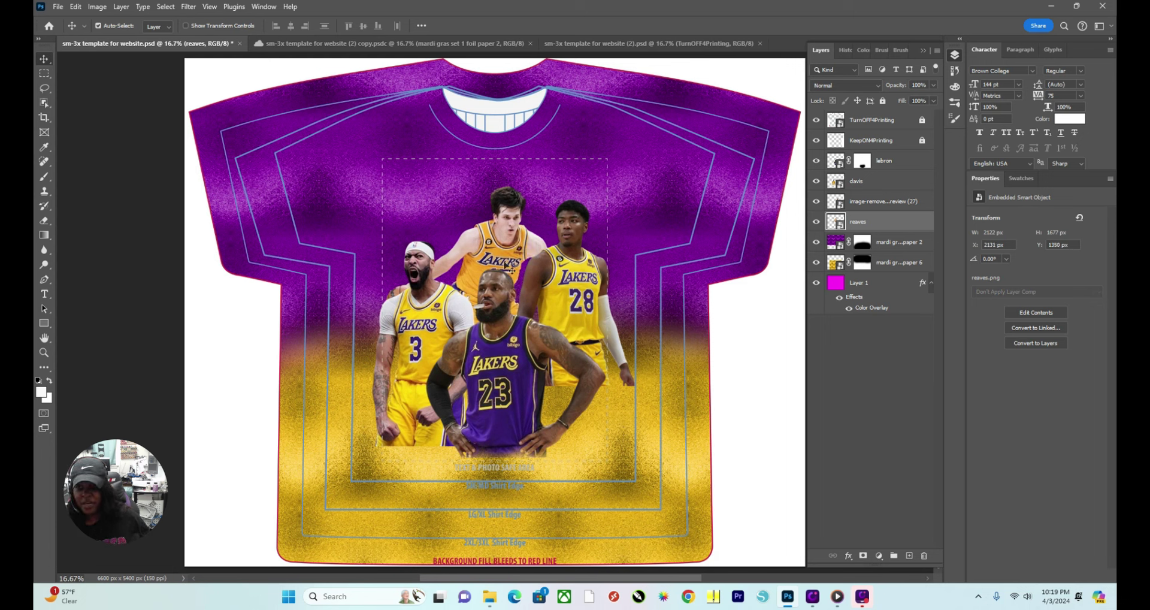
pyautogui.click(512, 268)
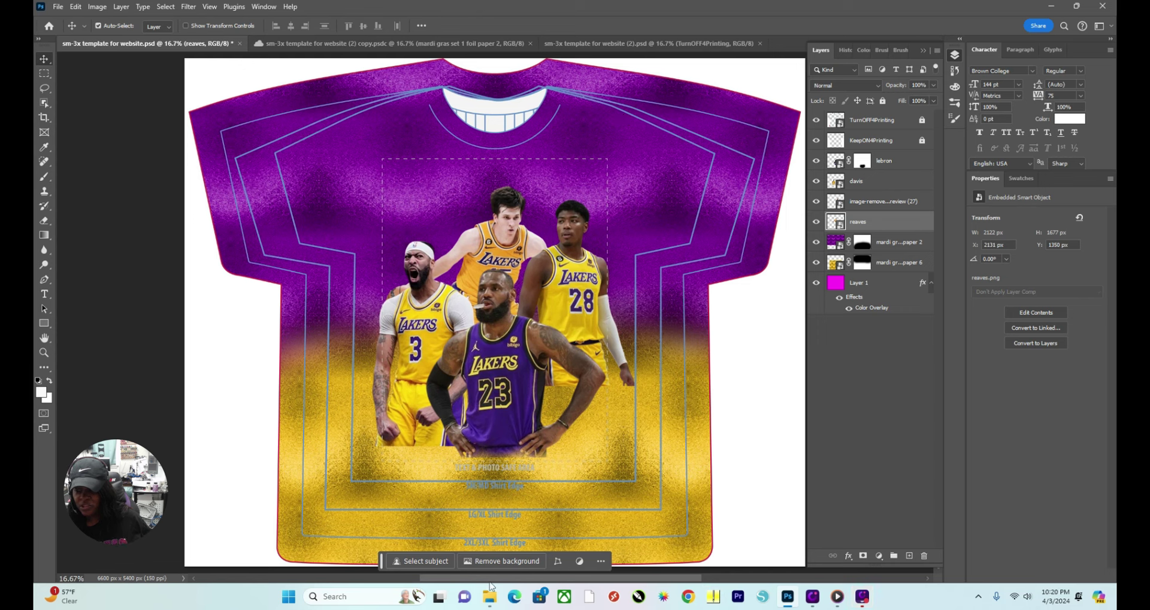
# Place the d angelo russell image from the lakers folder directly above the reaves layer, on the upper chest.
pyautogui.moveTo(491, 605)
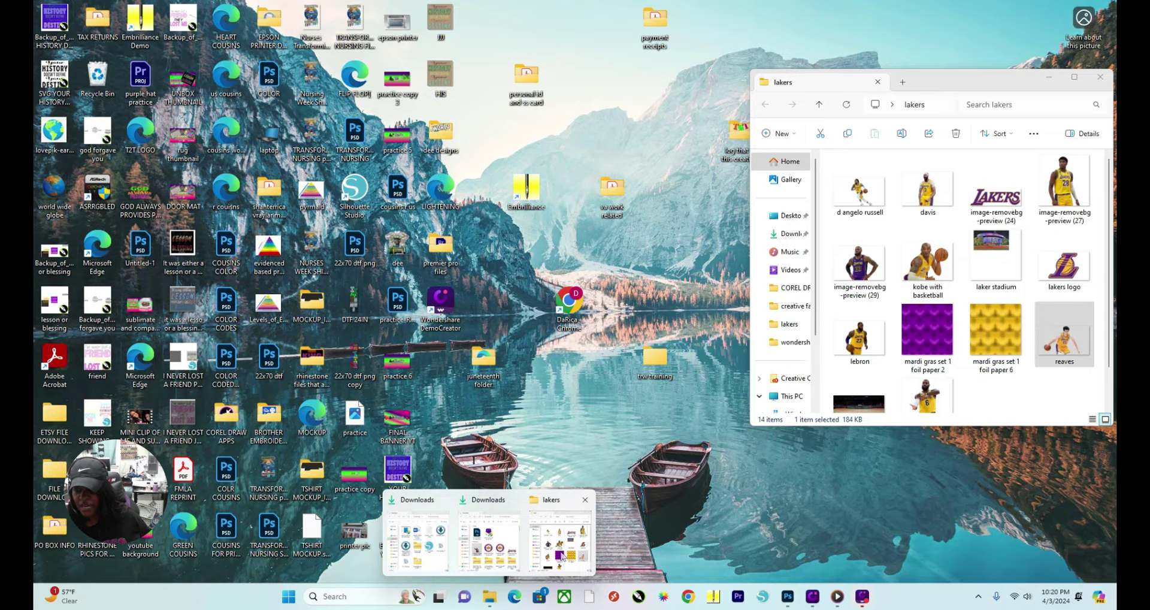
pyautogui.click(560, 537)
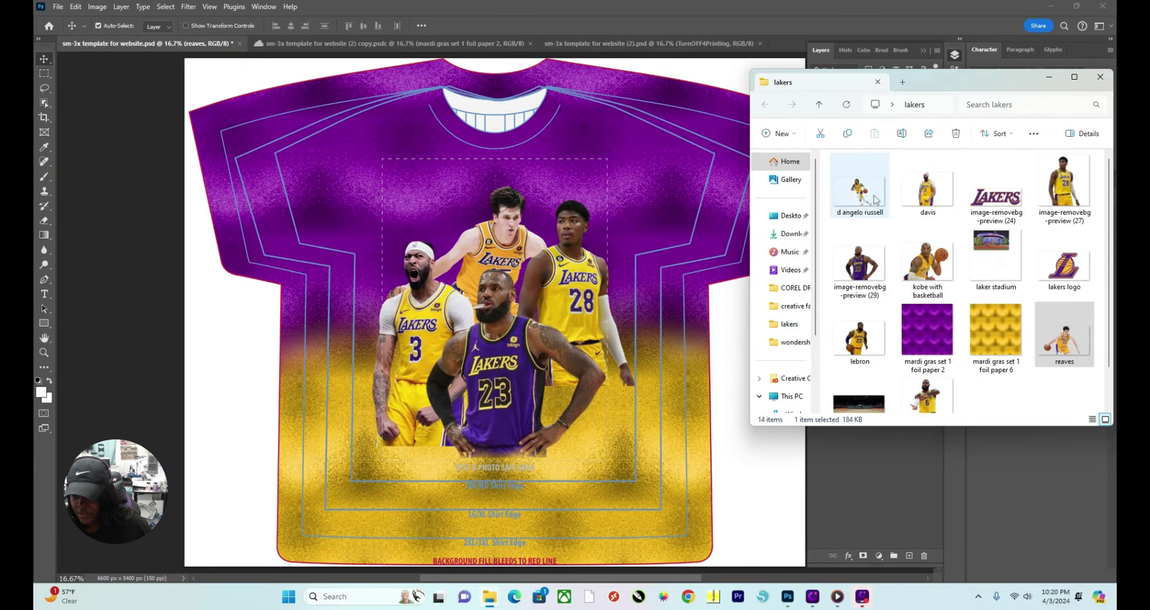
pyautogui.moveTo(864, 196); pyautogui.dragTo(568, 213)
pyautogui.moveTo(615, 260); pyautogui.dragTo(559, 227)
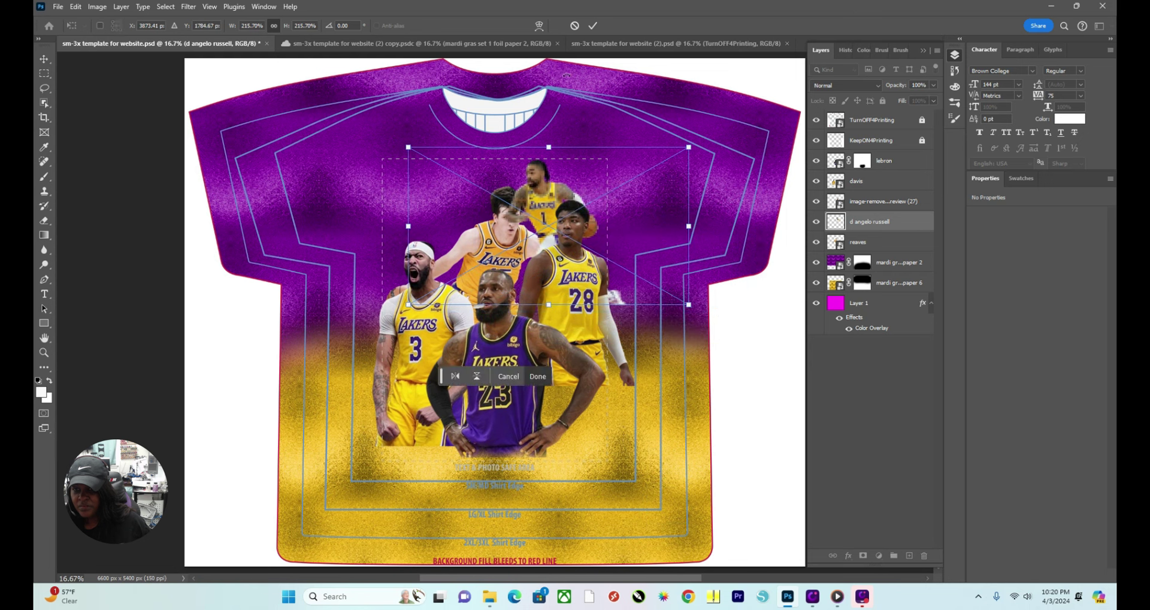
# Enlarge the d angelo russell player to about 1741 by 2087 px and position him behind the number 28 player.
pyautogui.moveTo(408, 146); pyautogui.dragTo(336, 107)
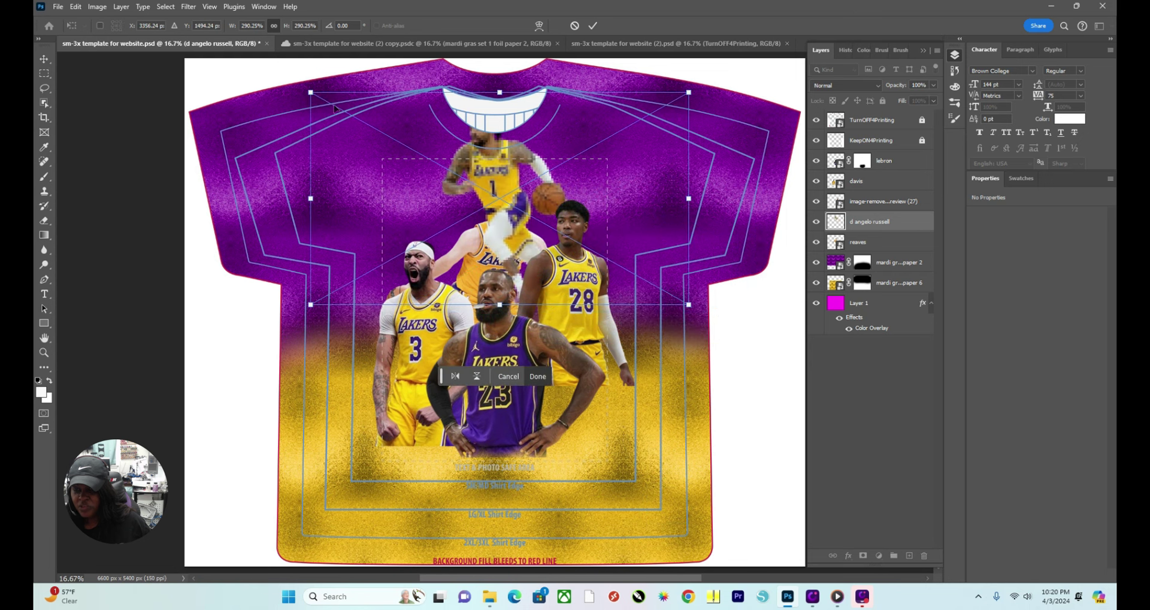
pyautogui.moveTo(511, 211); pyautogui.dragTo(553, 270)
pyautogui.click(593, 25)
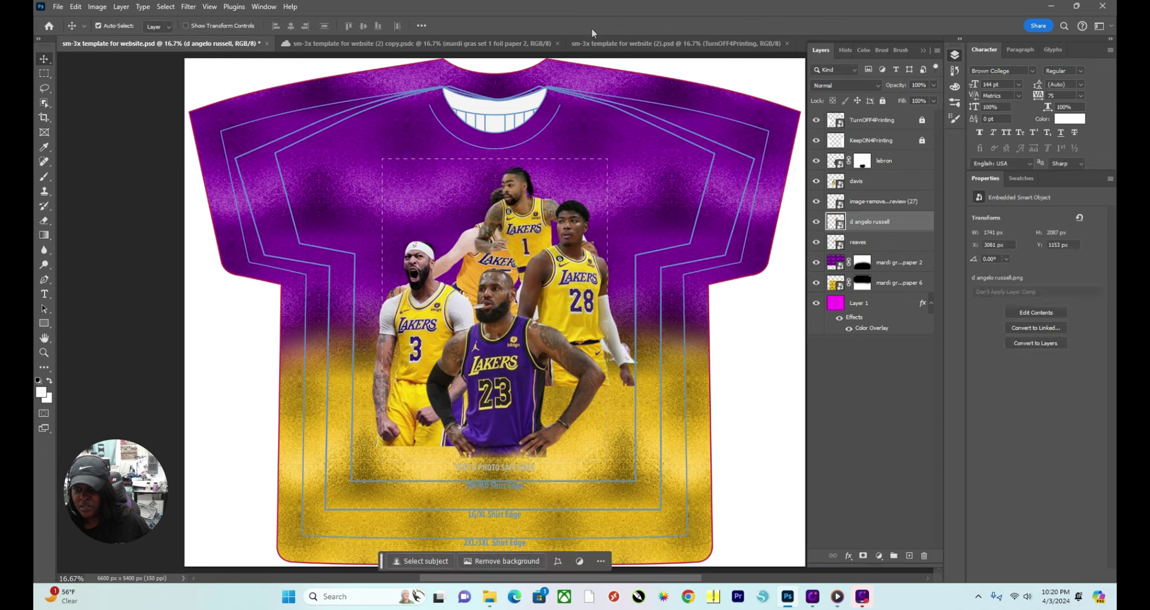
# Shift the reaves player outward to about X 1735, Y 1190 px so he stands beside d angelo russell above davis.
pyautogui.moveTo(487, 244); pyautogui.dragTo(424, 248)
pyautogui.moveTo(541, 247); pyautogui.dragTo(465, 246)
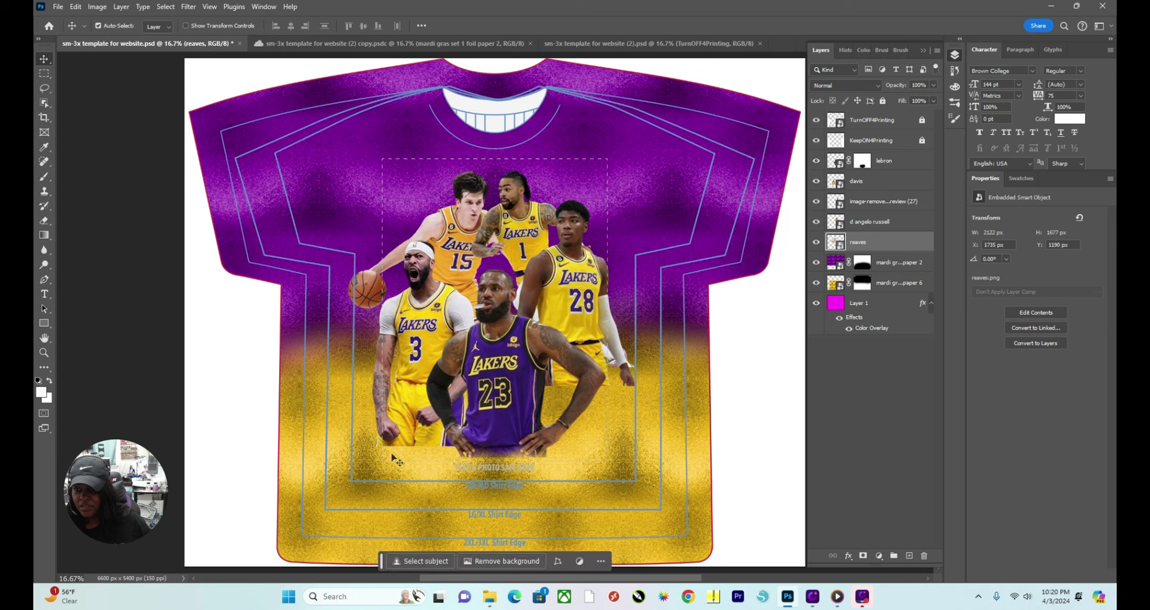
# Scale the reaves player down to about 175.4% and position him above davis on the upper chest.
pyautogui.moveTo(444, 248)
pyautogui.mouseDown()
pyautogui.moveTo(435, 248)
pyautogui.moveTo(455, 237)
pyautogui.moveTo(436, 244)
pyautogui.mouseUp()
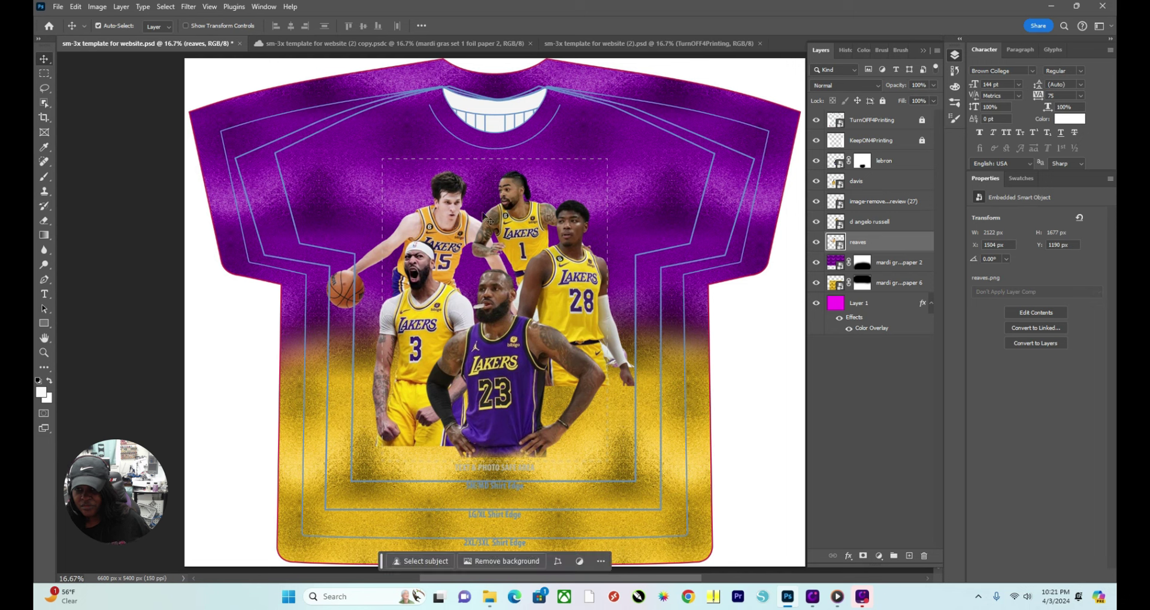
pyautogui.hotkey('ctrl', 't')
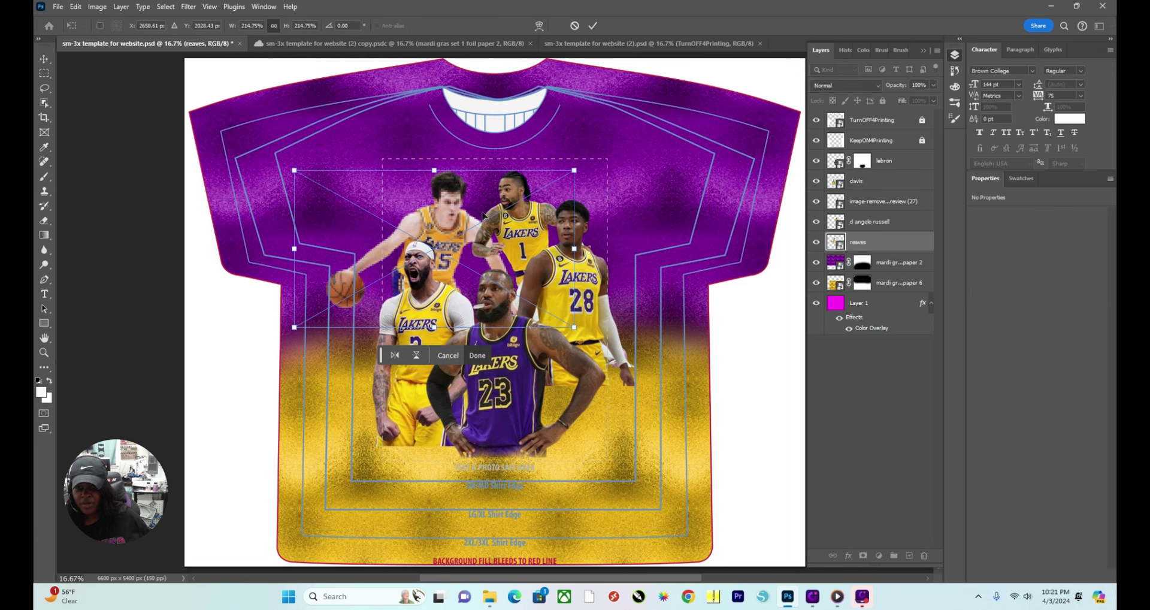
pyautogui.moveTo(295, 248); pyautogui.dragTo(346, 258)
pyautogui.moveTo(465, 259); pyautogui.dragTo(451, 235)
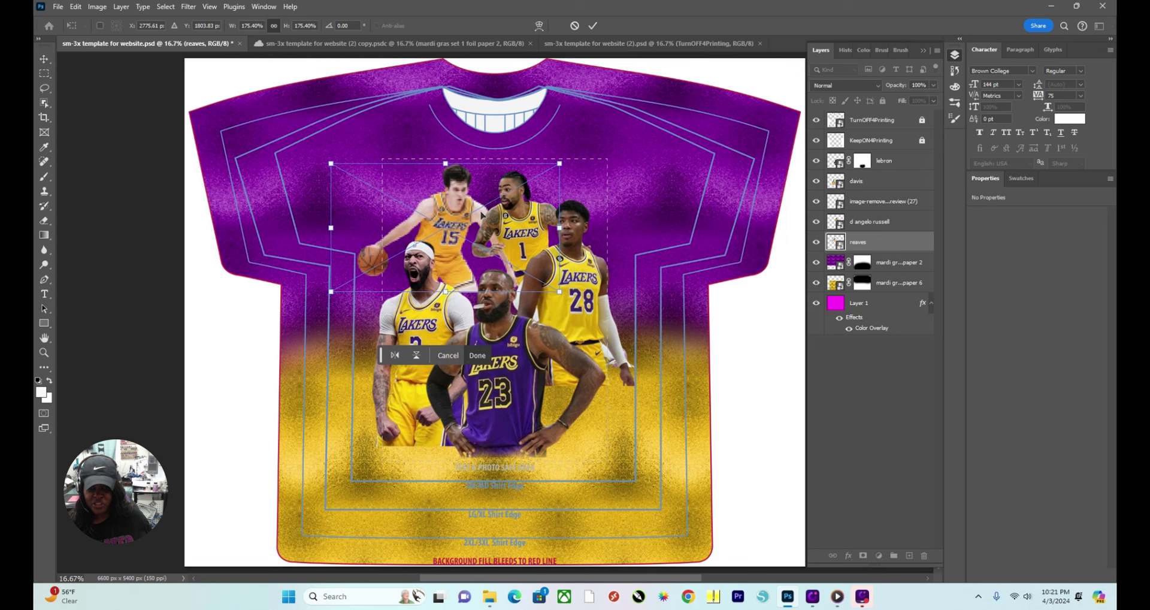
pyautogui.click(594, 25)
# Arrange reaves and d angelo russell side by side at about Y 1194 px, and lower the number 28 player beside lebron.
pyautogui.moveTo(517, 262); pyautogui.dragTo(538, 262)
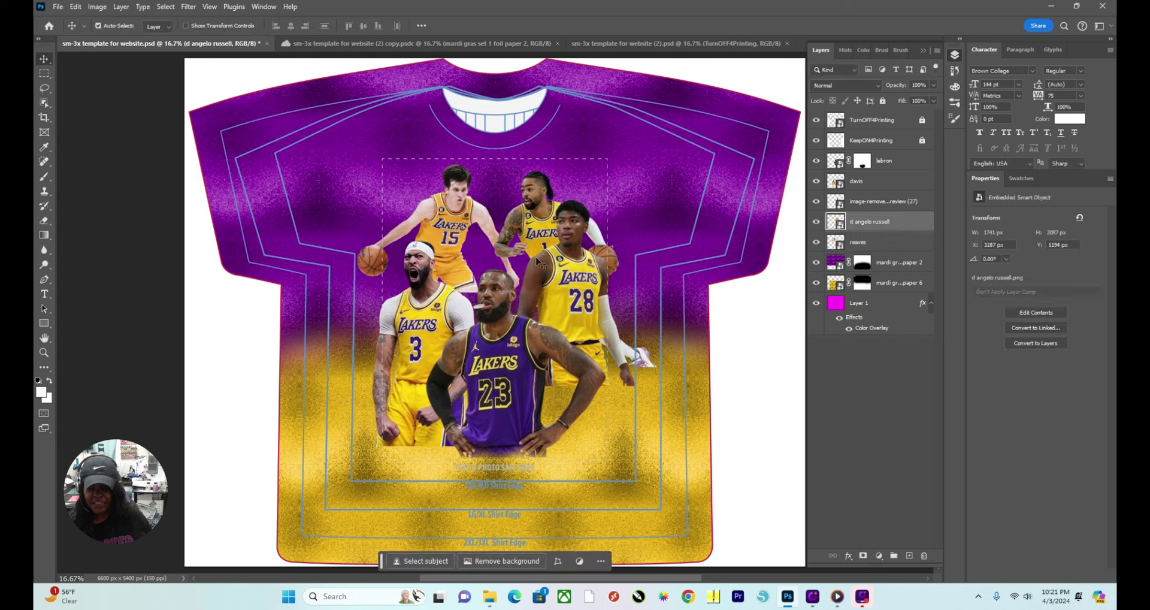
pyautogui.moveTo(588, 227)
pyautogui.mouseDown()
pyautogui.moveTo(588, 268)
pyautogui.moveTo(575, 245)
pyautogui.moveTo(584, 240)
pyautogui.mouseUp()
pyautogui.moveTo(451, 227); pyautogui.dragTo(465, 233)
pyautogui.moveTo(568, 235); pyautogui.dragTo(534, 235)
# Raise the lebron player so he stands centred between davis and the number 28 player.
pyautogui.moveTo(490, 313); pyautogui.dragTo(493, 293)
pyautogui.click(465, 249)
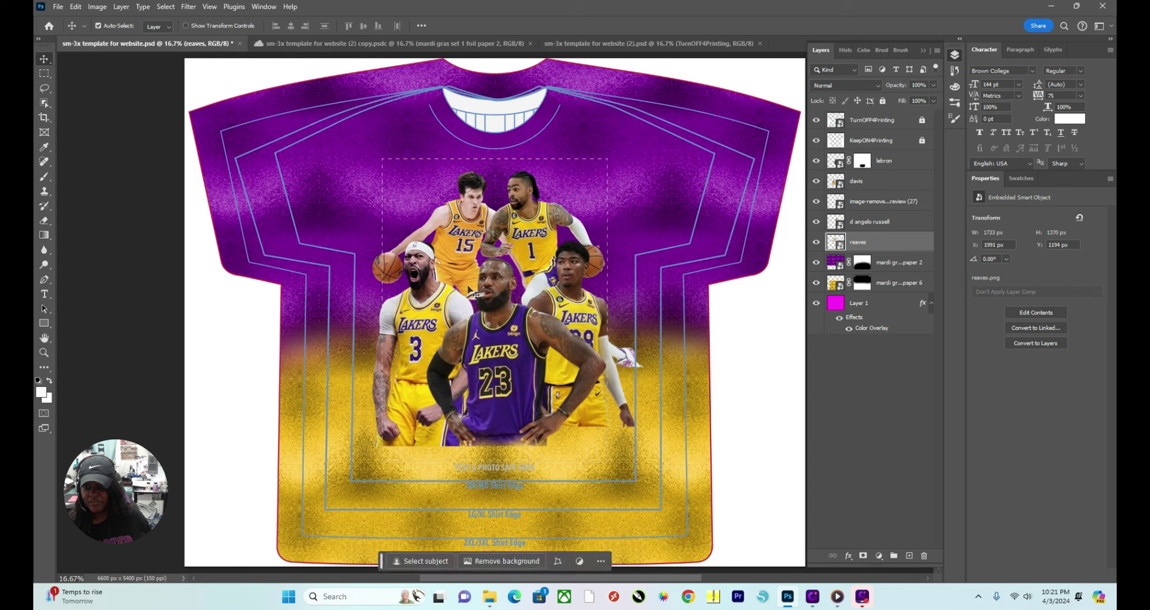
pyautogui.moveTo(498, 326)
pyautogui.mouseDown()
pyautogui.moveTo(498, 305)
pyautogui.moveTo(505, 312)
pyautogui.mouseUp()
# Scale the davis player down to about 221.5% and move him in close beside lebron.
pyautogui.click(425, 334)
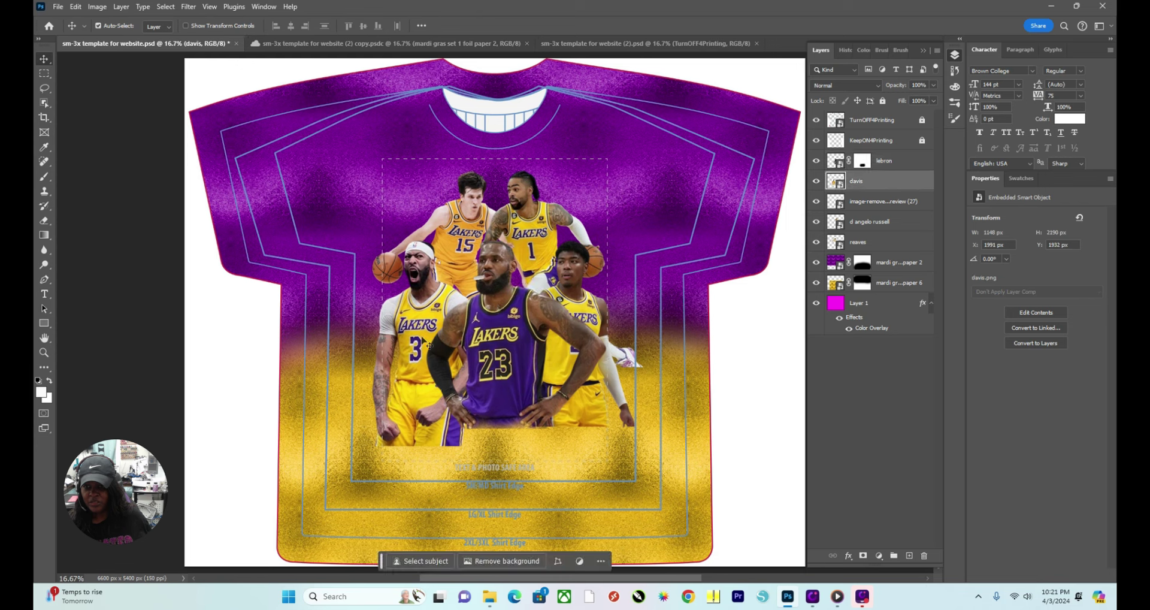
pyautogui.hotkey('ctrl', 't')
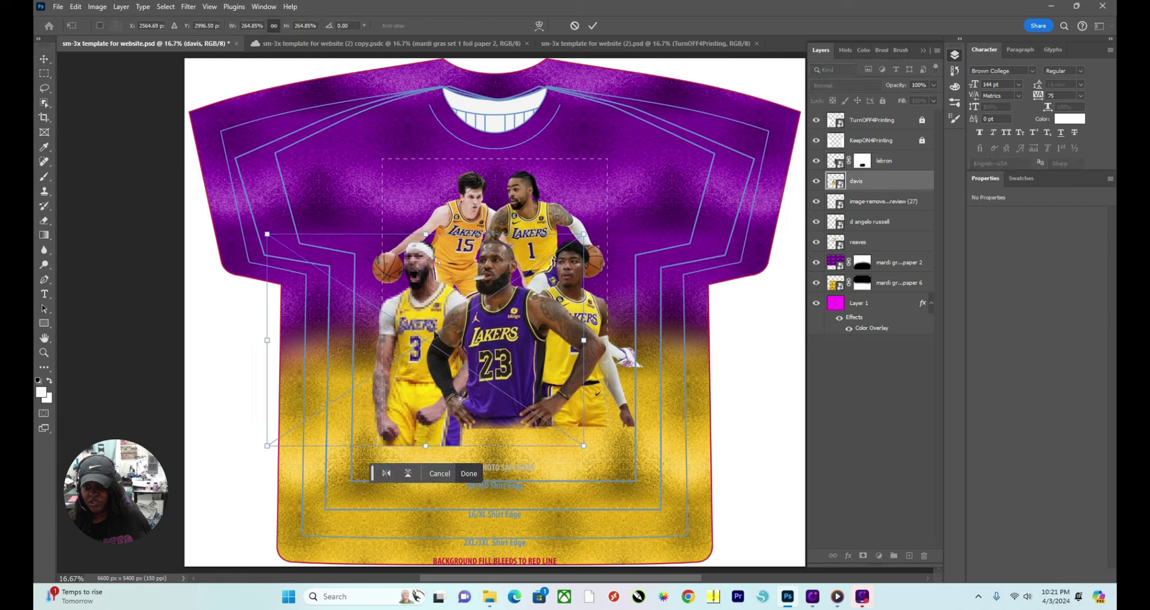
pyautogui.moveTo(583, 447); pyautogui.dragTo(532, 411)
pyautogui.moveTo(399, 387); pyautogui.dragTo(435, 394)
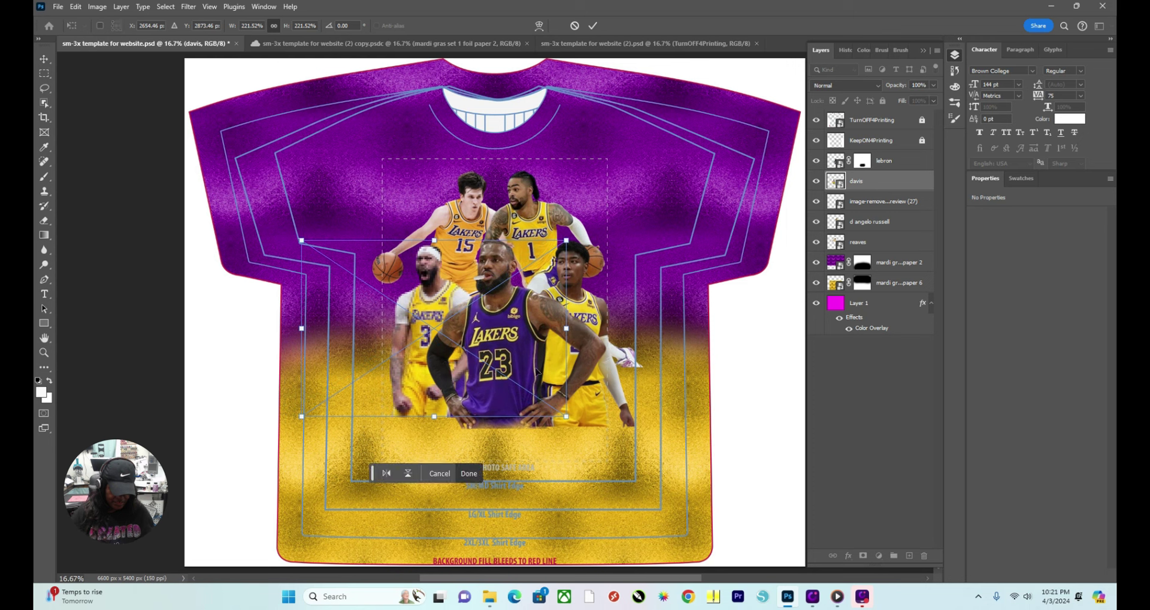
pyautogui.click(593, 26)
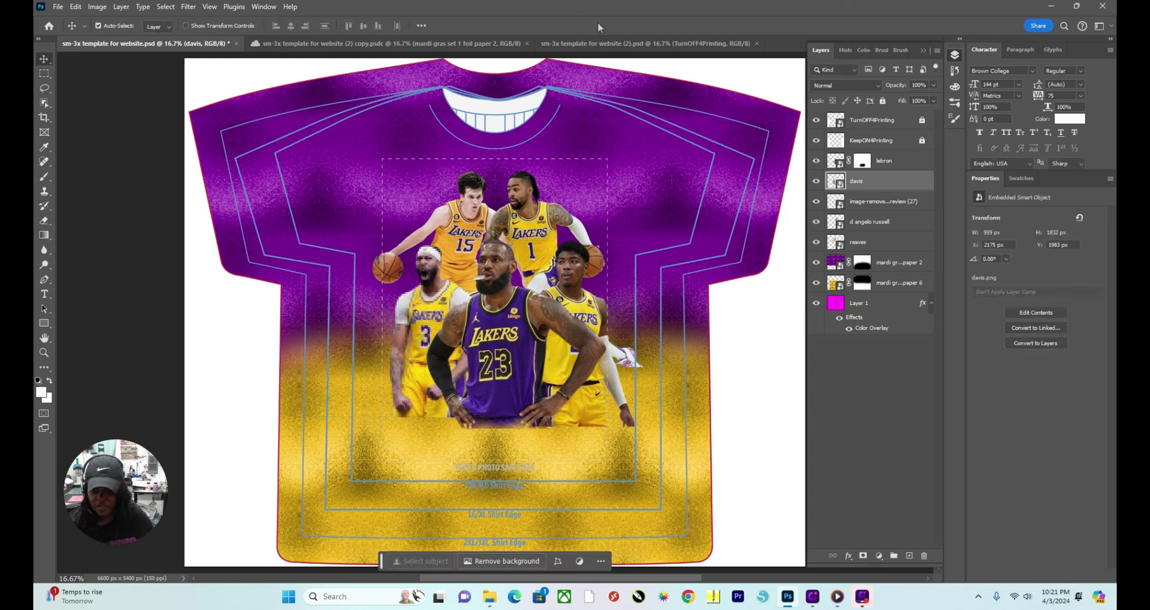
# Nudge davis to about X 2180, Y 2007 px and lebron to about X 2566, Y 1879 px.
pyautogui.moveTo(436, 306); pyautogui.dragTo(437, 306)
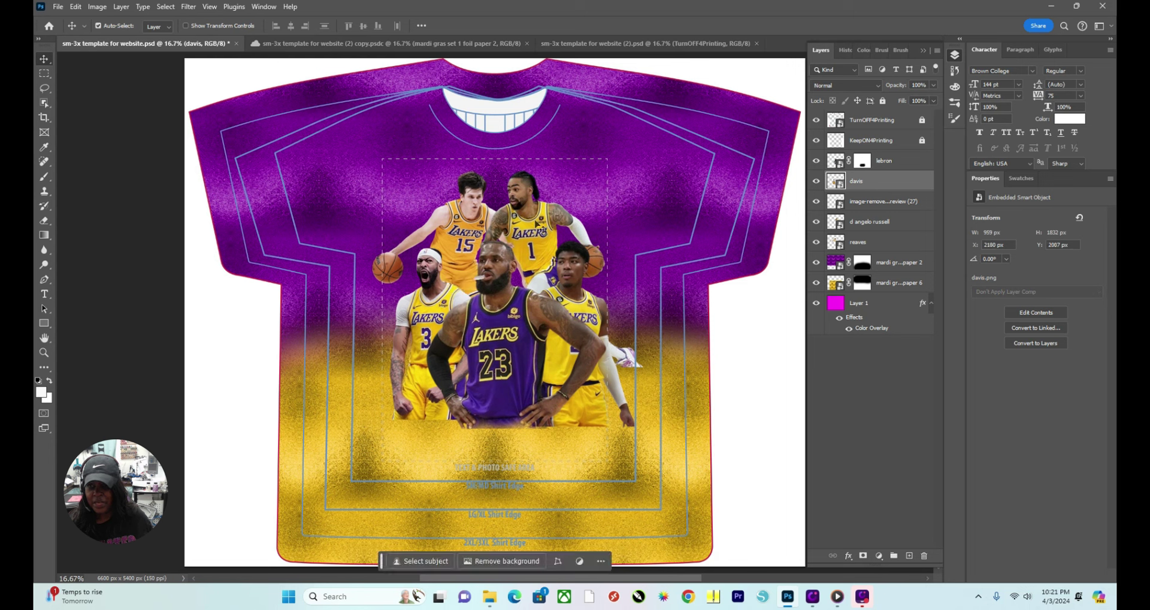
pyautogui.moveTo(536, 224)
pyautogui.mouseDown()
pyautogui.moveTo(515, 236)
pyautogui.moveTo(537, 240)
pyautogui.mouseUp()
pyautogui.moveTo(499, 411); pyautogui.dragTo(500, 407)
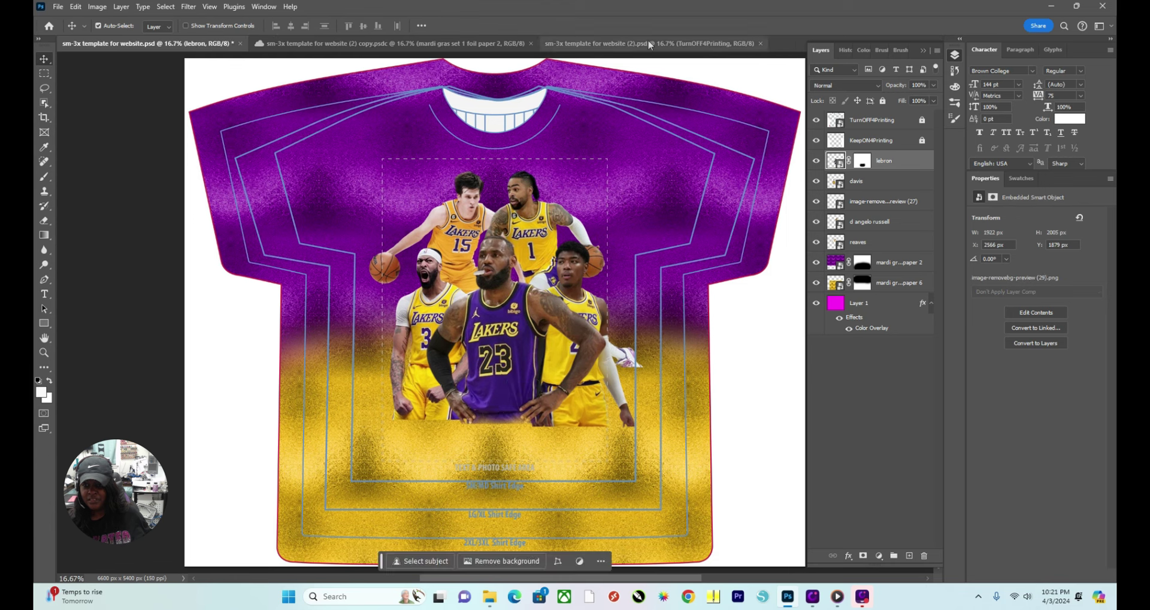
# Add a layer mask to davis and fade his lower edge with a 417 px soft round brush in black.
pyautogui.click(446, 381)
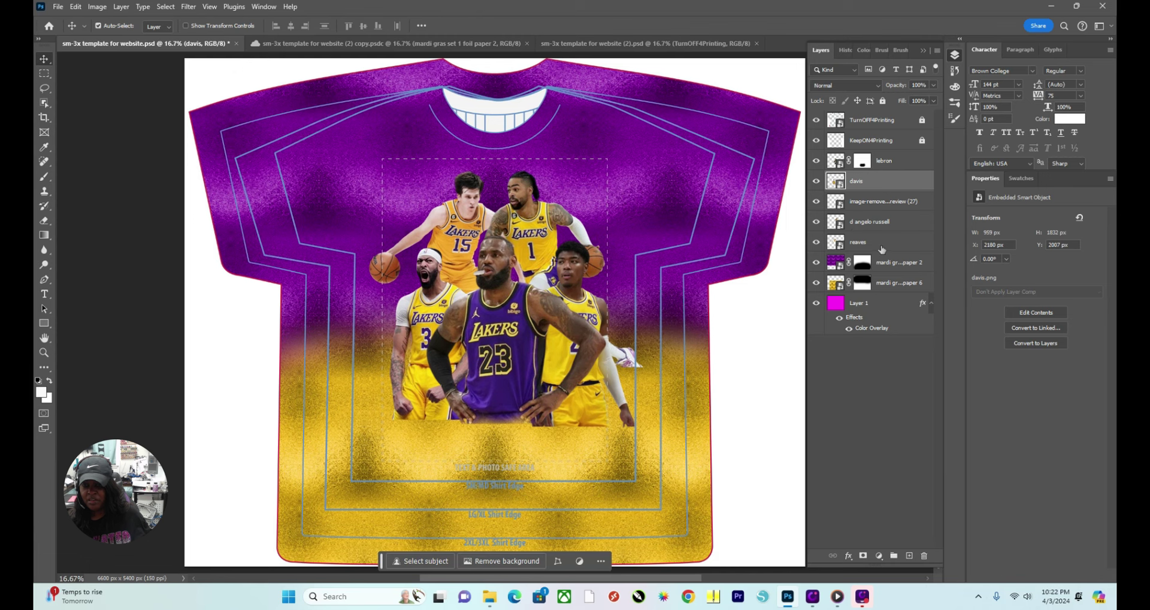
pyautogui.click(864, 556)
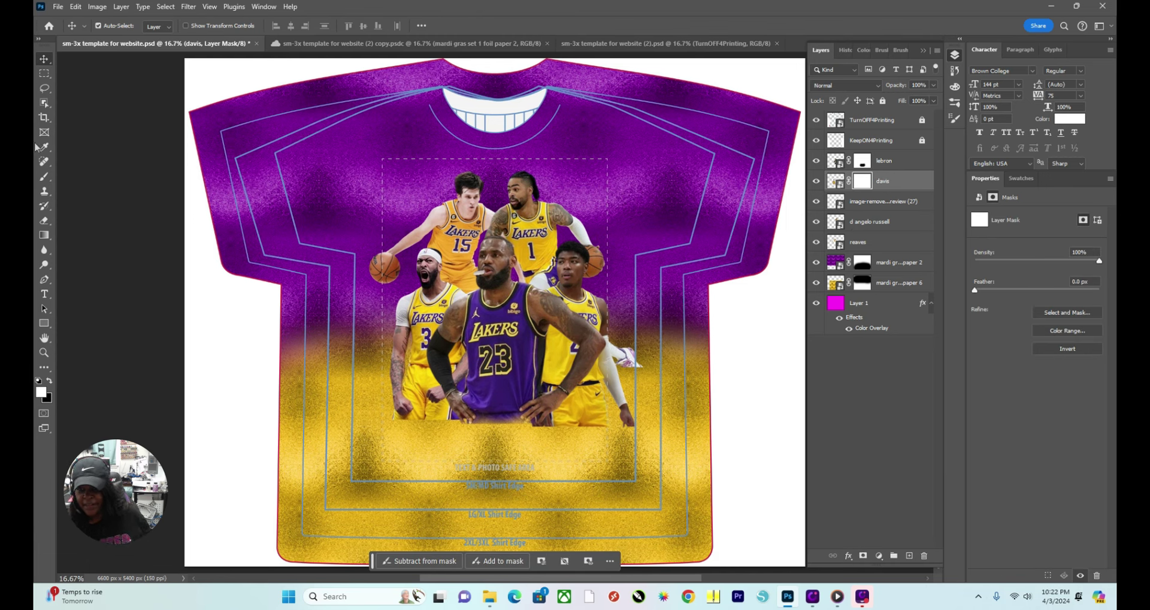
pyautogui.click(44, 177)
pyautogui.click(80, 176)
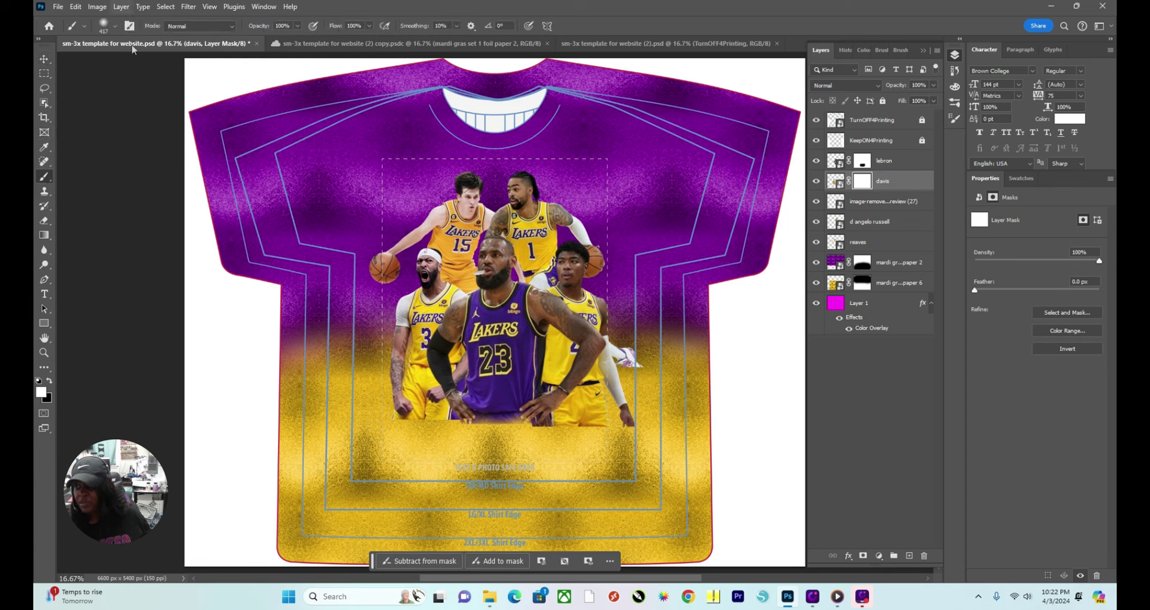
pyautogui.click(115, 27)
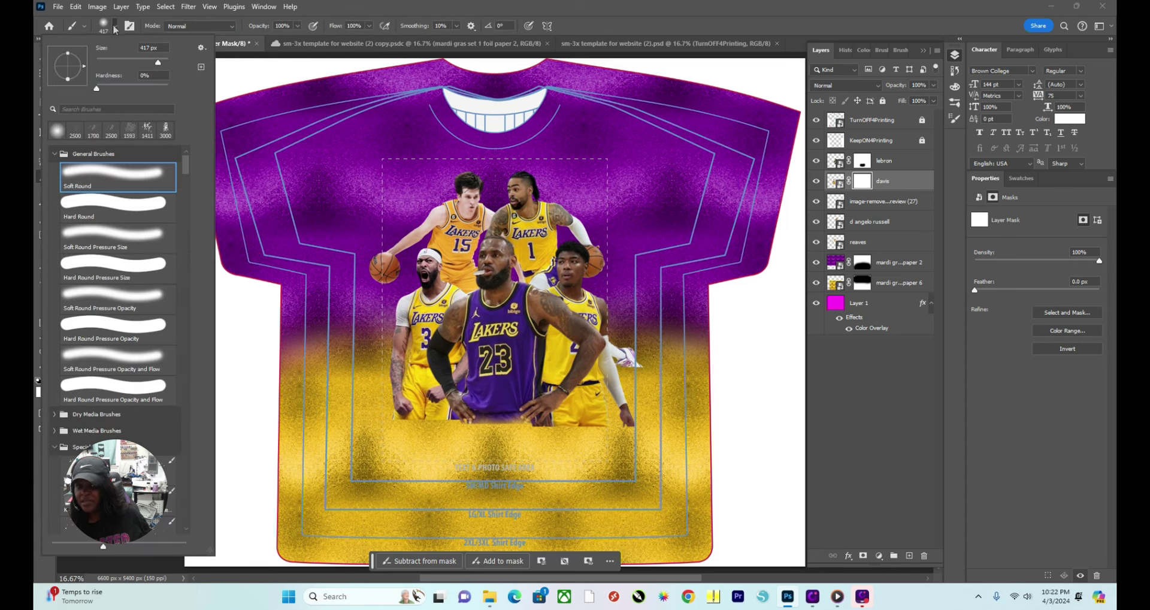
pyautogui.click(411, 396)
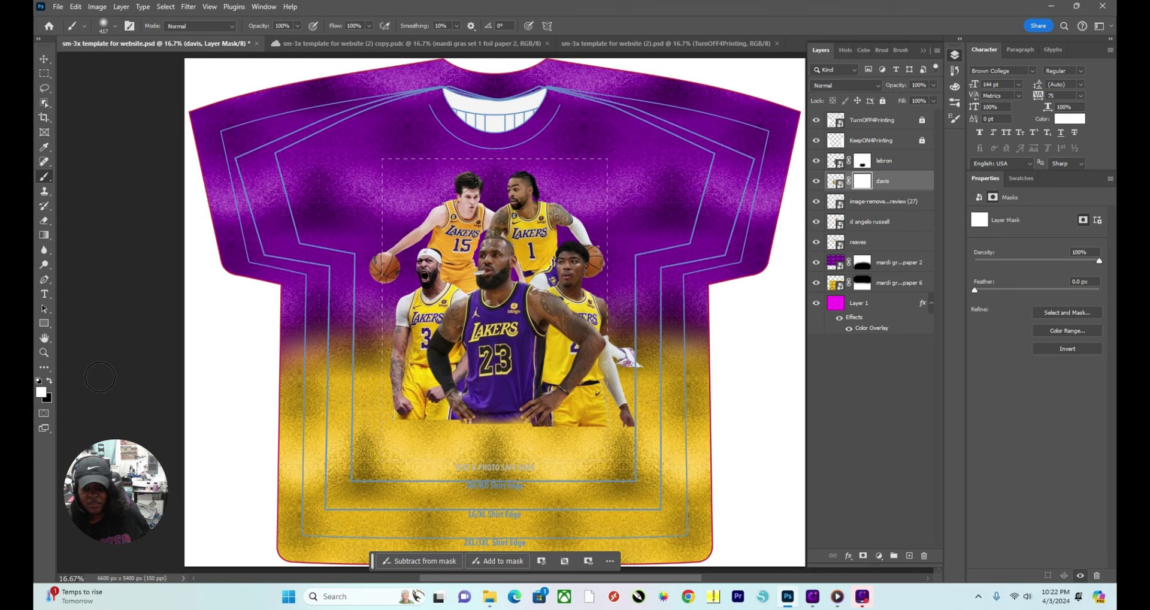
pyautogui.click(50, 382)
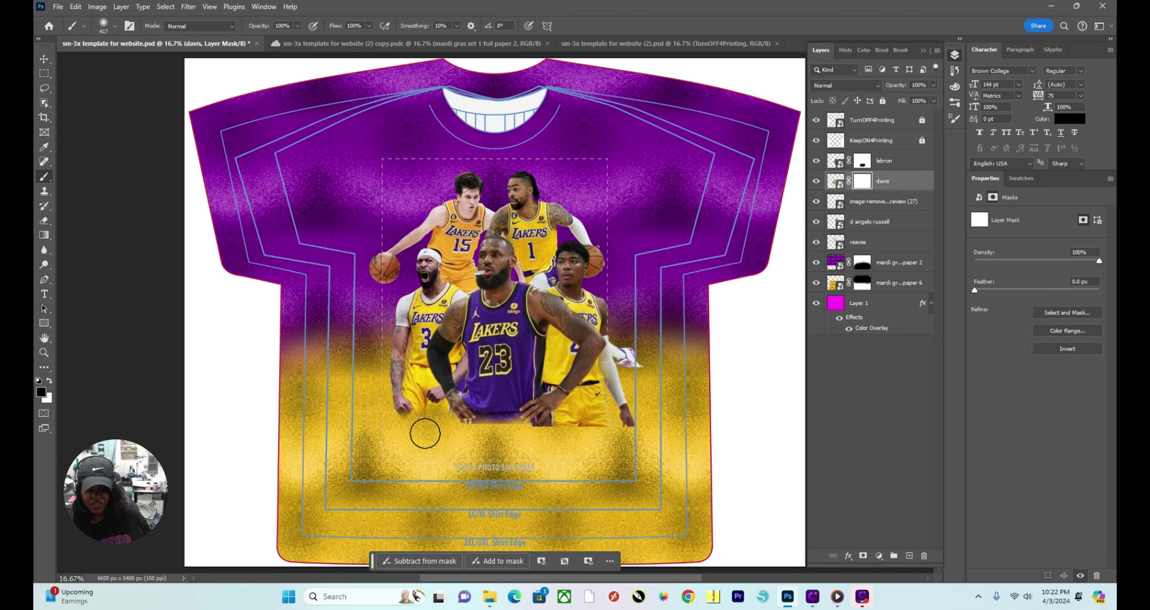
pyautogui.moveTo(451, 423); pyautogui.dragTo(451, 417)
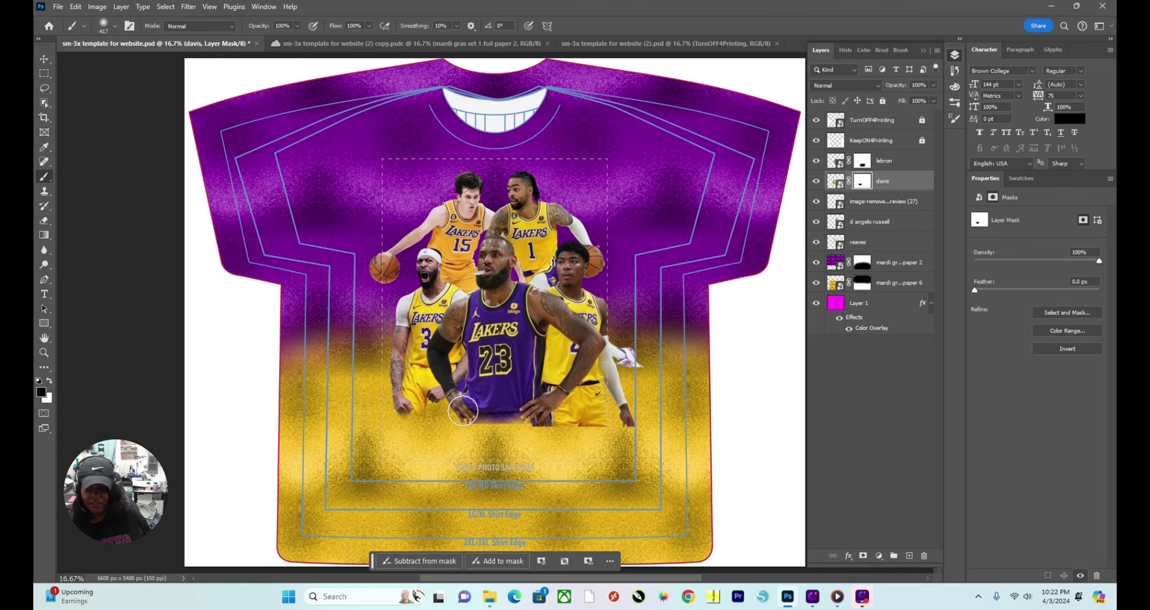
pyautogui.click(44, 60)
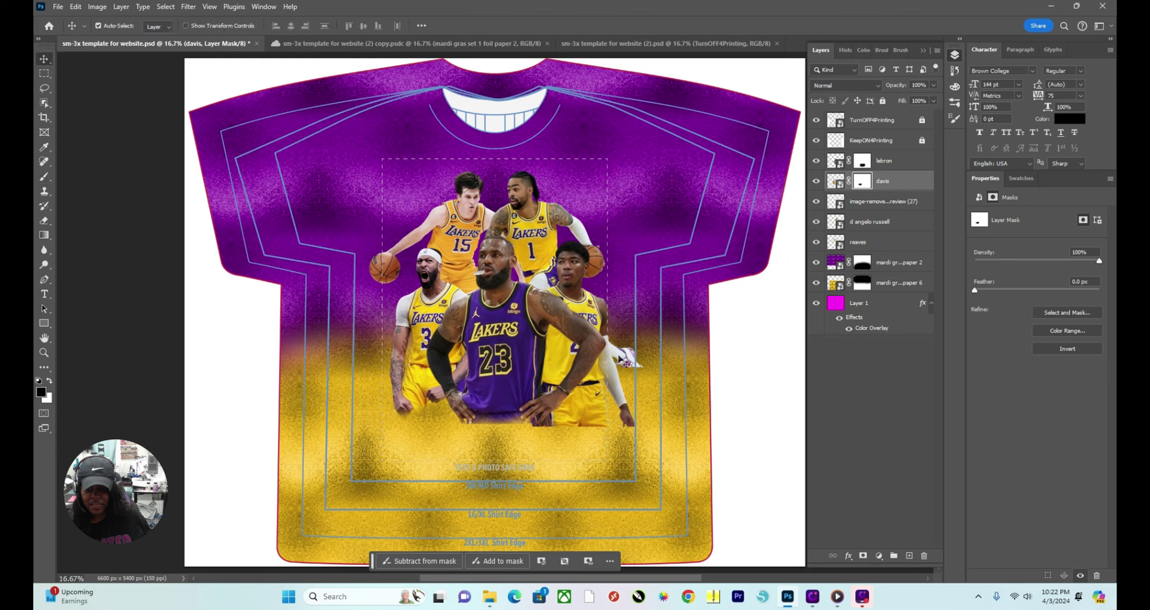
# Add a layer mask to the number 28 player's layer and brush black along his cut-off lower edge to fade it.
pyautogui.click(589, 398)
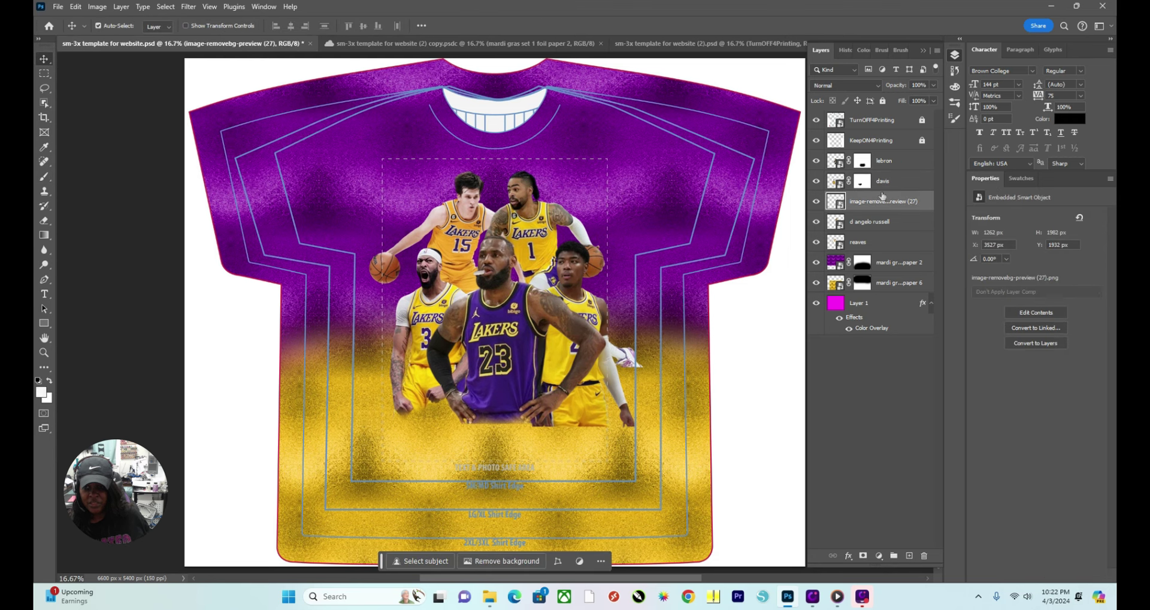
pyautogui.click(863, 556)
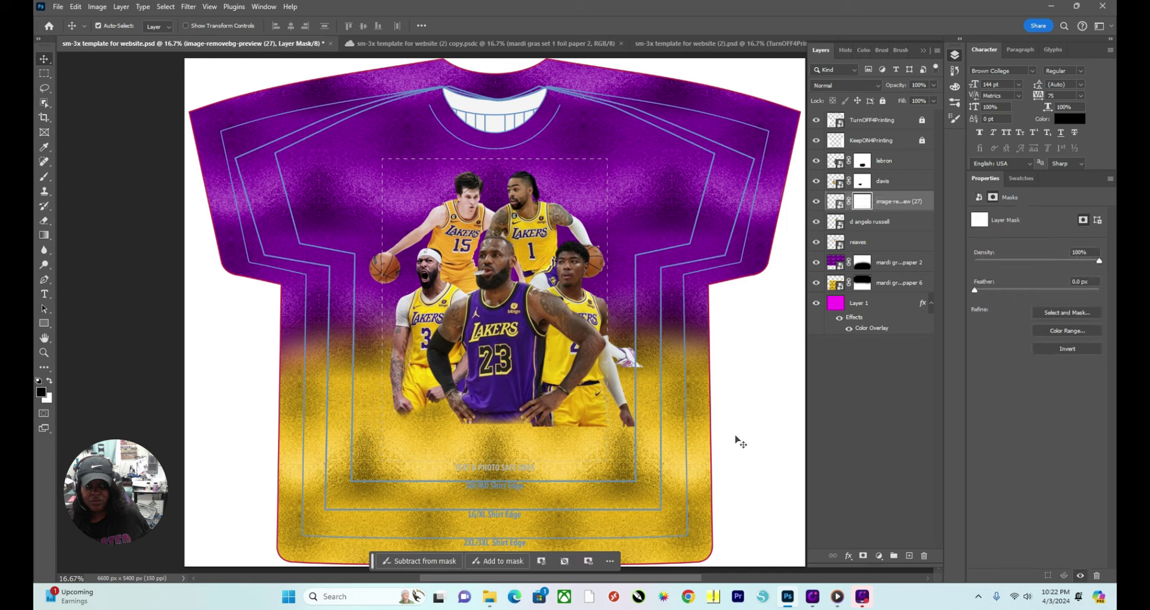
pyautogui.click(45, 176)
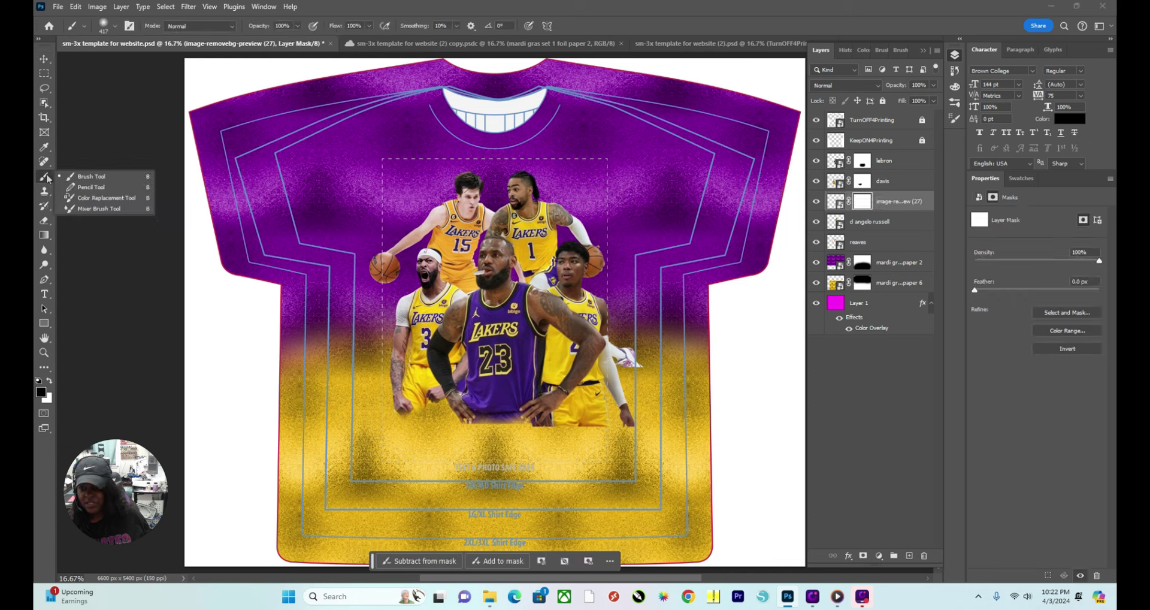
pyautogui.click(78, 176)
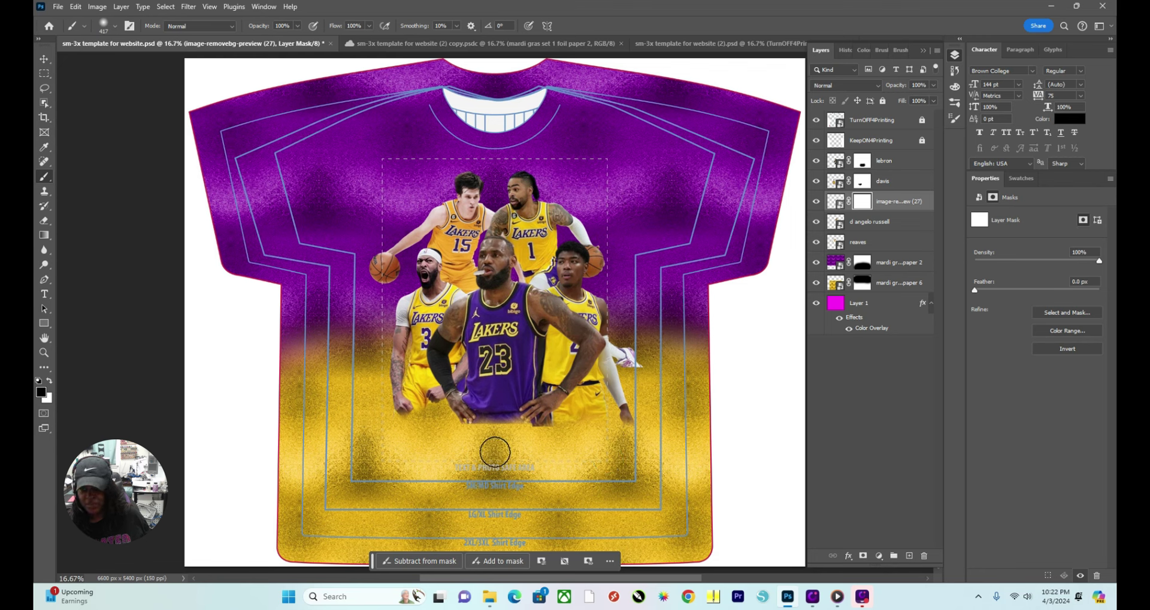
pyautogui.moveTo(505, 441); pyautogui.dragTo(479, 452)
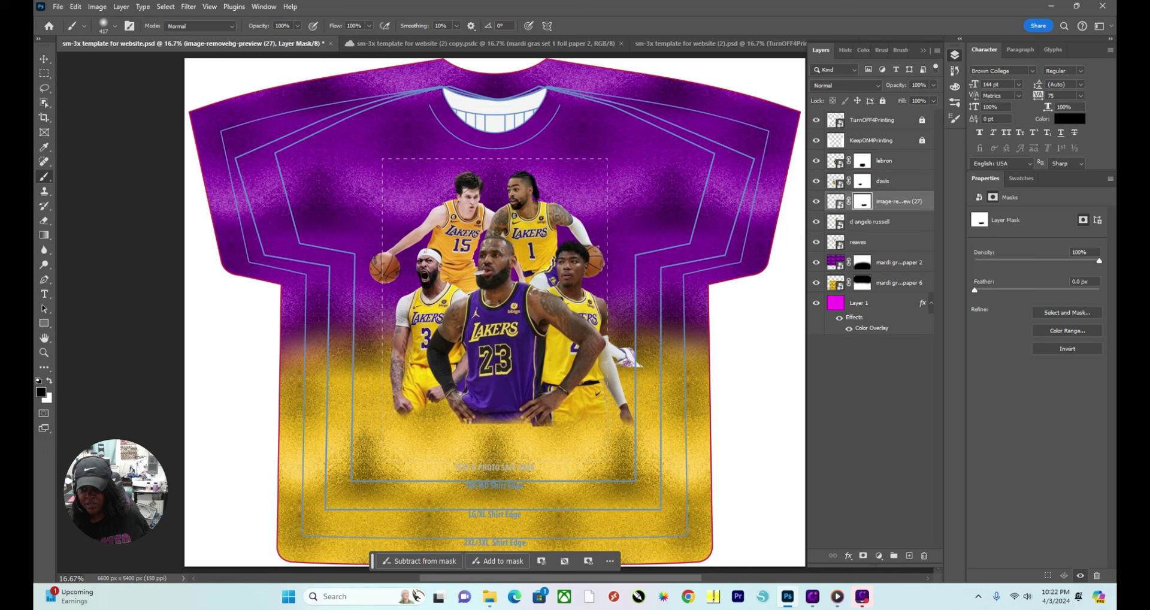
pyautogui.click(44, 58)
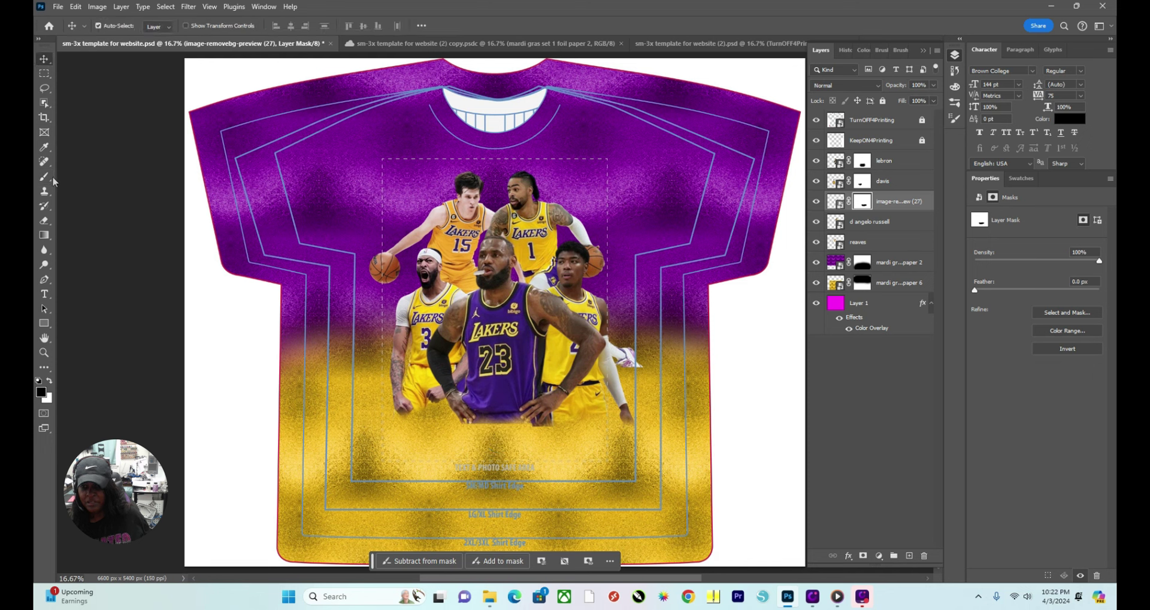
# Touch up lebron's existing layer mask along his lower edge with the black soft brush.
pyautogui.click(502, 324)
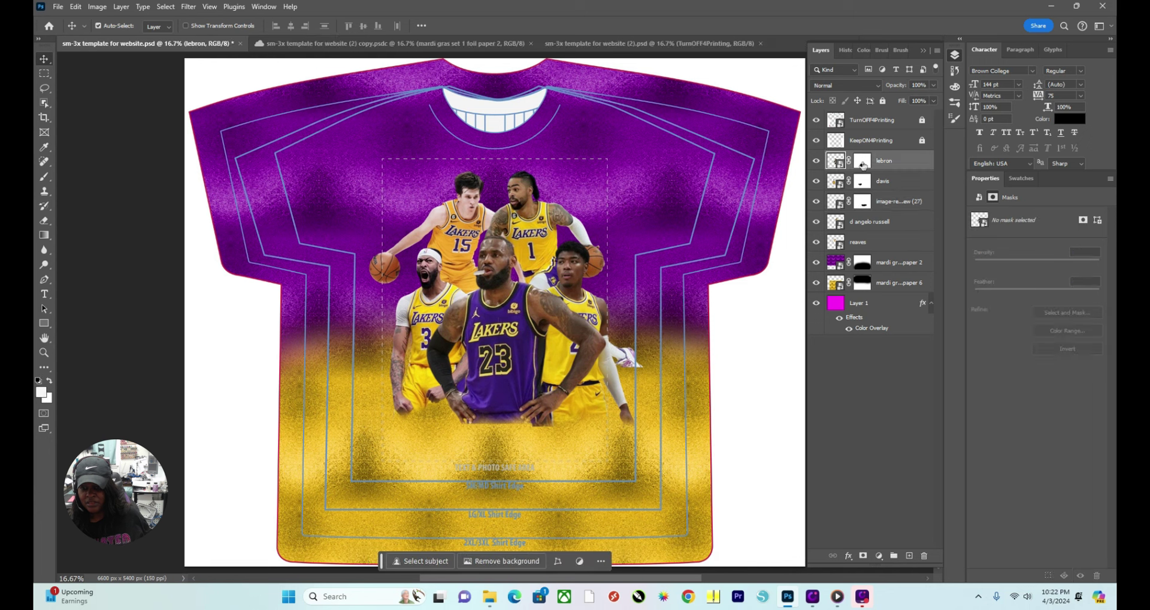
pyautogui.click(863, 165)
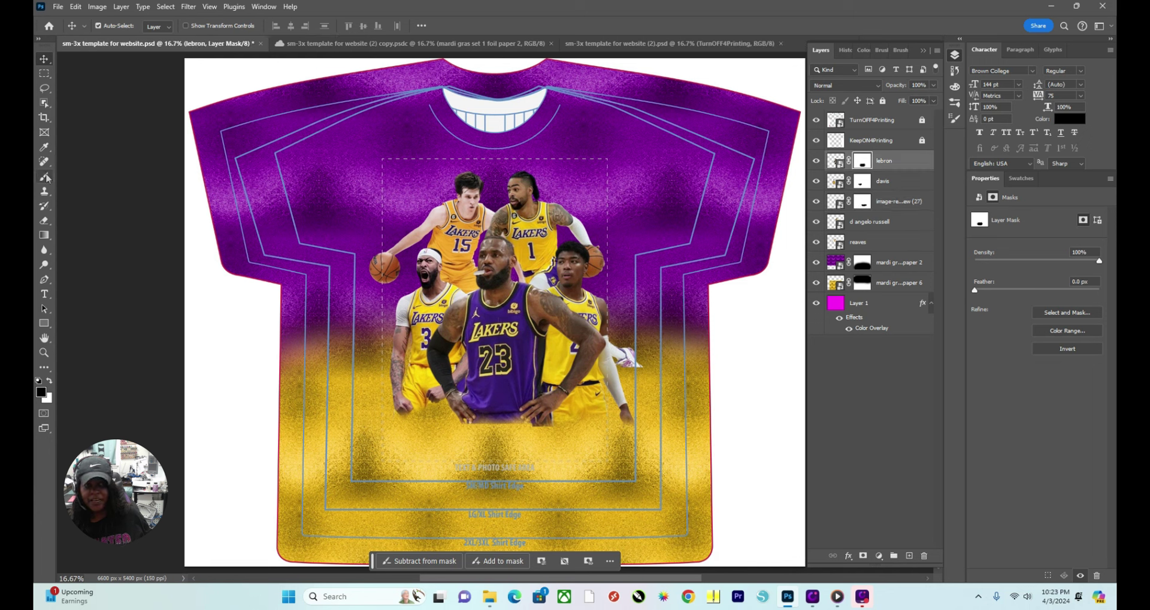
pyautogui.moveTo(47, 178); pyautogui.dragTo(83, 178)
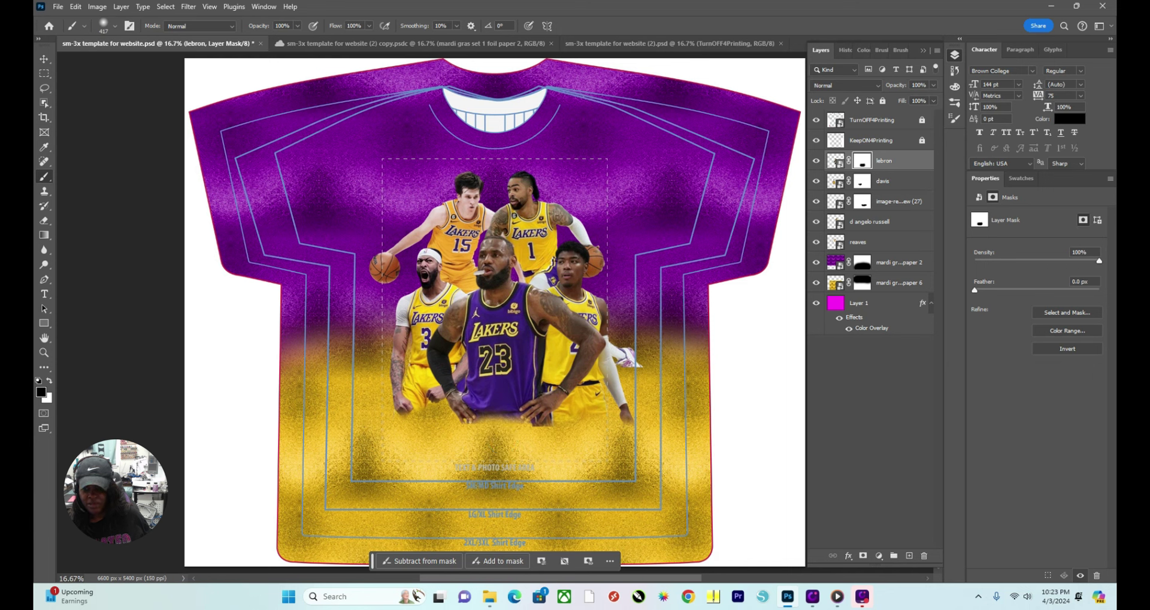
pyautogui.click(45, 60)
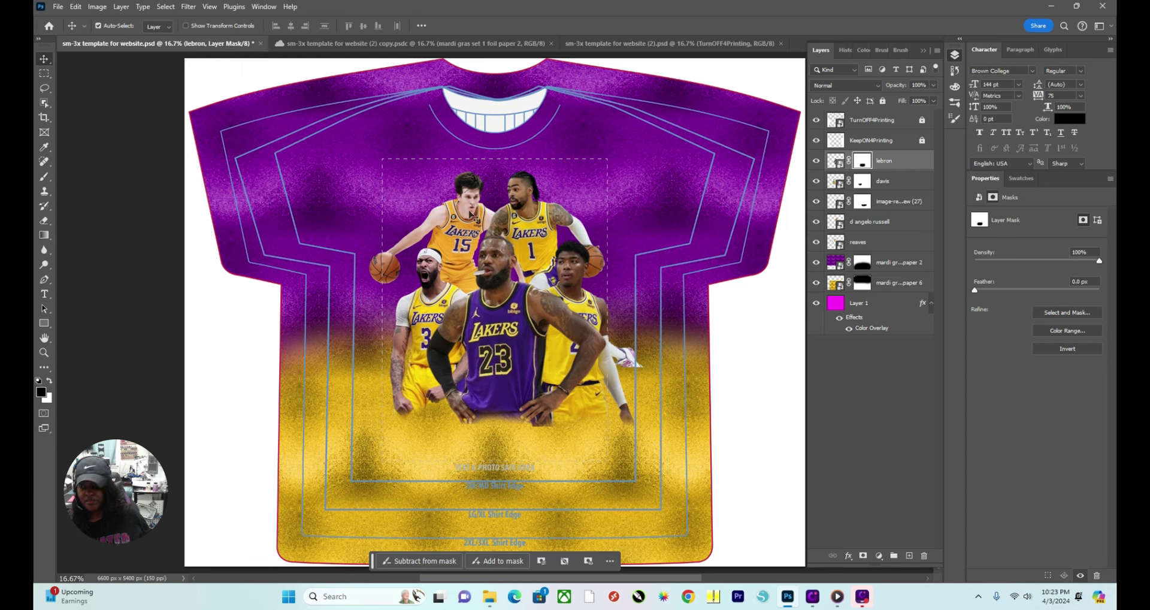
# Add a layer mask to d angelo russell and brush out his shoe showing beside the number 28 player's arm.
pyautogui.click(633, 360)
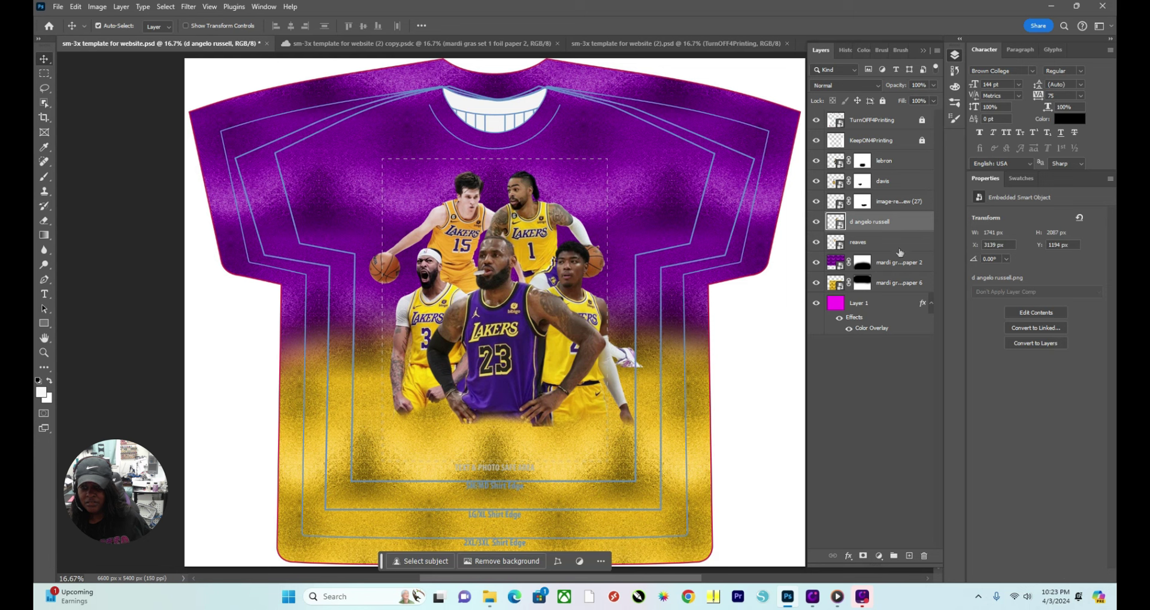
pyautogui.click(863, 556)
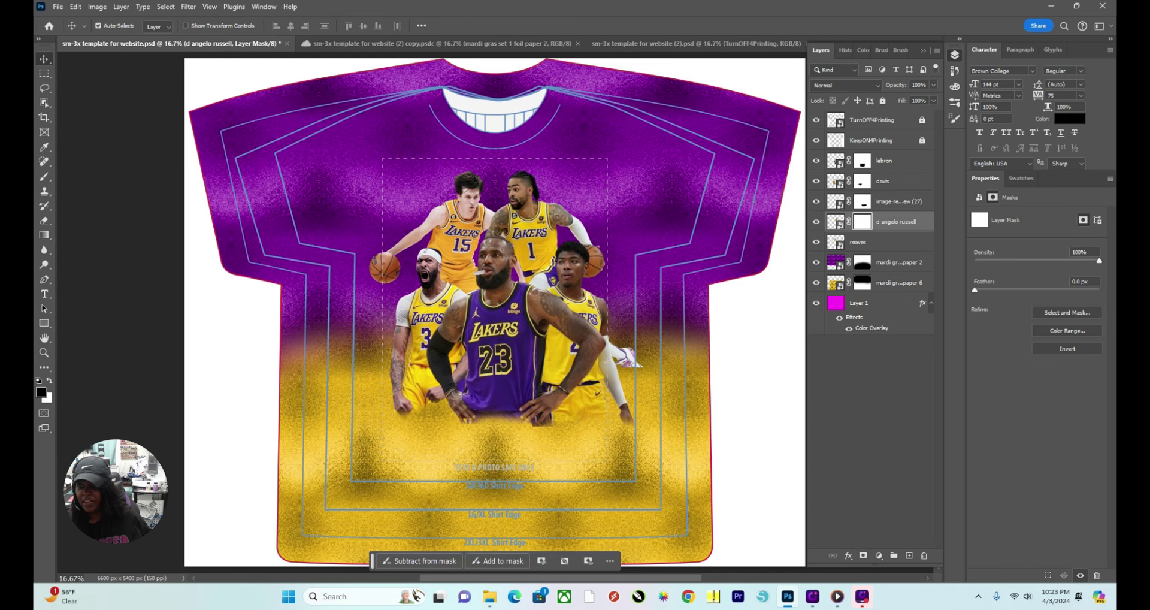
pyautogui.moveTo(44, 176); pyautogui.dragTo(84, 177)
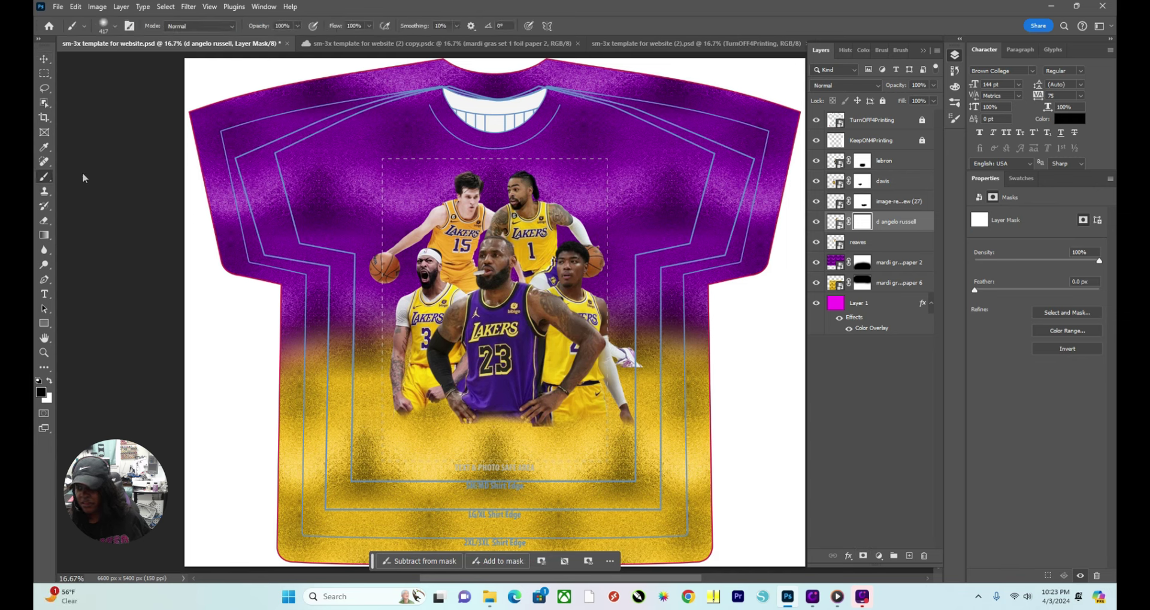
pyautogui.moveTo(658, 386); pyautogui.dragTo(630, 343)
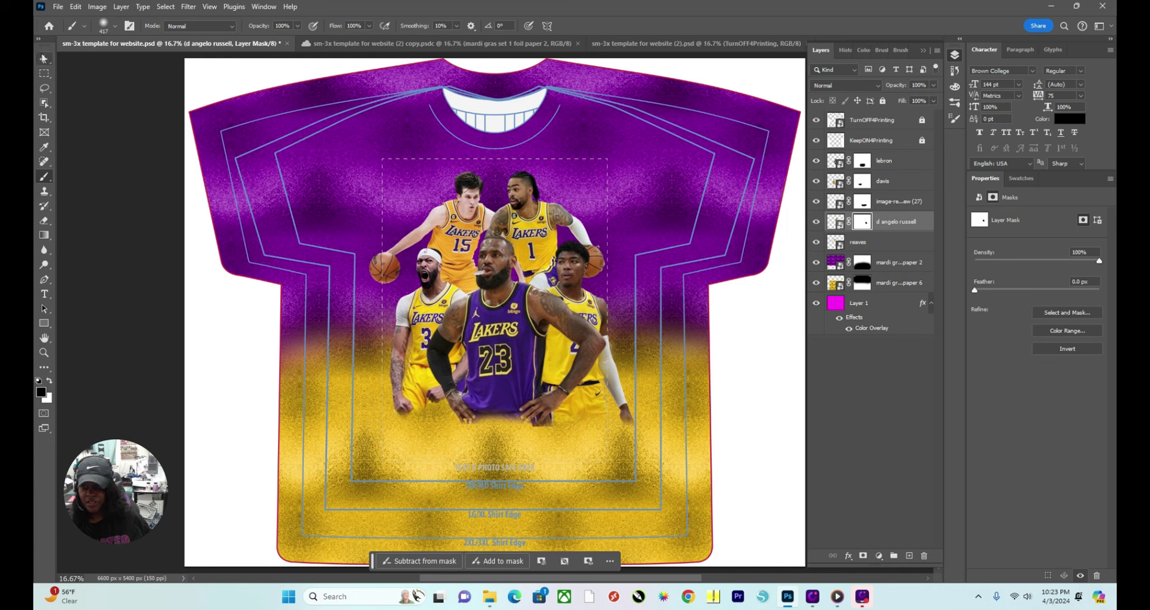
pyautogui.click(44, 59)
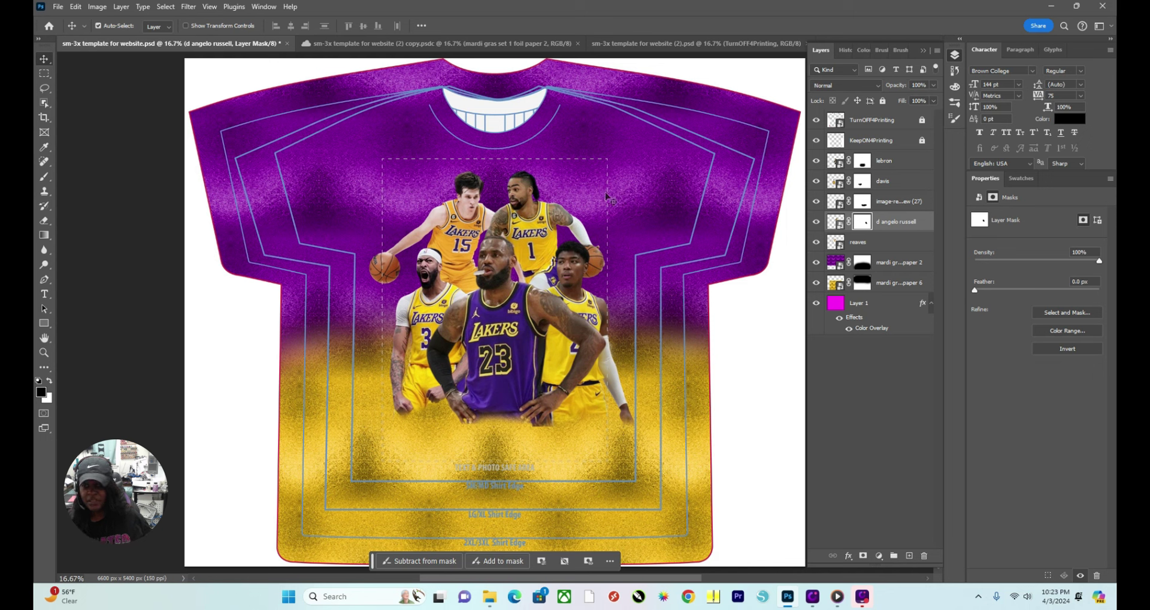
pyautogui.click(585, 197)
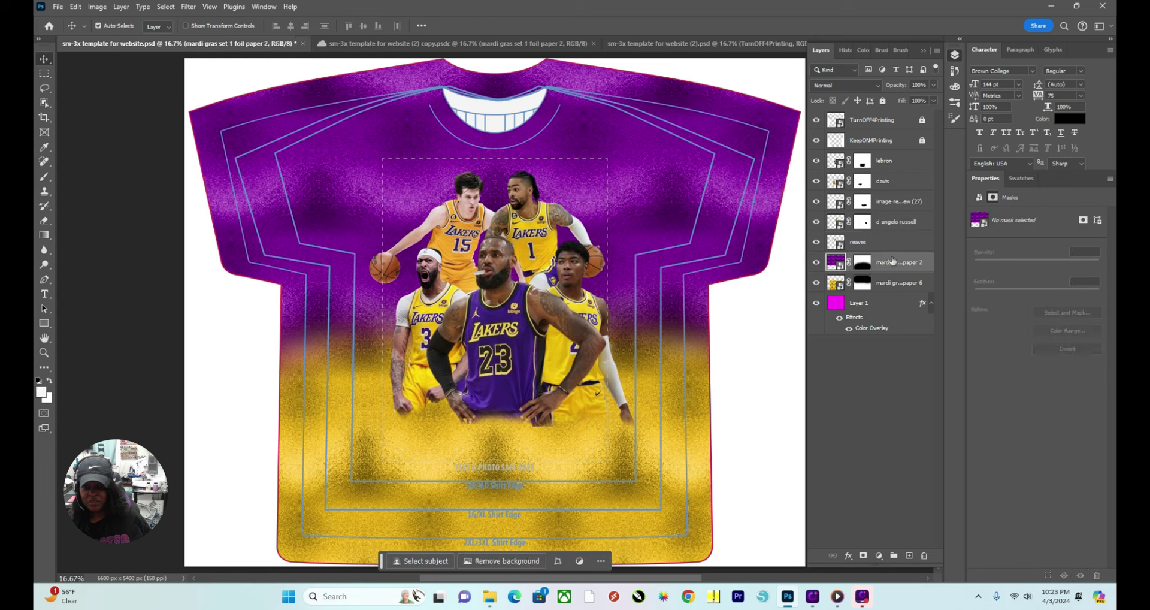
pyautogui.moveTo(821, 607)
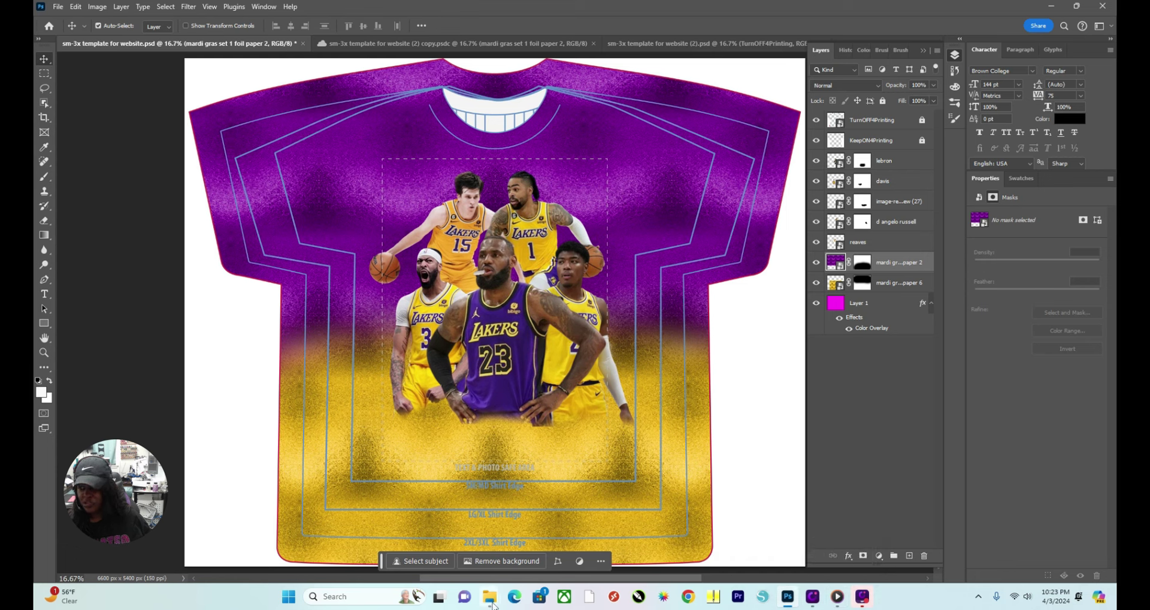
pyautogui.moveTo(493, 605)
pyautogui.click(563, 535)
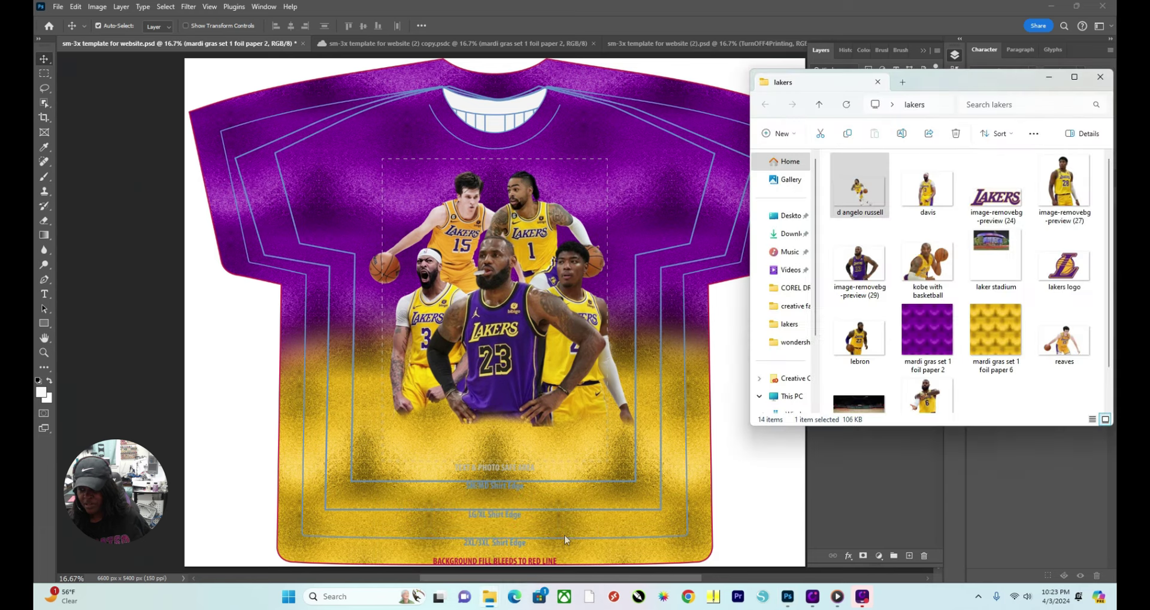
pyautogui.moveTo(975, 83); pyautogui.dragTo(997, 92)
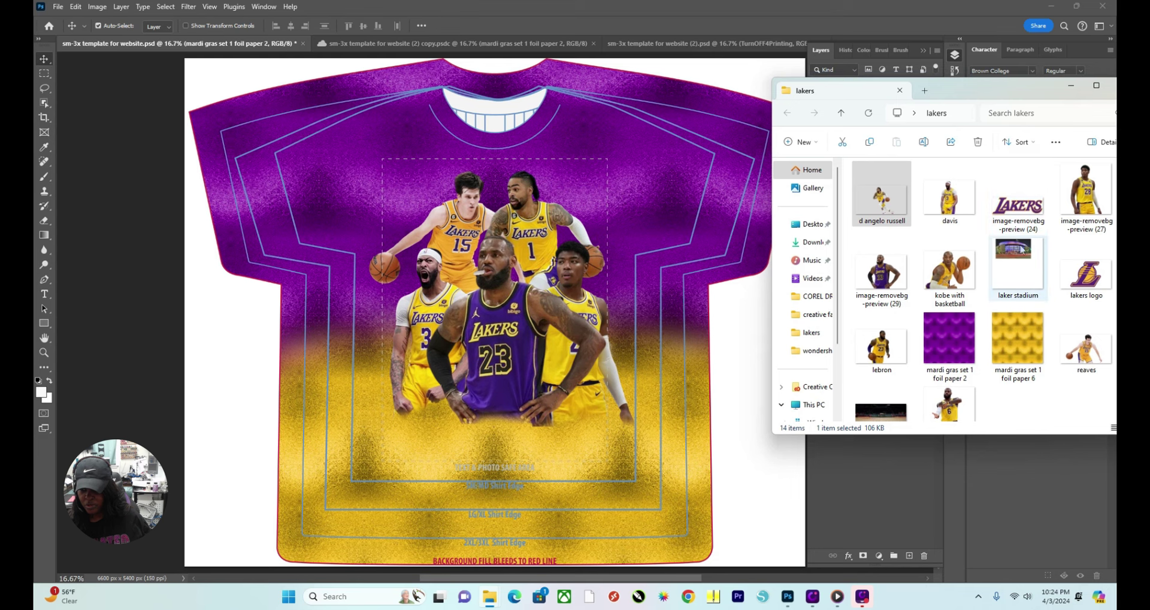
pyautogui.moveTo(1022, 253); pyautogui.dragTo(538, 211)
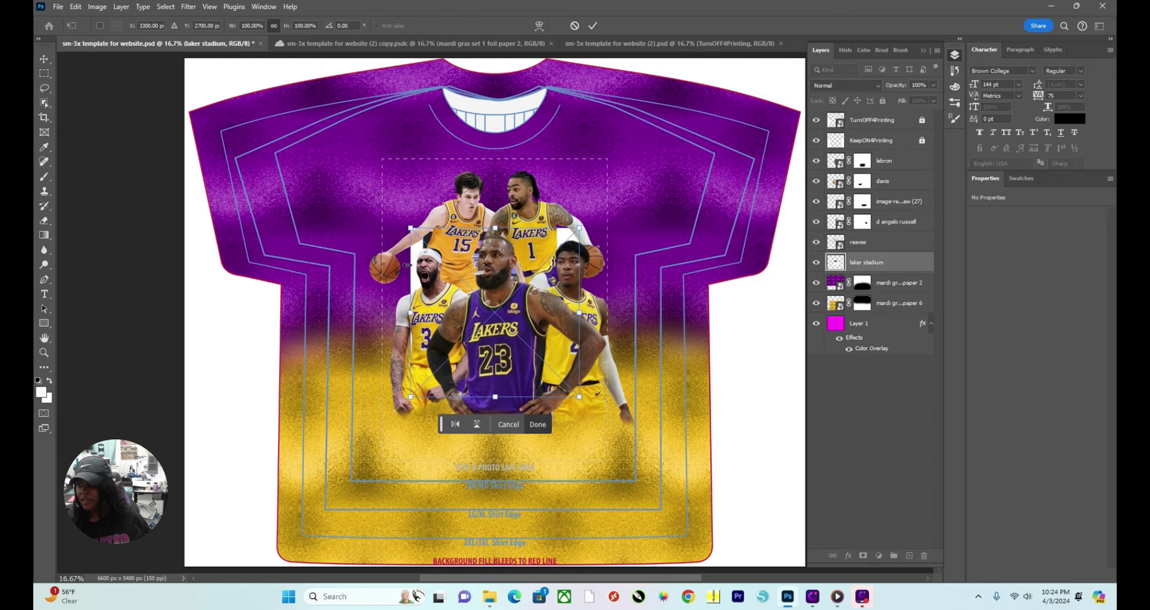
pyautogui.moveTo(407, 265); pyautogui.dragTo(326, 195)
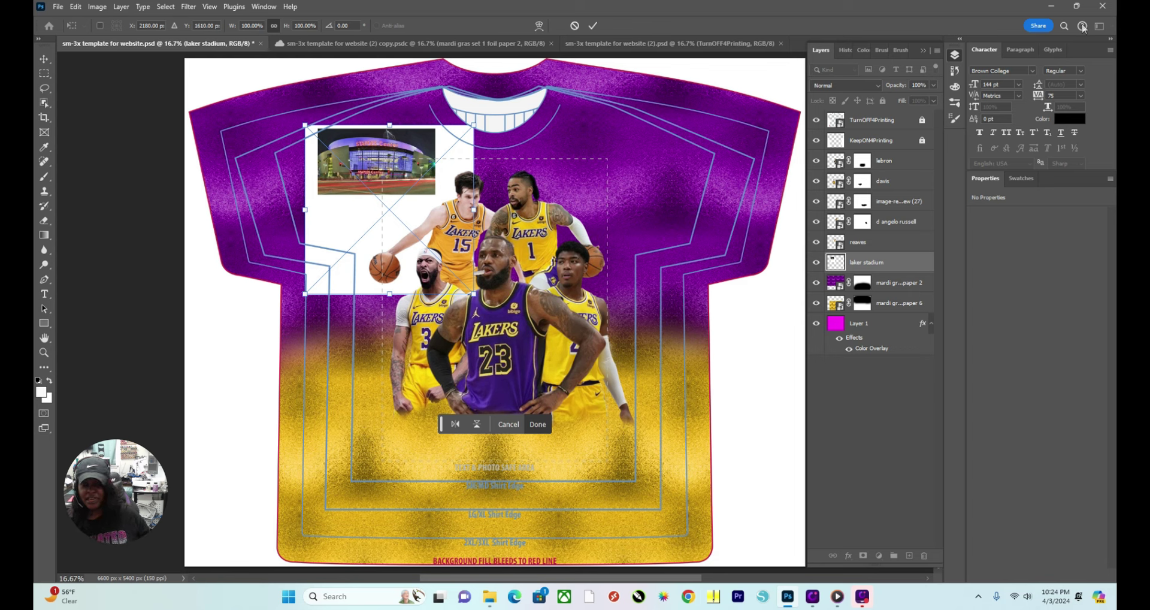
pyautogui.press('Escape')
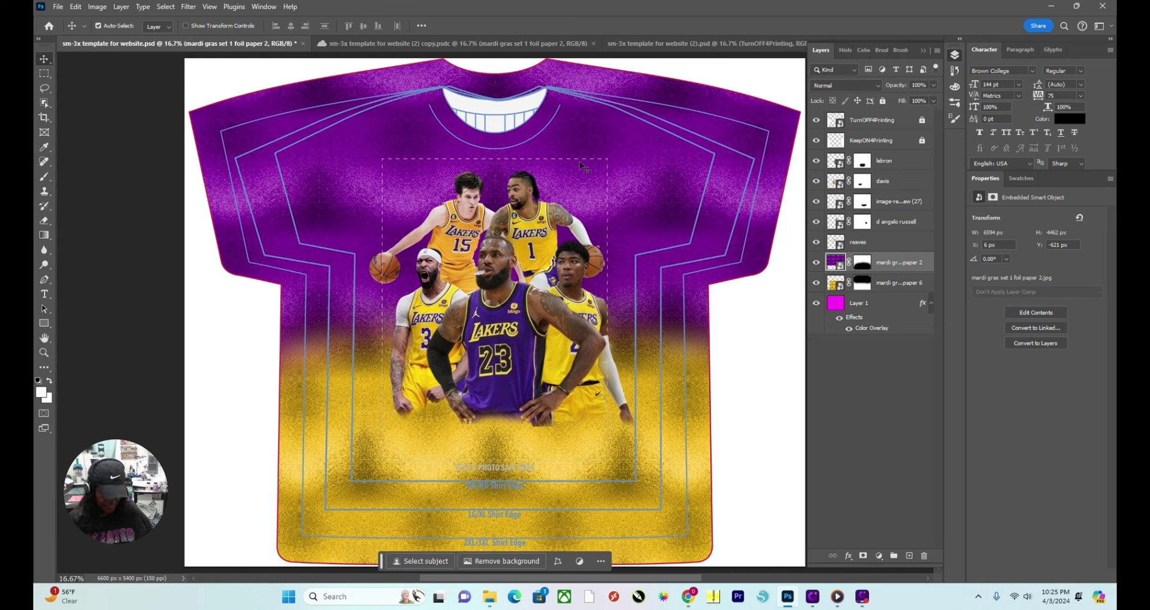
# Paste the copied Staples Center photo above the purple foil layer and enlarge it to about 5686 px wide.
pyautogui.hotkey('ctrl', 'v')
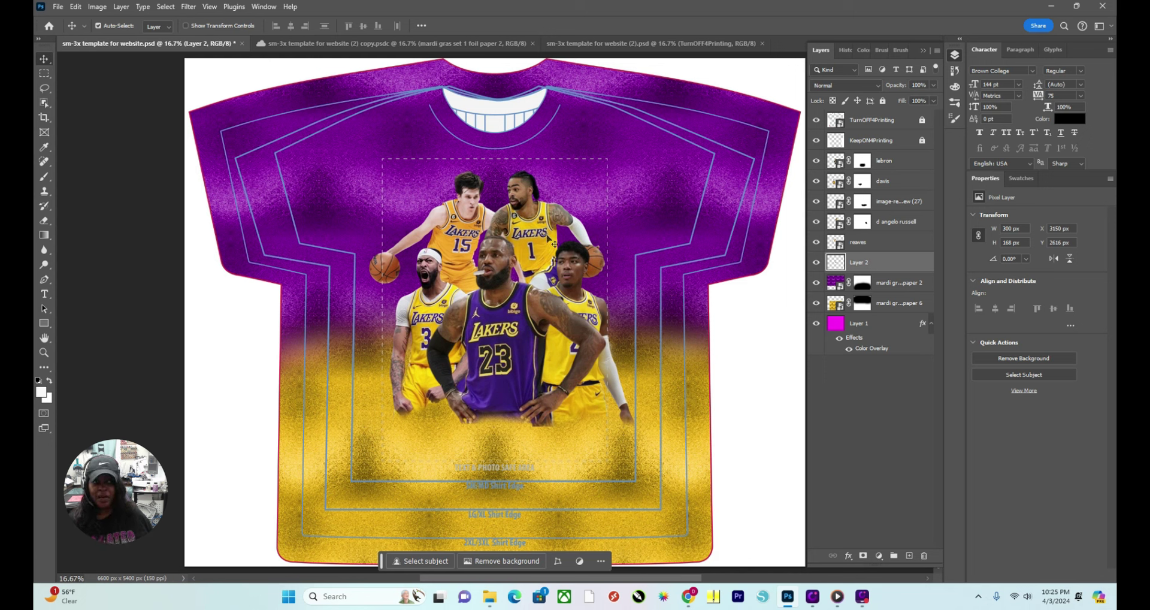
pyautogui.hotkey('ctrl', 't')
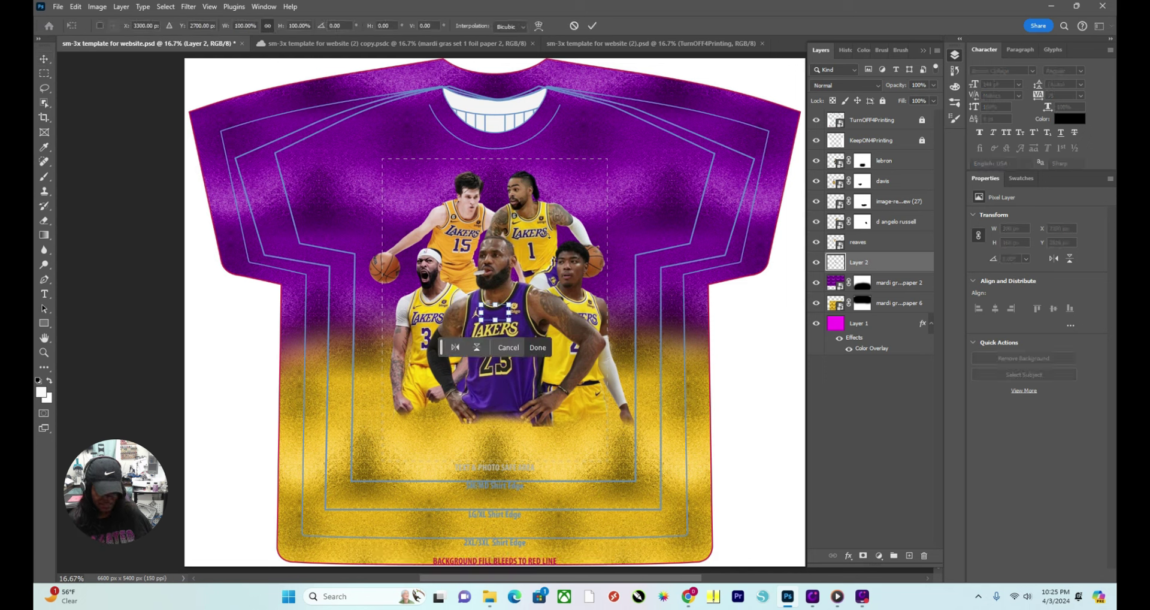
pyautogui.moveTo(497, 304); pyautogui.dragTo(444, 187)
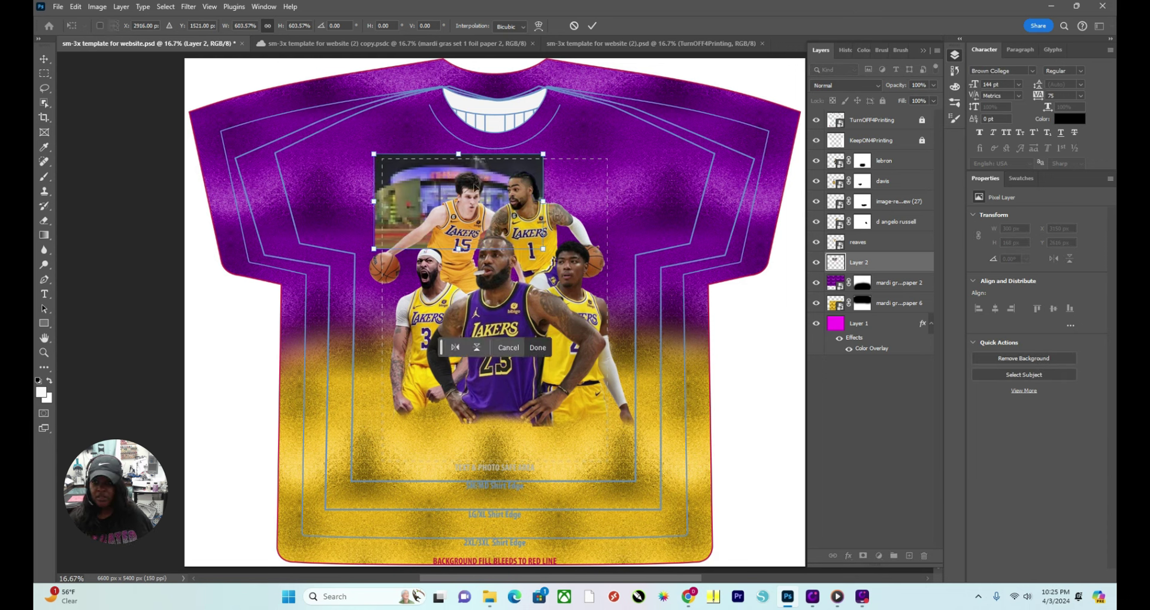
pyautogui.moveTo(544, 202); pyautogui.dragTo(780, 201)
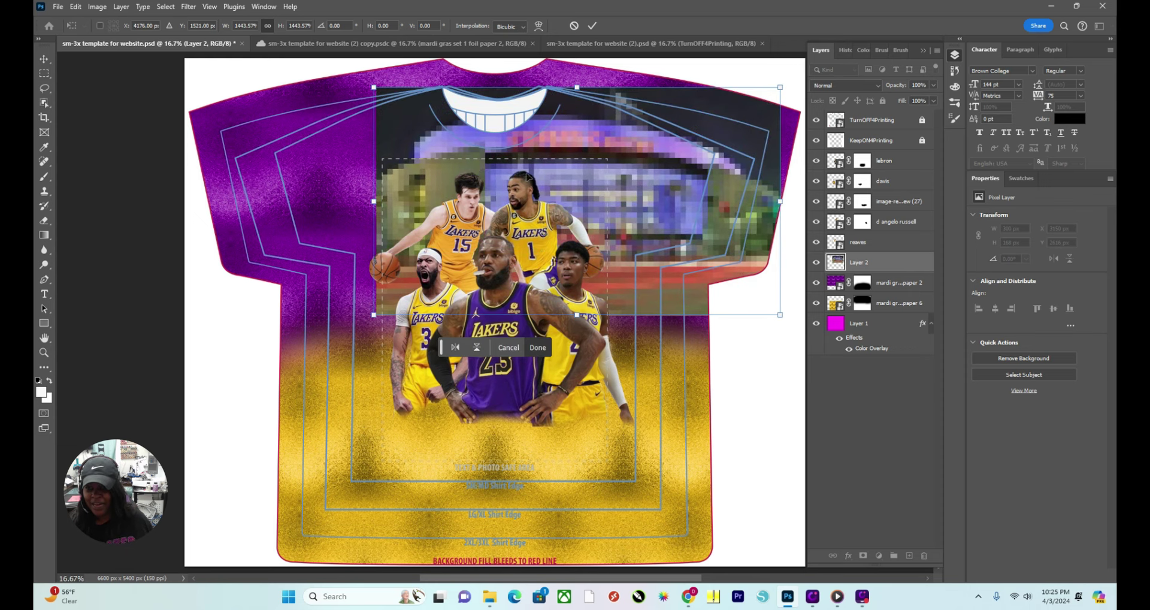
pyautogui.moveTo(374, 201); pyautogui.dragTo(244, 204)
pyautogui.press('Return')
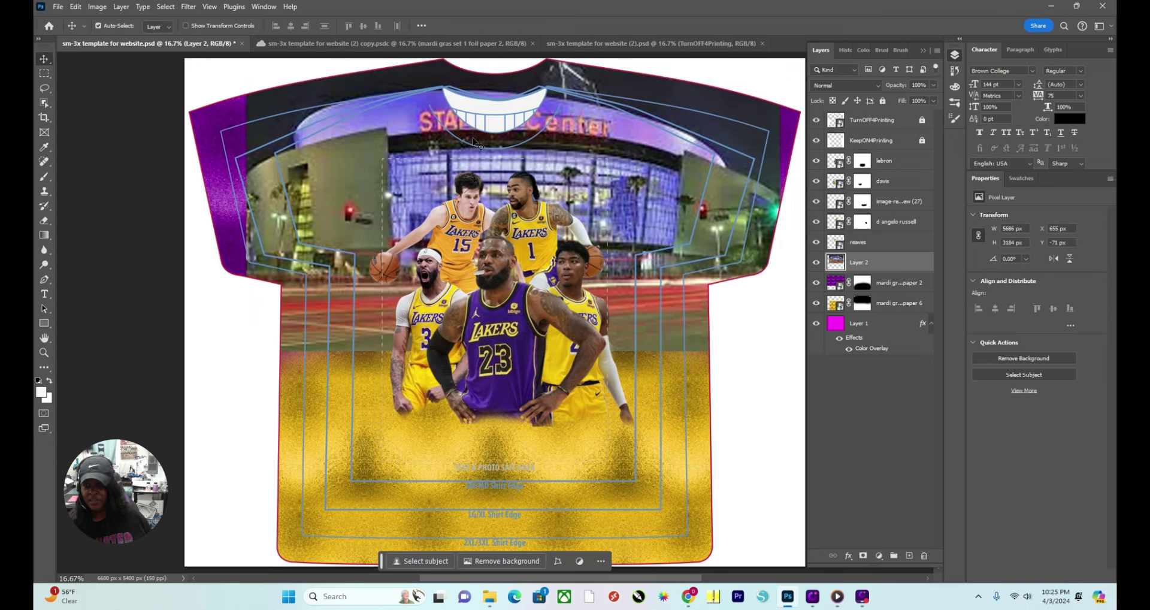
# Reduce the Staples Center photo to about 4258 px wide and position it behind the players' upper bodies.
pyautogui.moveTo(402, 152); pyautogui.dragTo(409, 186)
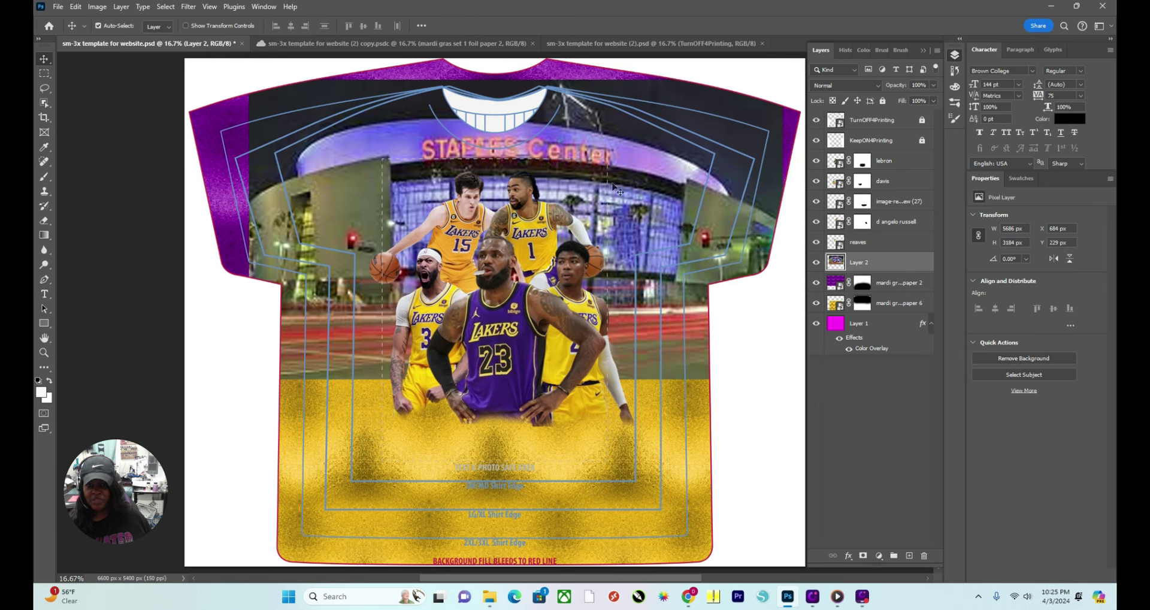
pyautogui.moveTo(616, 172); pyautogui.dragTo(608, 207)
pyautogui.hotkey('ctrl', 't')
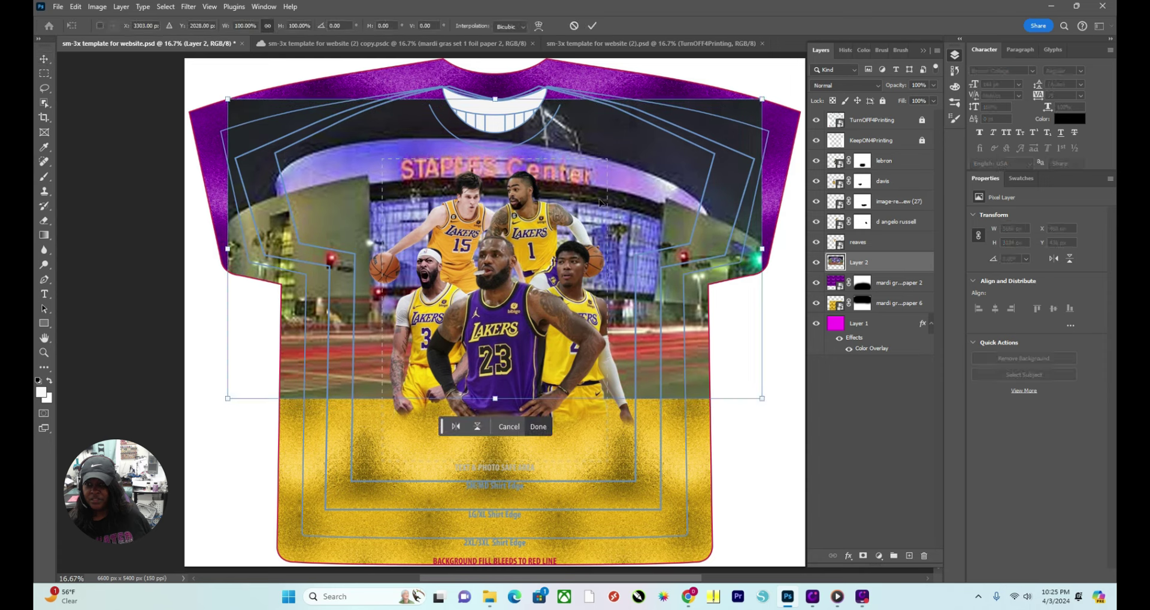
pyautogui.moveTo(233, 242); pyautogui.dragTo(353, 247)
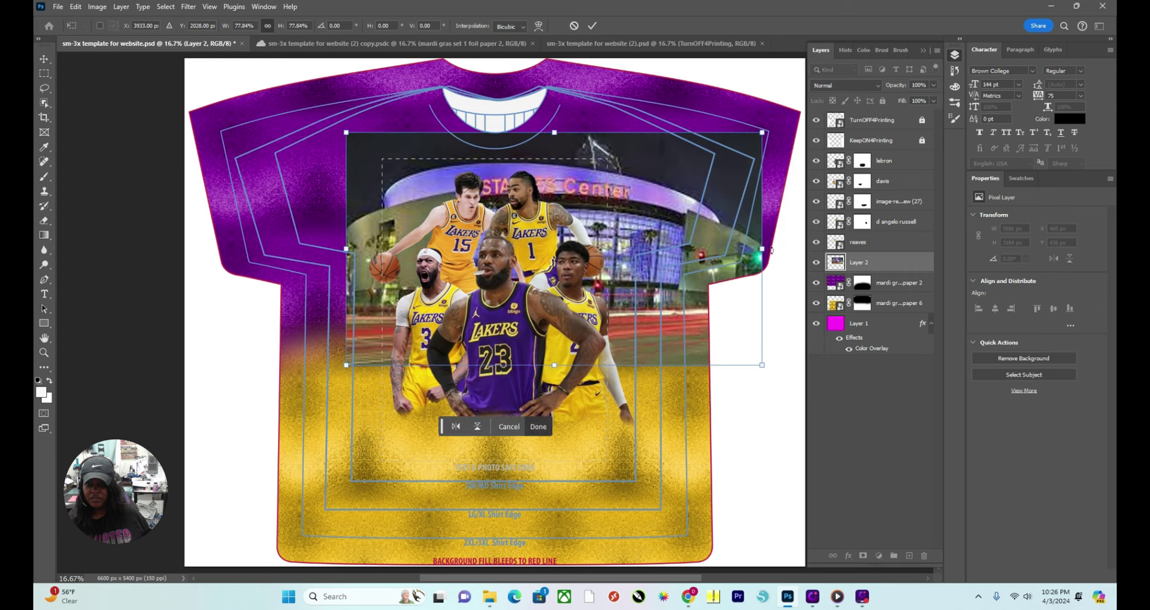
pyautogui.moveTo(770, 250); pyautogui.dragTo(683, 249)
pyautogui.moveTo(617, 231); pyautogui.dragTo(596, 218)
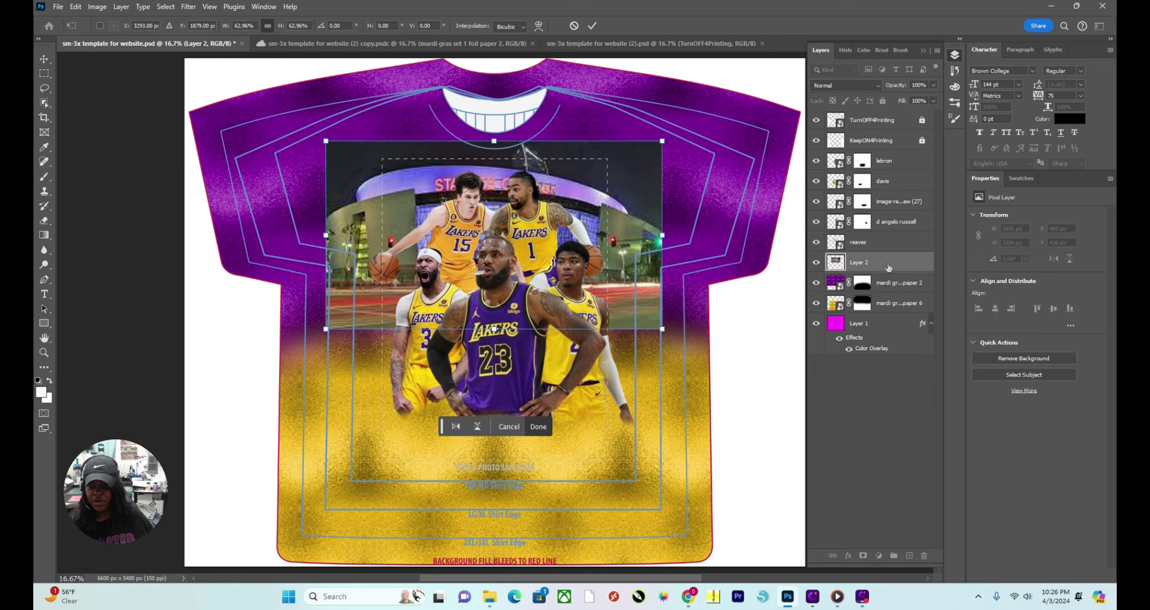
pyautogui.moveTo(562, 178); pyautogui.dragTo(534, 175)
pyautogui.moveTo(322, 226); pyautogui.dragTo(294, 226)
pyautogui.moveTo(656, 226); pyautogui.dragTo(696, 226)
pyautogui.moveTo(519, 189); pyautogui.dragTo(512, 199)
pyautogui.click(592, 26)
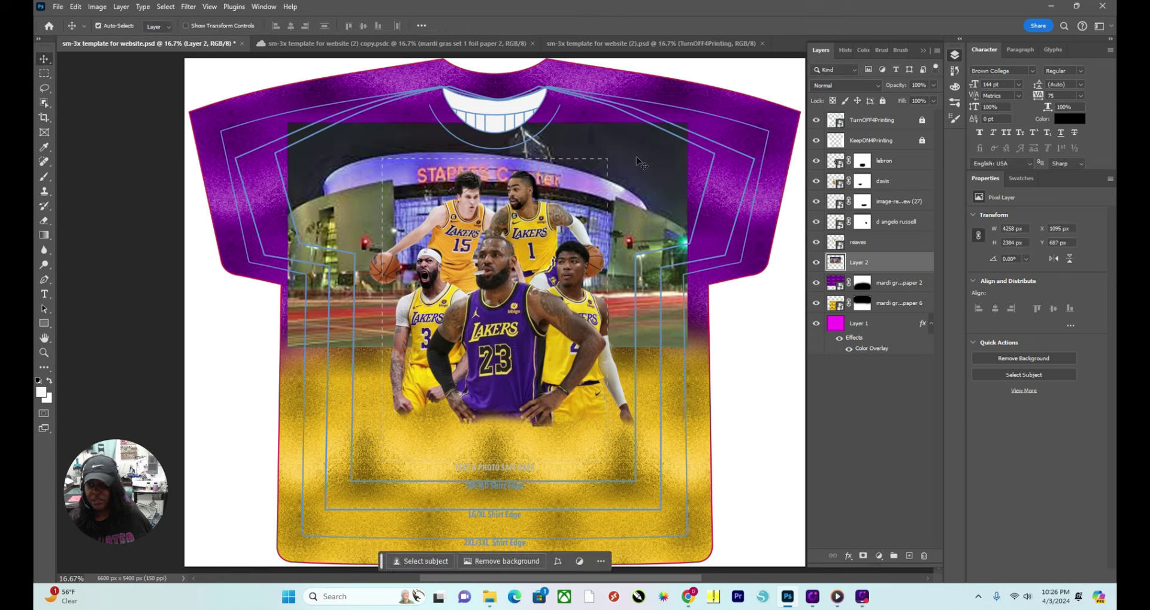
# Add a layer mask to the Staples Center photo and fade all its edges with a 1102 px soft round brush in black.
pyautogui.click(863, 557)
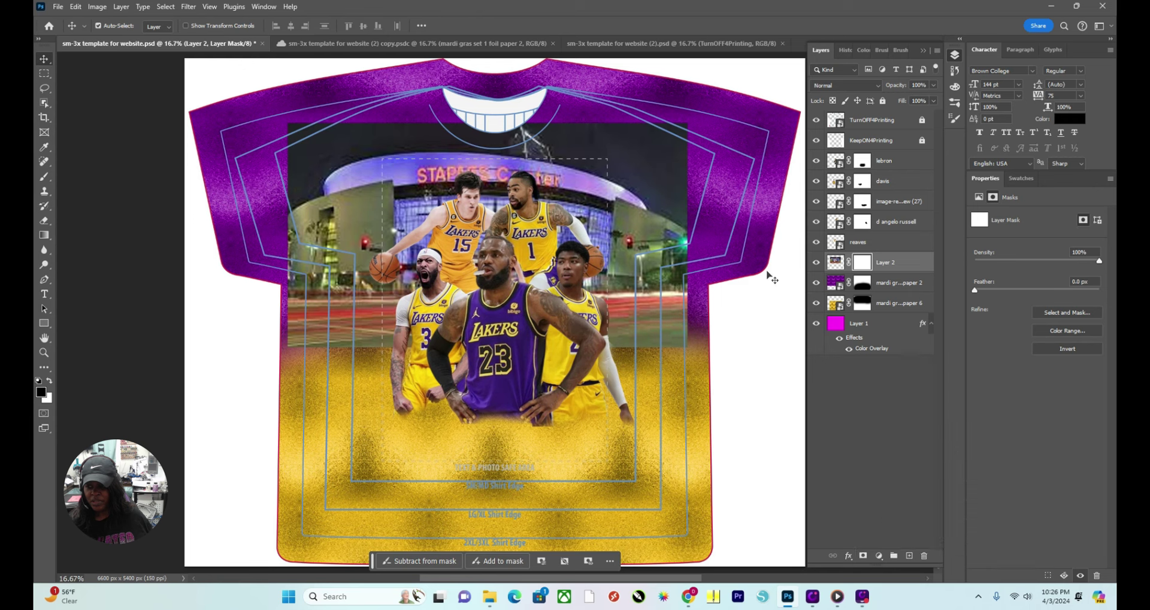
pyautogui.rightClick(48, 175)
pyautogui.click(72, 179)
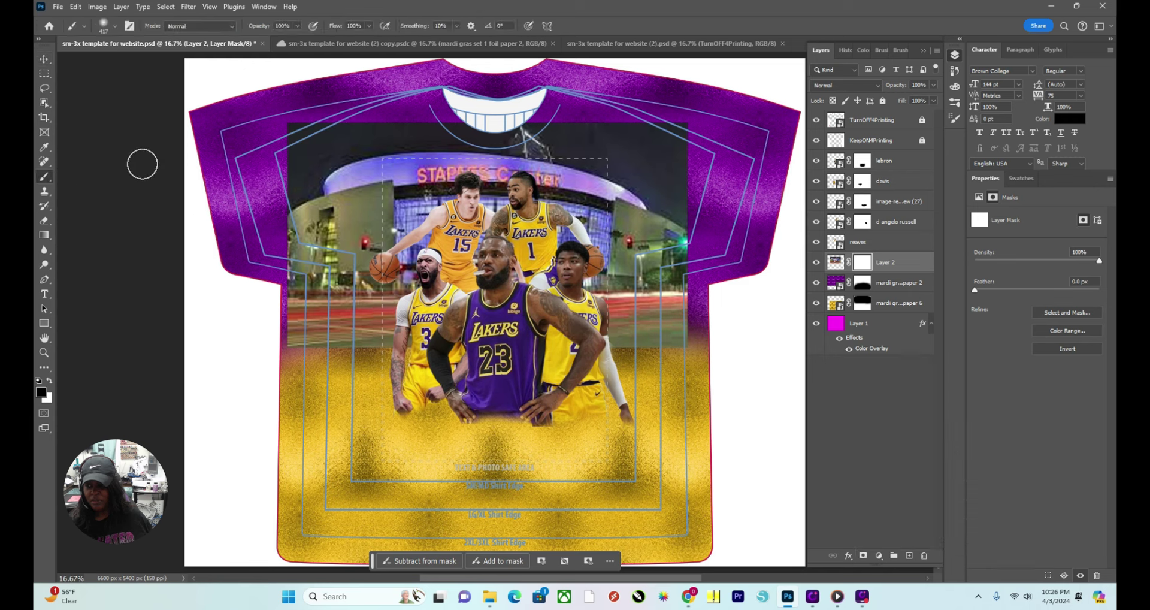
pyautogui.click(116, 27)
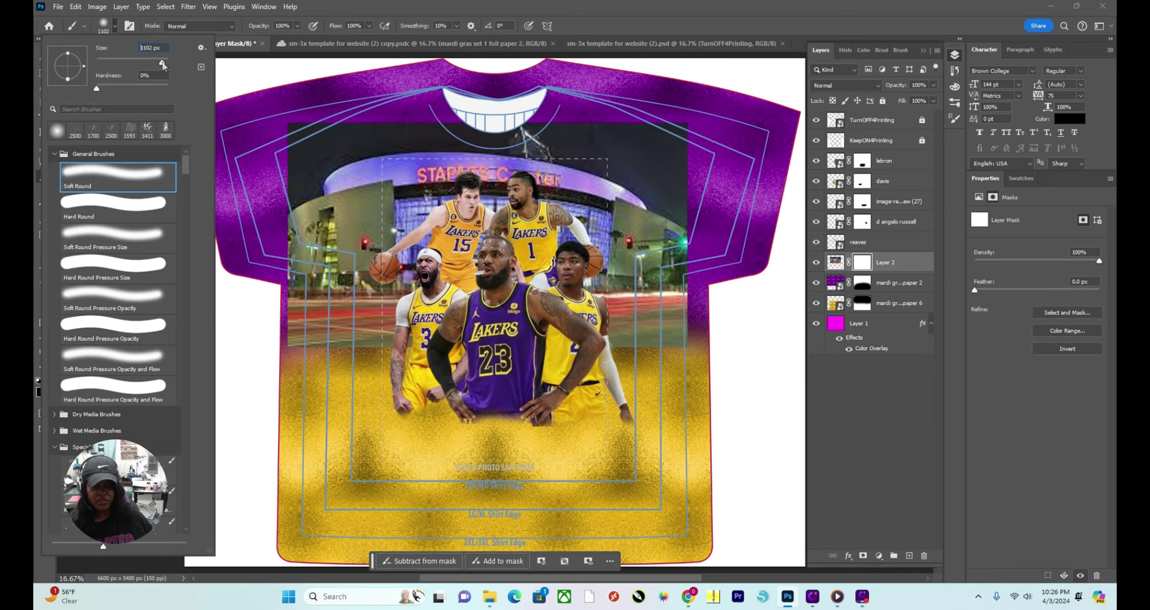
pyautogui.press('Return')
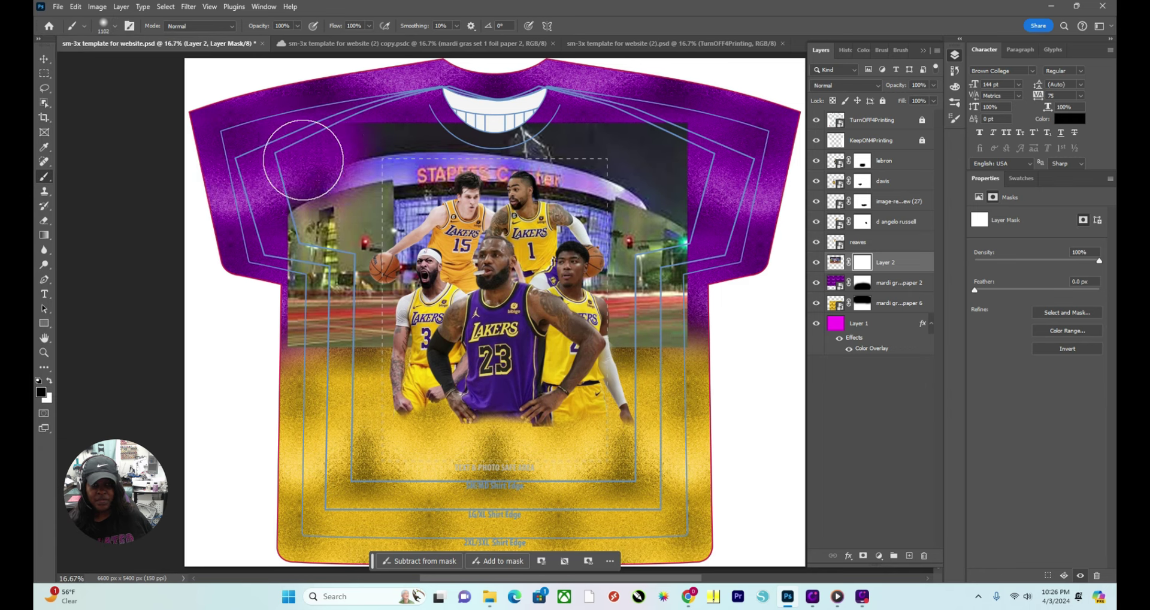
pyautogui.moveTo(281, 170)
pyautogui.mouseDown()
pyautogui.moveTo(261, 207)
pyautogui.moveTo(290, 239)
pyautogui.moveTo(299, 375)
pyautogui.moveTo(405, 395)
pyautogui.mouseUp()
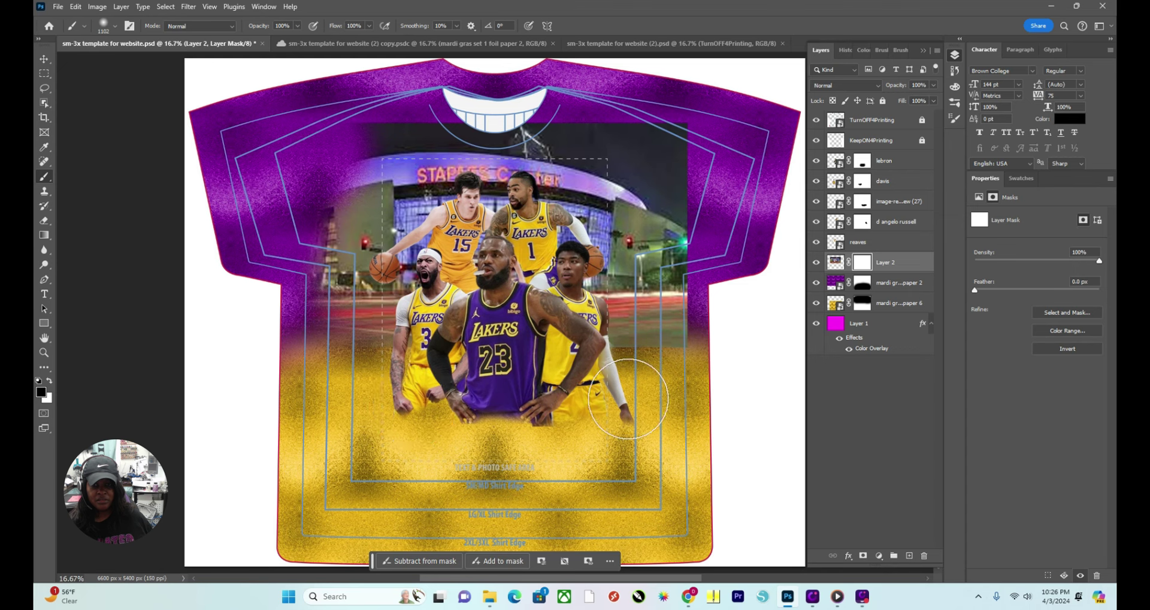
pyautogui.moveTo(629, 399)
pyautogui.mouseDown()
pyautogui.moveTo(717, 353)
pyautogui.moveTo(719, 220)
pyautogui.moveTo(752, 123)
pyautogui.moveTo(603, 75)
pyautogui.moveTo(474, 95)
pyautogui.moveTo(385, 75)
pyautogui.moveTo(344, 88)
pyautogui.moveTo(594, 87)
pyautogui.moveTo(675, 115)
pyautogui.moveTo(674, 141)
pyautogui.moveTo(724, 172)
pyautogui.moveTo(731, 207)
pyautogui.moveTo(713, 157)
pyautogui.moveTo(698, 166)
pyautogui.moveTo(637, 146)
pyautogui.moveTo(676, 155)
pyautogui.moveTo(676, 89)
pyautogui.moveTo(531, 100)
pyautogui.moveTo(464, 88)
pyautogui.moveTo(287, 122)
pyautogui.moveTo(300, 165)
pyautogui.moveTo(268, 307)
pyautogui.moveTo(320, 368)
pyautogui.moveTo(373, 358)
pyautogui.moveTo(361, 348)
pyautogui.moveTo(385, 374)
pyautogui.moveTo(645, 399)
pyautogui.moveTo(726, 324)
pyautogui.moveTo(730, 284)
pyautogui.moveTo(698, 228)
pyautogui.moveTo(701, 251)
pyautogui.moveTo(682, 231)
pyautogui.moveTo(700, 311)
pyautogui.moveTo(725, 299)
pyautogui.moveTo(699, 304)
pyautogui.moveTo(706, 269)
pyautogui.moveTo(686, 242)
pyautogui.moveTo(658, 254)
pyautogui.moveTo(666, 231)
pyautogui.moveTo(650, 248)
pyautogui.moveTo(704, 260)
pyautogui.moveTo(675, 230)
pyautogui.moveTo(701, 221)
pyautogui.moveTo(689, 182)
pyautogui.moveTo(743, 220)
pyautogui.moveTo(653, 490)
pyautogui.mouseUp()
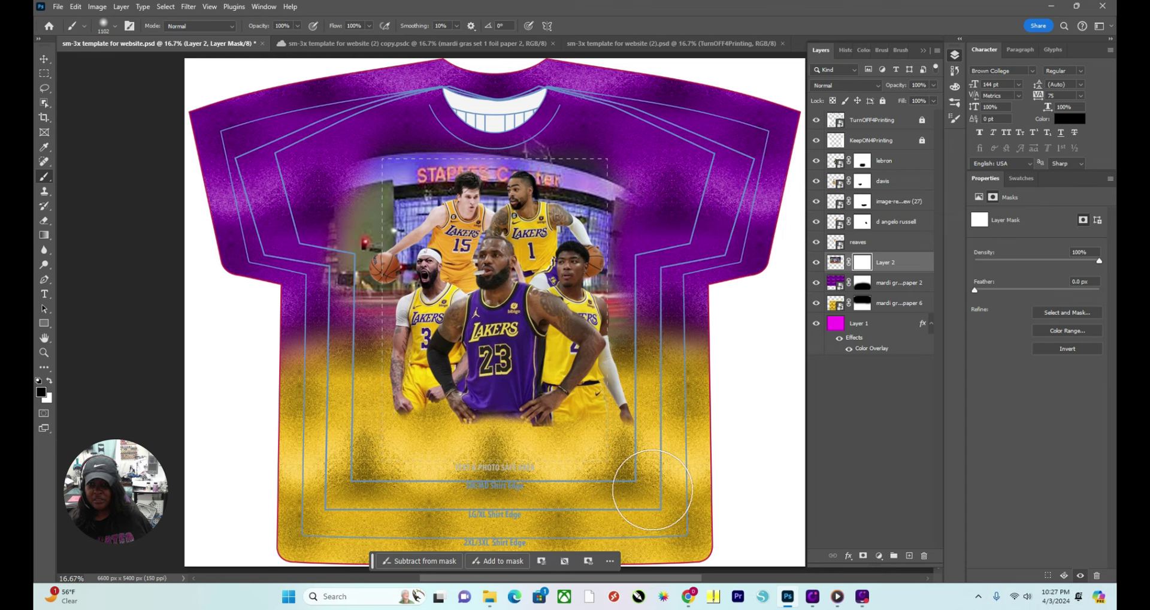
pyautogui.moveTo(293, 303)
pyautogui.mouseDown()
pyautogui.moveTo(319, 296)
pyautogui.moveTo(290, 234)
pyautogui.moveTo(307, 217)
pyautogui.moveTo(304, 155)
pyautogui.moveTo(320, 106)
pyautogui.moveTo(533, 101)
pyautogui.moveTo(734, 159)
pyautogui.moveTo(566, 124)
pyautogui.moveTo(416, 109)
pyautogui.moveTo(329, 128)
pyautogui.moveTo(308, 158)
pyautogui.moveTo(311, 216)
pyautogui.mouseUp()
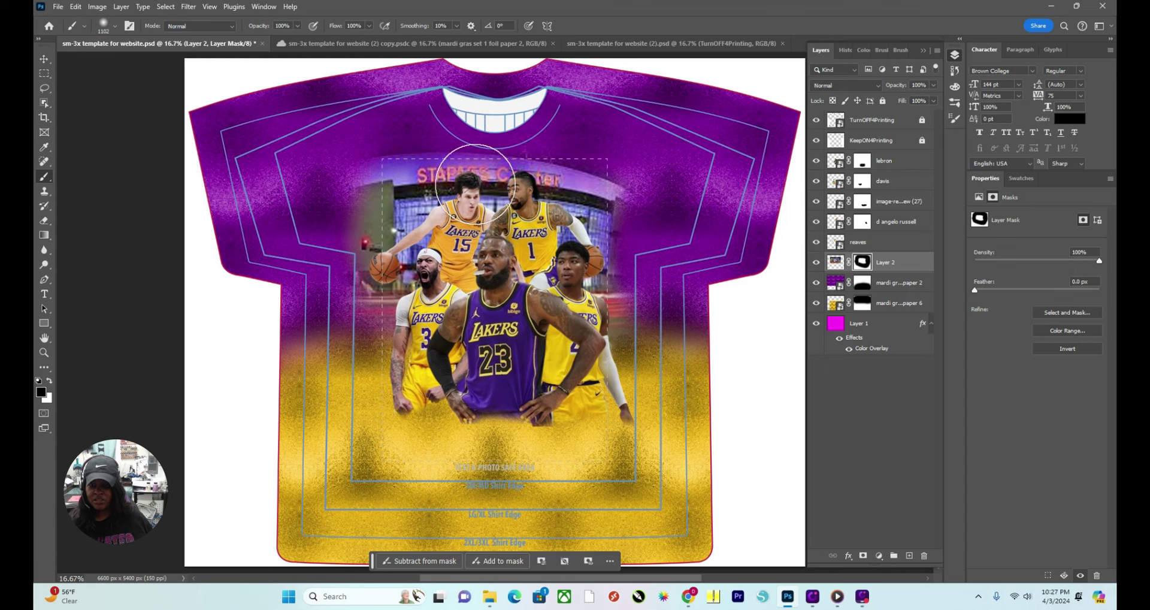
pyautogui.moveTo(372, 340)
pyautogui.mouseDown()
pyautogui.moveTo(346, 341)
pyautogui.moveTo(312, 260)
pyautogui.moveTo(328, 243)
pyautogui.moveTo(315, 247)
pyautogui.moveTo(332, 251)
pyautogui.moveTo(326, 293)
pyautogui.moveTo(344, 366)
pyautogui.mouseUp()
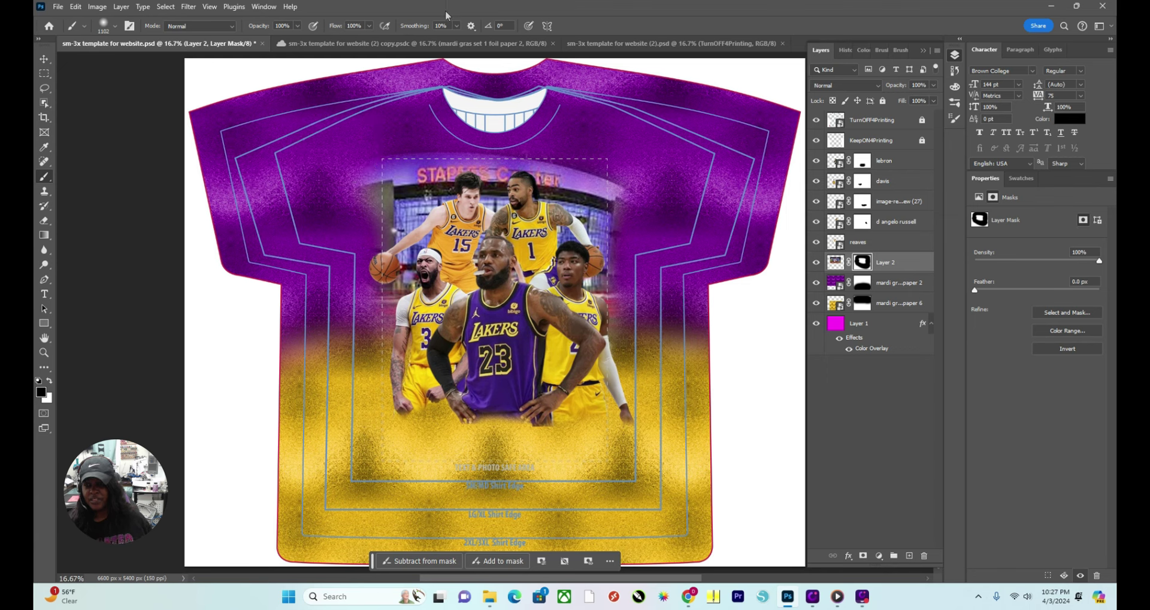
# Scale the masked Staples Center photo up to about 152% and centre it behind the players.
pyautogui.click(46, 60)
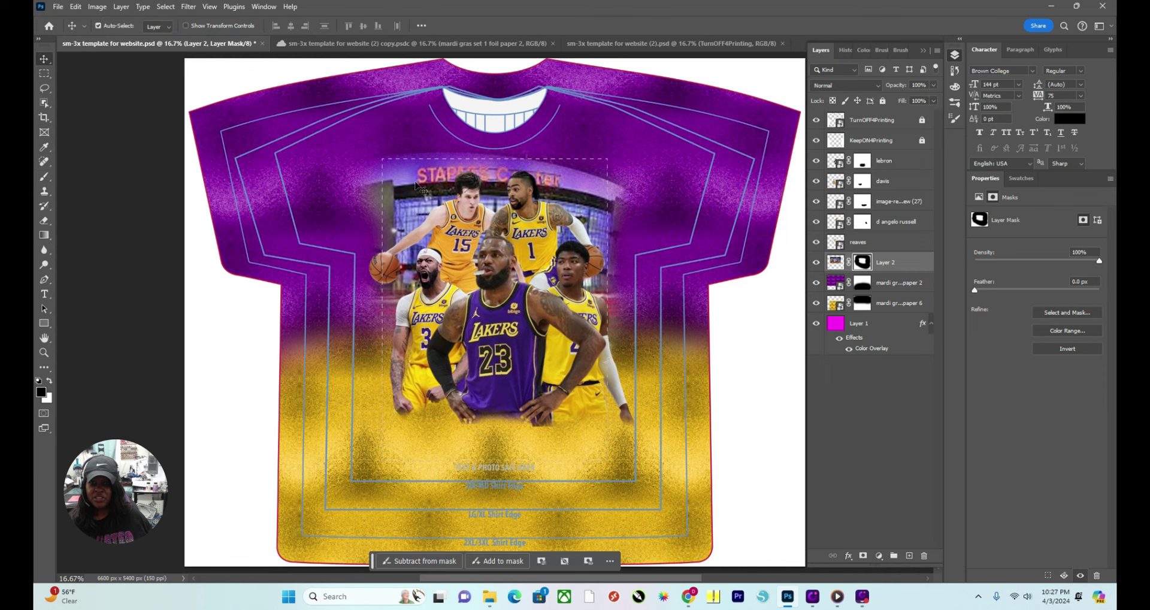
pyautogui.hotkey('ctrl', 't')
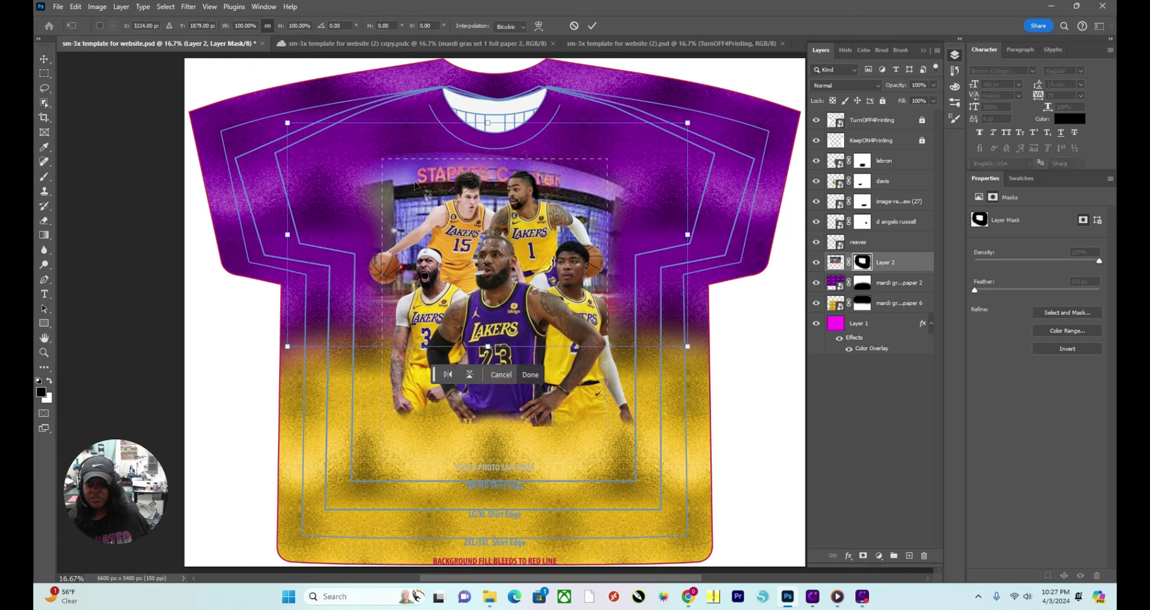
pyautogui.moveTo(287, 233); pyautogui.dragTo(200, 239)
pyautogui.moveTo(689, 237); pyautogui.dragTo(770, 282)
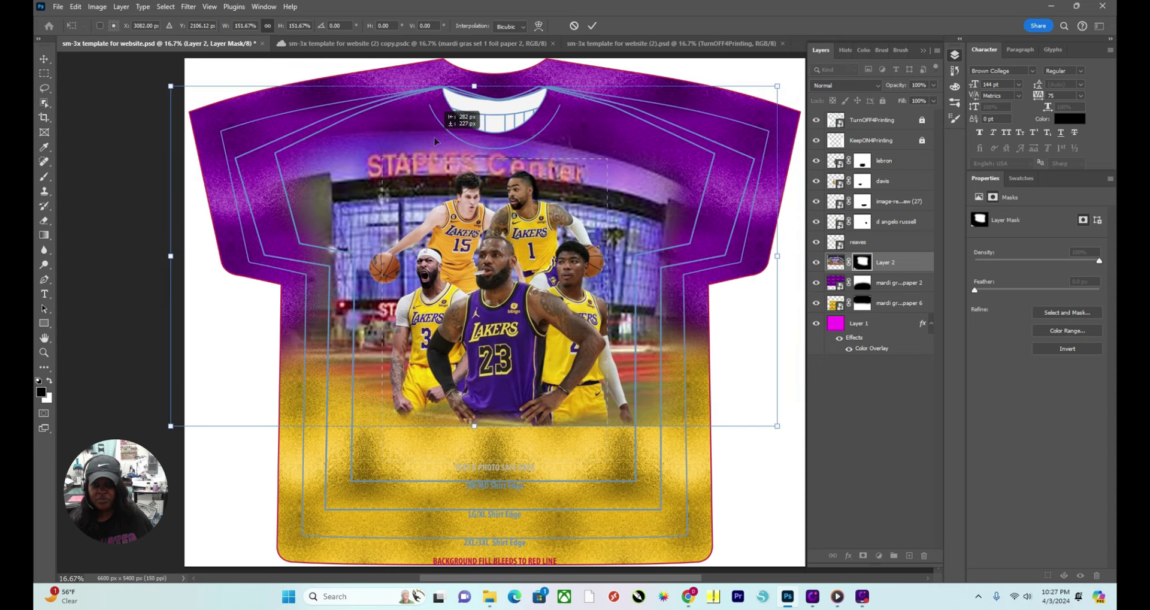
pyautogui.click(592, 26)
pyautogui.moveTo(563, 163); pyautogui.dragTo(566, 165)
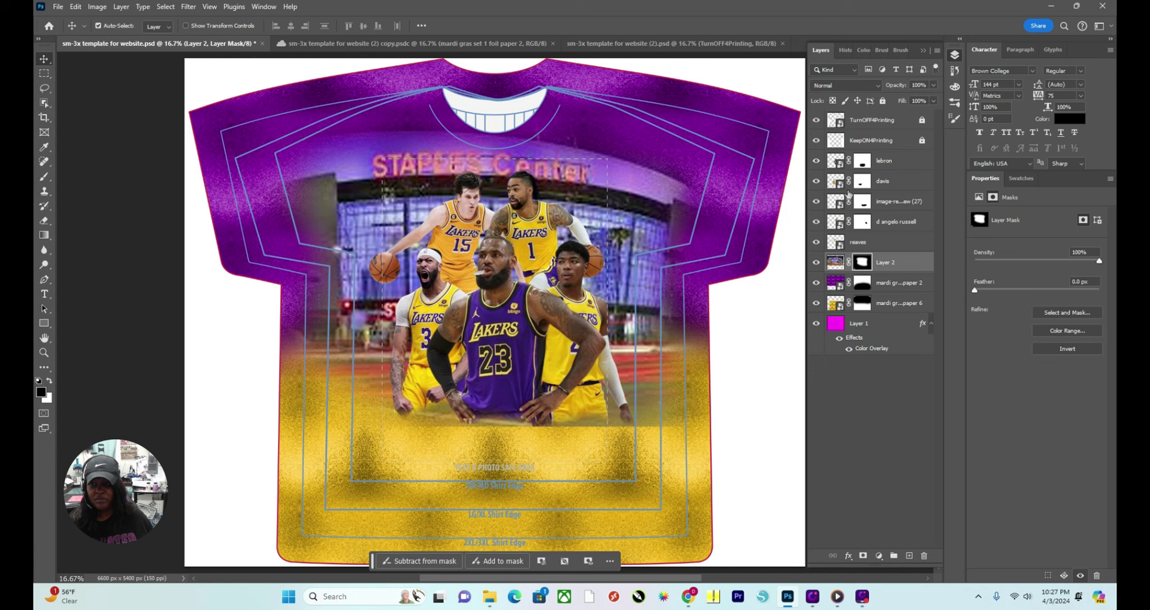
# Brush black on the Staples Center photo's mask to fade its lower, side and upper edges into the foil background.
pyautogui.click(44, 176)
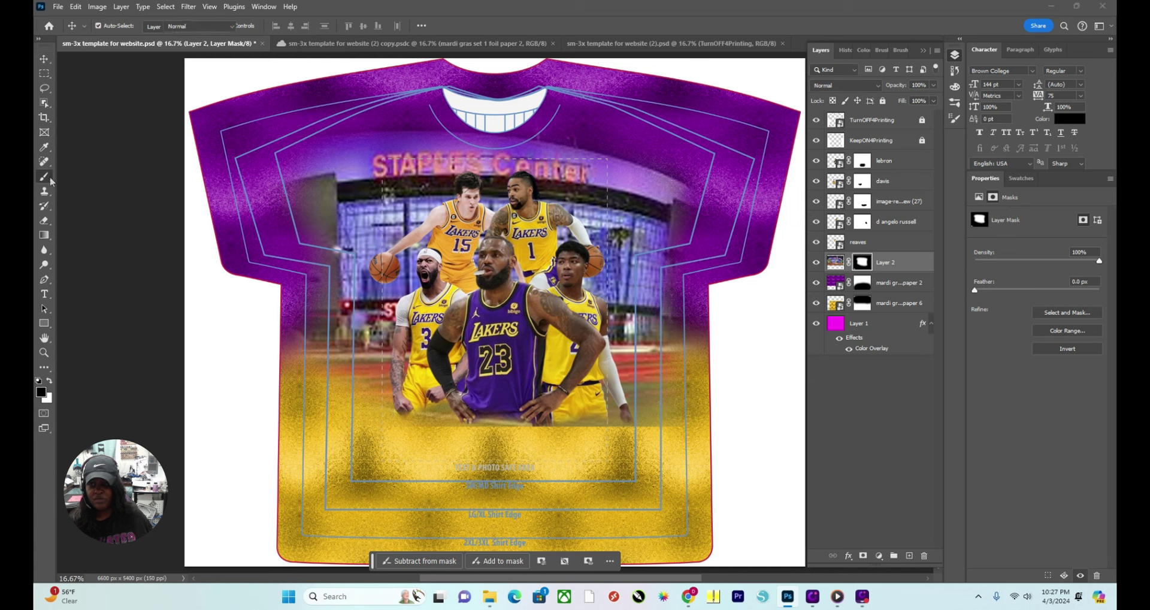
pyautogui.click(84, 176)
pyautogui.moveTo(357, 448)
pyautogui.mouseDown()
pyautogui.moveTo(399, 461)
pyautogui.moveTo(436, 423)
pyautogui.moveTo(624, 423)
pyautogui.moveTo(689, 385)
pyautogui.moveTo(683, 338)
pyautogui.mouseUp()
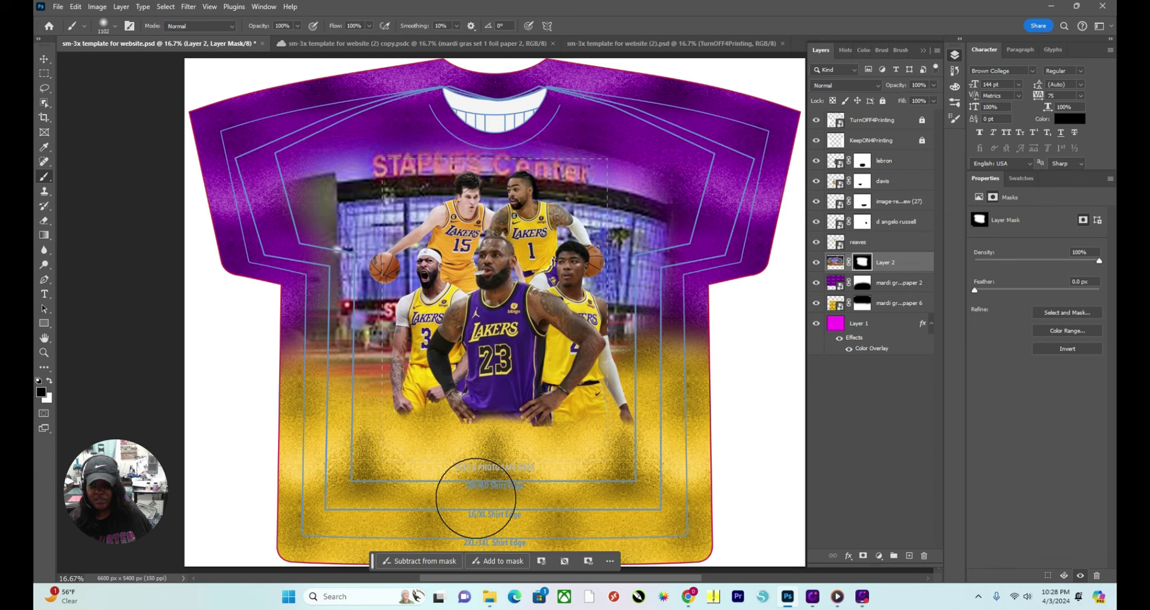
pyautogui.moveTo(475, 494)
pyautogui.mouseDown()
pyautogui.moveTo(289, 301)
pyautogui.moveTo(262, 201)
pyautogui.mouseUp()
pyautogui.moveTo(507, 91)
pyautogui.mouseDown()
pyautogui.moveTo(643, 104)
pyautogui.moveTo(732, 276)
pyautogui.mouseUp()
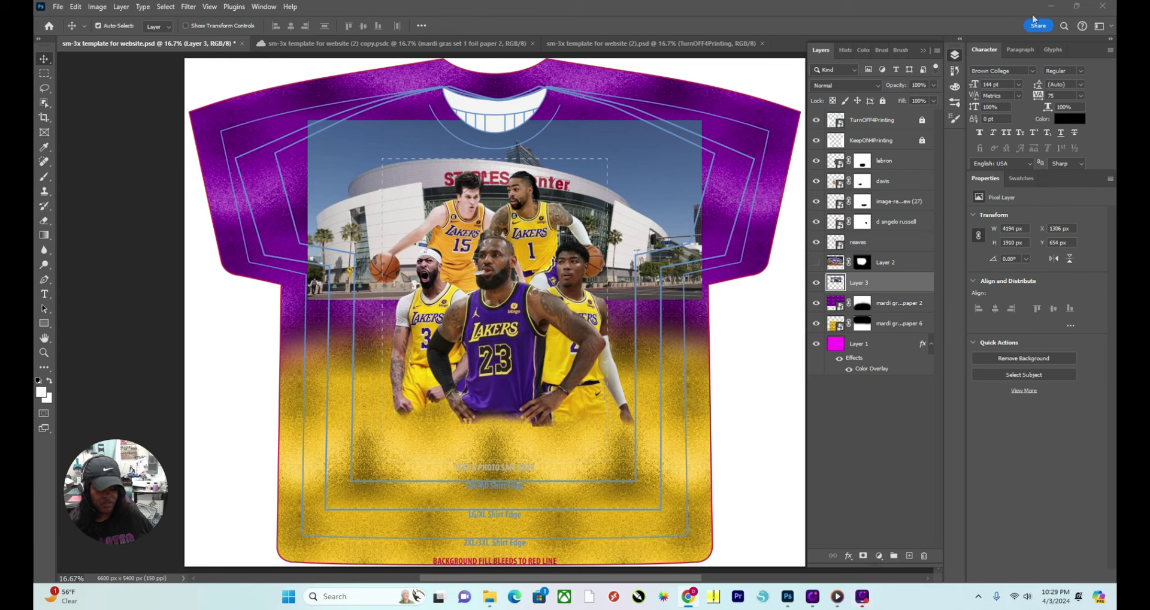
# Replace the grey daytime arena photo with the blue-sky version with palm trees and move it to about X 1173 px, Y 404 px.
pyautogui.hotkey('ctrl', 'z')
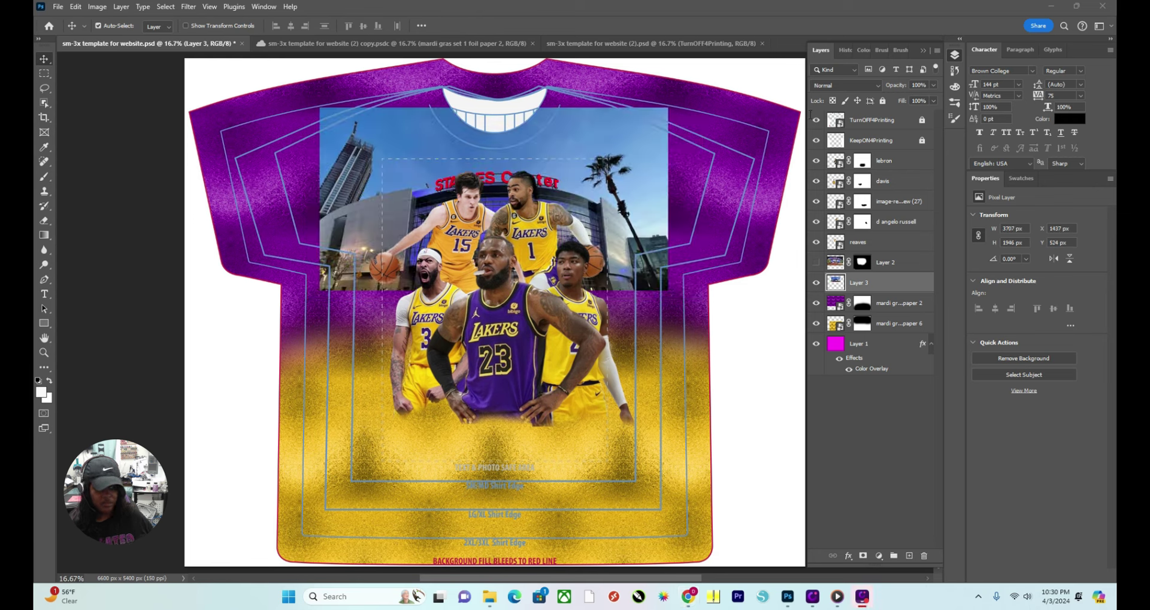
pyautogui.click(442, 149)
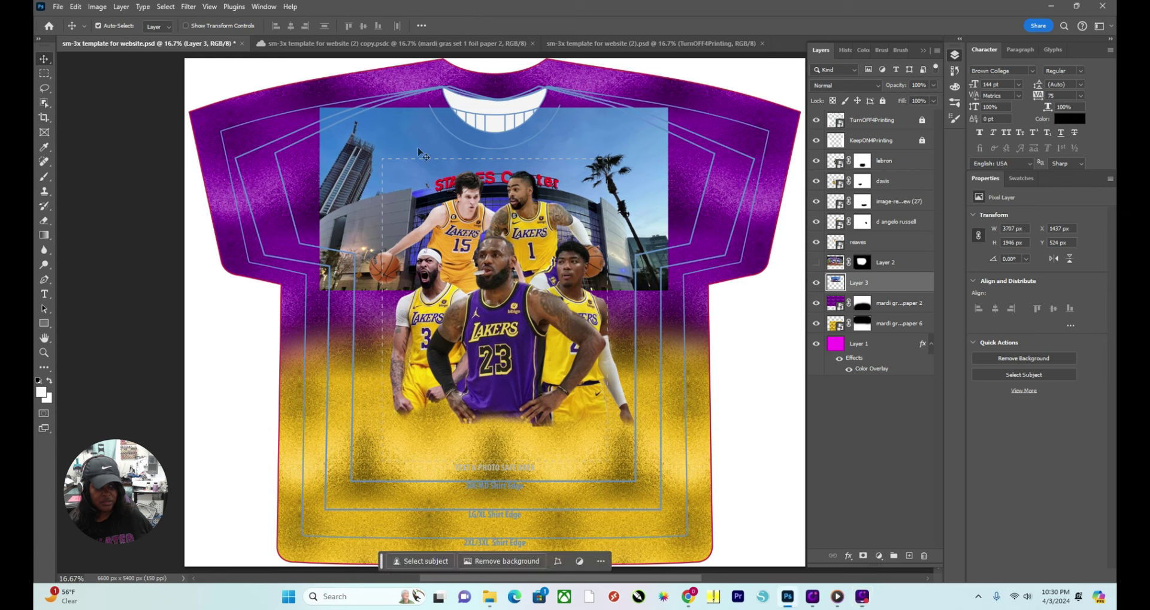
pyautogui.moveTo(419, 152); pyautogui.dragTo(385, 133)
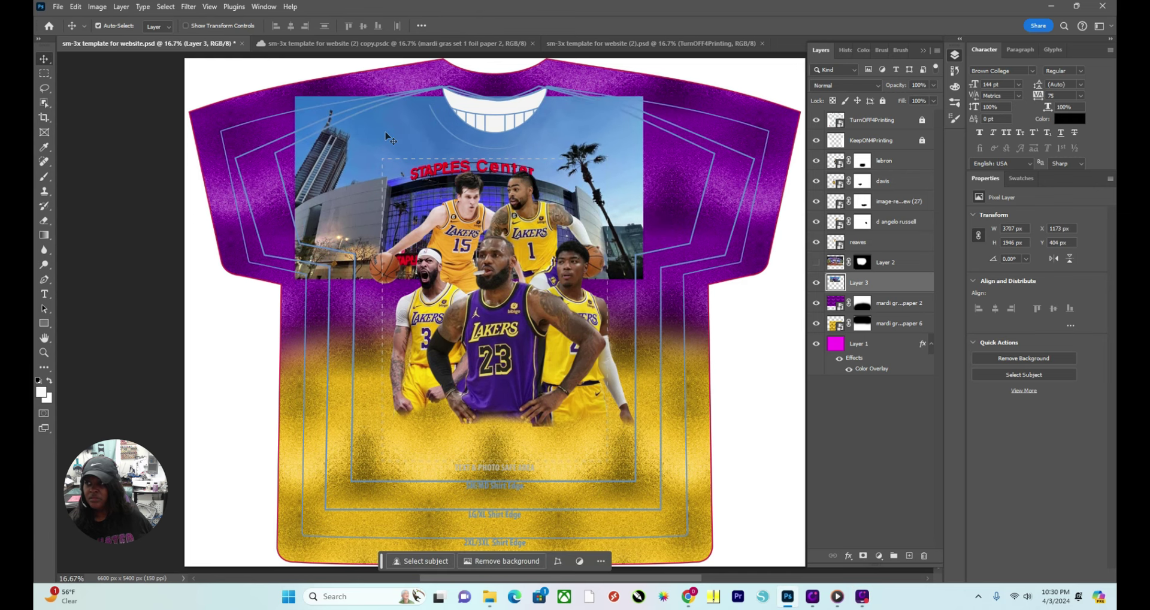
# Enlarge the blue-sky arena photo to about 162% width and 135% height and position it across the upper shirt at about X 227 px, Y 401 px.
pyautogui.hotkey('ctrl', 't')
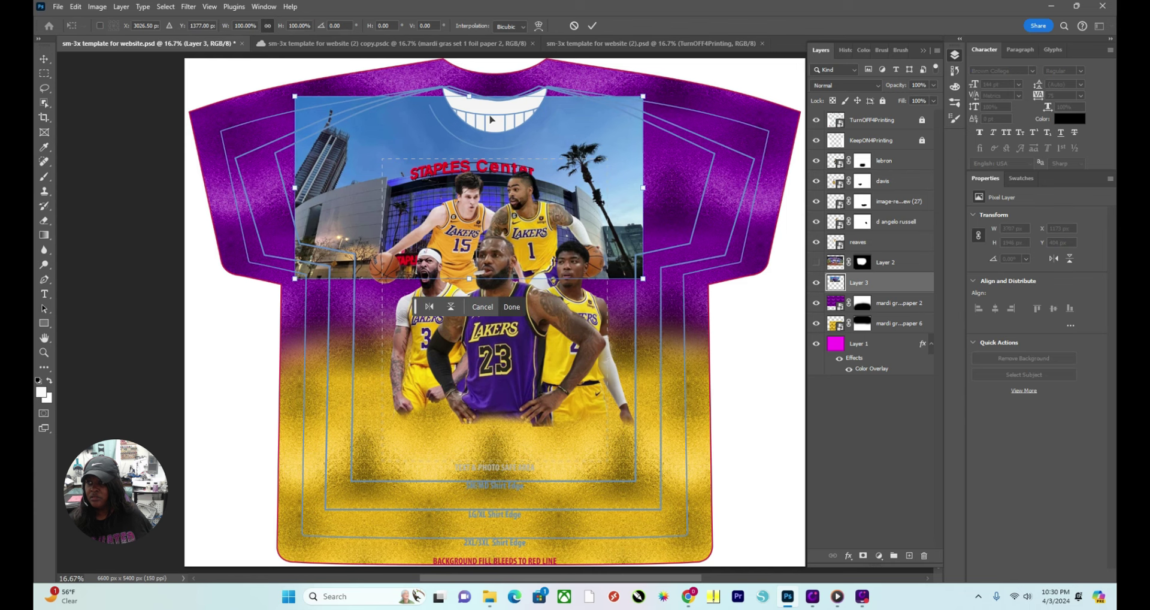
pyautogui.moveTo(640, 186); pyautogui.dragTo(746, 187)
pyautogui.moveTo(519, 164); pyautogui.dragTo(479, 180)
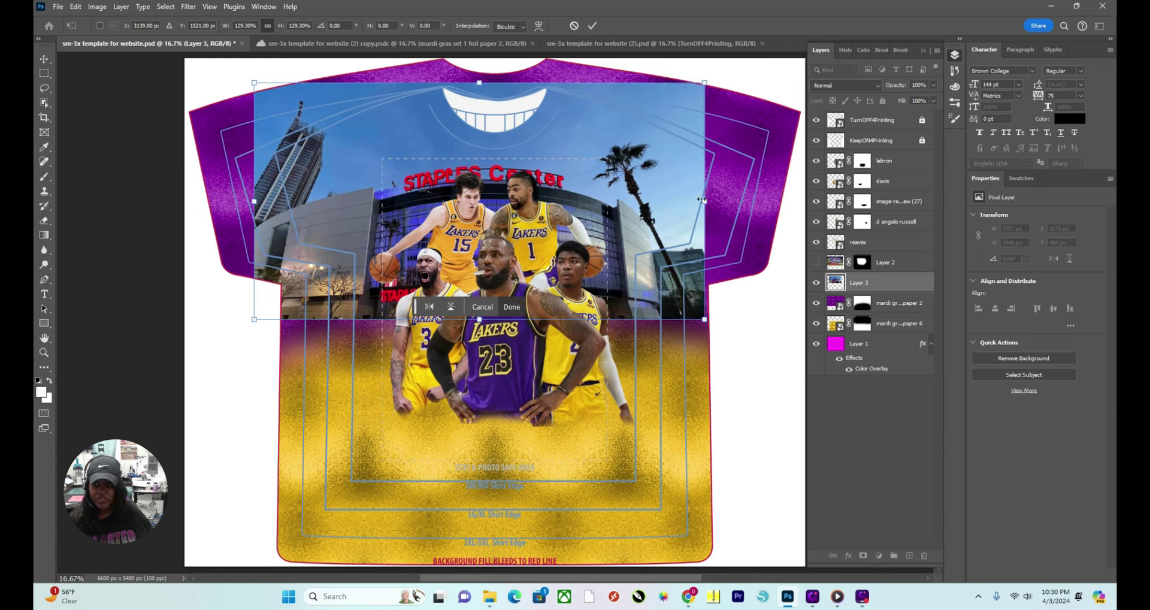
pyautogui.moveTo(703, 200); pyautogui.dragTo(770, 201)
pyautogui.moveTo(254, 196); pyautogui.dragTo(204, 200)
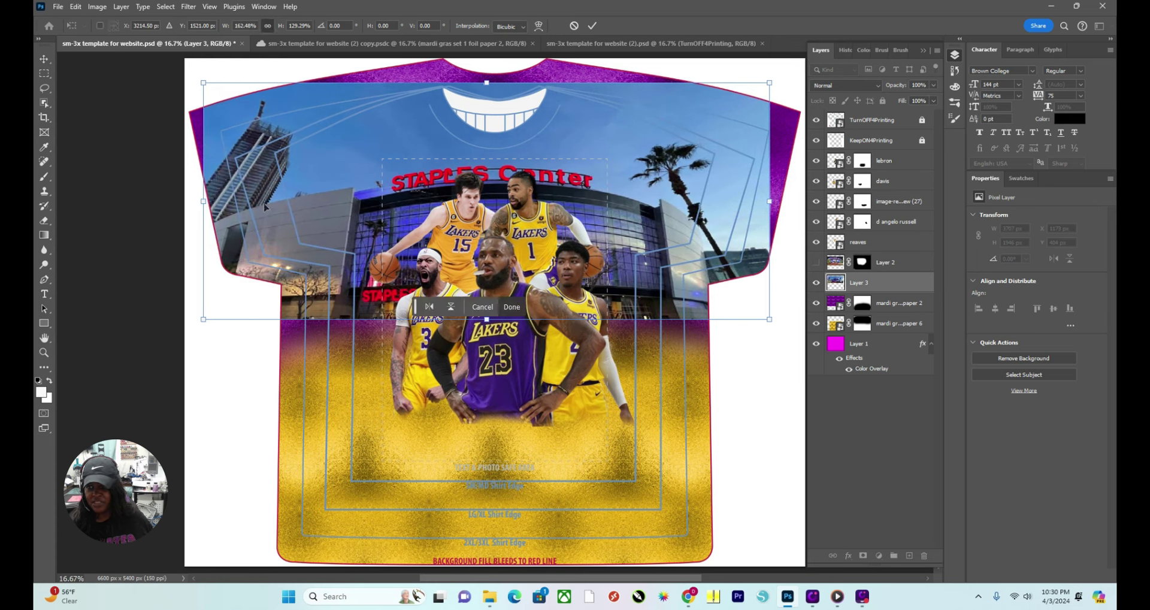
pyautogui.moveTo(486, 318)
pyautogui.mouseDown()
pyautogui.moveTo(487, 348)
pyautogui.moveTo(487, 335)
pyautogui.mouseUp()
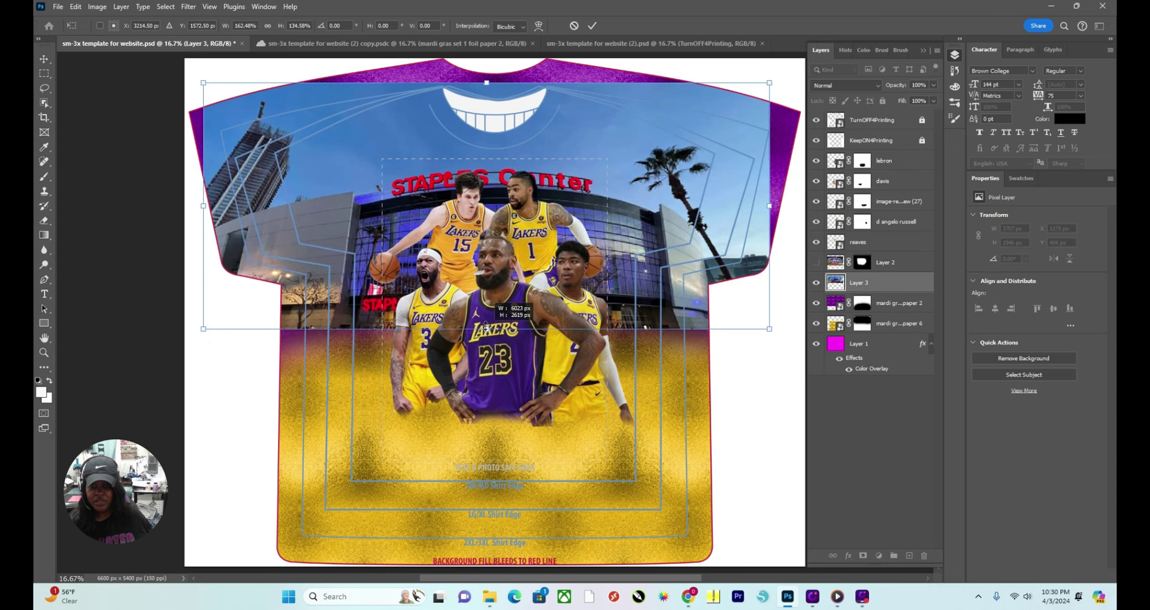
pyautogui.moveTo(547, 182); pyautogui.dragTo(546, 193)
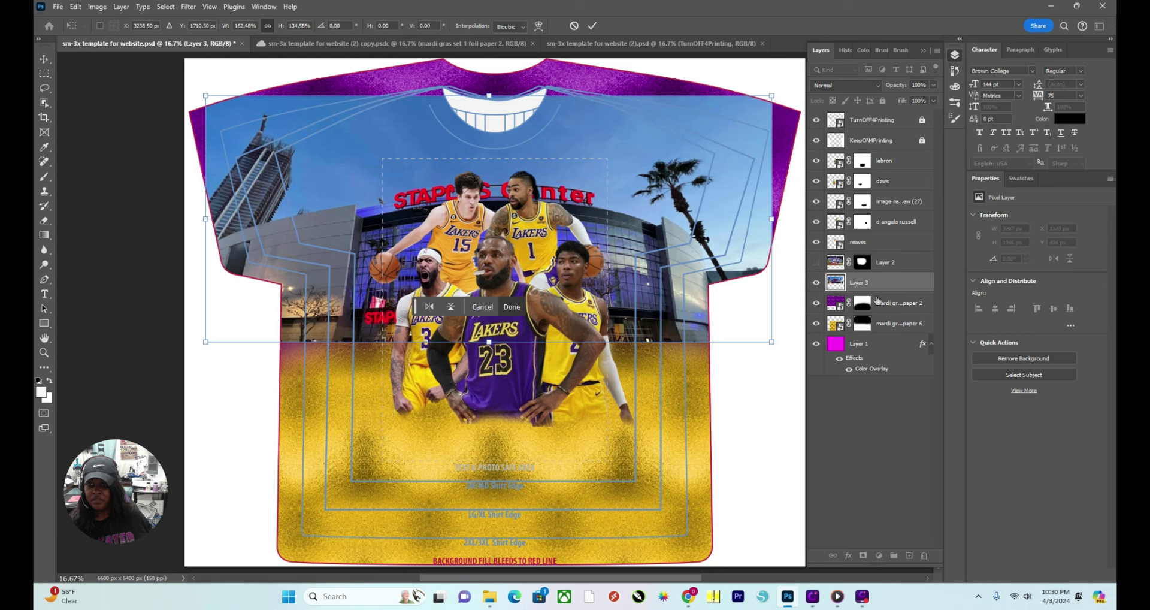
pyautogui.click(592, 27)
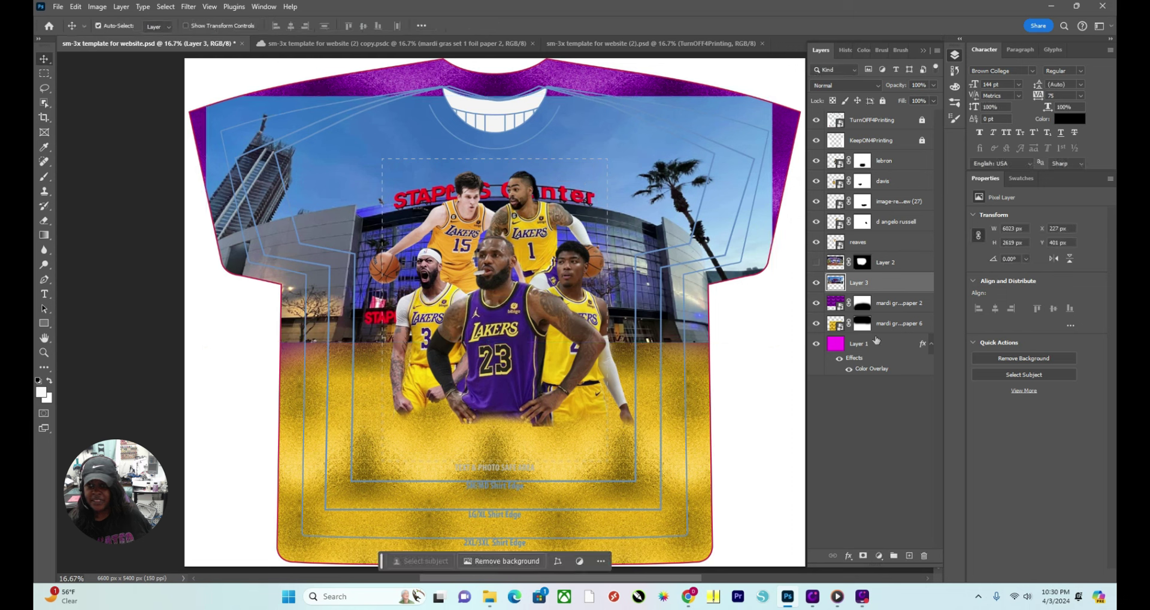
# Add a layer mask to the arena photo and paint black with the 1102 px soft brush to fade its edges into the foil background.
pyautogui.click(863, 556)
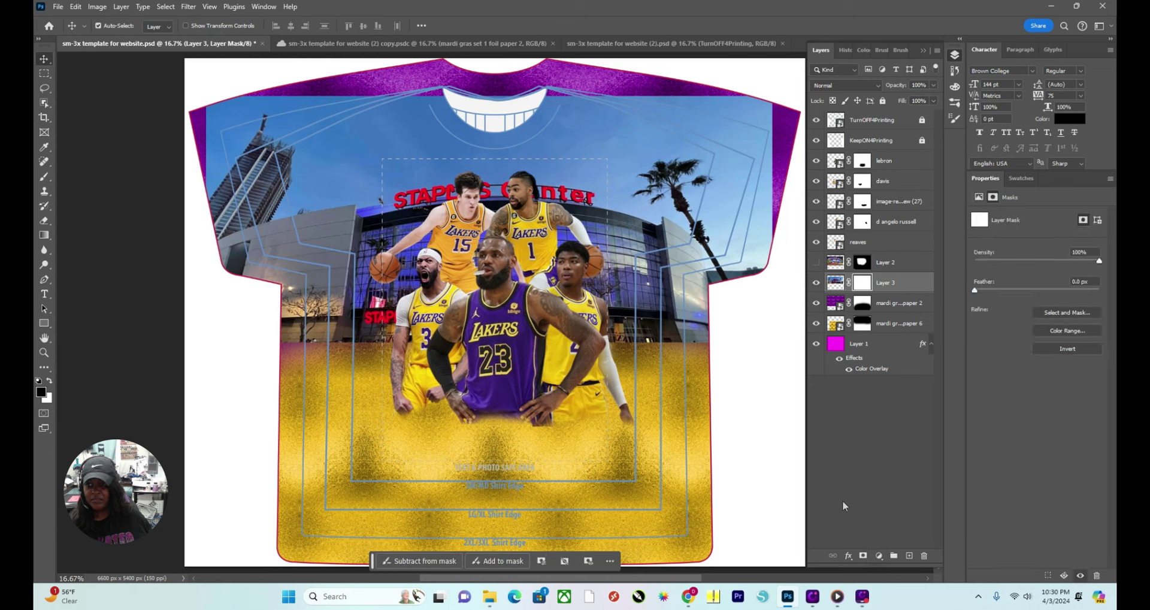
pyautogui.click(45, 177)
pyautogui.click(89, 176)
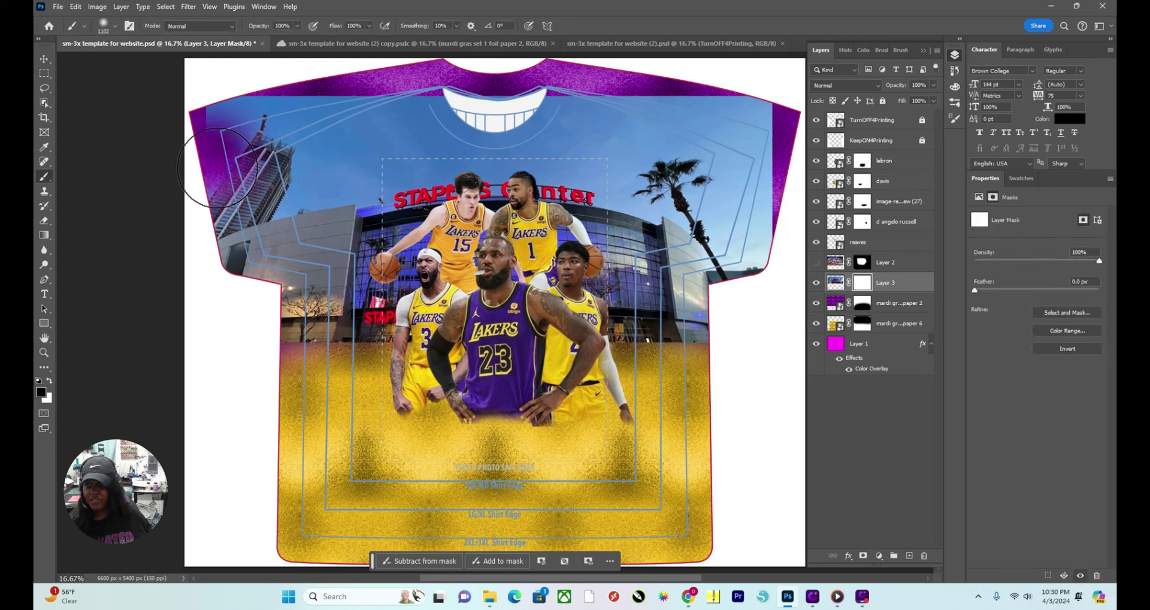
pyautogui.moveTo(218, 168)
pyautogui.mouseDown()
pyautogui.moveTo(279, 105)
pyautogui.moveTo(210, 231)
pyautogui.moveTo(238, 245)
pyautogui.moveTo(210, 259)
pyautogui.moveTo(218, 280)
pyautogui.moveTo(214, 252)
pyautogui.moveTo(268, 279)
pyautogui.moveTo(236, 298)
pyautogui.moveTo(335, 112)
pyautogui.moveTo(329, 81)
pyautogui.moveTo(425, 103)
pyautogui.moveTo(479, 89)
pyautogui.moveTo(709, 104)
pyautogui.moveTo(689, 145)
pyautogui.moveTo(714, 108)
pyautogui.moveTo(717, 123)
pyautogui.moveTo(753, 118)
pyautogui.moveTo(725, 164)
pyautogui.moveTo(758, 258)
pyautogui.moveTo(725, 232)
pyautogui.moveTo(703, 173)
pyautogui.moveTo(703, 243)
pyautogui.moveTo(728, 313)
pyautogui.moveTo(664, 387)
pyautogui.moveTo(577, 377)
pyautogui.mouseUp()
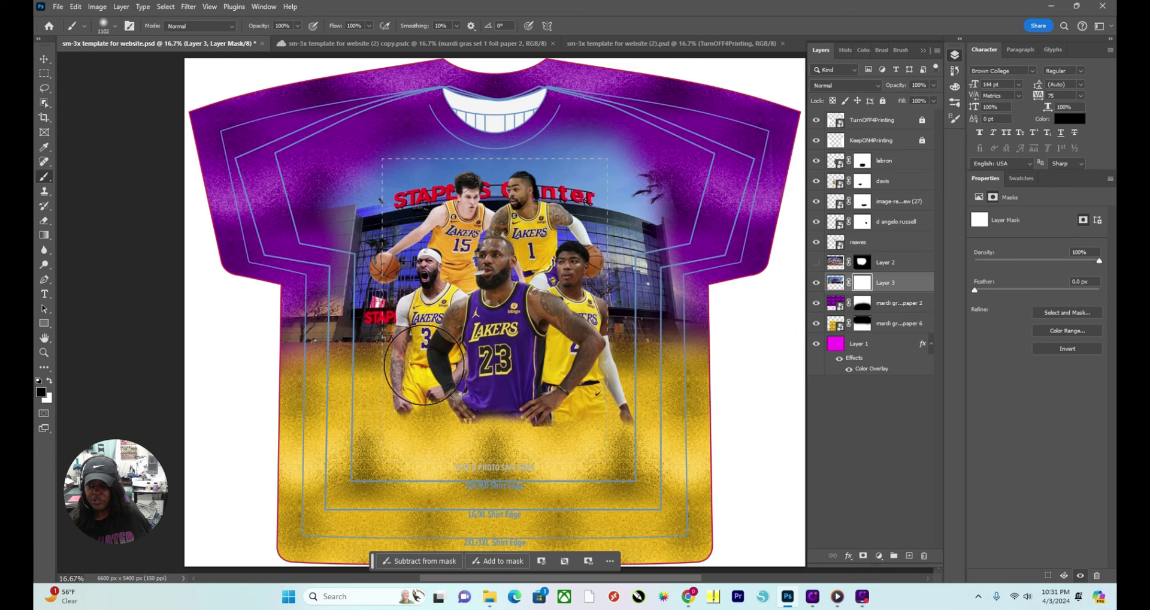
pyautogui.moveTo(336, 385); pyautogui.dragTo(270, 359)
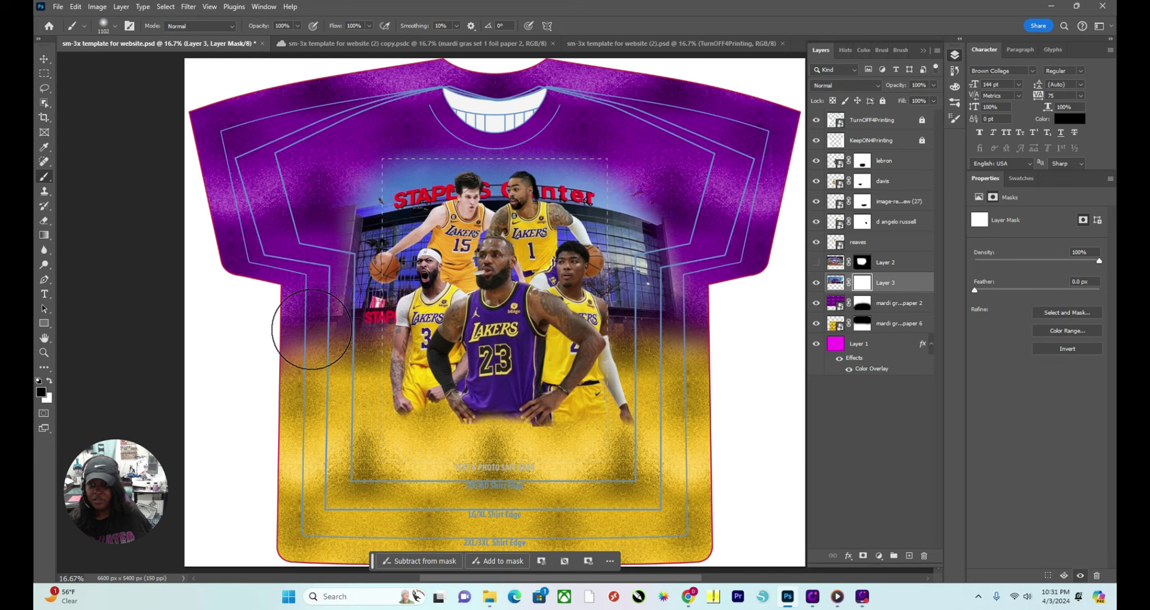
pyautogui.moveTo(705, 361)
pyautogui.mouseDown()
pyautogui.moveTo(709, 318)
pyautogui.moveTo(666, 240)
pyautogui.moveTo(703, 258)
pyautogui.moveTo(701, 328)
pyautogui.moveTo(727, 307)
pyautogui.moveTo(707, 244)
pyautogui.moveTo(671, 231)
pyautogui.moveTo(680, 198)
pyautogui.moveTo(655, 201)
pyautogui.mouseUp()
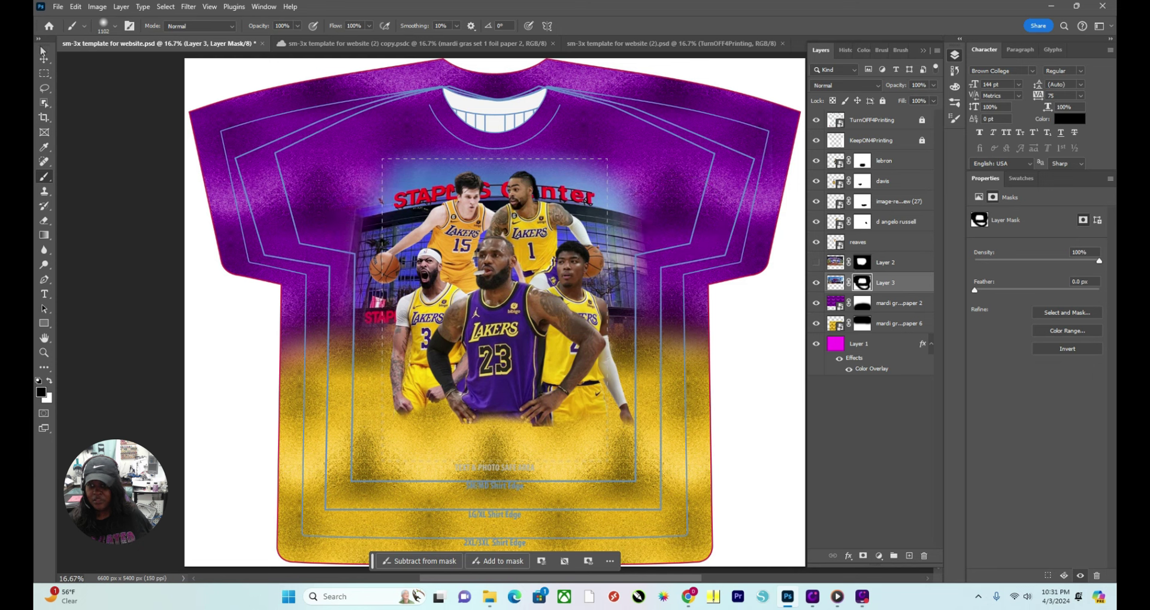
# Nudge the masked arena photo slightly upward and scale it to about 124% behind the players.
pyautogui.click(50, 59)
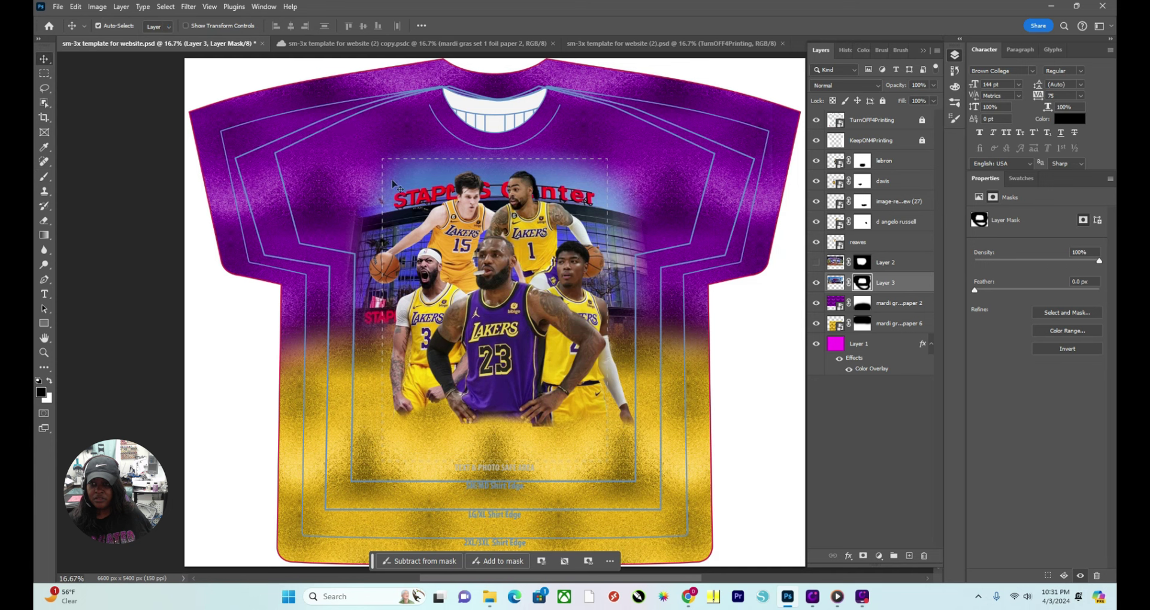
pyautogui.moveTo(394, 184); pyautogui.dragTo(394, 175)
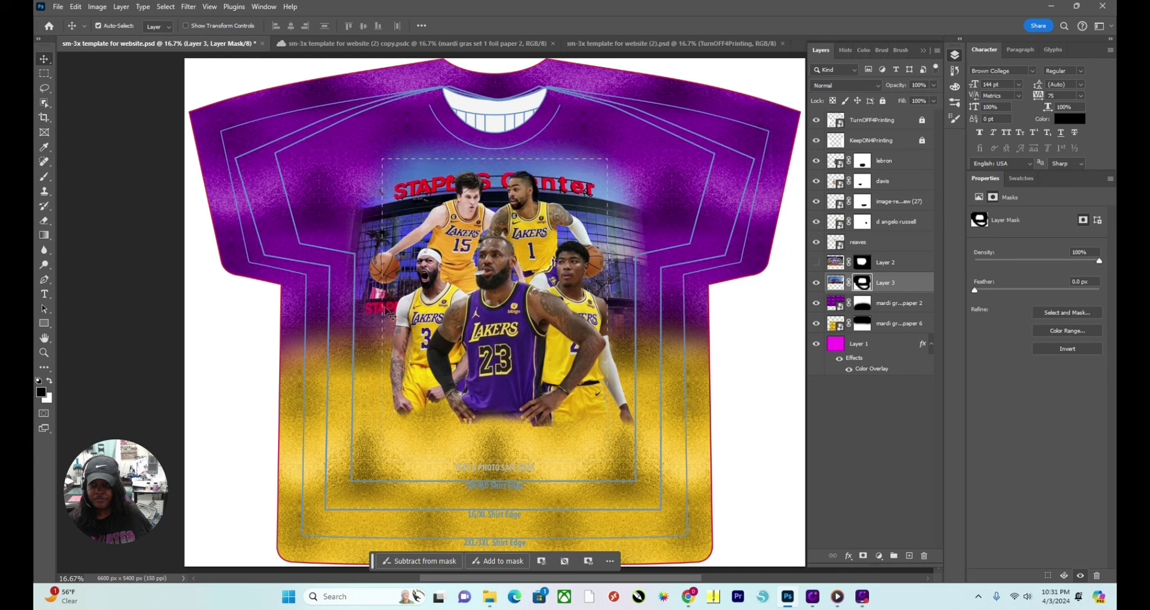
pyautogui.moveTo(405, 209); pyautogui.dragTo(397, 208)
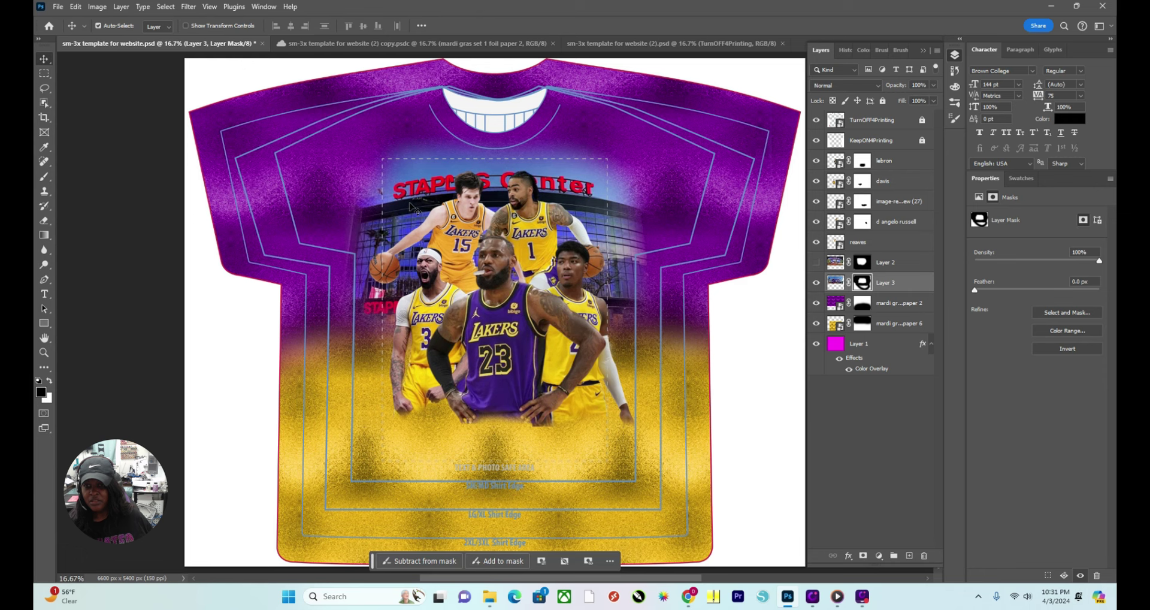
pyautogui.hotkey('ctrl', 't')
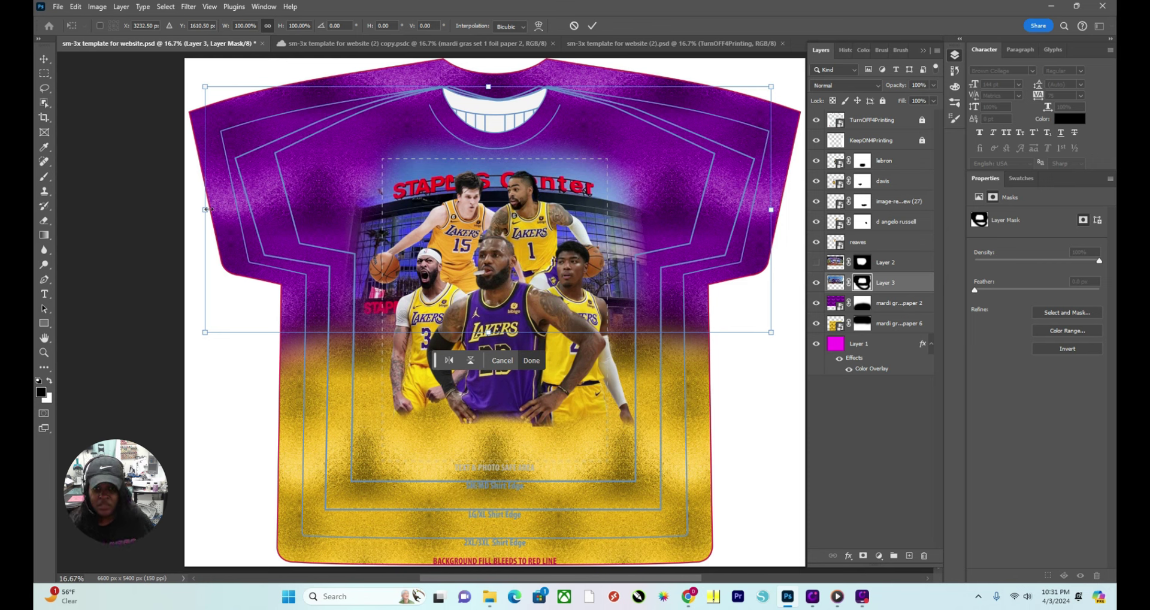
pyautogui.moveTo(205, 209); pyautogui.dragTo(144, 209)
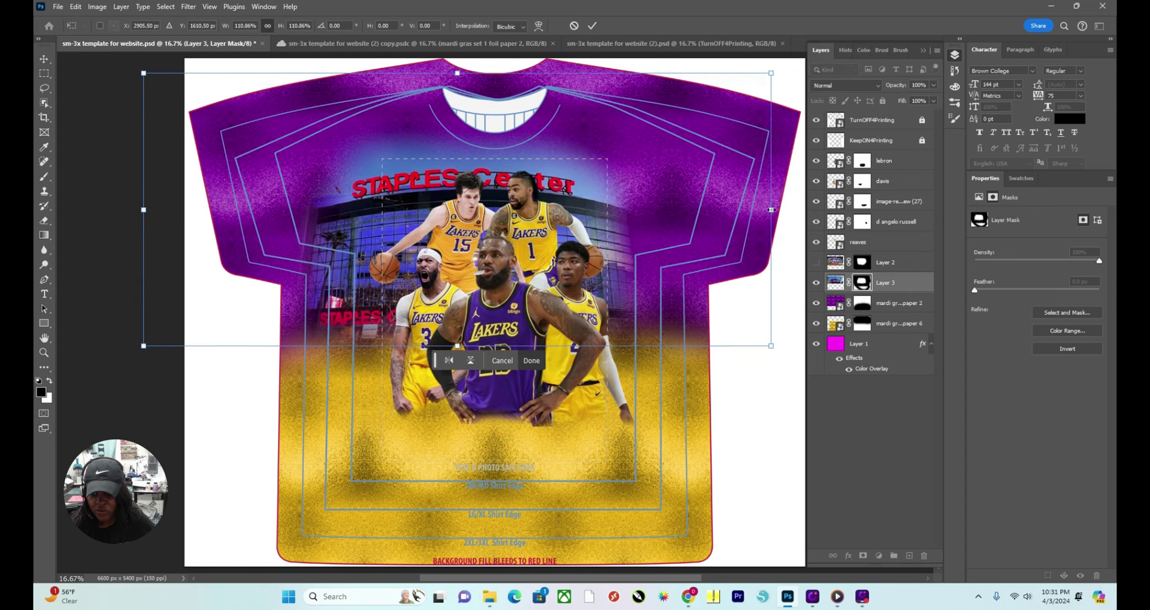
pyautogui.moveTo(771, 209); pyautogui.dragTo(835, 206)
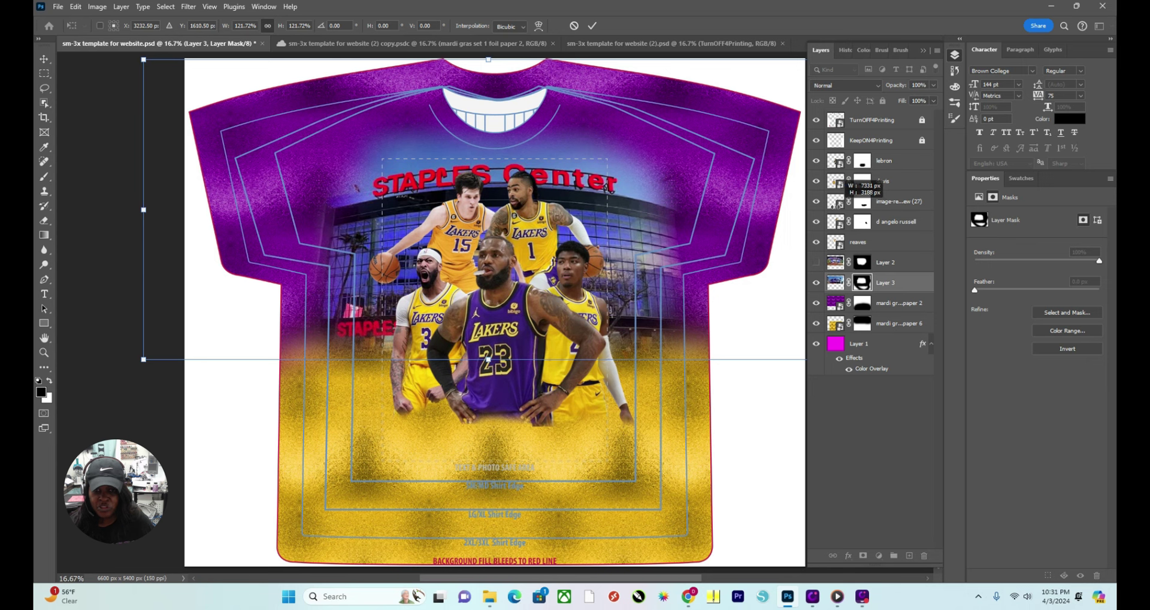
pyautogui.moveTo(834, 206); pyautogui.dragTo(834, 205)
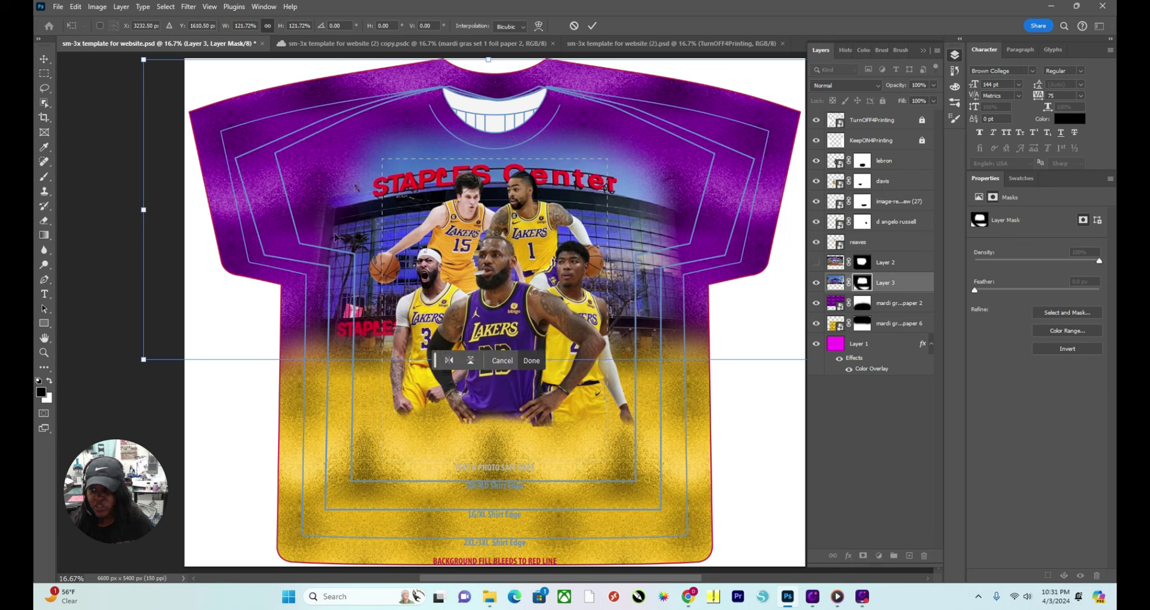
pyautogui.moveTo(144, 210); pyautogui.dragTo(132, 209)
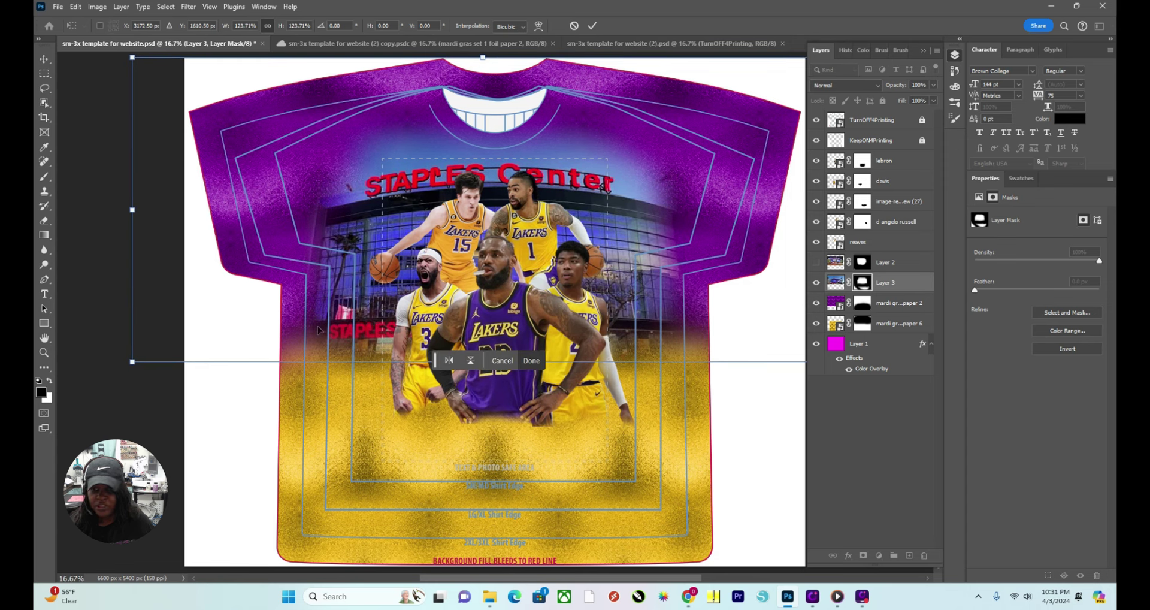
pyautogui.click(592, 26)
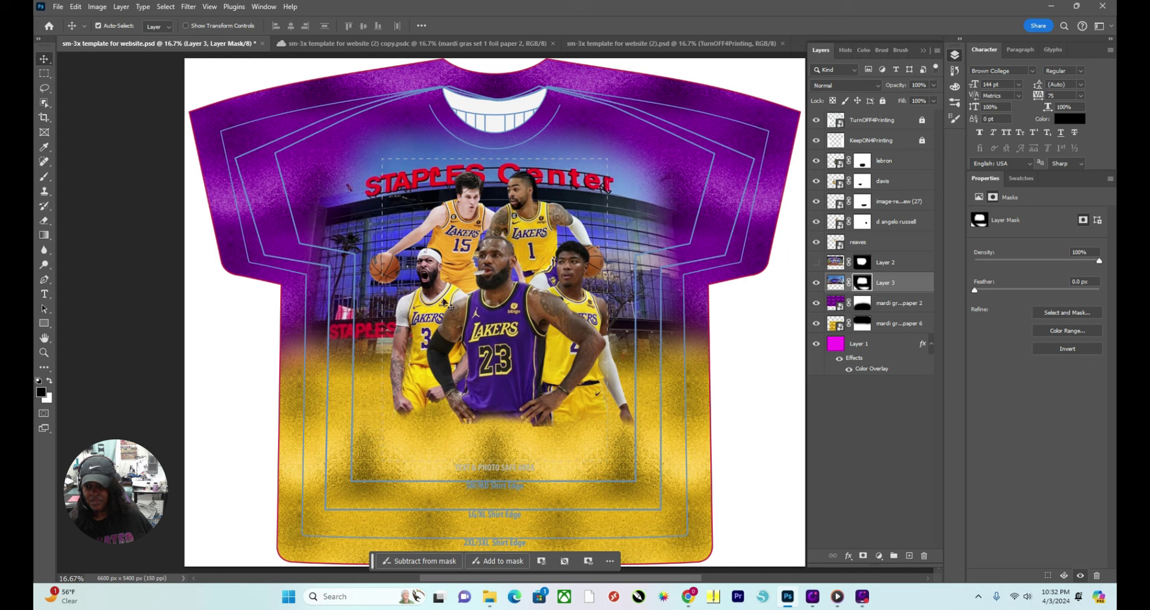
# Place the LAKERS wordmark image, image-removebg-preview (24), from the lakers folder directly above the lebron layer.
pyautogui.click(417, 440)
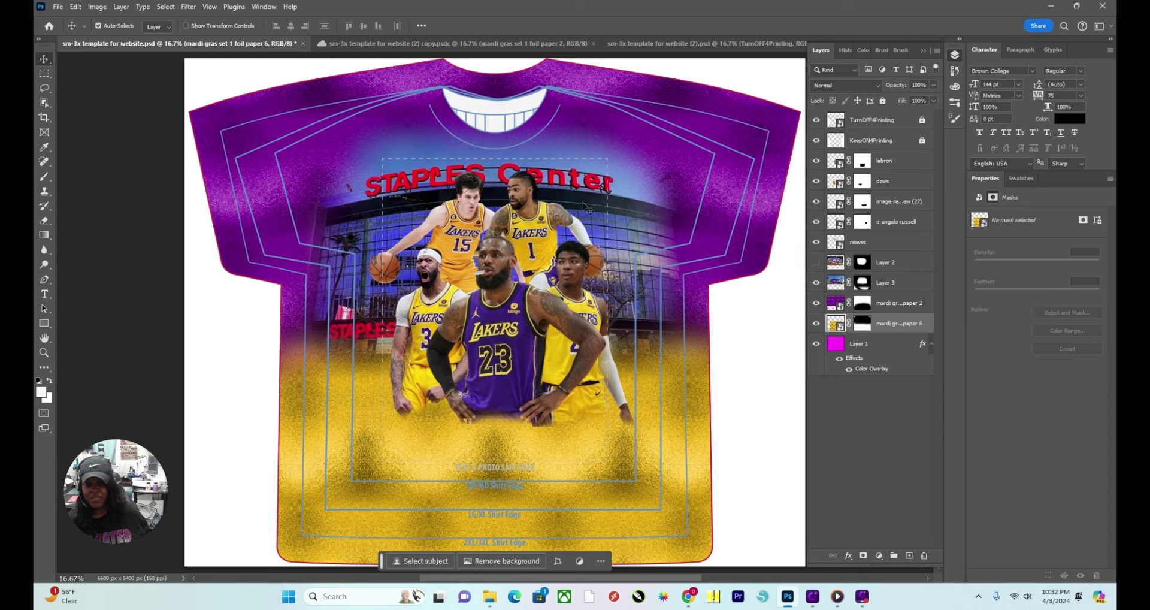
pyautogui.click(490, 421)
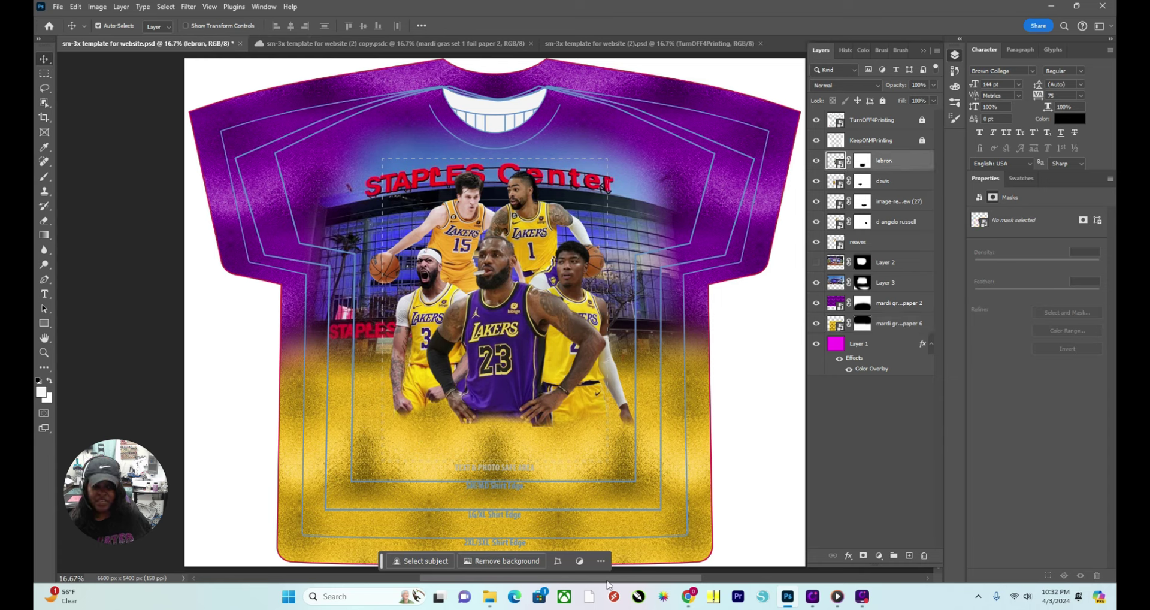
pyautogui.moveTo(500, 582)
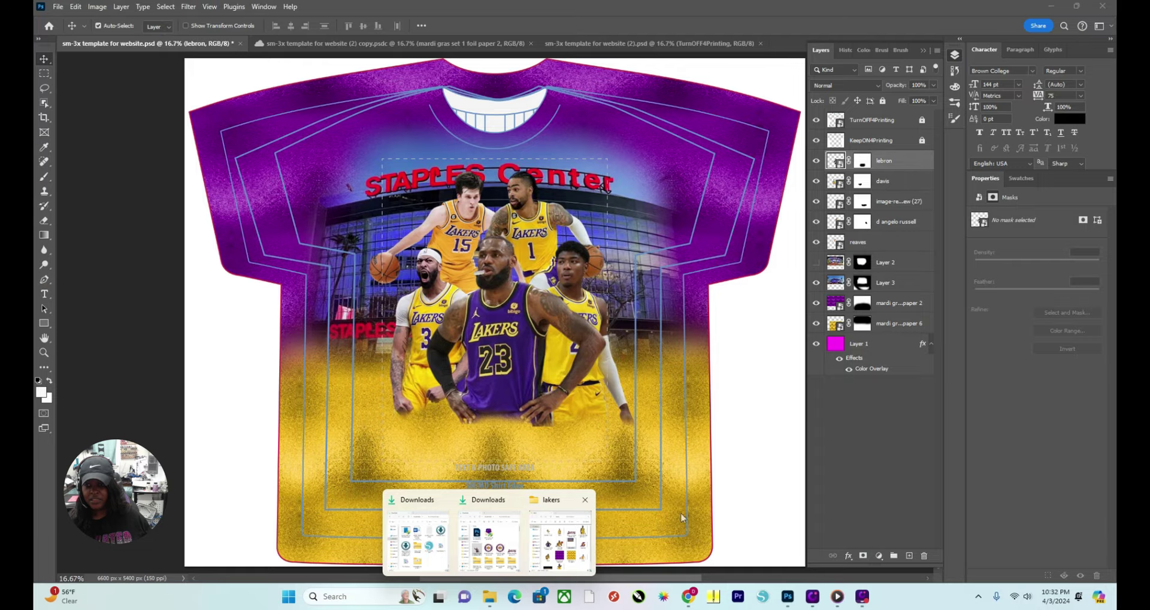
pyautogui.click(560, 533)
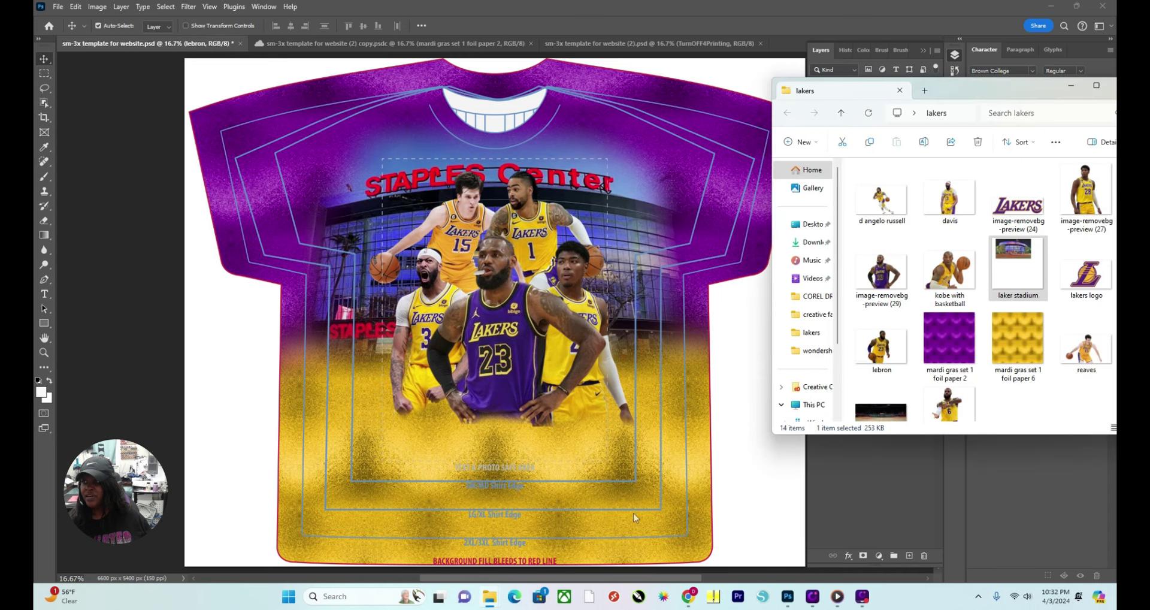
pyautogui.click(1023, 211)
pyautogui.moveTo(1022, 211); pyautogui.dragTo(457, 427)
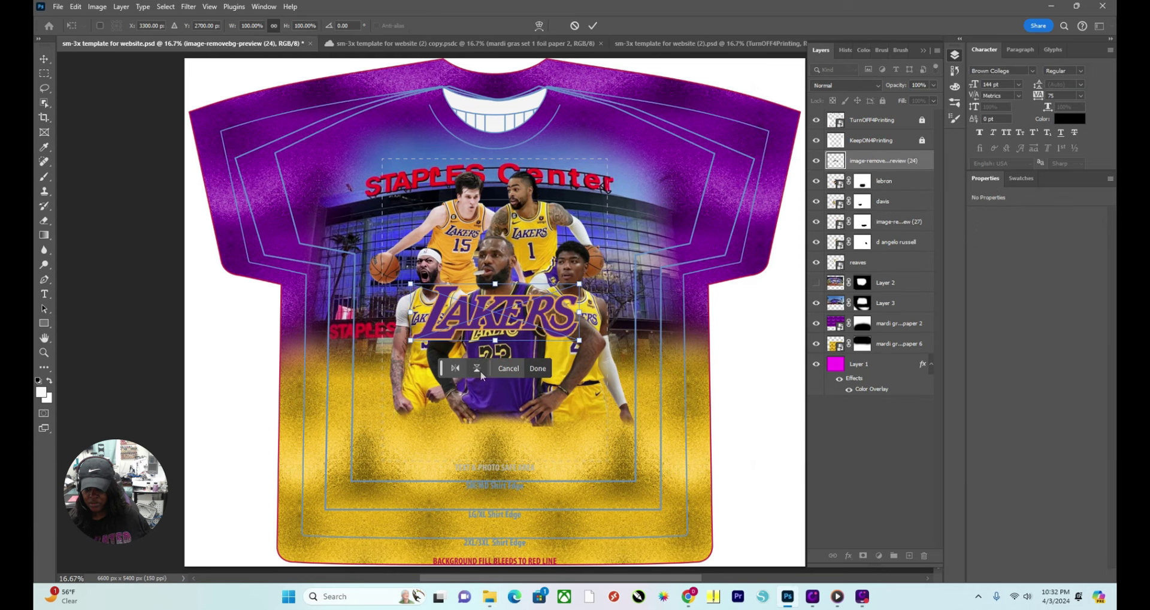
# Scale the LAKERS wordmark to about 138% and centre it across the bottom of the player group at about X 2048 px, Y 3472 px.
pyautogui.moveTo(496, 321); pyautogui.dragTo(476, 432)
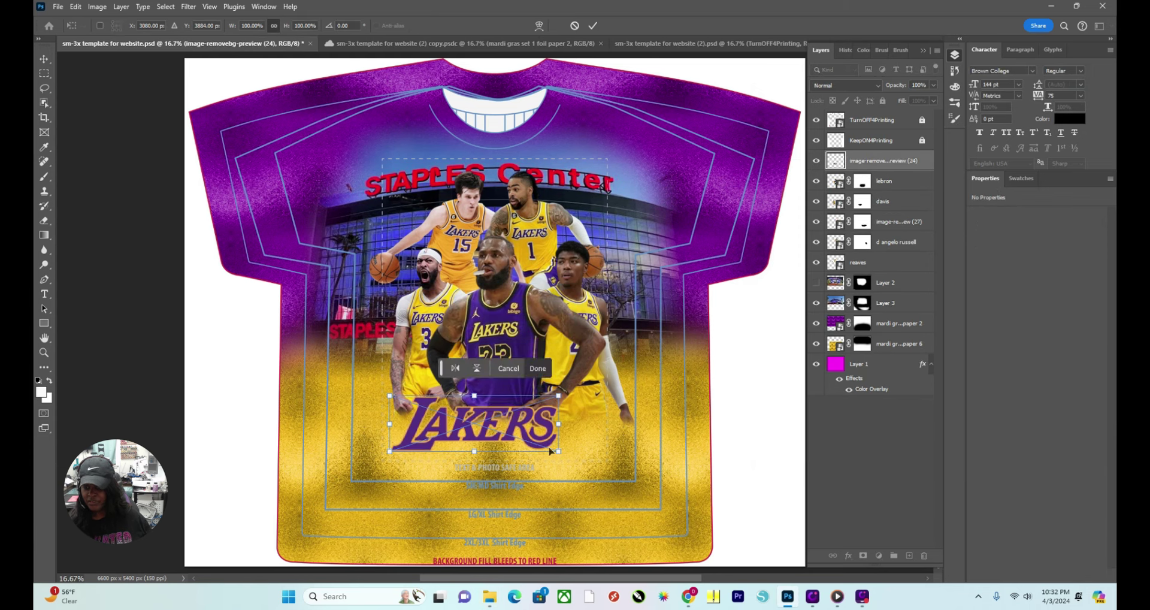
pyautogui.moveTo(559, 453); pyautogui.dragTo(613, 470)
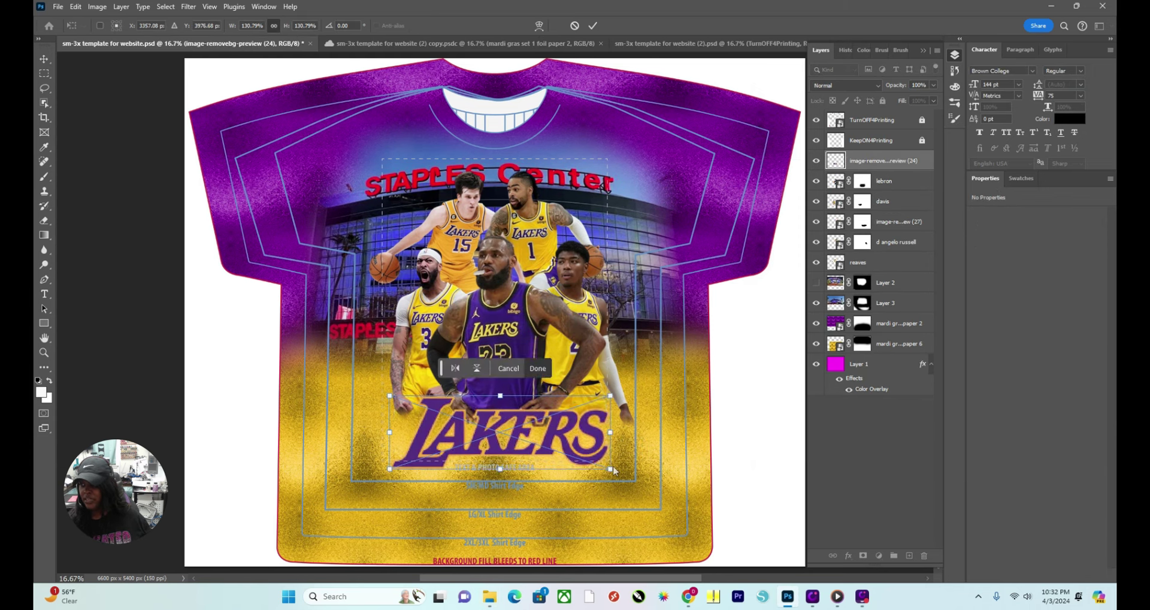
pyautogui.moveTo(390, 432); pyautogui.dragTo(432, 444)
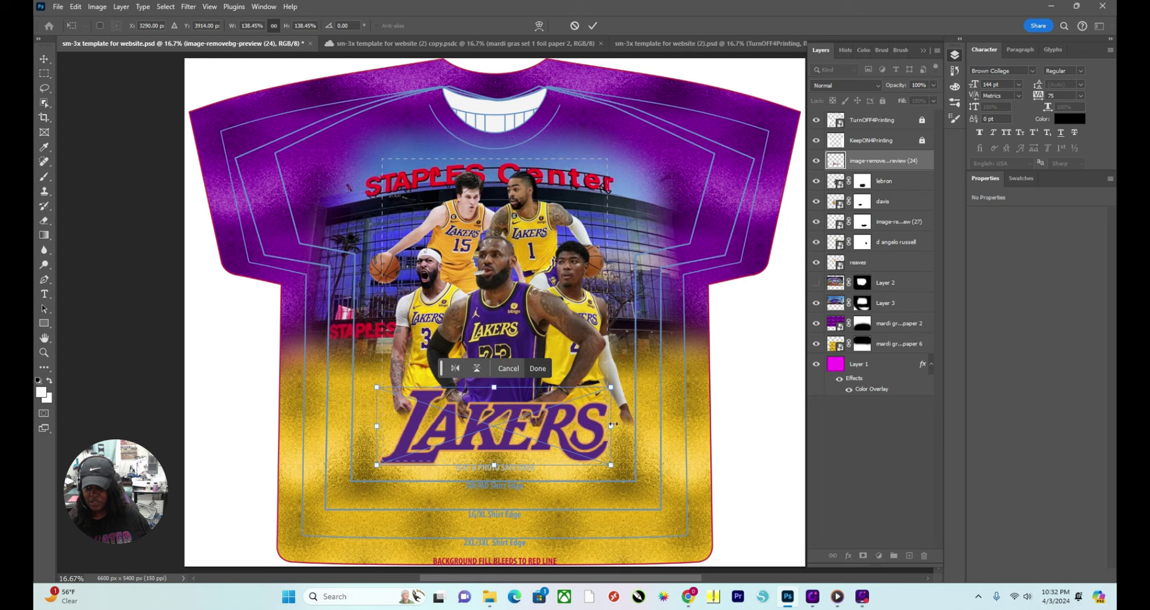
pyautogui.click(589, 27)
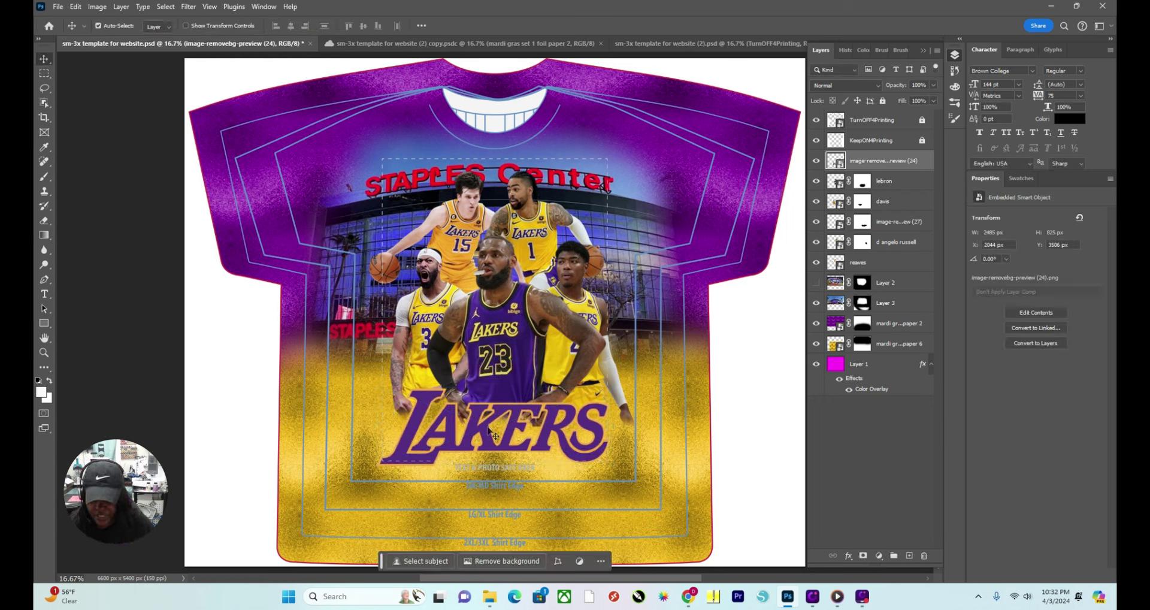
pyautogui.moveTo(488, 428); pyautogui.dragTo(488, 426)
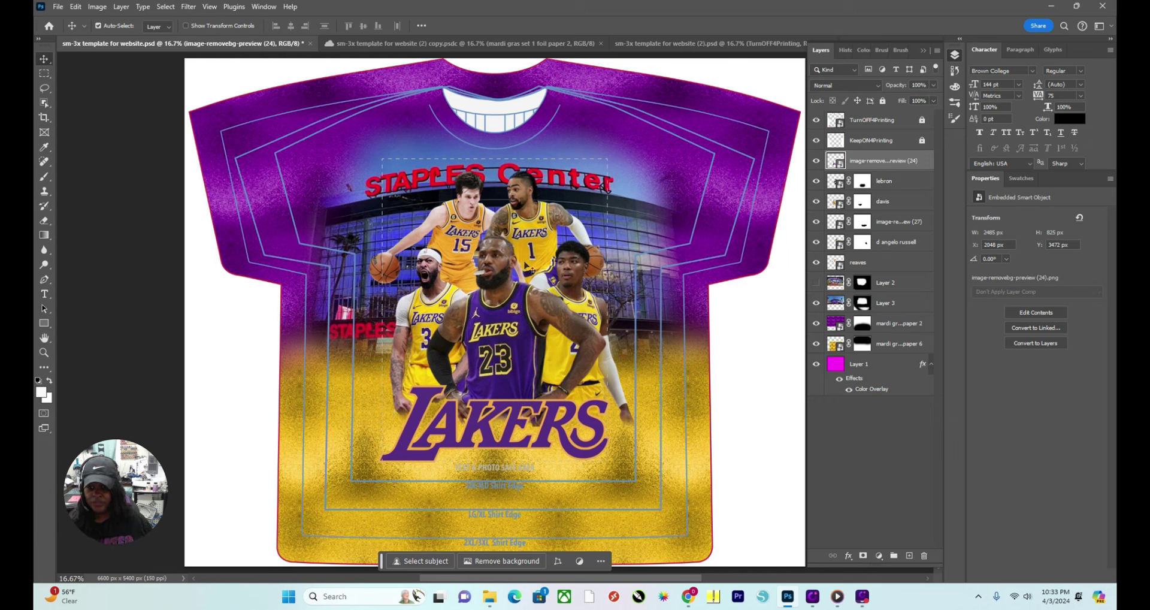
# Add the text LOS ANGELES in 144 pt Brown College directly above the lebron layer, just over the LAKERS wordmark.
pyautogui.click(46, 294)
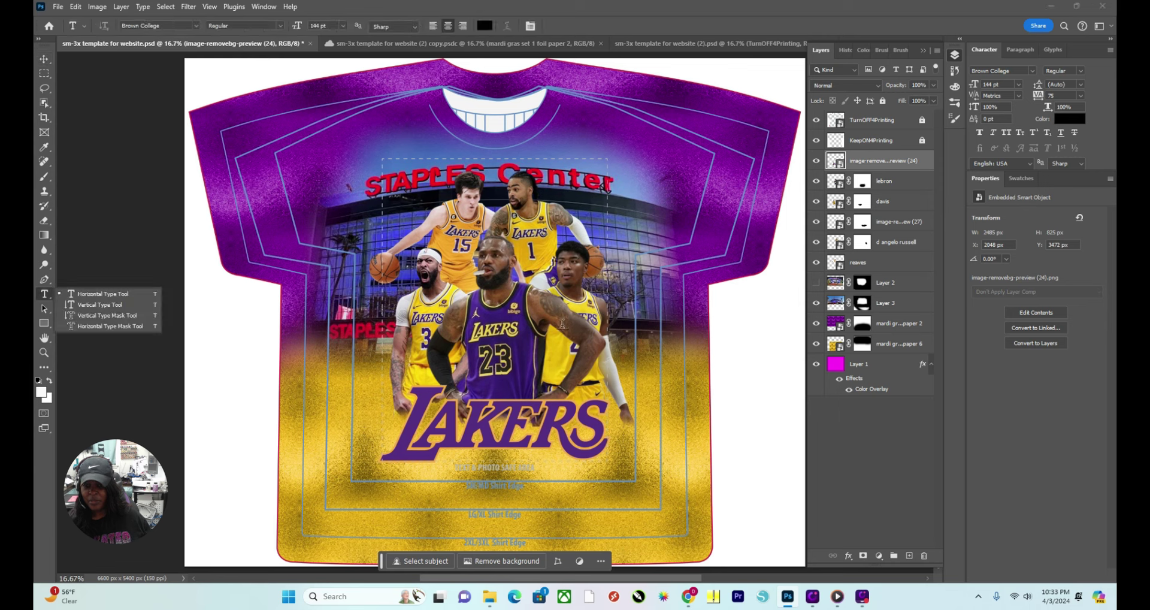
pyautogui.click(44, 59)
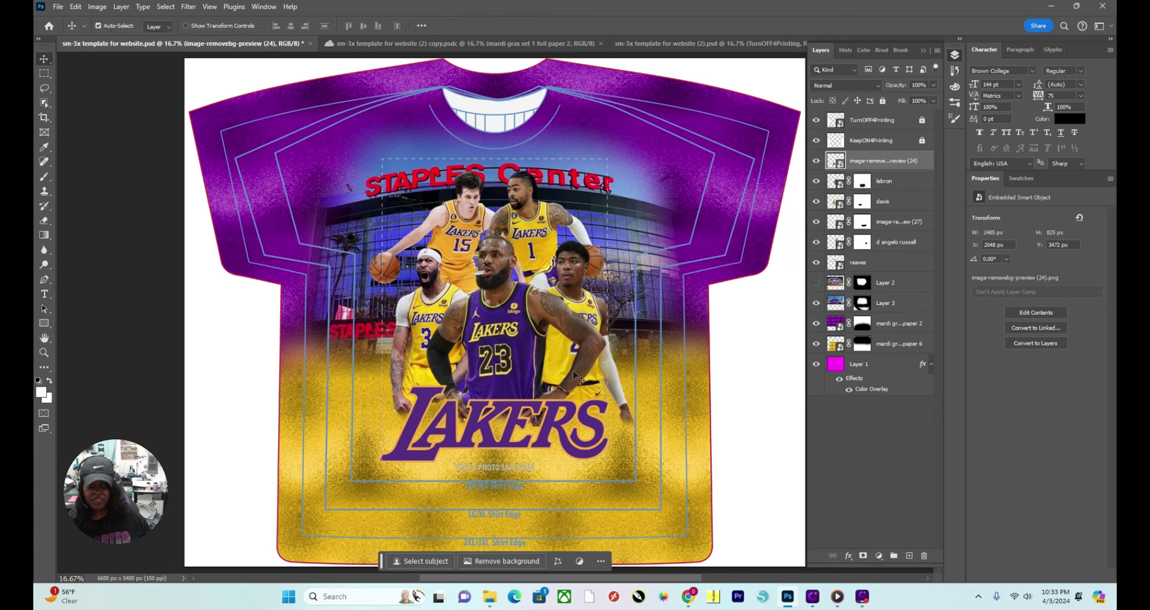
pyautogui.click(514, 375)
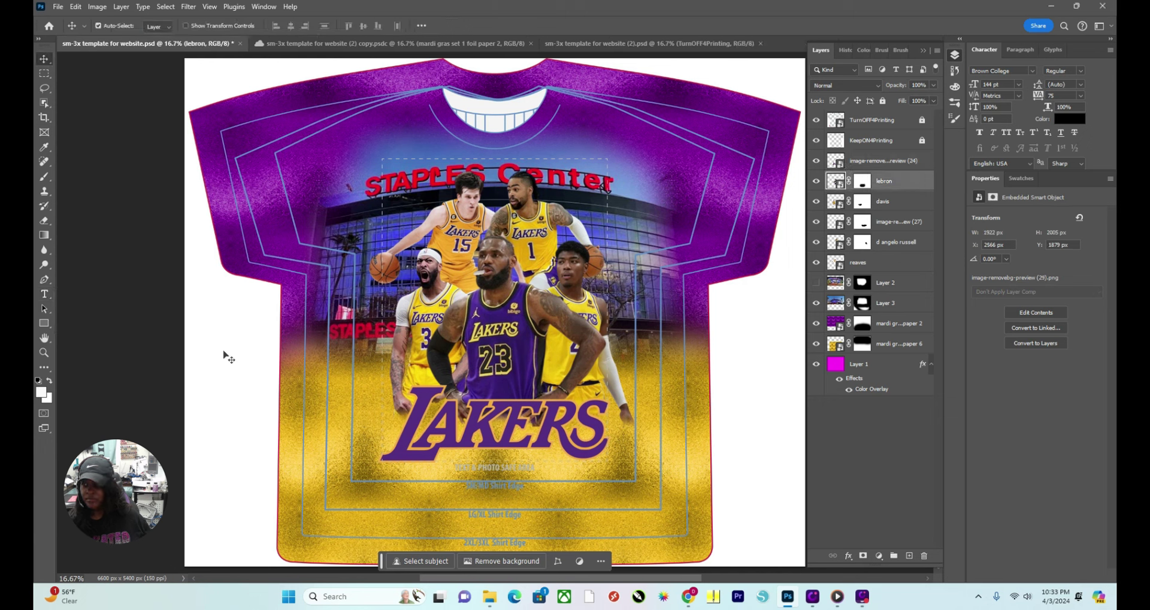
pyautogui.click(50, 295)
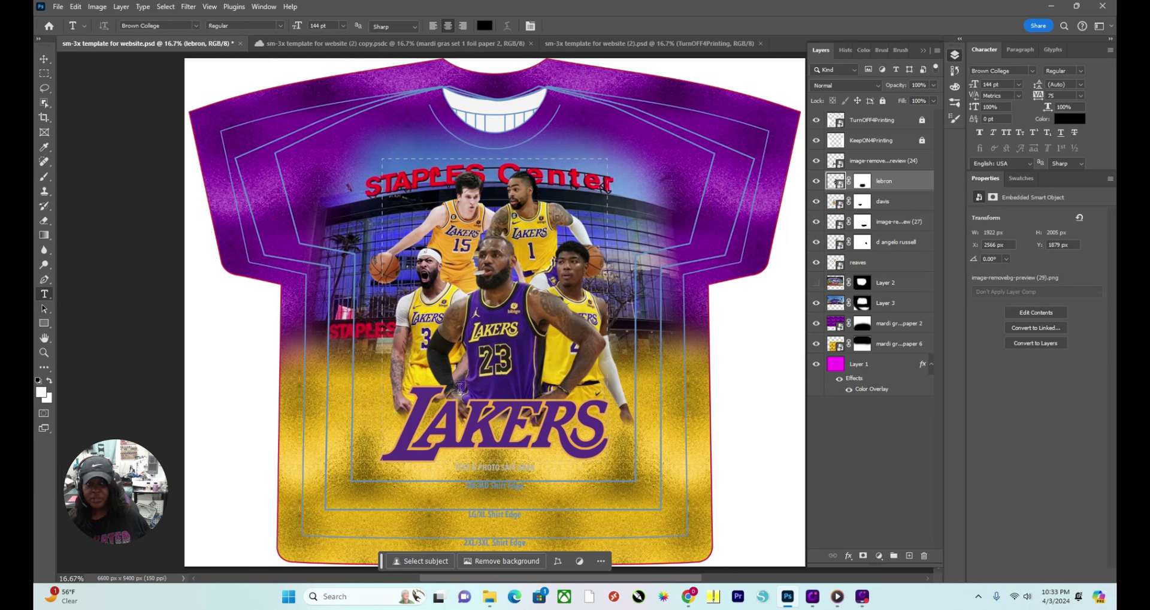
pyautogui.click(459, 387)
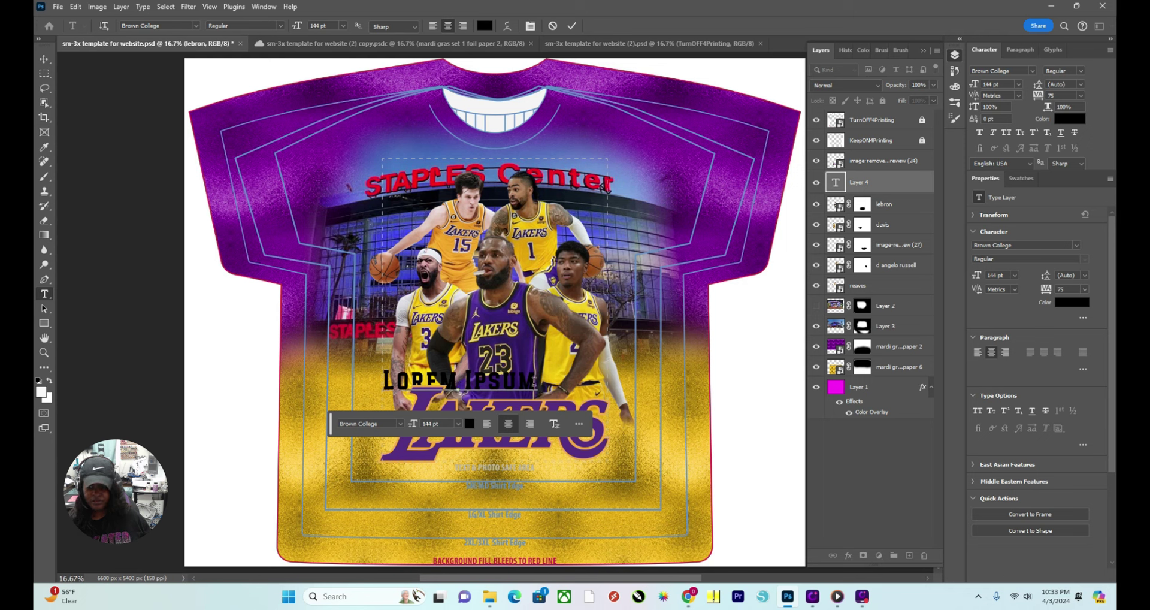
pyautogui.write('LO')
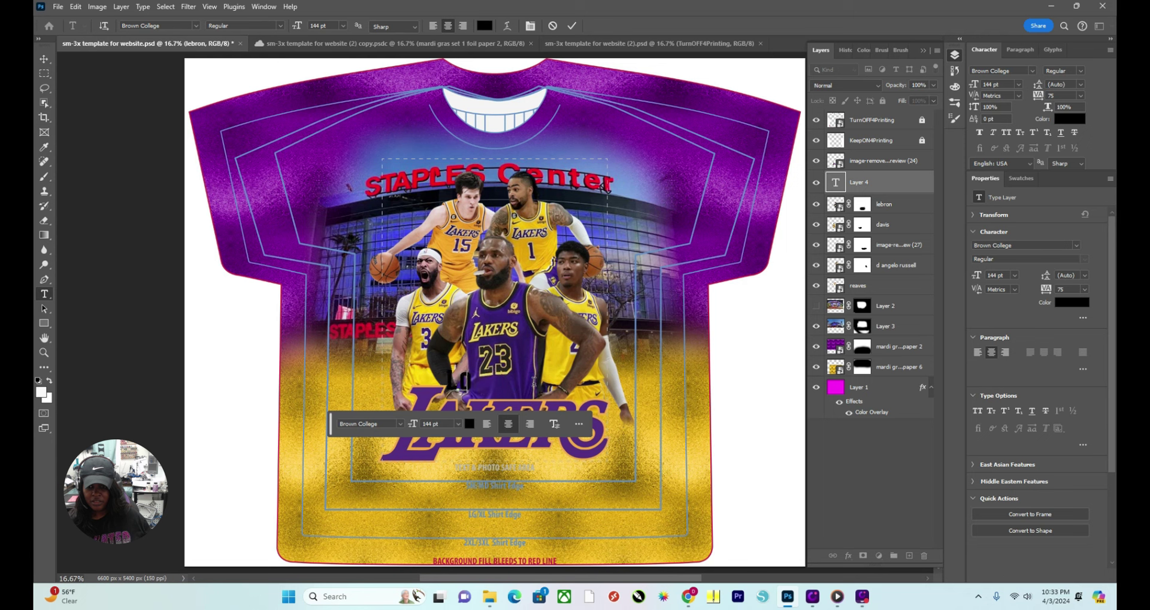
pyautogui.press('BackSpace')
pyautogui.press('BackSpace')
pyautogui.write('LOS')
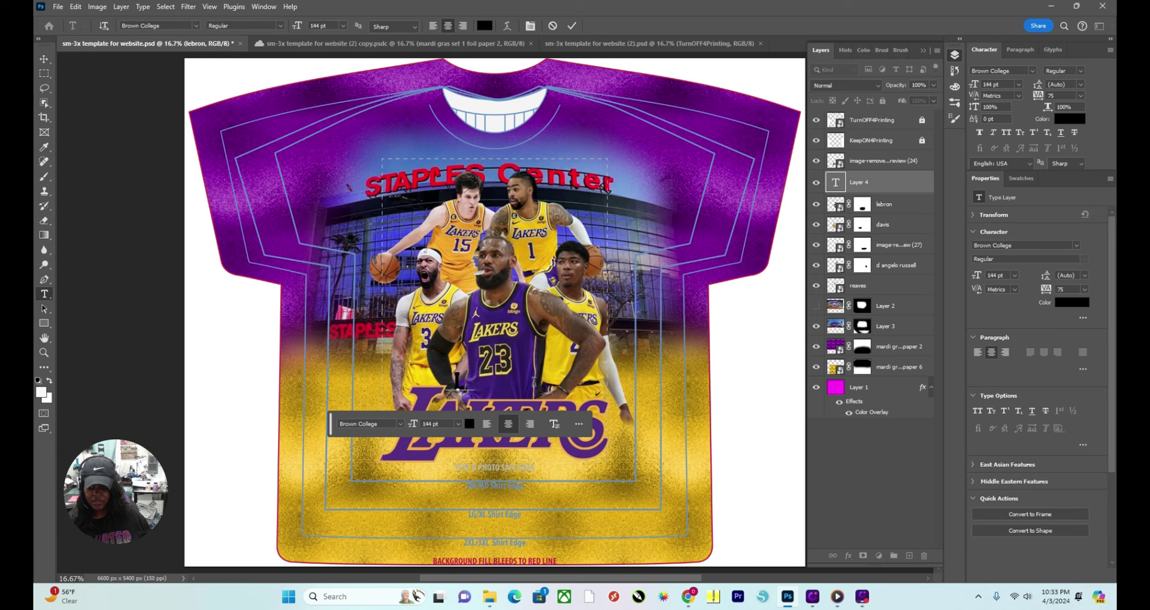
pyautogui.write(' AN')
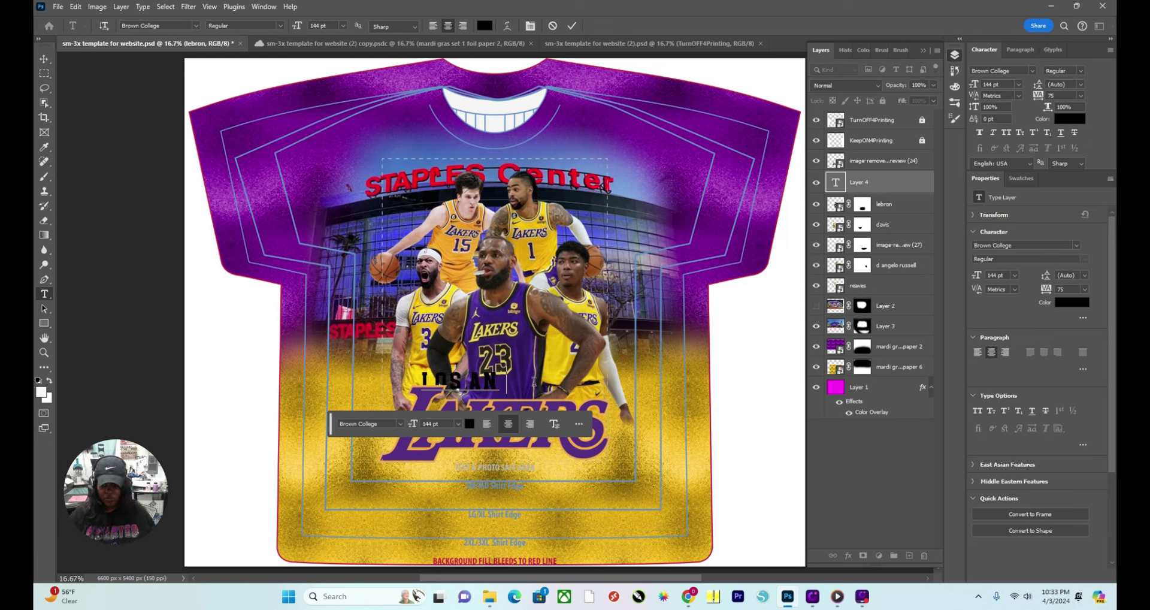
pyautogui.write('GELES')
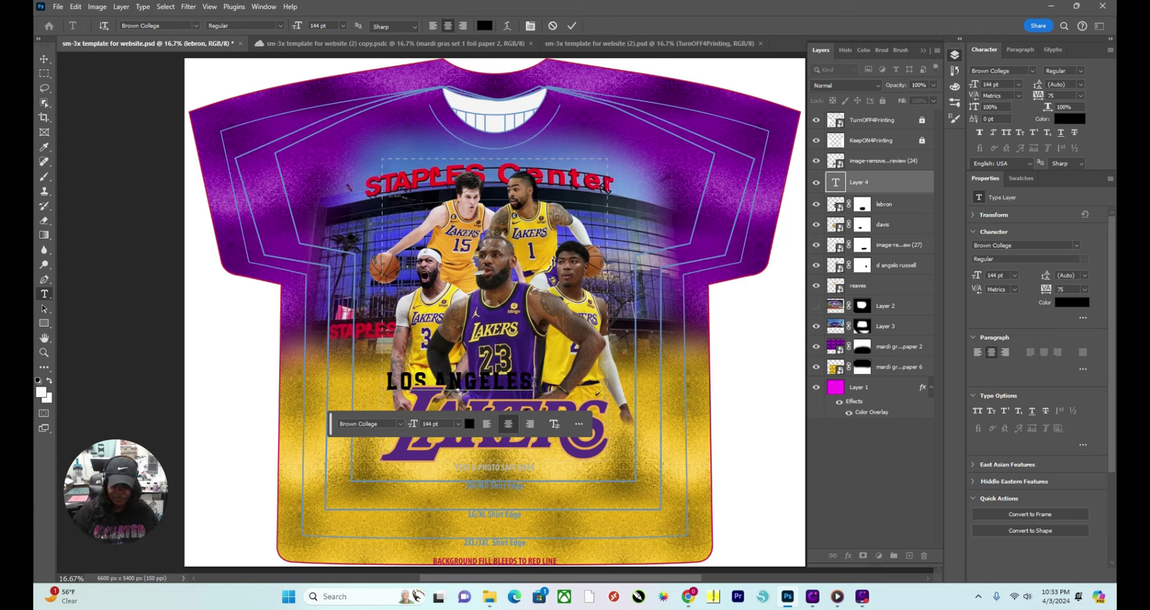
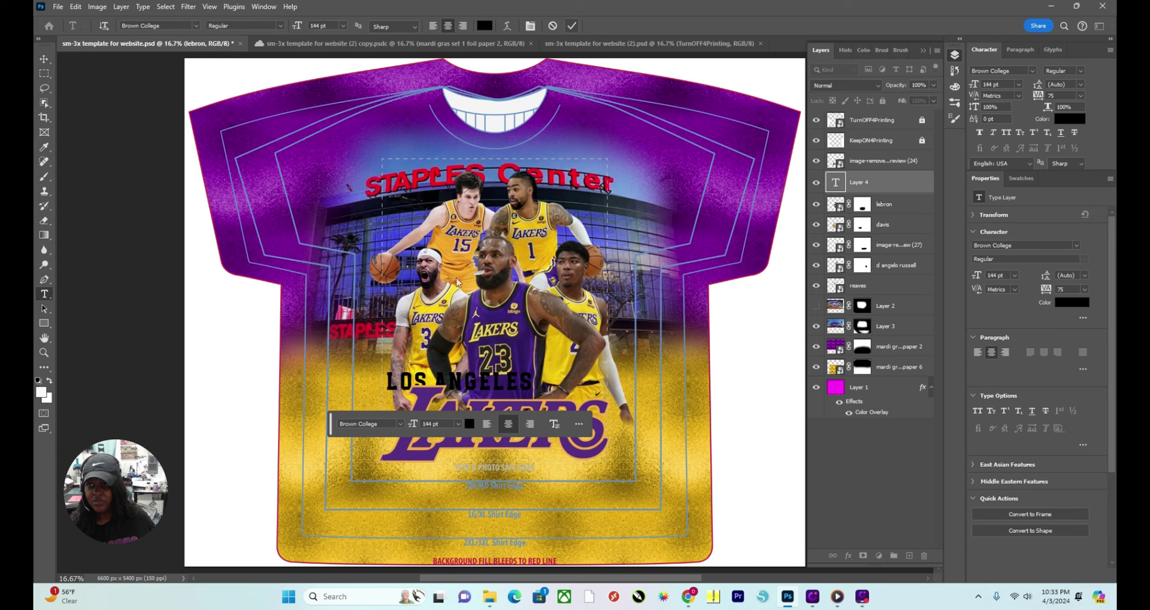
pyautogui.click(44, 60)
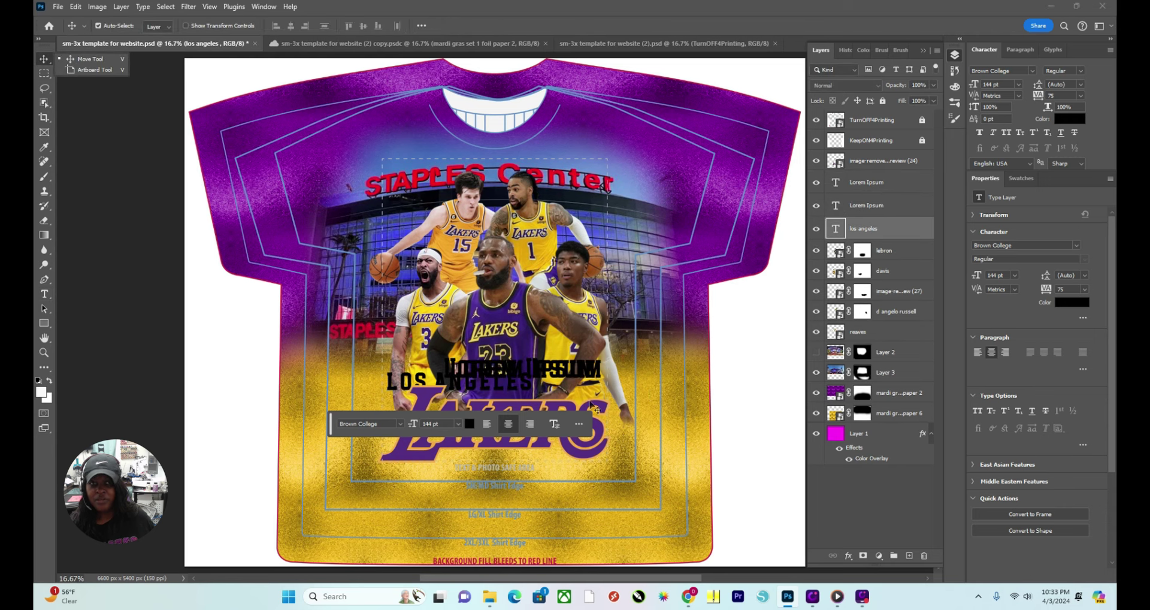
# Delete the two stray Lorem Ipsum text layers and save the document.
pyautogui.moveTo(495, 383); pyautogui.dragTo(514, 373)
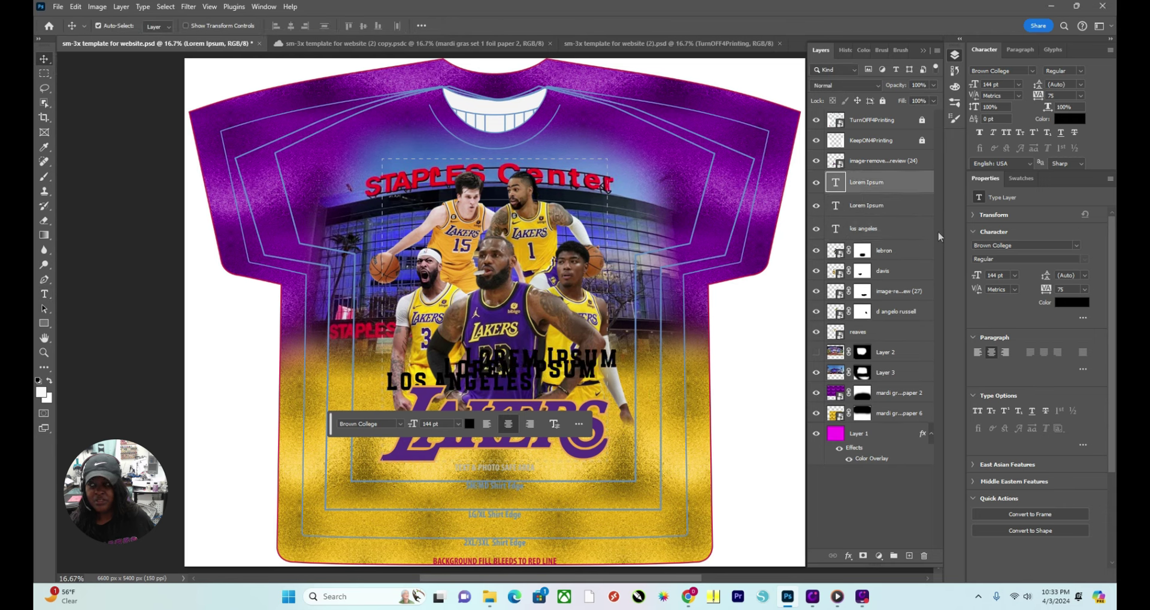
pyautogui.moveTo(885, 190); pyautogui.dragTo(925, 555)
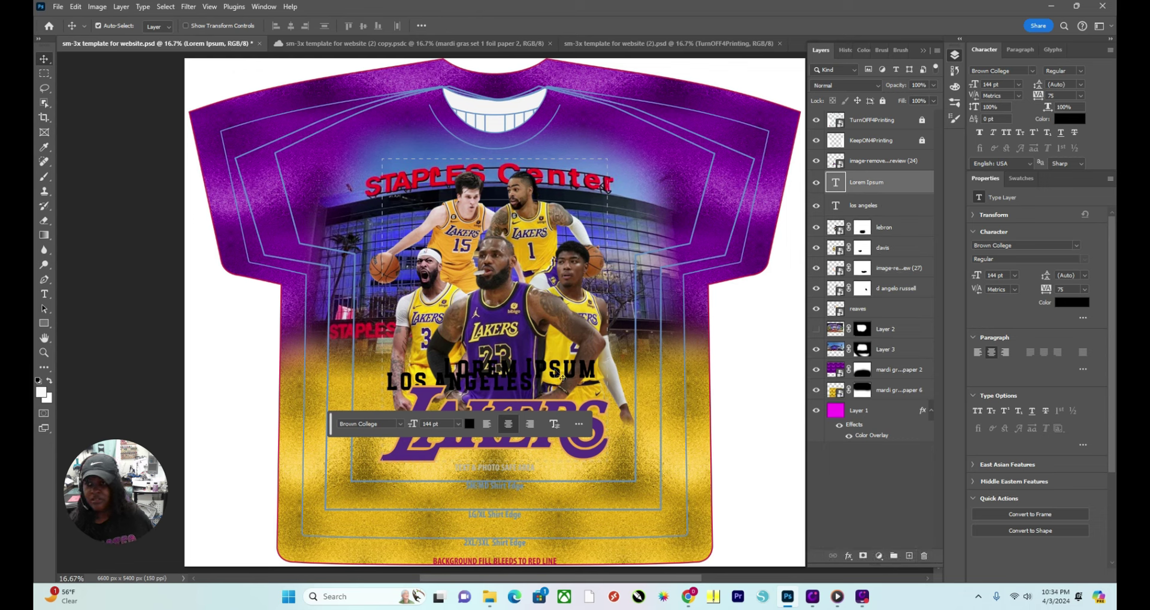
pyautogui.moveTo(543, 373); pyautogui.dragTo(539, 363)
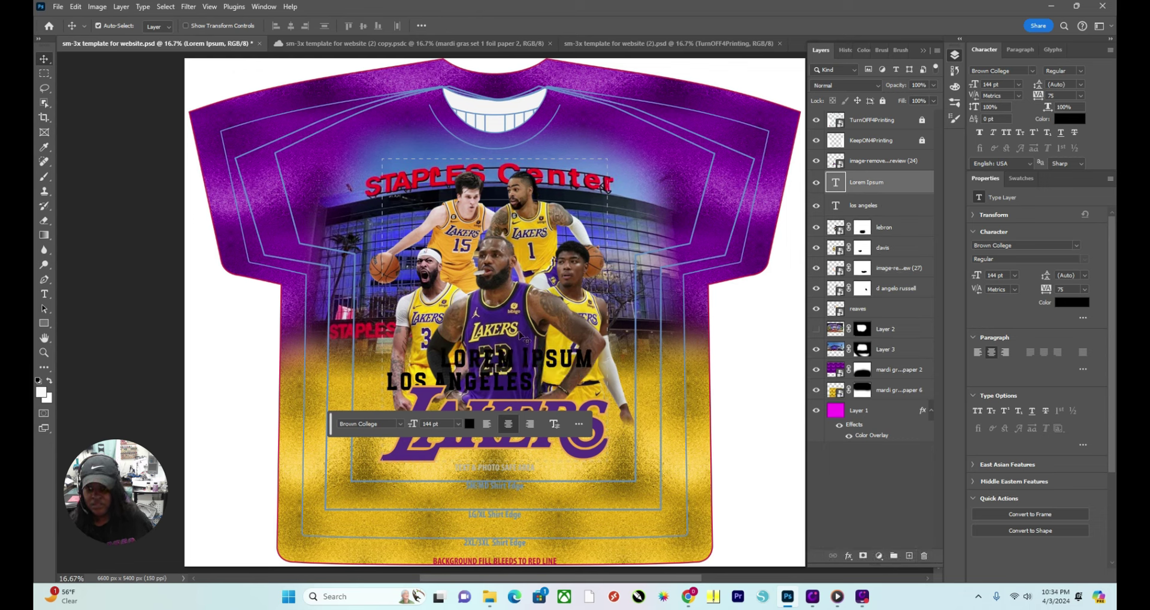
pyautogui.click(58, 7)
pyautogui.click(81, 134)
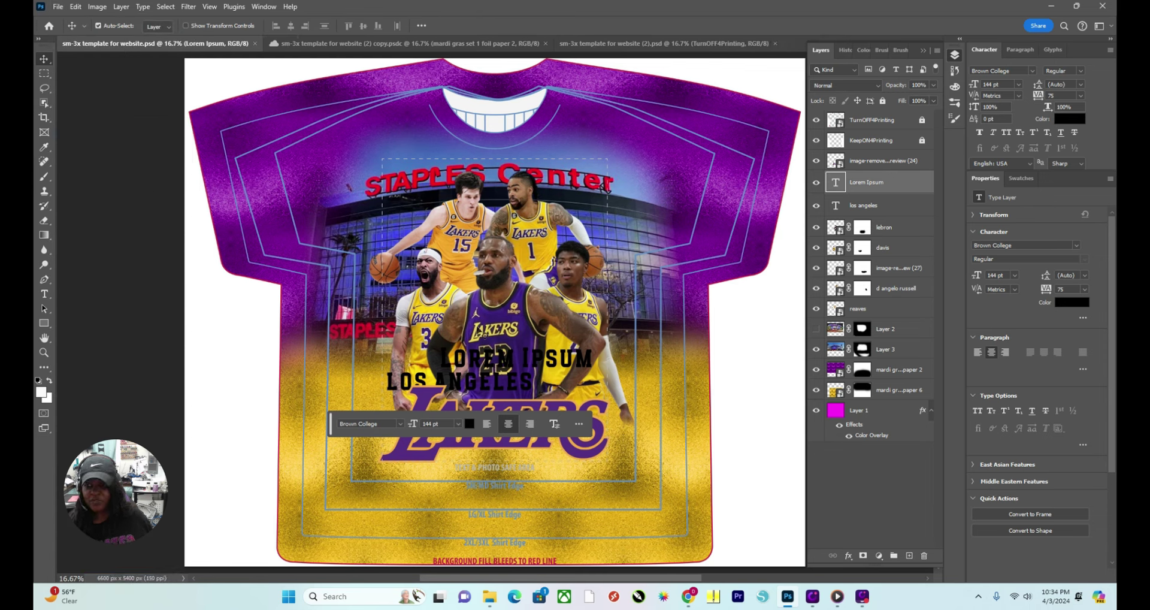
pyautogui.moveTo(540, 368); pyautogui.dragTo(576, 383)
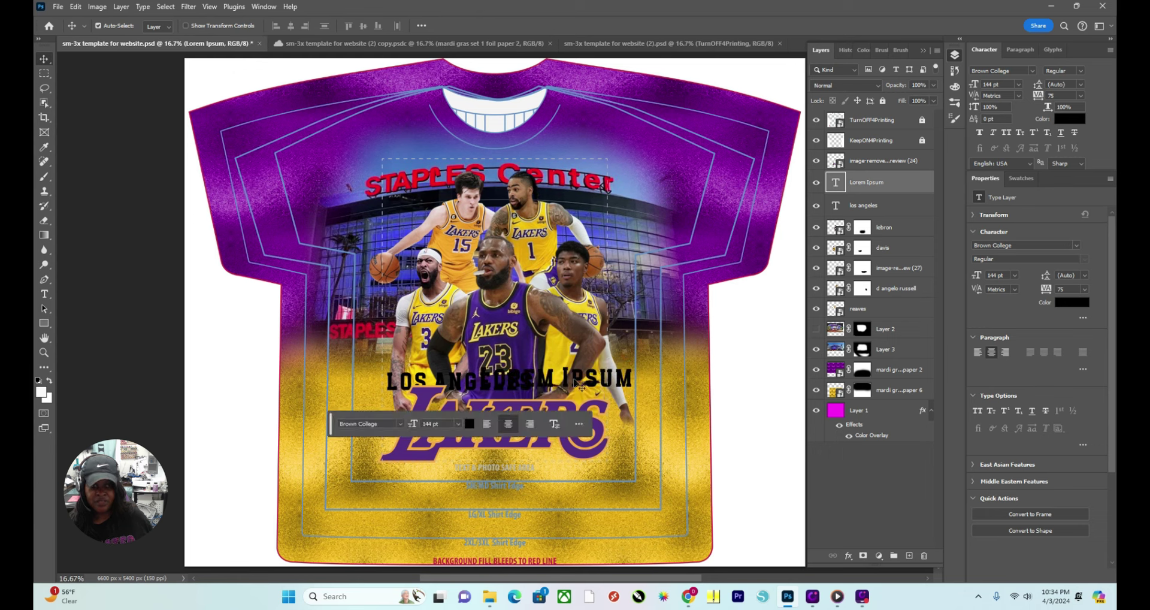
pyautogui.moveTo(879, 185); pyautogui.dragTo(931, 556)
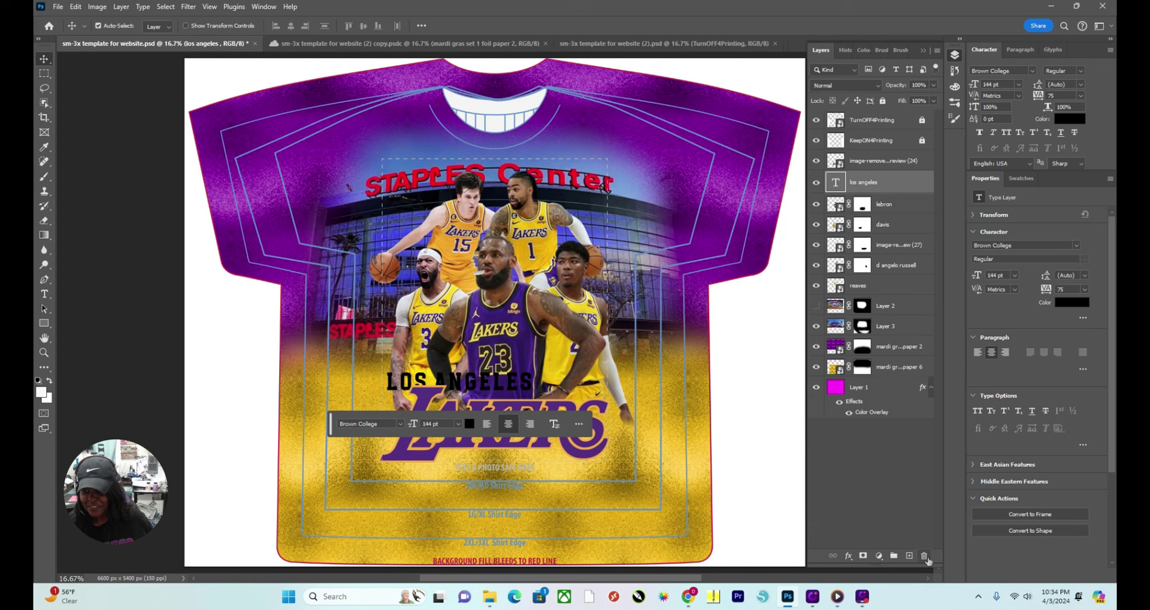
# Move the LOS ANGELES text over the right part of the LAKERS wordmark and stretch its height to about 145%, keeping its width at 100%.
pyautogui.moveTo(458, 382); pyautogui.dragTo(525, 389)
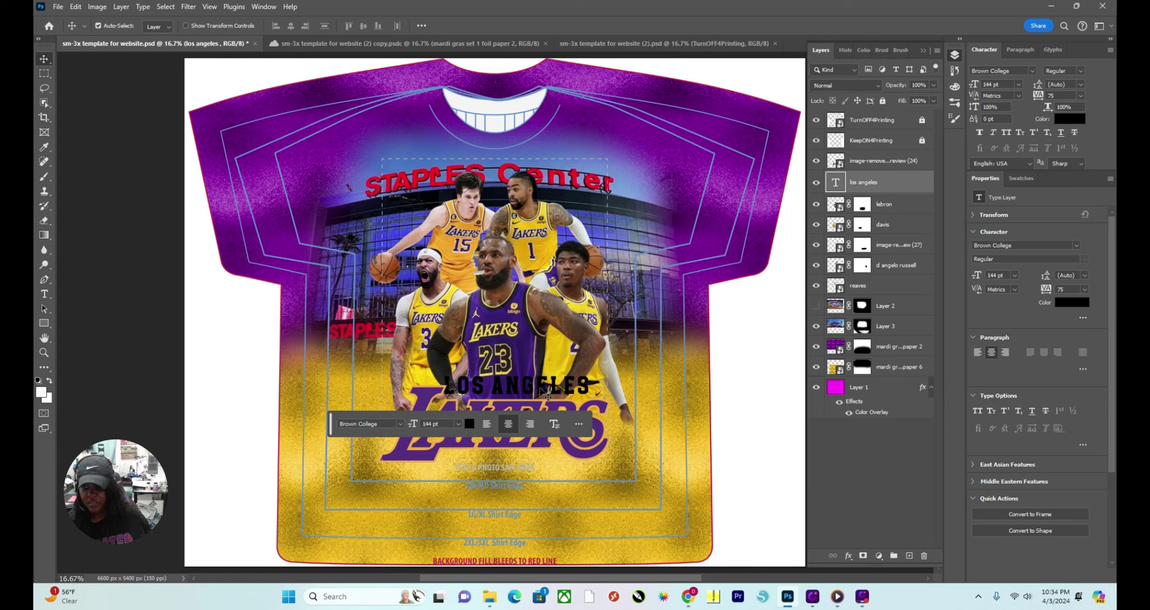
pyautogui.hotkey('ctrl', 't')
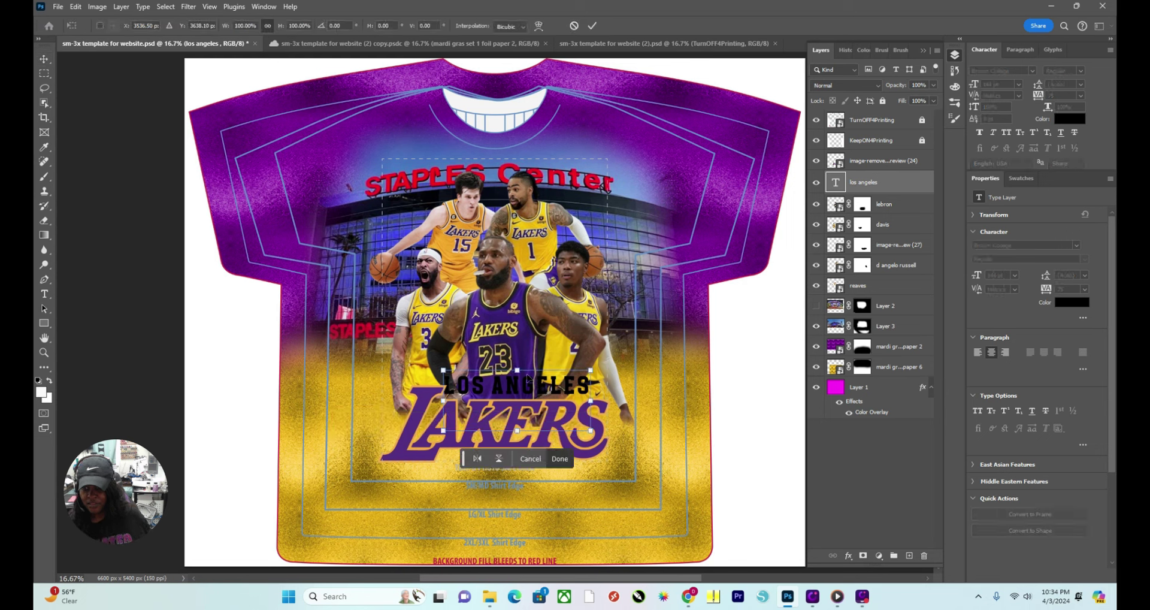
pyautogui.moveTo(518, 370); pyautogui.dragTo(518, 352)
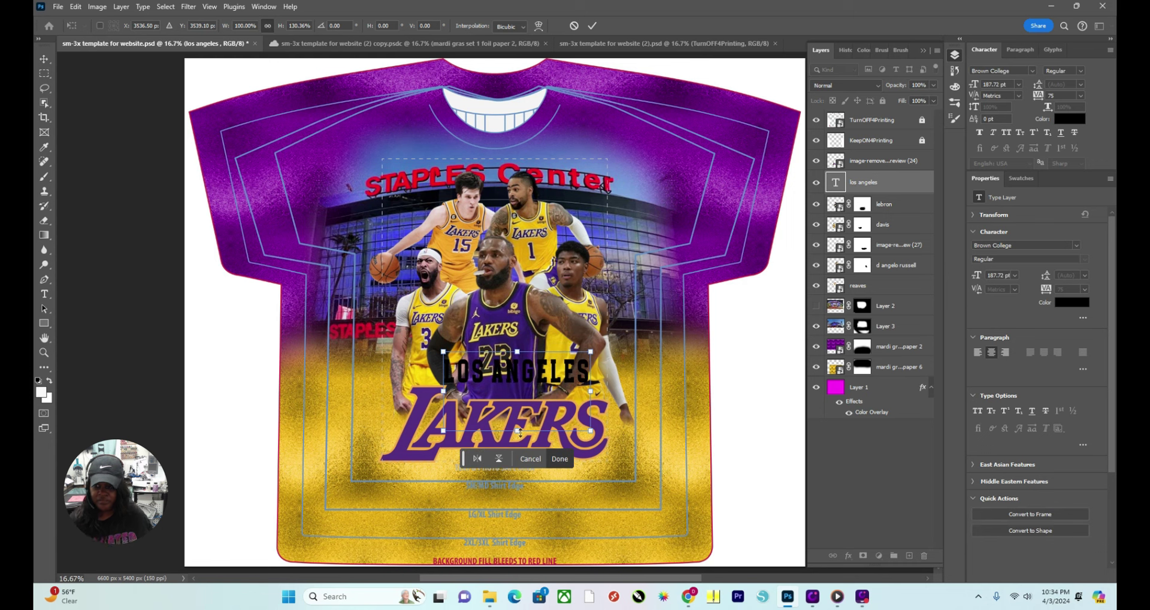
pyautogui.moveTo(512, 385); pyautogui.dragTo(545, 392)
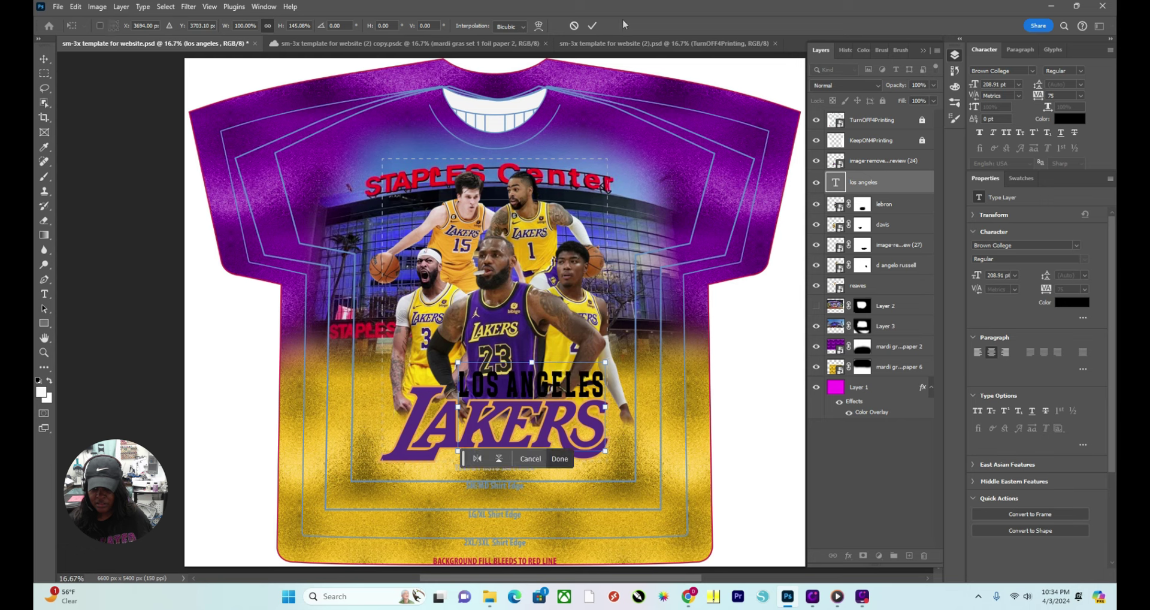
pyautogui.click(592, 26)
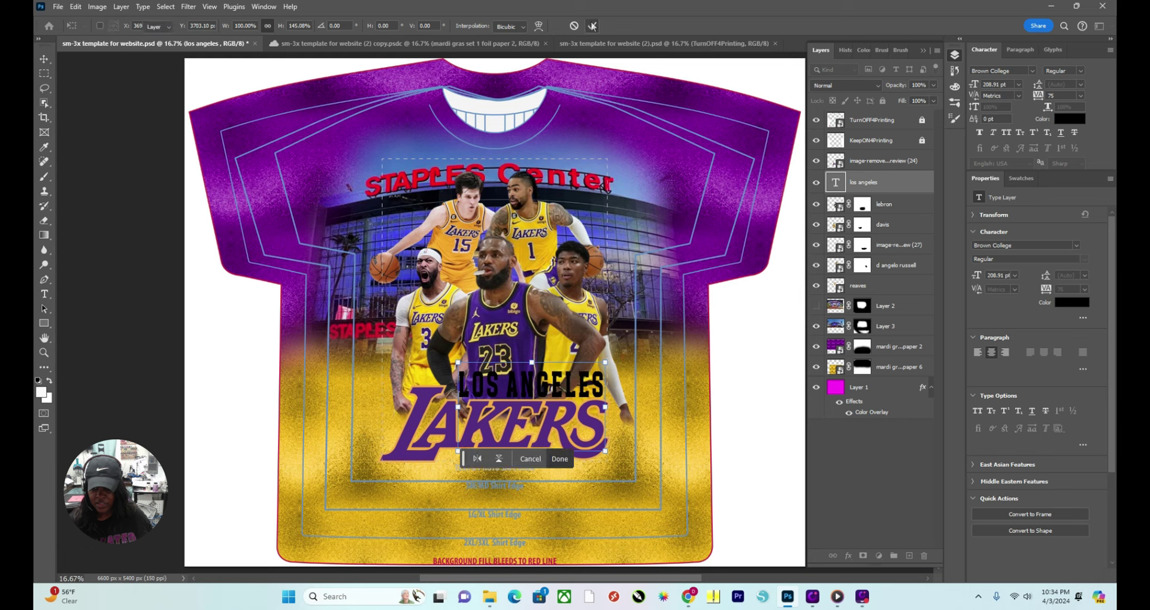
# Change the colour of the LOS ANGELES text to off-white faf6f6.
pyautogui.doubleClick(545, 390)
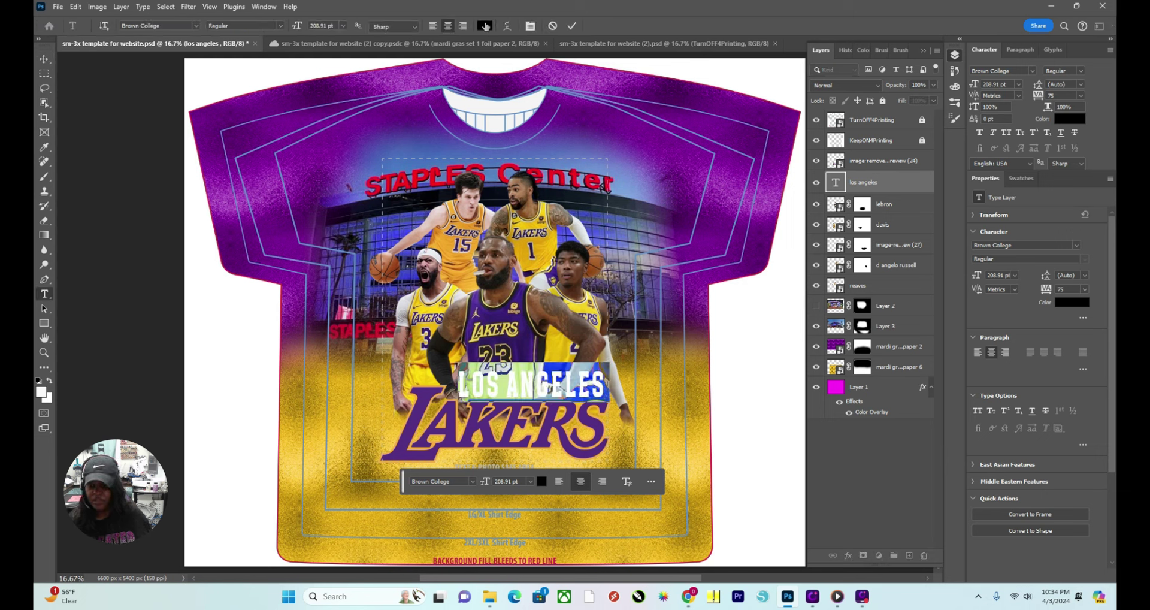
pyautogui.click(485, 26)
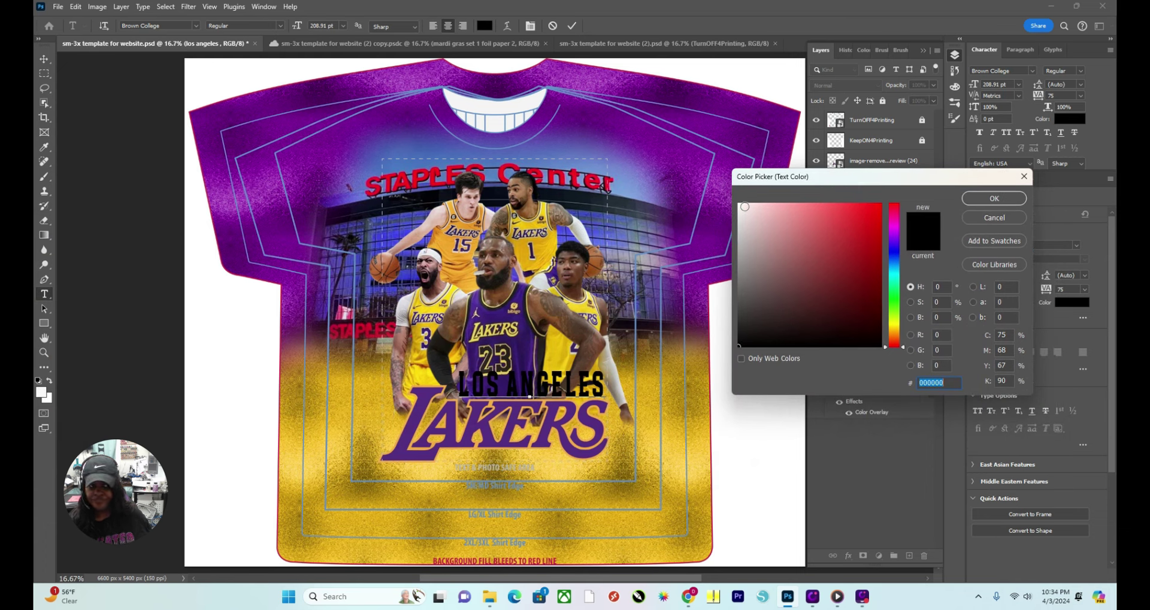
pyautogui.click(741, 207)
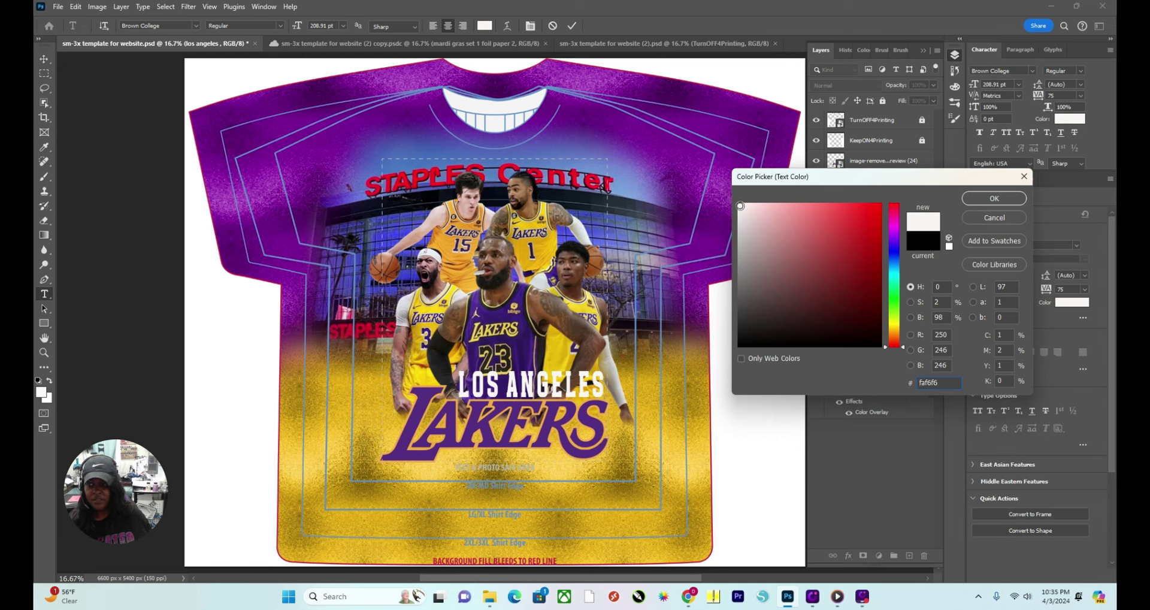
pyautogui.click(989, 204)
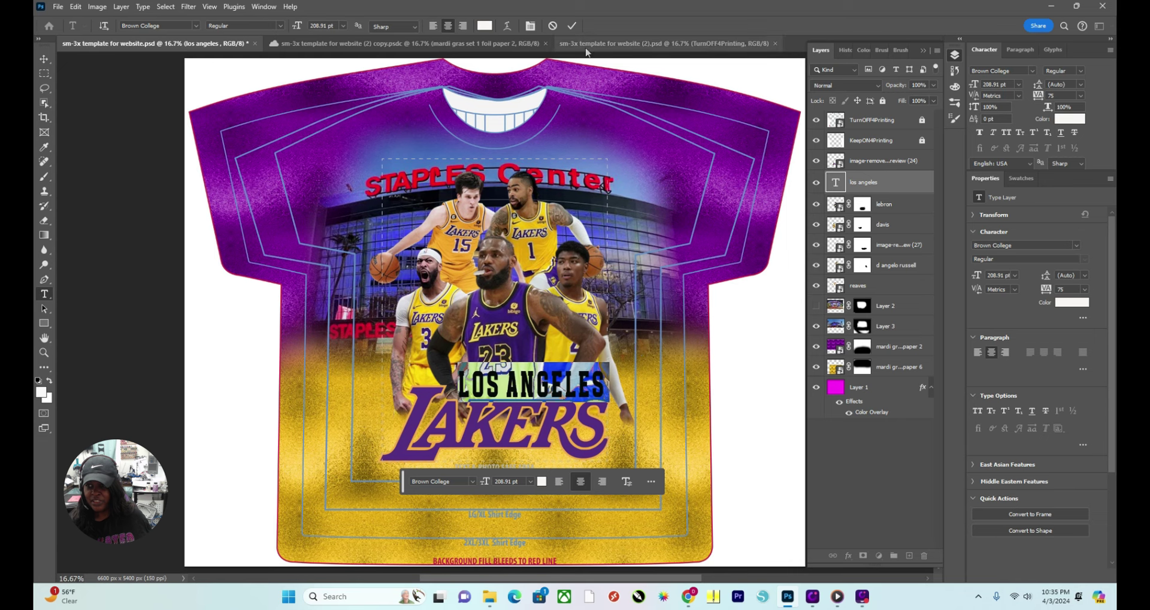
pyautogui.hotkey('ctrl', 'Return')
pyautogui.press('v')
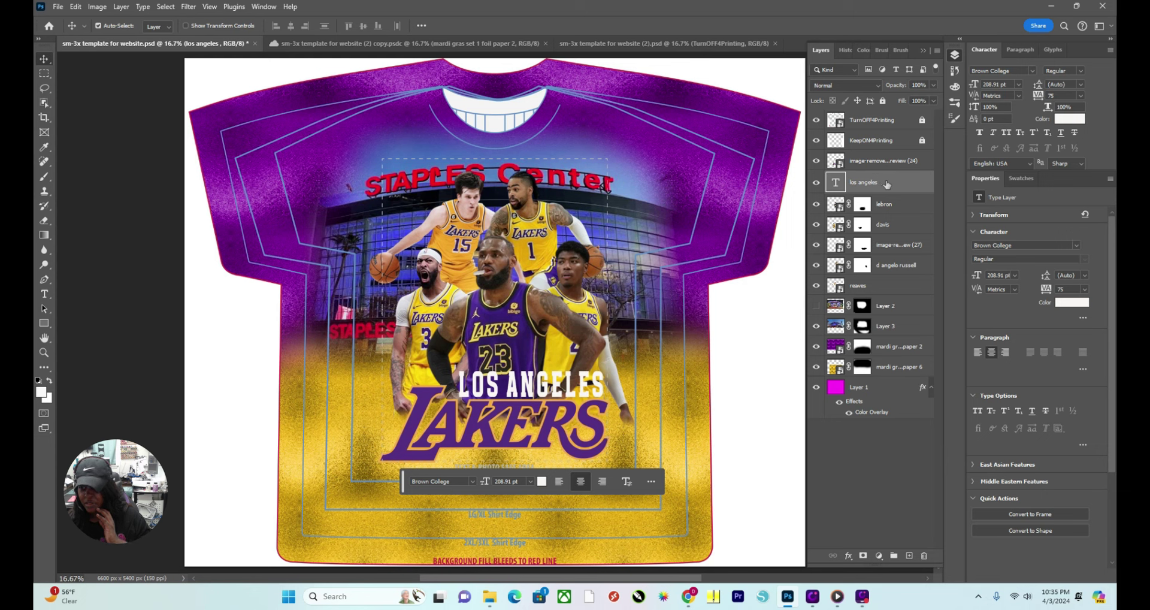
# Add an outside stroke in gold f0a023 to the LOS ANGELES text.
pyautogui.click(850, 554)
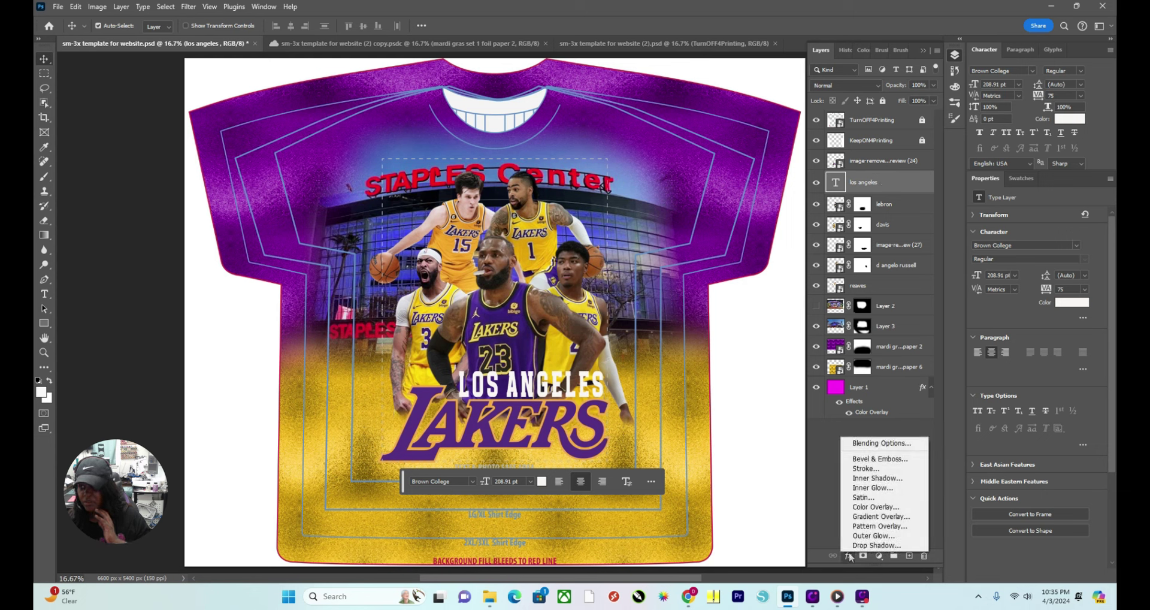
pyautogui.click(865, 469)
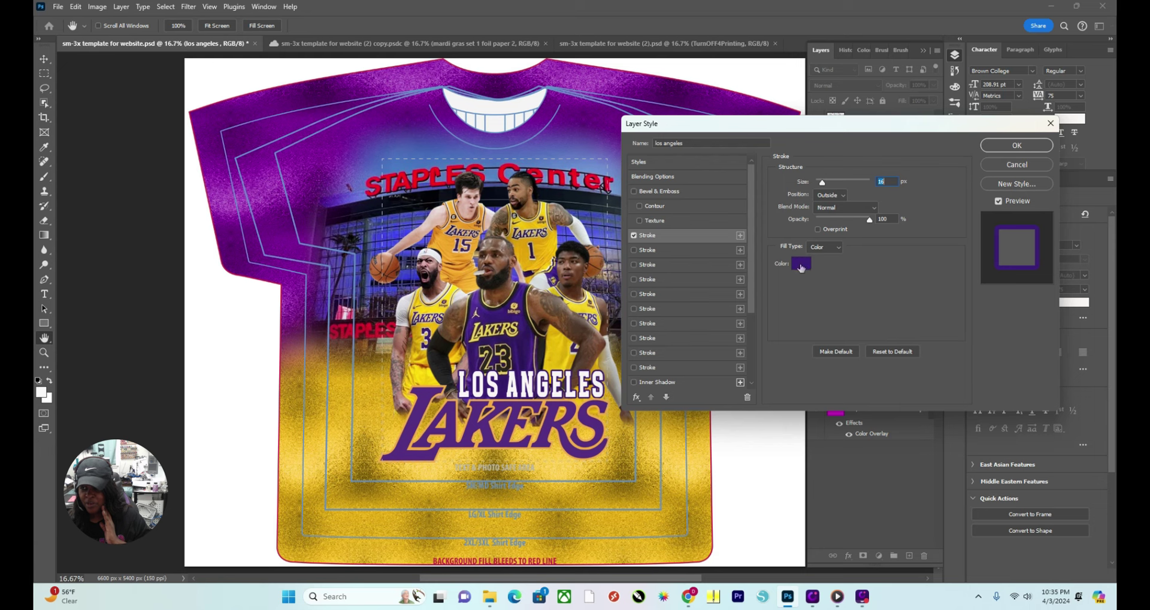
pyautogui.click(803, 264)
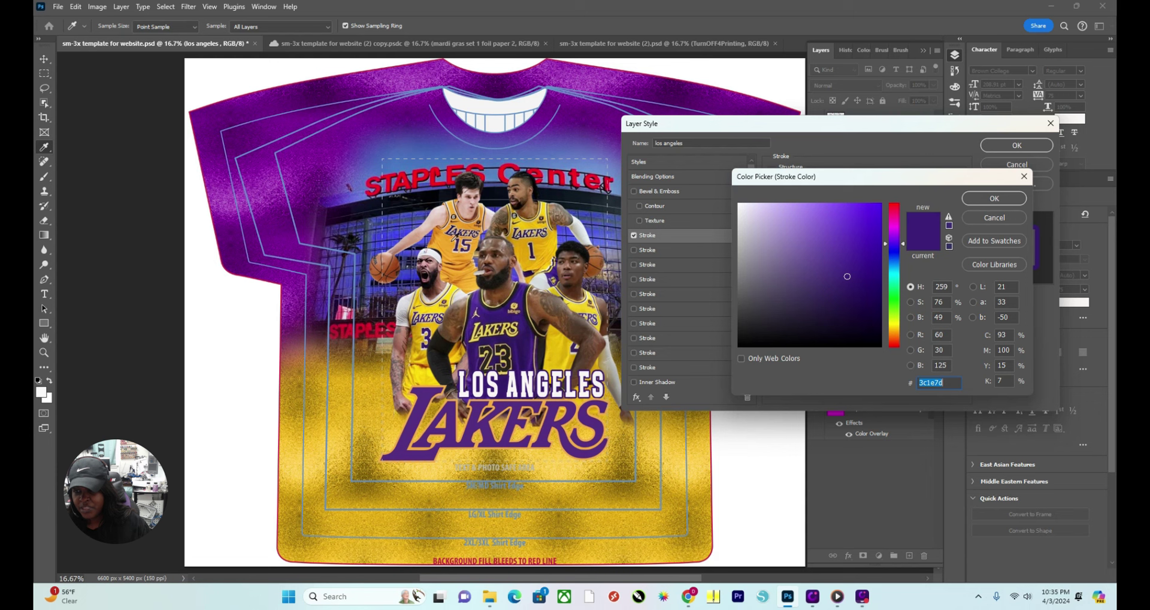
pyautogui.click(348, 187)
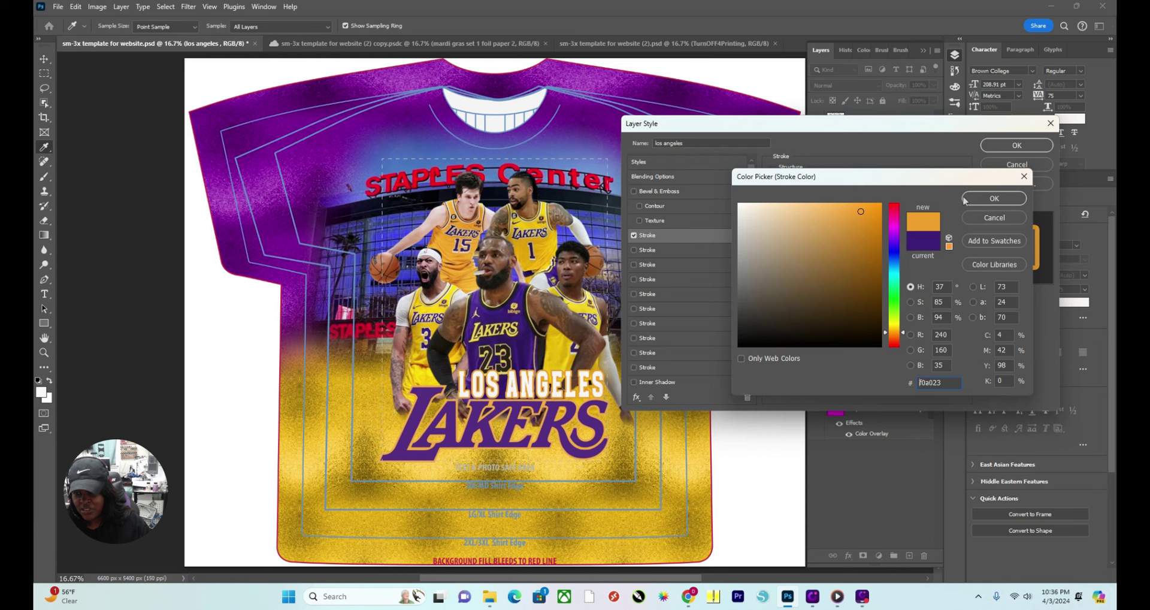
pyautogui.click(1010, 204)
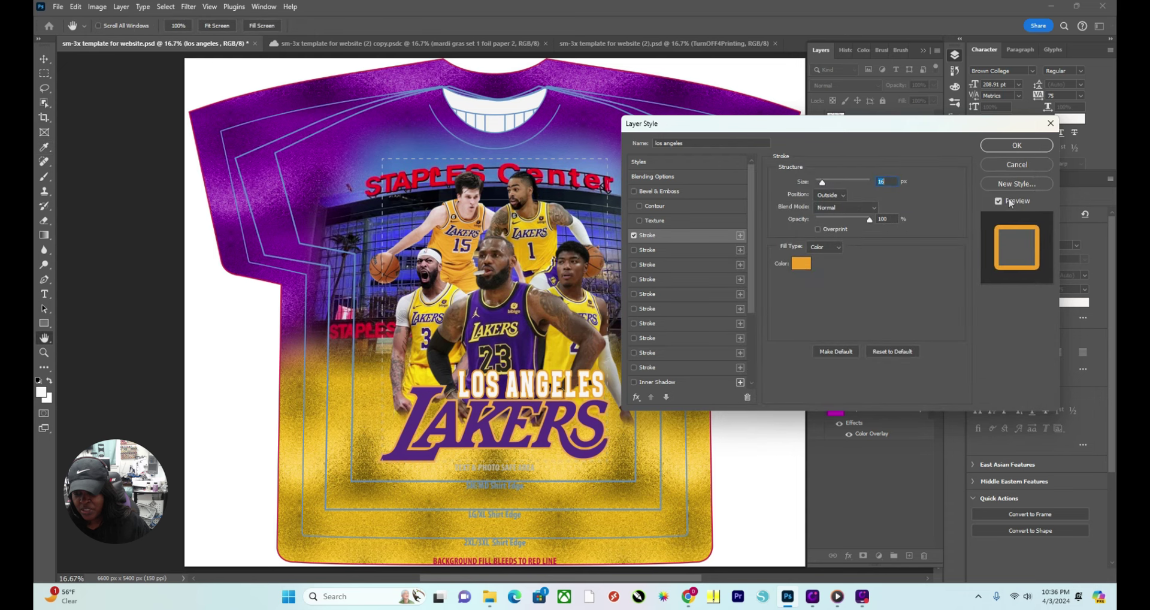
# Add a second, wider outside stroke in black 000000 around the gold stroke of the LOS ANGELES text.
pyautogui.click(668, 252)
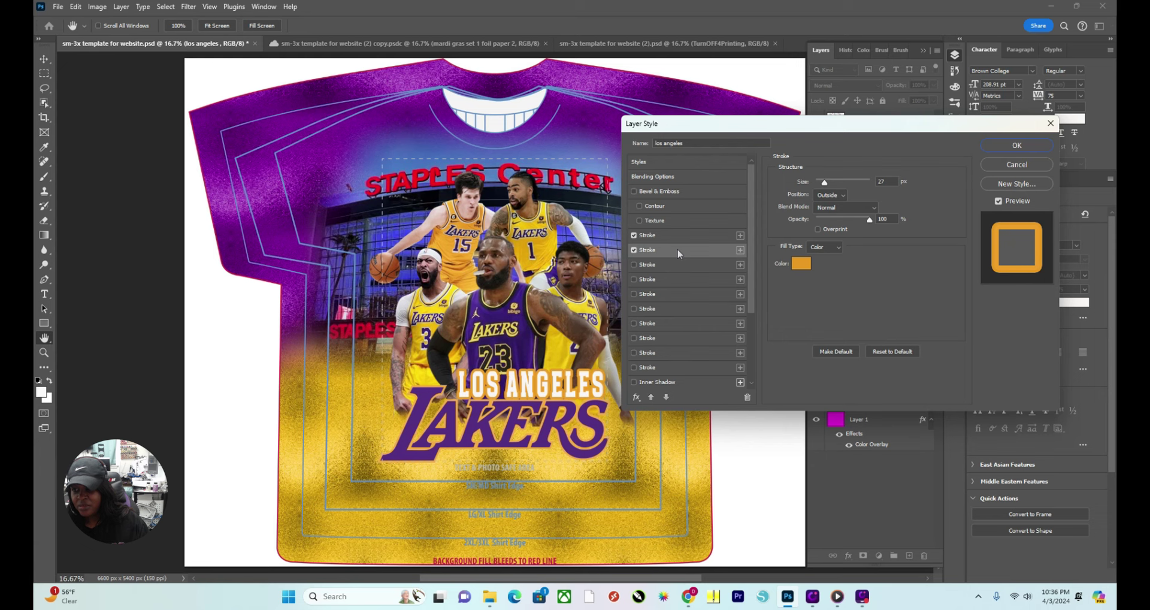
pyautogui.click(802, 265)
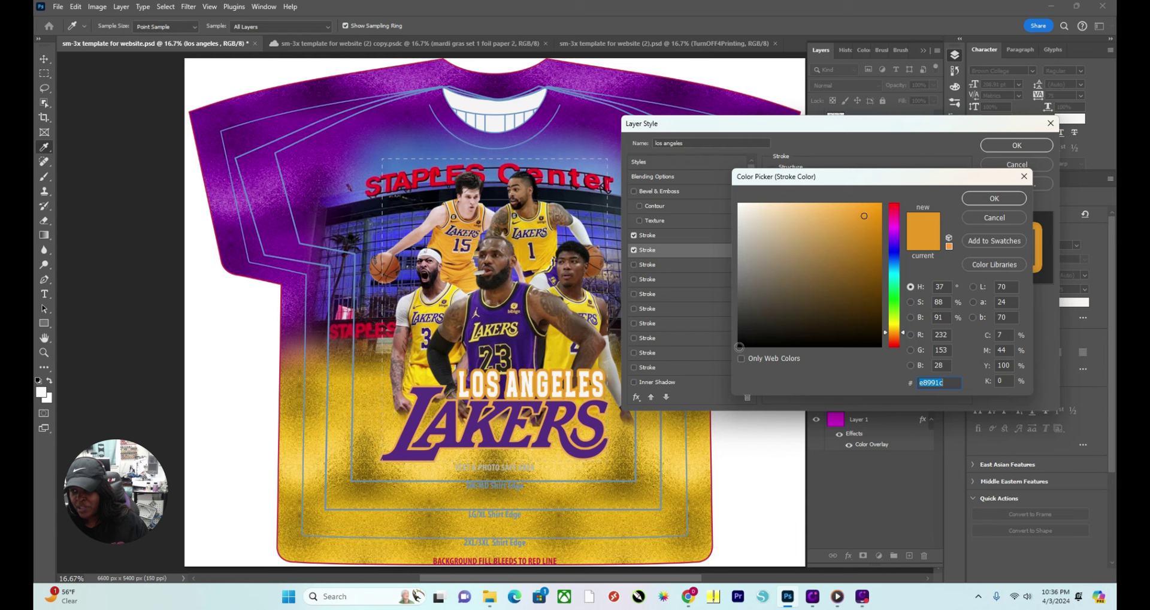
pyautogui.click(740, 346)
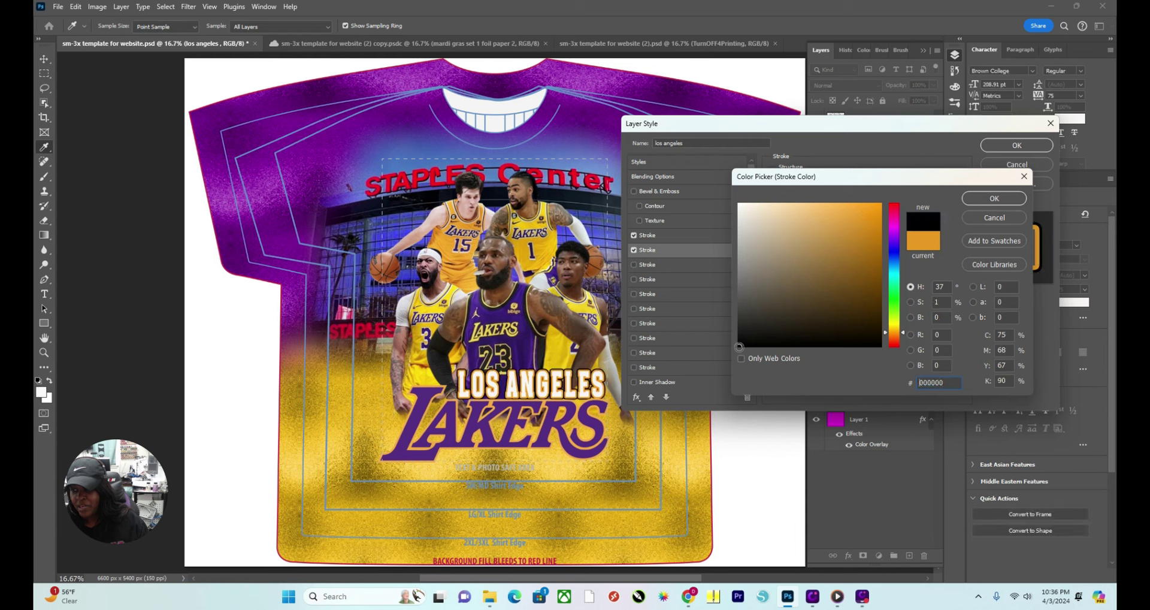
pyautogui.click(986, 200)
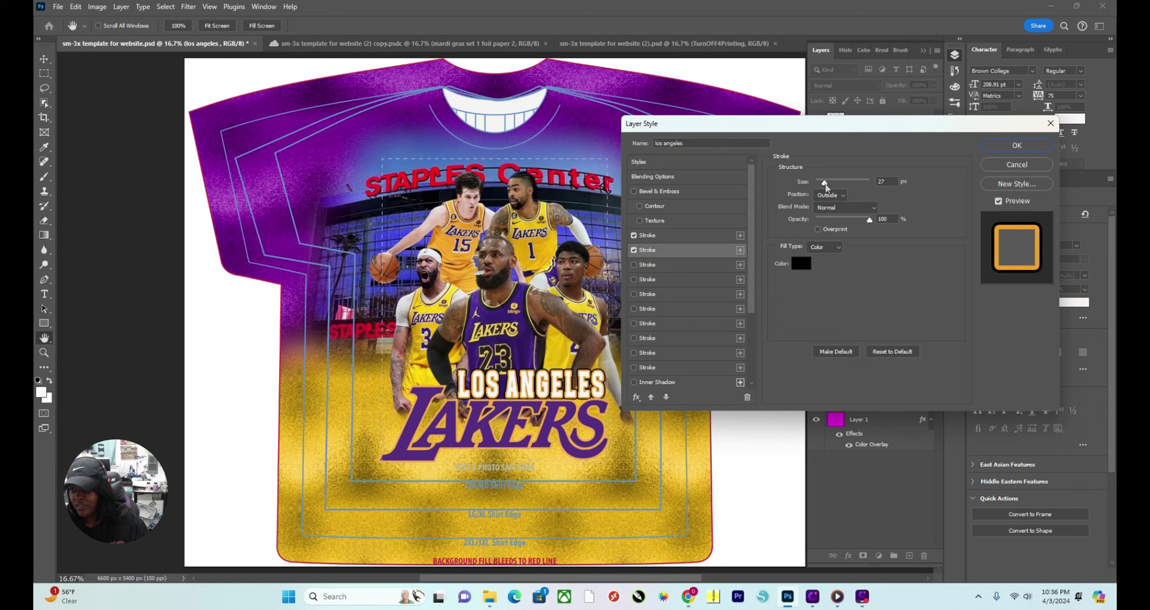
pyautogui.moveTo(826, 186); pyautogui.dragTo(828, 187)
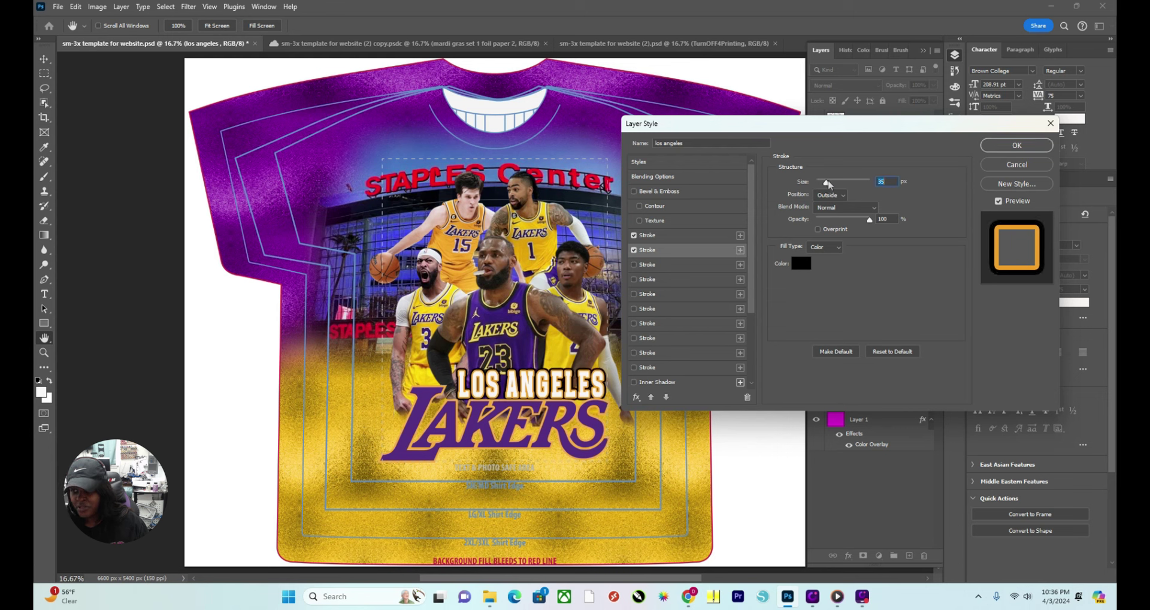
pyautogui.click(1019, 146)
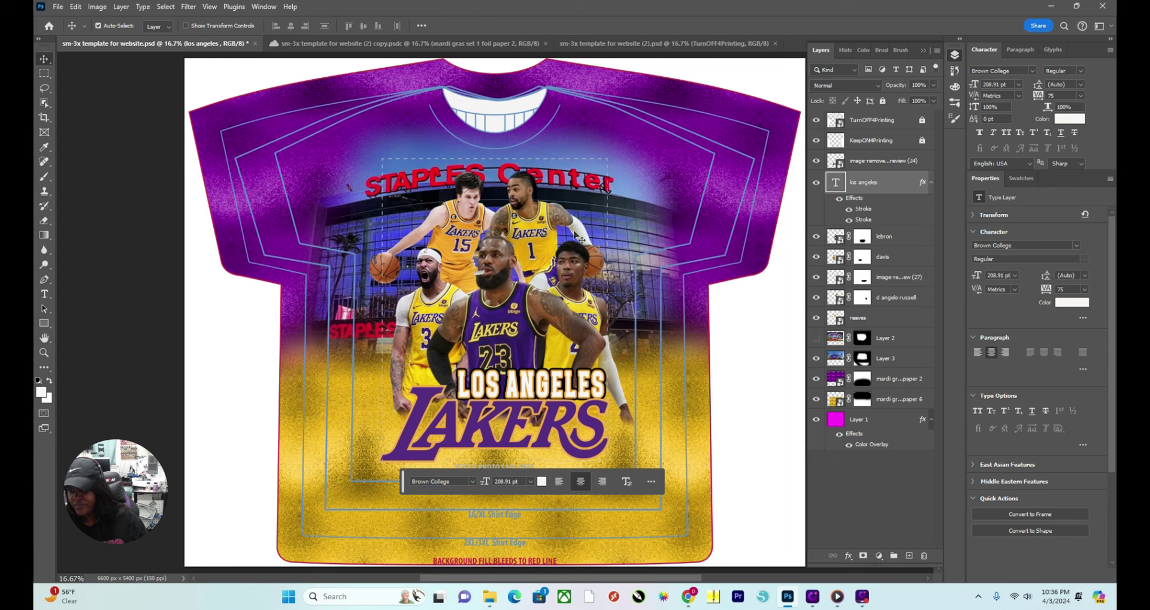
# Place the kobe with basketball image from the lakers folder above the Staples Center photo layer, near the left shoulder.
pyautogui.click(349, 188)
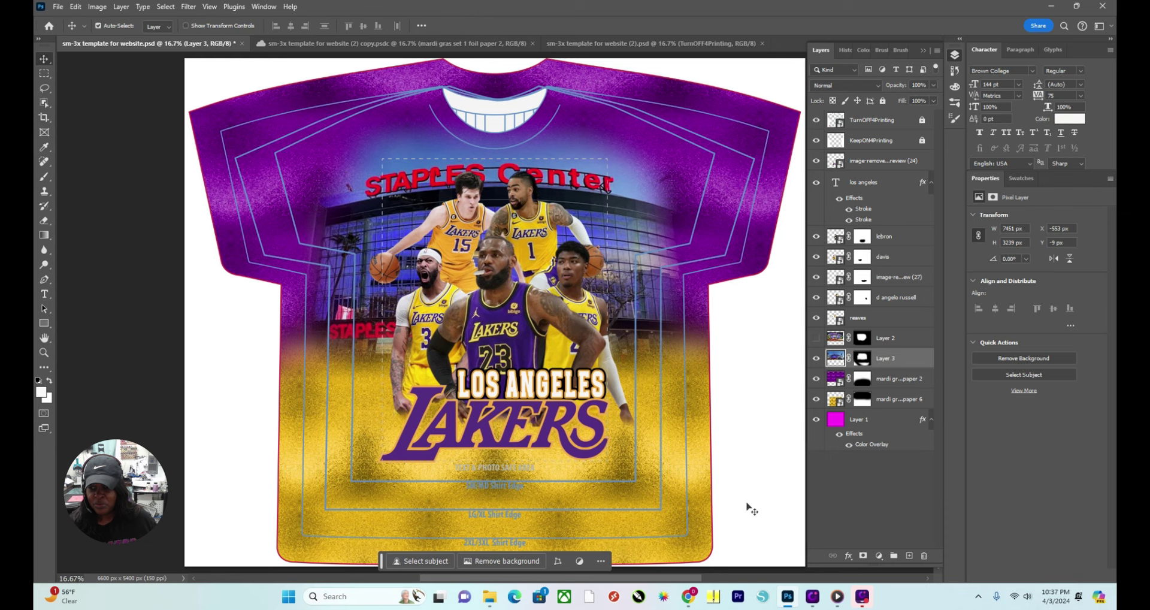
pyautogui.moveTo(490, 596)
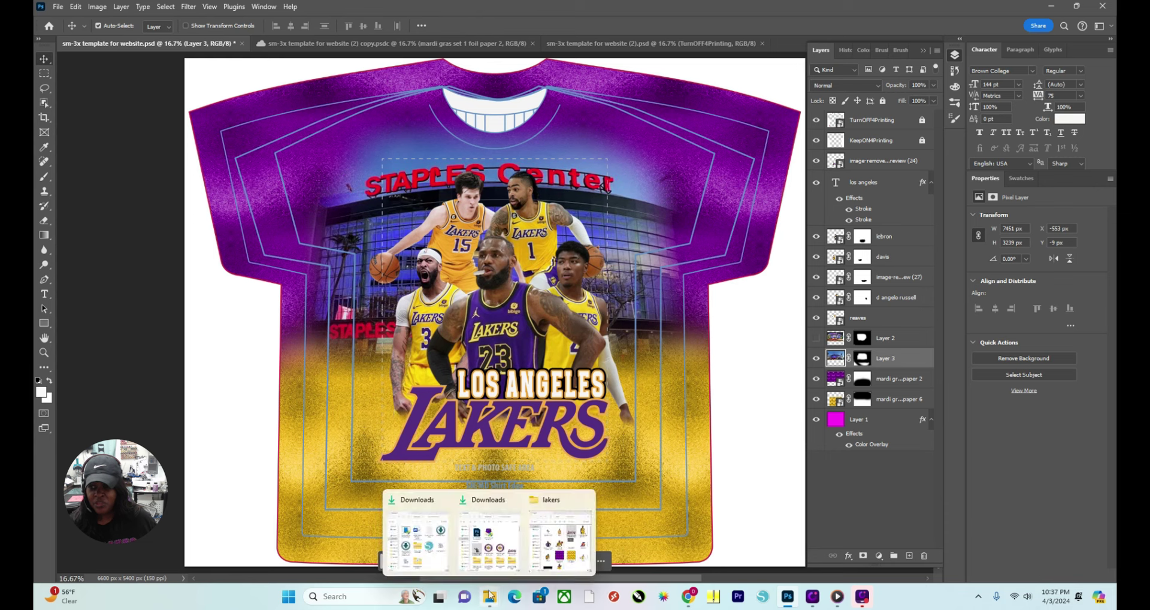
pyautogui.click(559, 540)
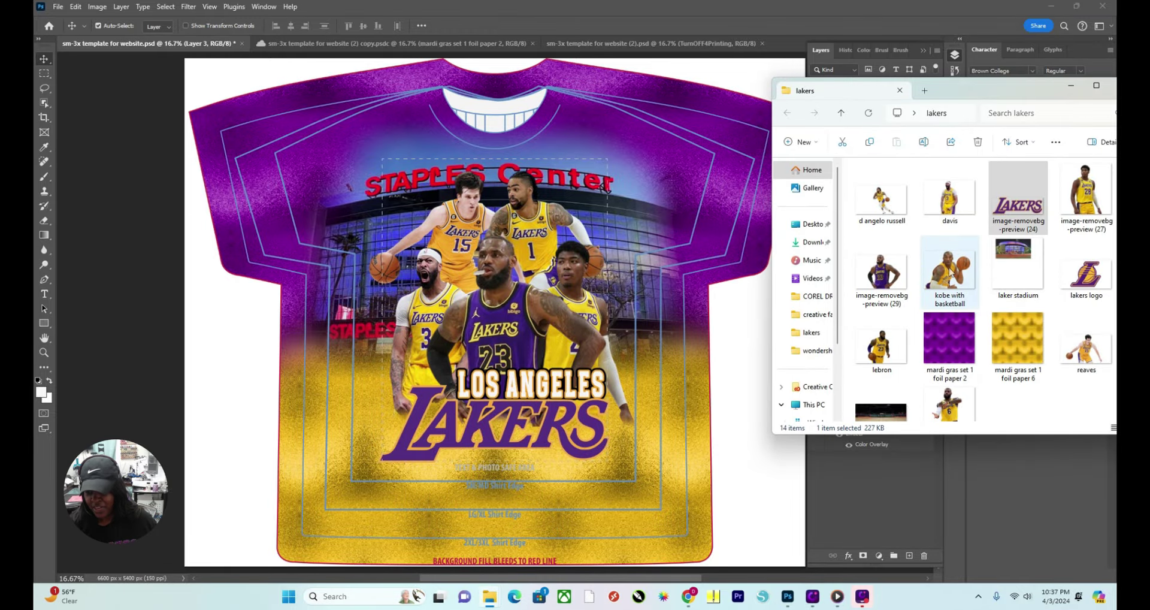
pyautogui.click(950, 273)
pyautogui.moveTo(950, 273); pyautogui.dragTo(354, 198)
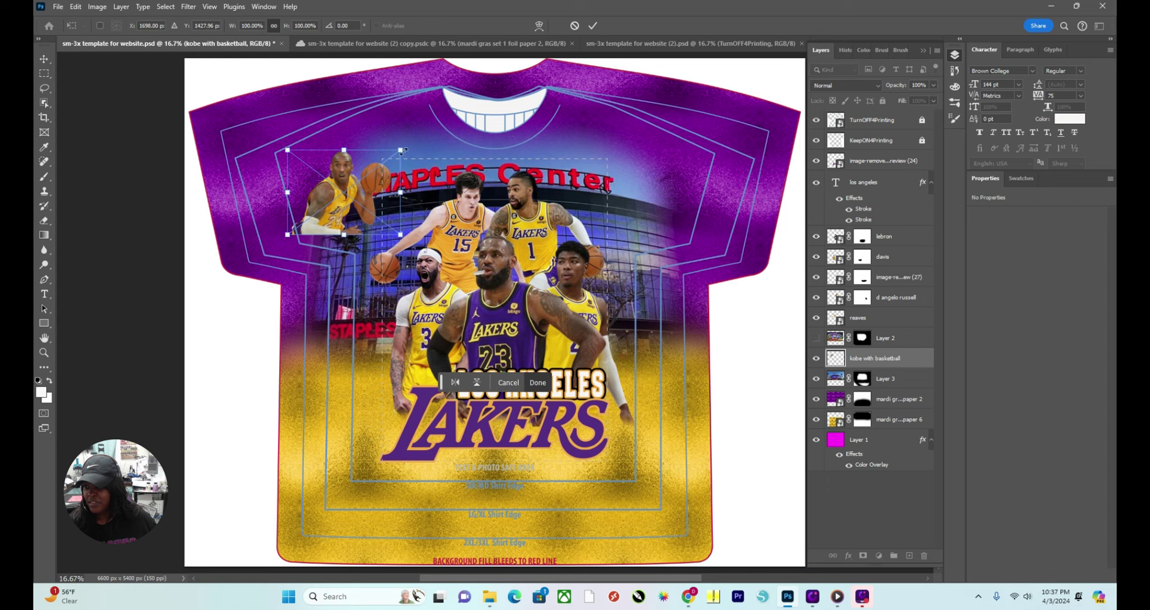
# Scale the kobe with basketball image to about 1346 px wide and position it beside the left end of the STAPLES Center sign.
pyautogui.moveTo(403, 150); pyautogui.dragTo(451, 112)
pyautogui.moveTo(376, 185)
pyautogui.mouseDown()
pyautogui.moveTo(353, 187)
pyautogui.moveTo(375, 198)
pyautogui.moveTo(367, 226)
pyautogui.moveTo(375, 188)
pyautogui.mouseUp()
pyautogui.moveTo(444, 120); pyautogui.dragTo(399, 153)
pyautogui.moveTo(360, 191); pyautogui.dragTo(354, 179)
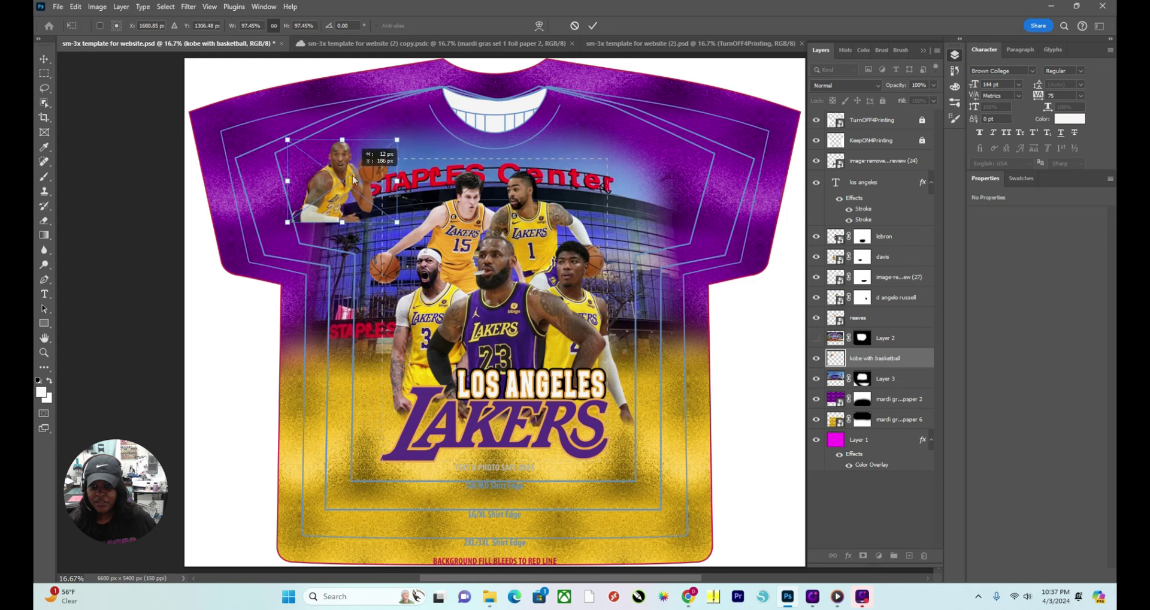
pyautogui.moveTo(342, 222); pyautogui.dragTo(340, 247)
pyautogui.moveTo(343, 203); pyautogui.dragTo(333, 187)
pyautogui.click(593, 25)
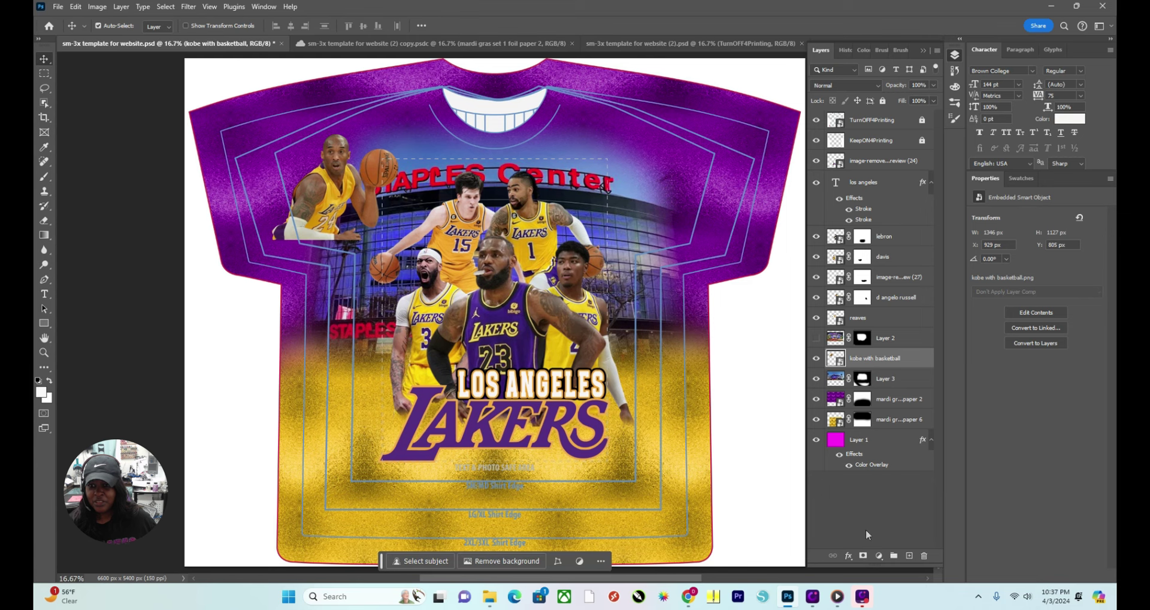
# Add a mask to the Kobe layer, fade out its lower edge with the Brush tool, and shift the image slightly down and right.
pyautogui.click(864, 555)
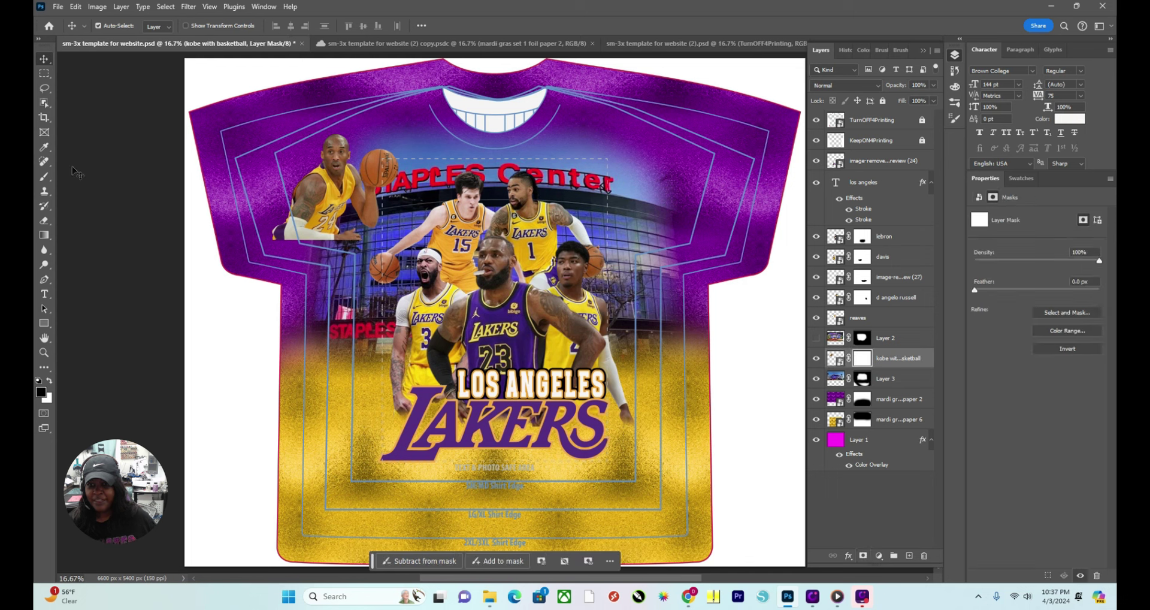
pyautogui.click(52, 179)
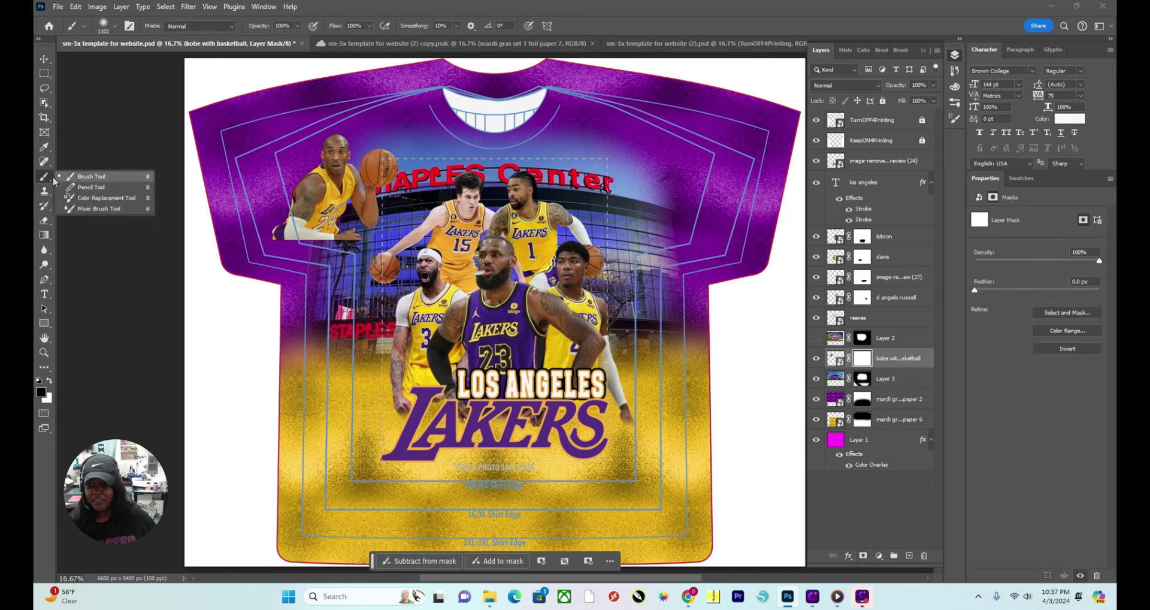
pyautogui.click(84, 176)
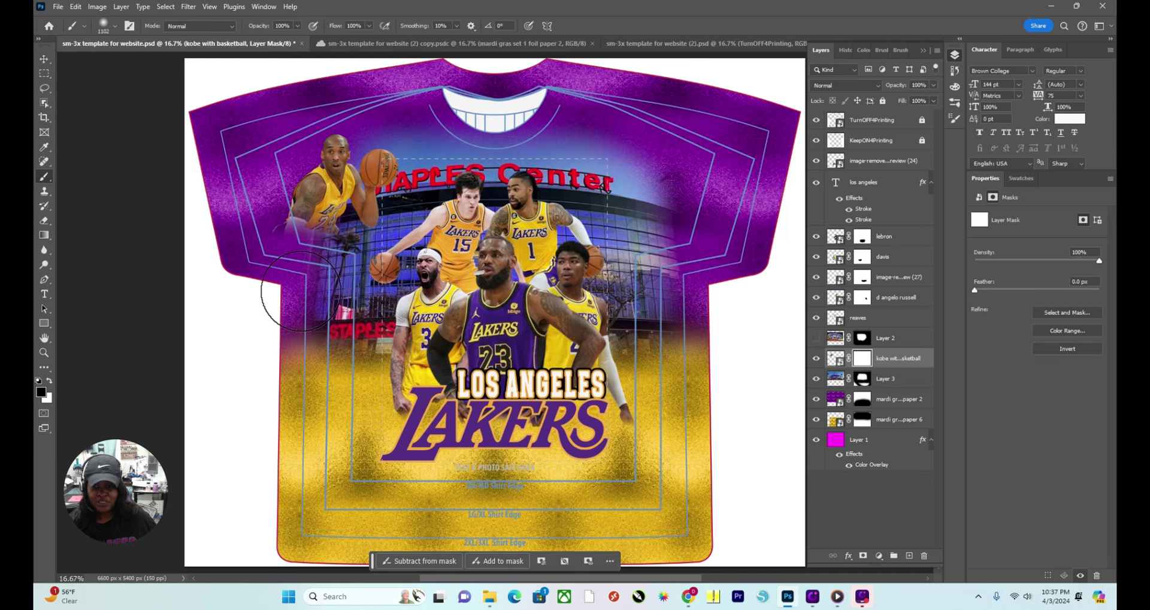
pyautogui.moveTo(276, 276)
pyautogui.mouseDown()
pyautogui.moveTo(244, 256)
pyautogui.moveTo(299, 281)
pyautogui.mouseUp()
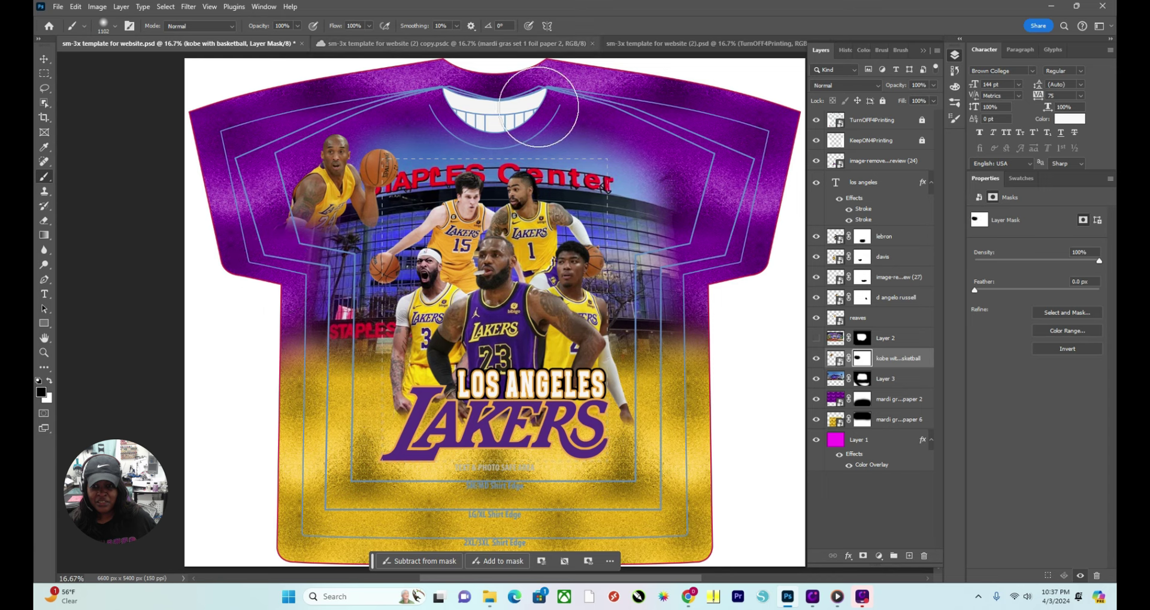
pyautogui.click(44, 58)
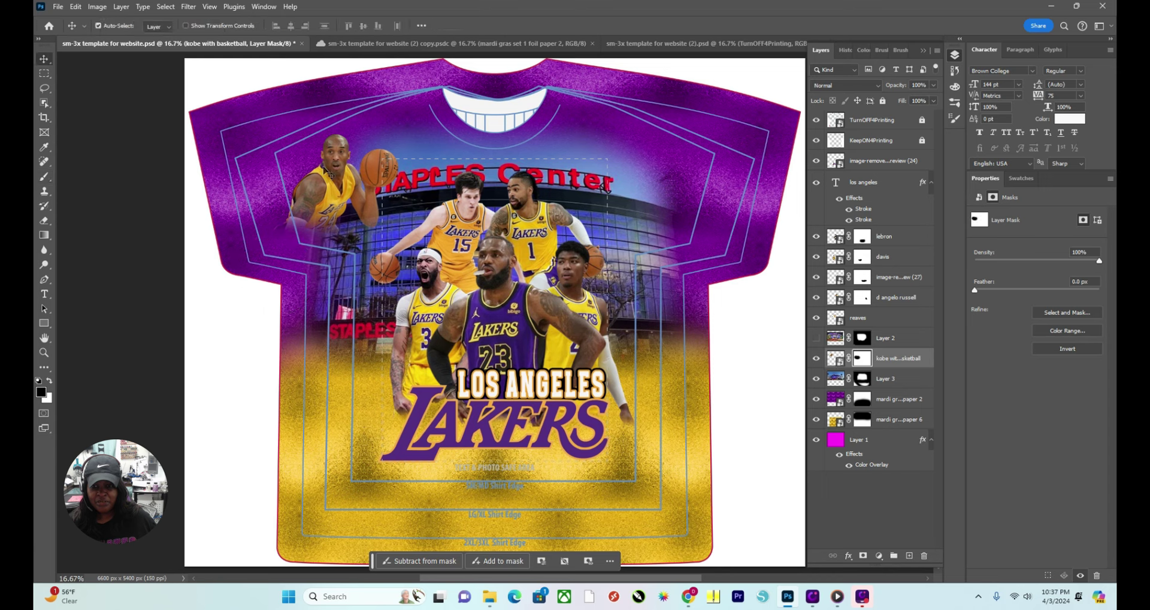
pyautogui.moveTo(329, 169); pyautogui.dragTo(348, 214)
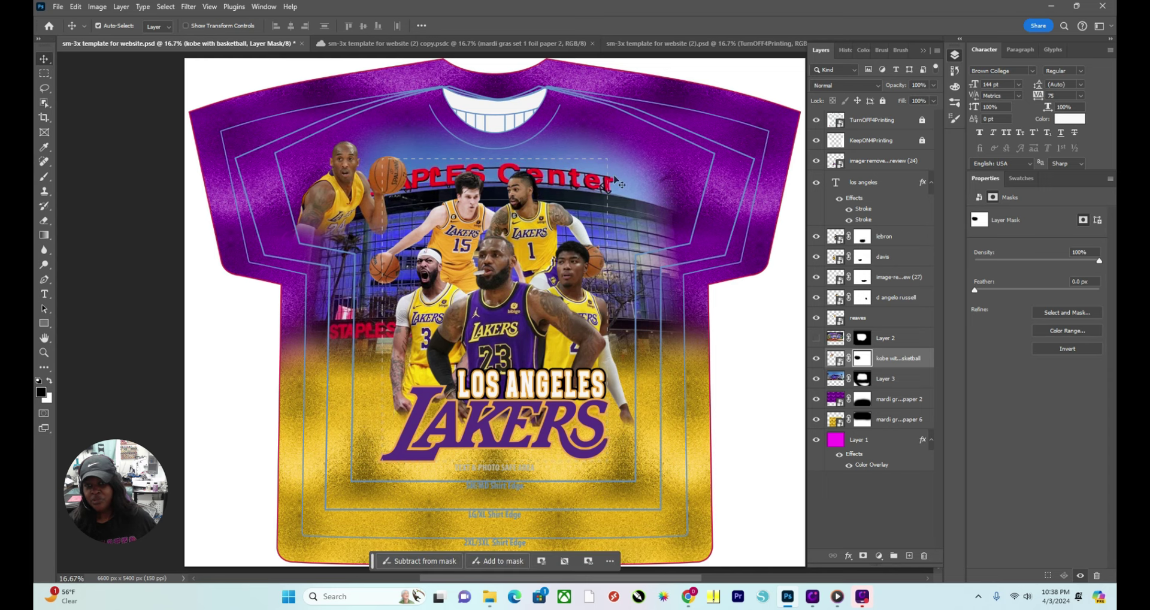
# Place the lakers logo image from the lakers folder near the right shoulder and scale it to about 112%.
pyautogui.moveTo(689, 596)
pyautogui.moveTo(838, 596)
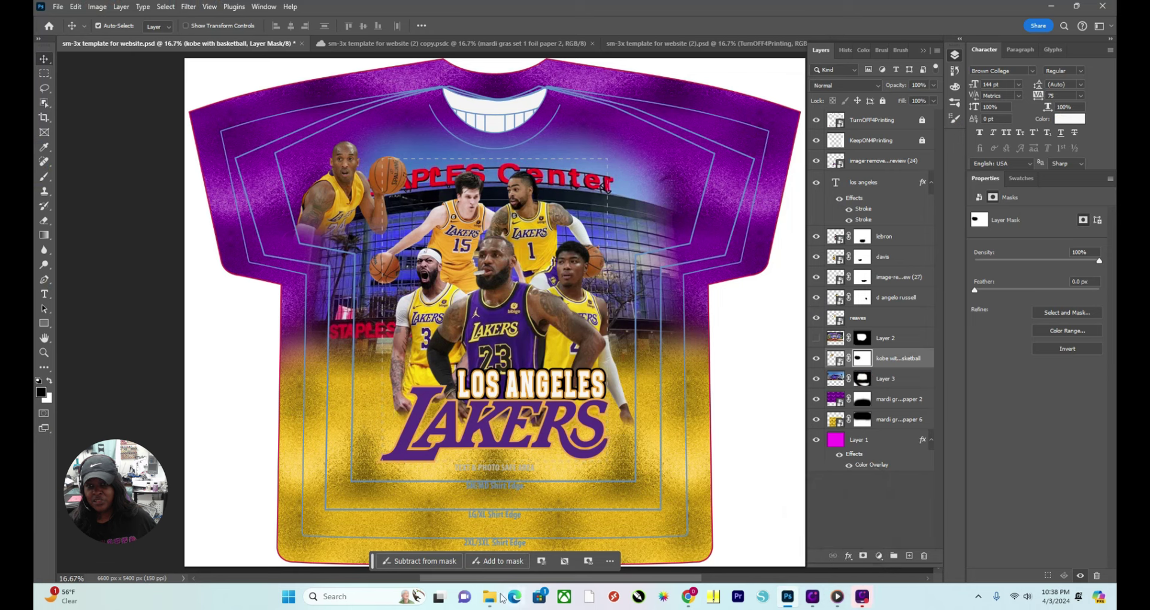
pyautogui.moveTo(490, 596)
pyautogui.click(567, 536)
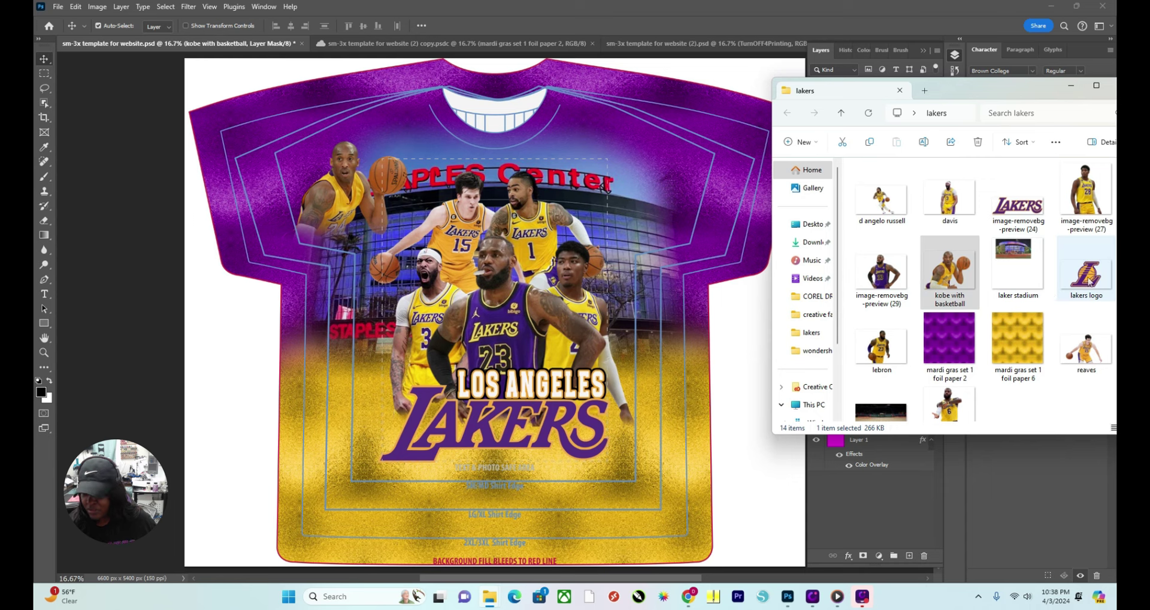
pyautogui.moveTo(1085, 275); pyautogui.dragTo(659, 214)
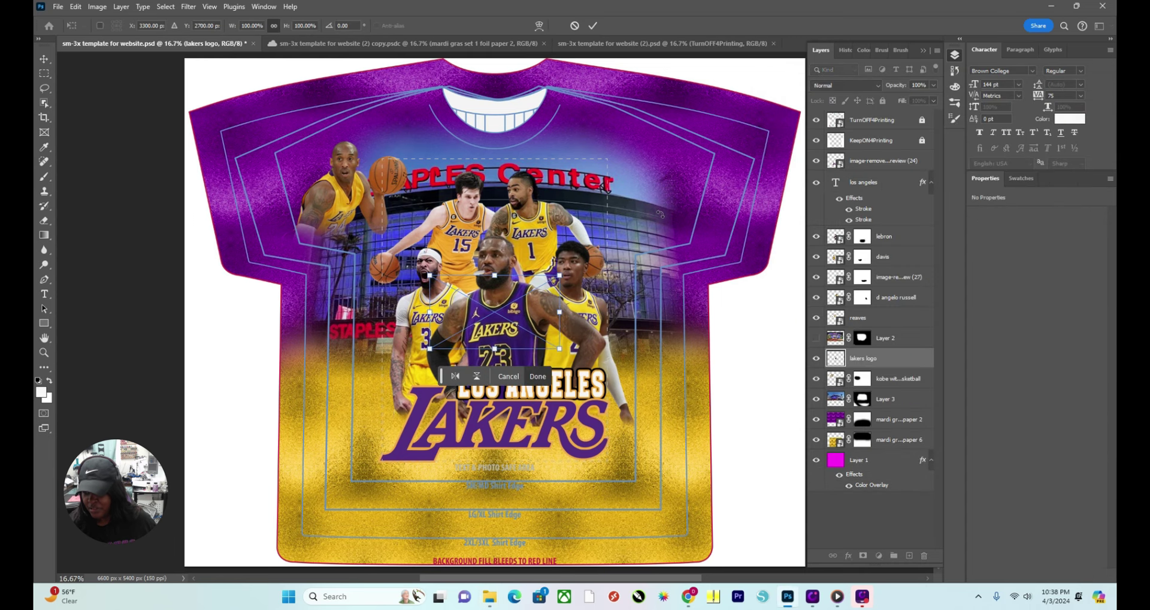
pyautogui.moveTo(542, 310); pyautogui.dragTo(666, 182)
pyautogui.moveTo(716, 213); pyautogui.dragTo(732, 223)
pyautogui.moveTo(683, 186); pyautogui.dragTo(672, 186)
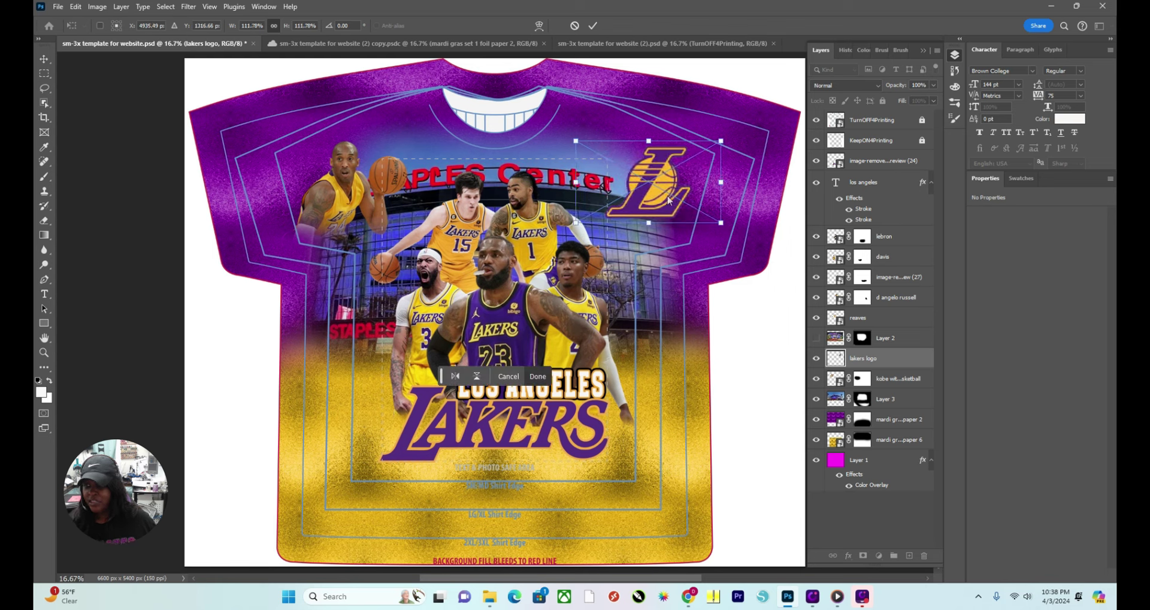
pyautogui.click(591, 26)
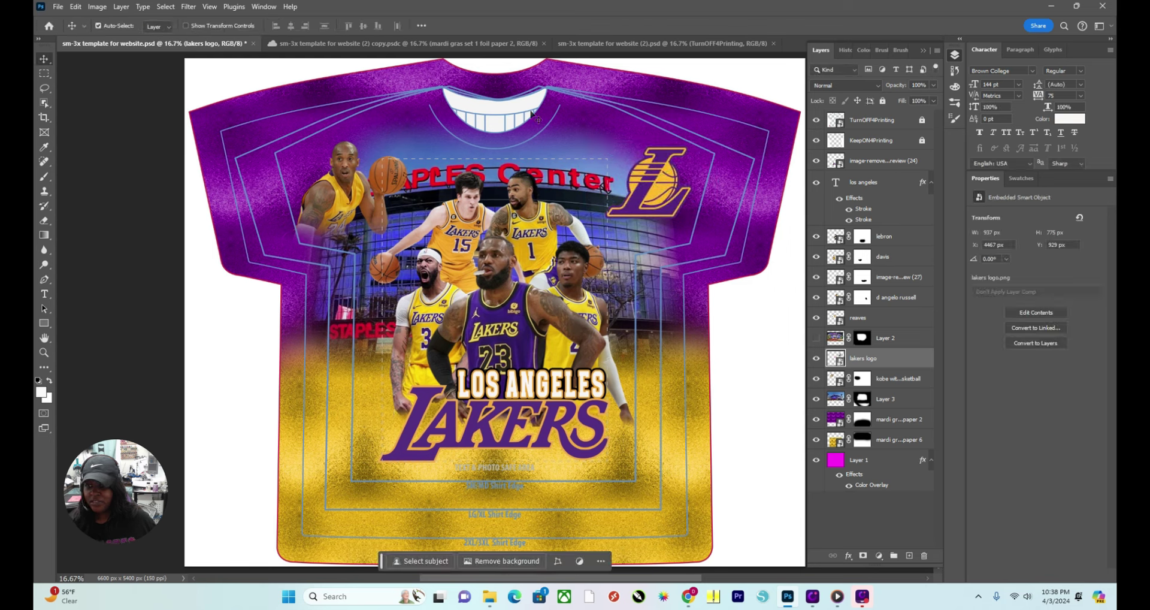
# Lower the Kobe layer's opacity to 63% and move the image slightly up on the left shoulder.
pyautogui.click(340, 178)
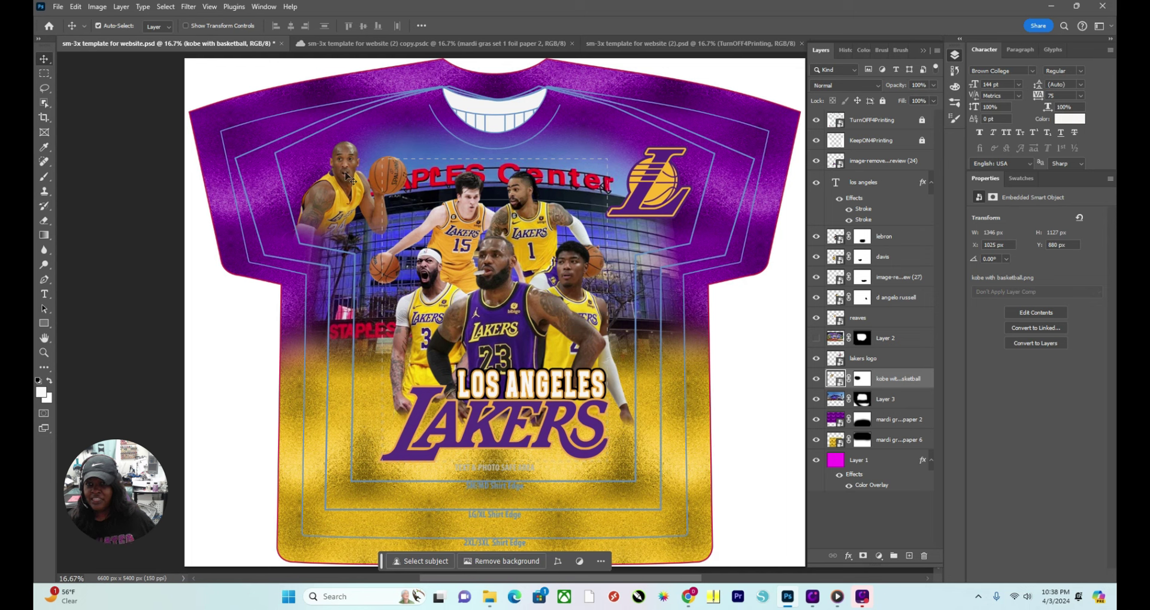
pyautogui.click(935, 100)
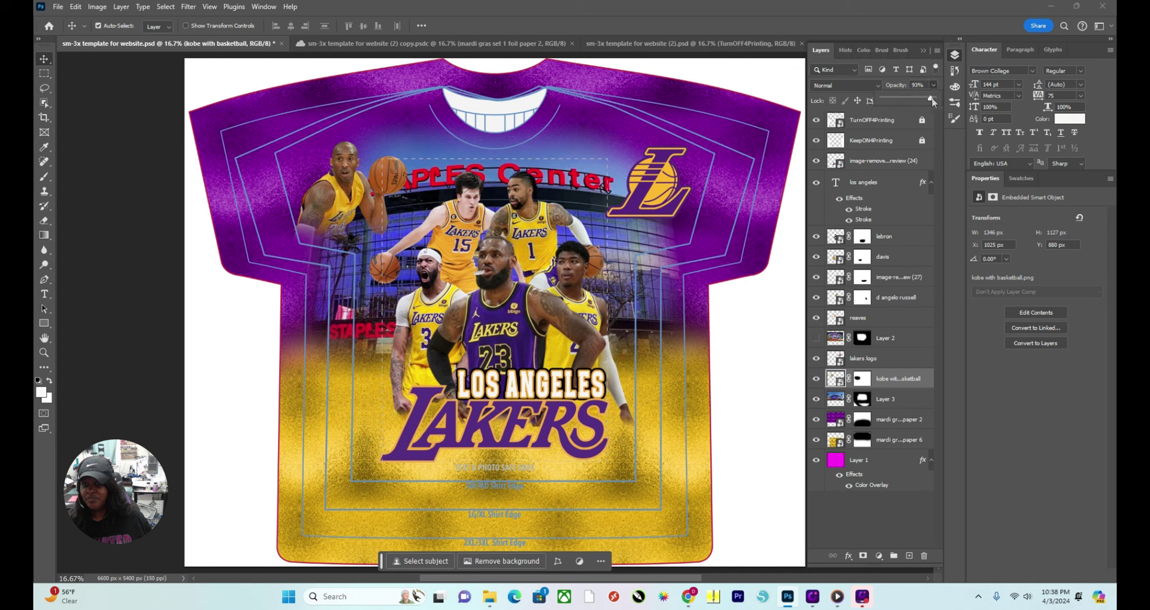
pyautogui.moveTo(916, 104); pyautogui.dragTo(912, 105)
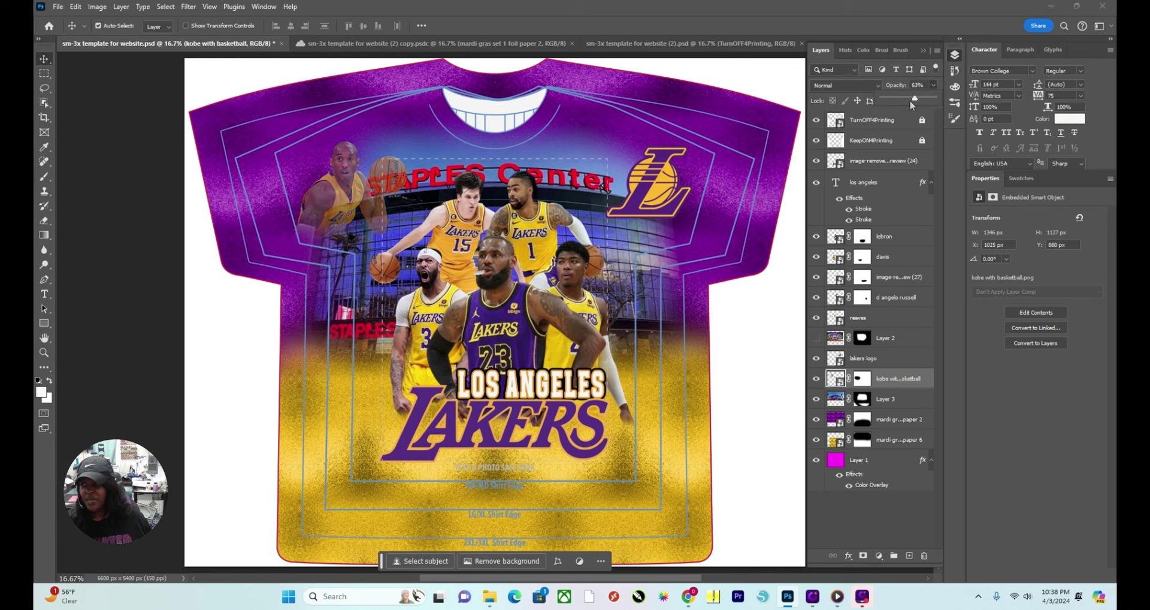
pyautogui.press('Escape')
pyautogui.moveTo(346, 191)
pyautogui.mouseDown()
pyautogui.moveTo(331, 183)
pyautogui.moveTo(333, 207)
pyautogui.mouseUp()
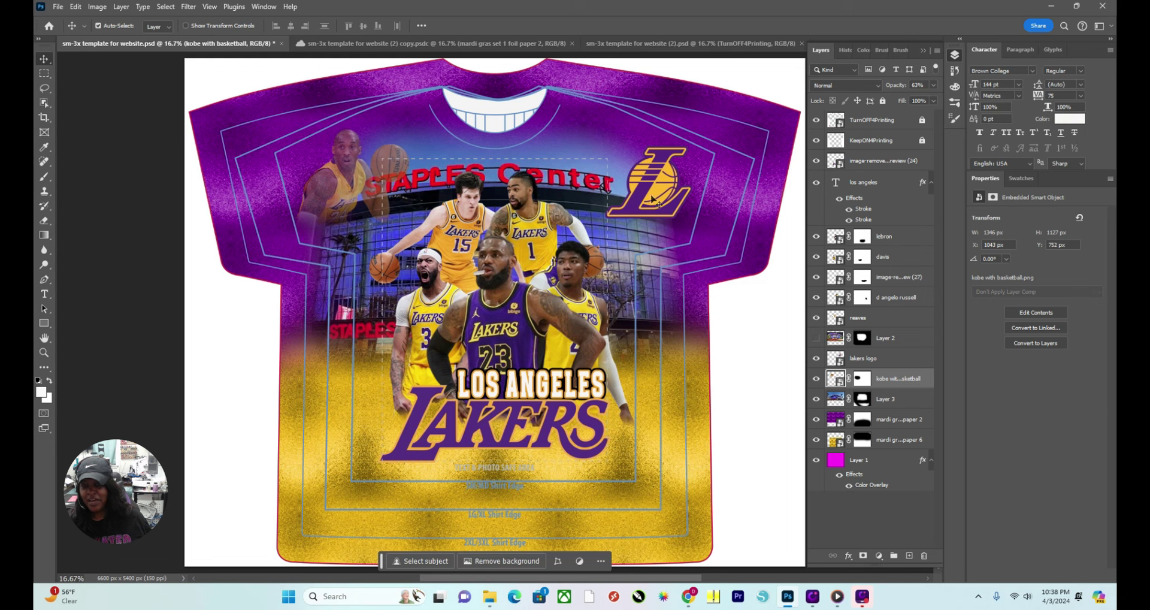
# Lower the lakers logo layer's opacity to 43% and move the logo slightly up on the right shoulder.
pyautogui.moveTo(658, 199)
pyautogui.mouseDown()
pyautogui.moveTo(652, 189)
pyautogui.moveTo(664, 201)
pyautogui.mouseUp()
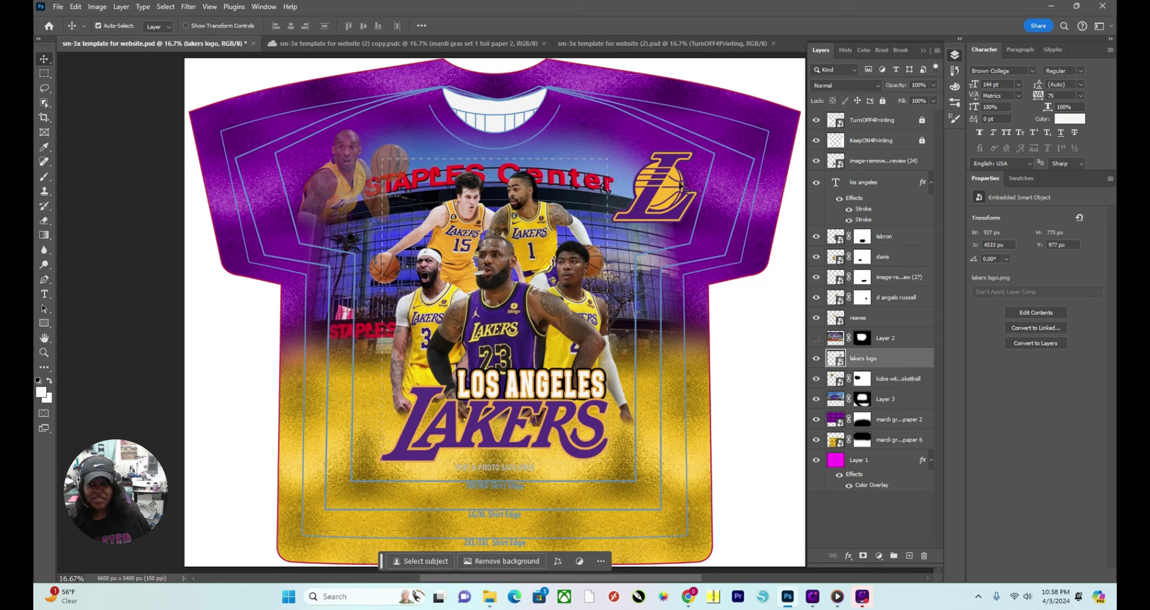
pyautogui.click(935, 86)
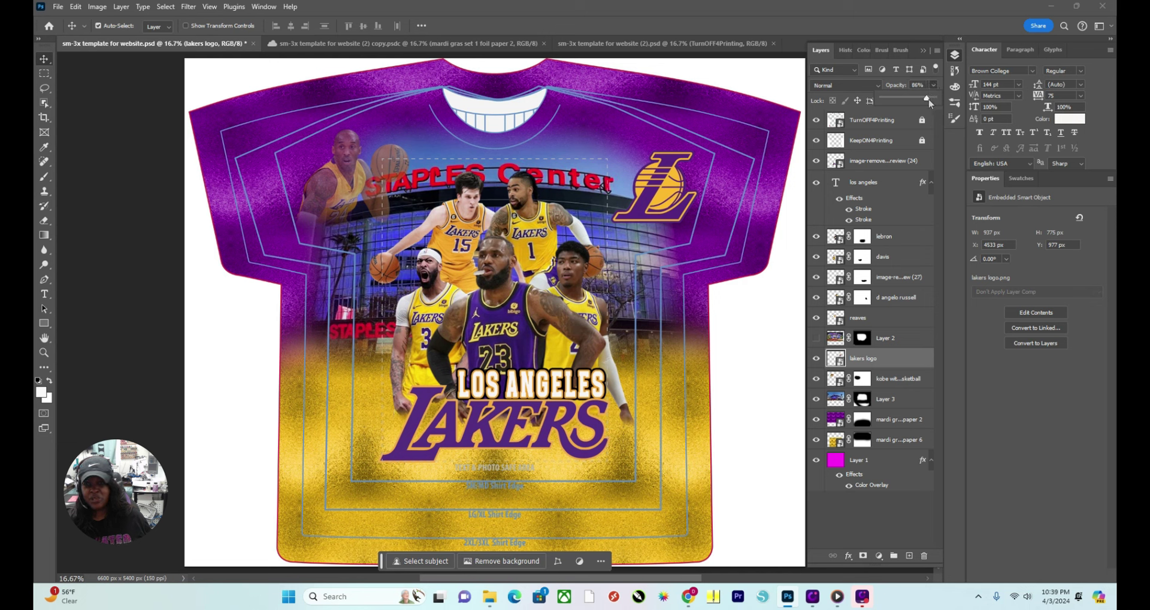
pyautogui.moveTo(931, 103); pyautogui.dragTo(923, 105)
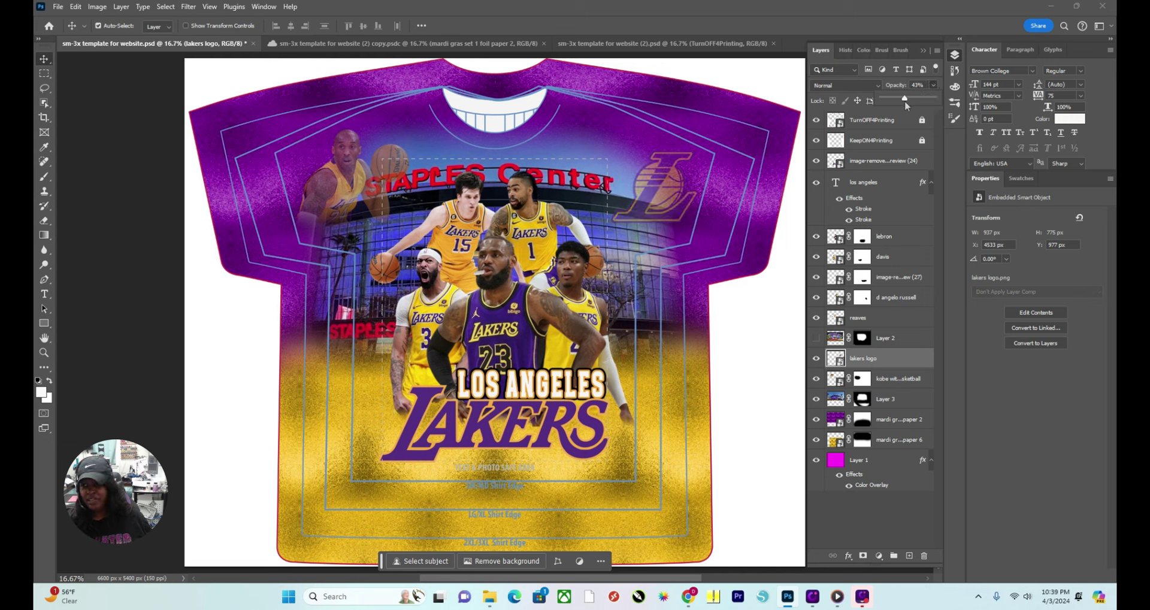
pyautogui.moveTo(657, 185); pyautogui.dragTo(662, 186)
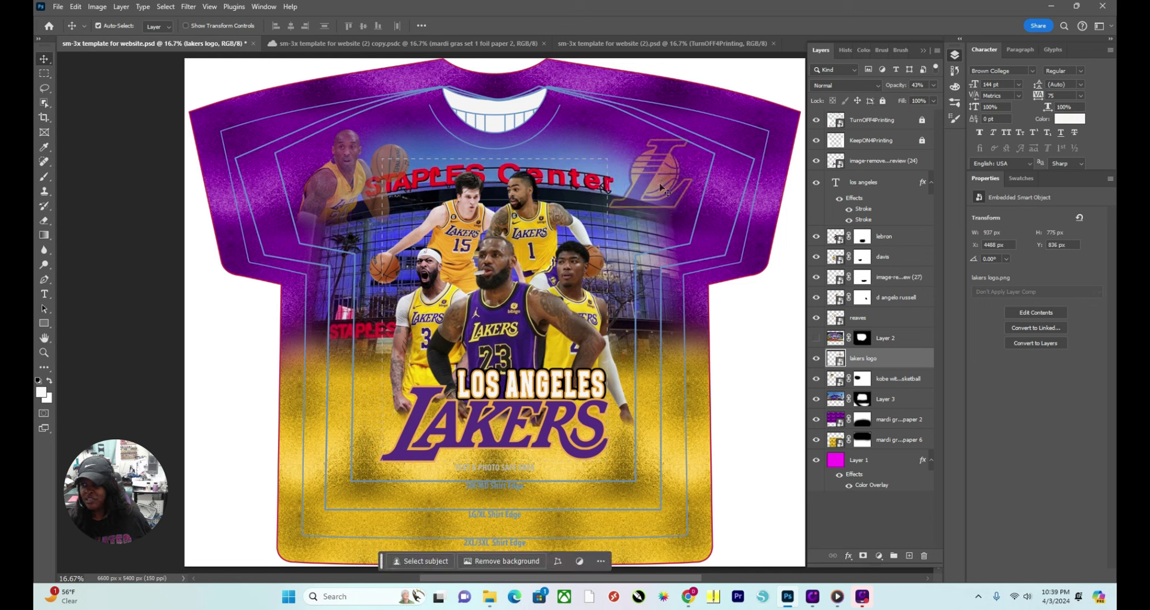
# Add a new blank layer directly above the purple mardi gras foil paper 2 layer.
pyautogui.click(676, 371)
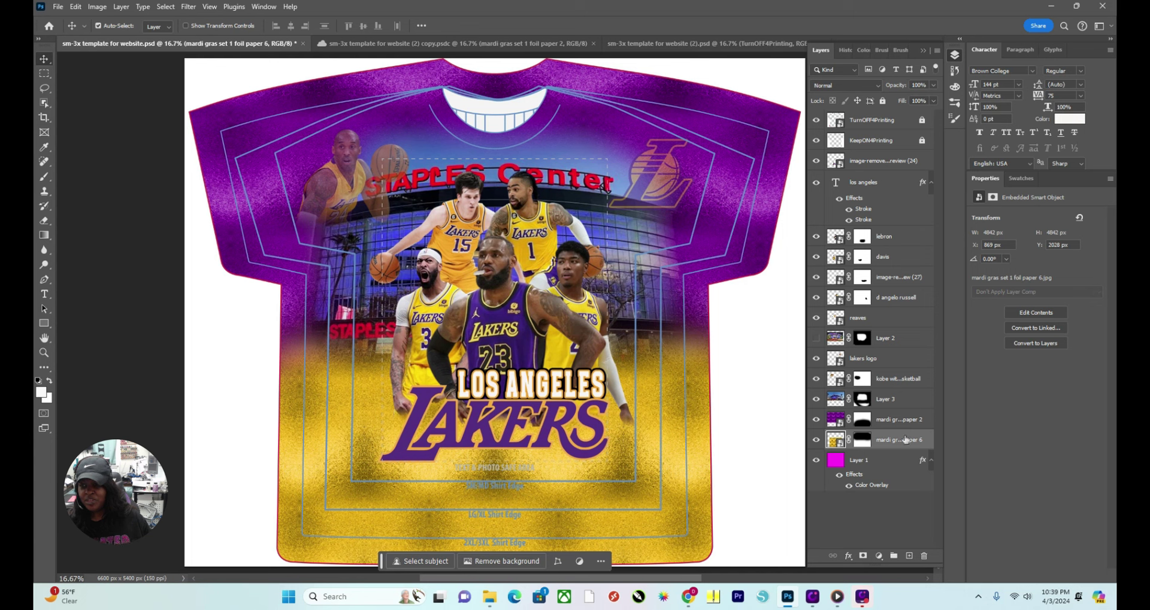
pyautogui.click(836, 420)
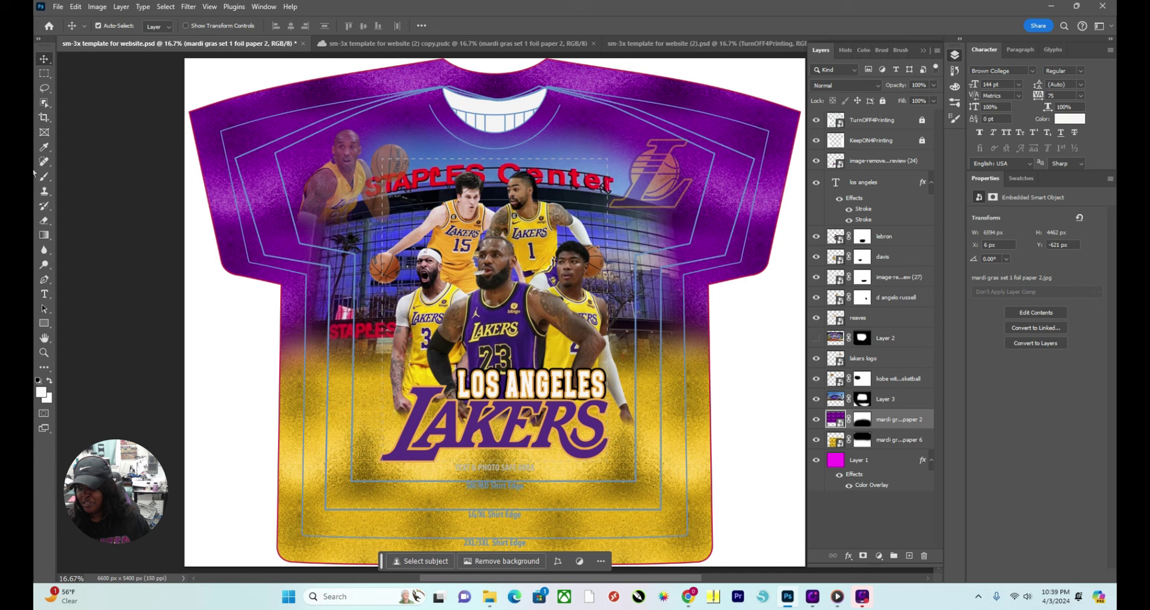
pyautogui.click(51, 178)
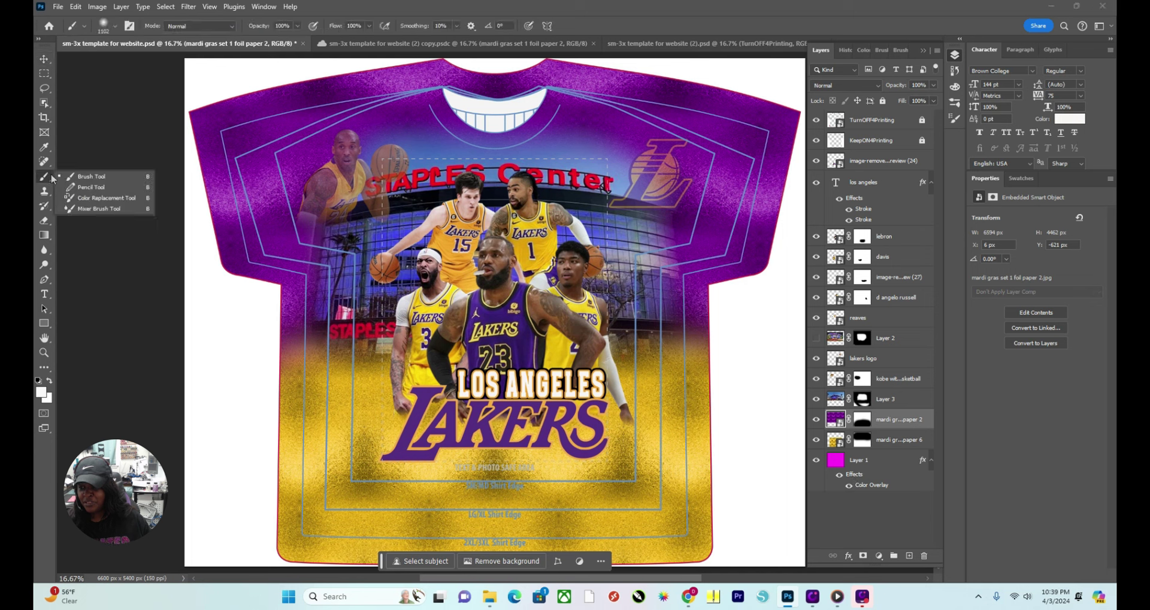
pyautogui.click(906, 423)
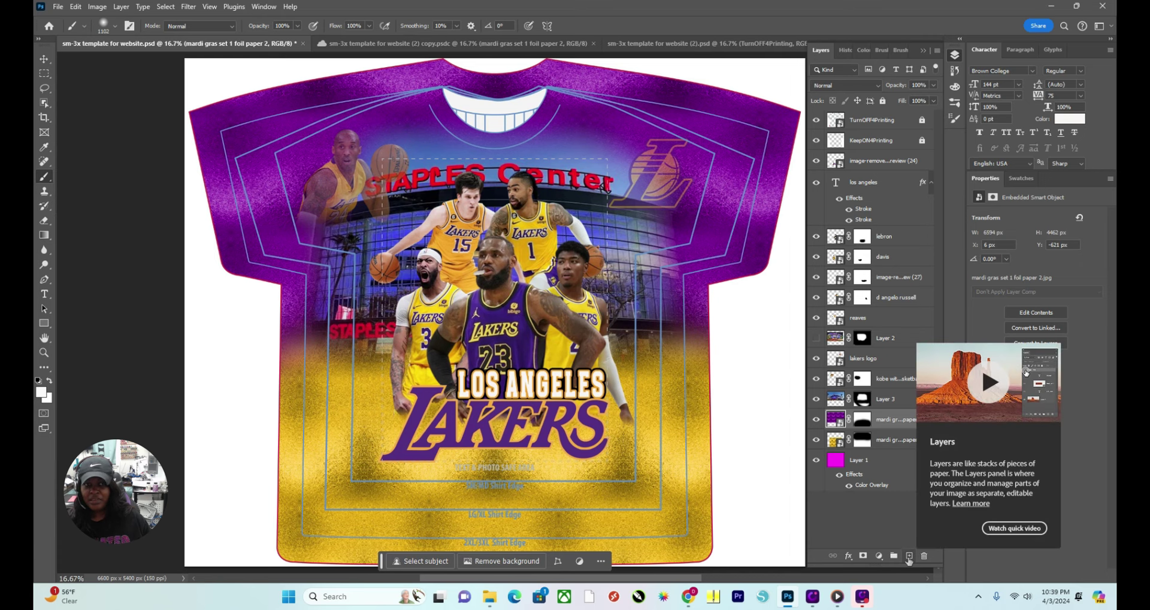
pyautogui.click(909, 556)
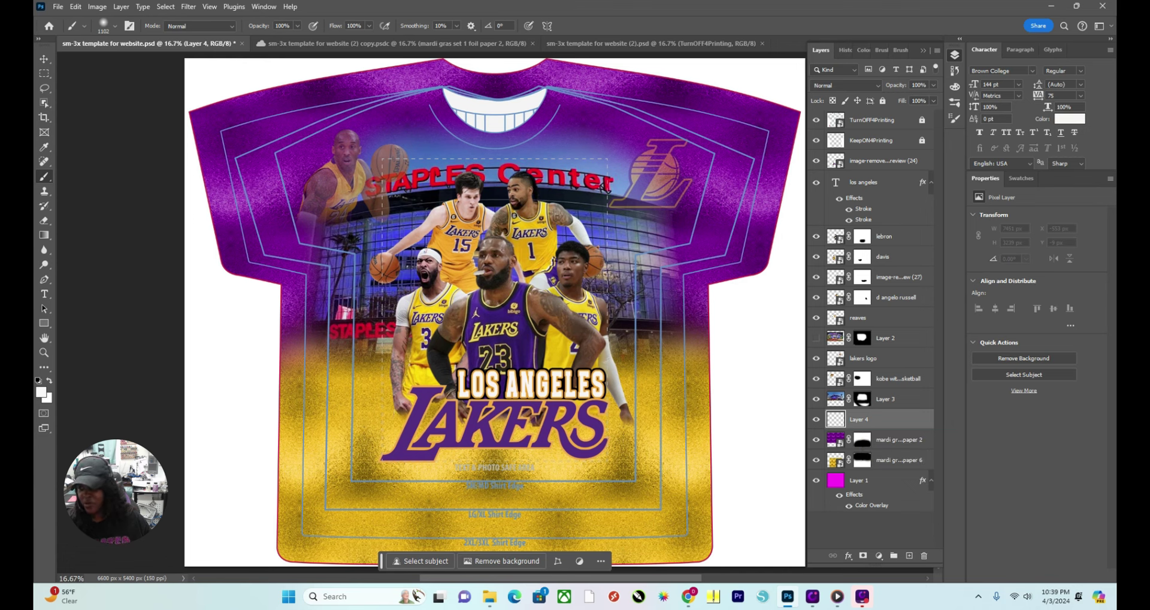
# Choose the Brush tool with the recent 2500 px splatter brush for painting on the new layer.
pyautogui.rightClick(44, 176)
pyautogui.click(71, 178)
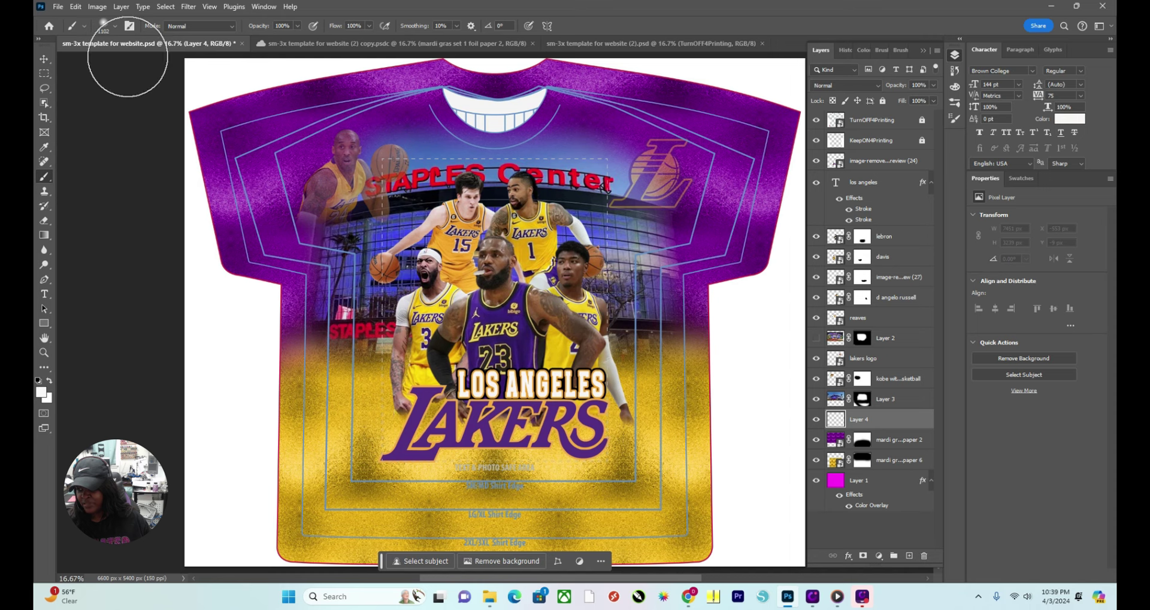
pyautogui.click(117, 27)
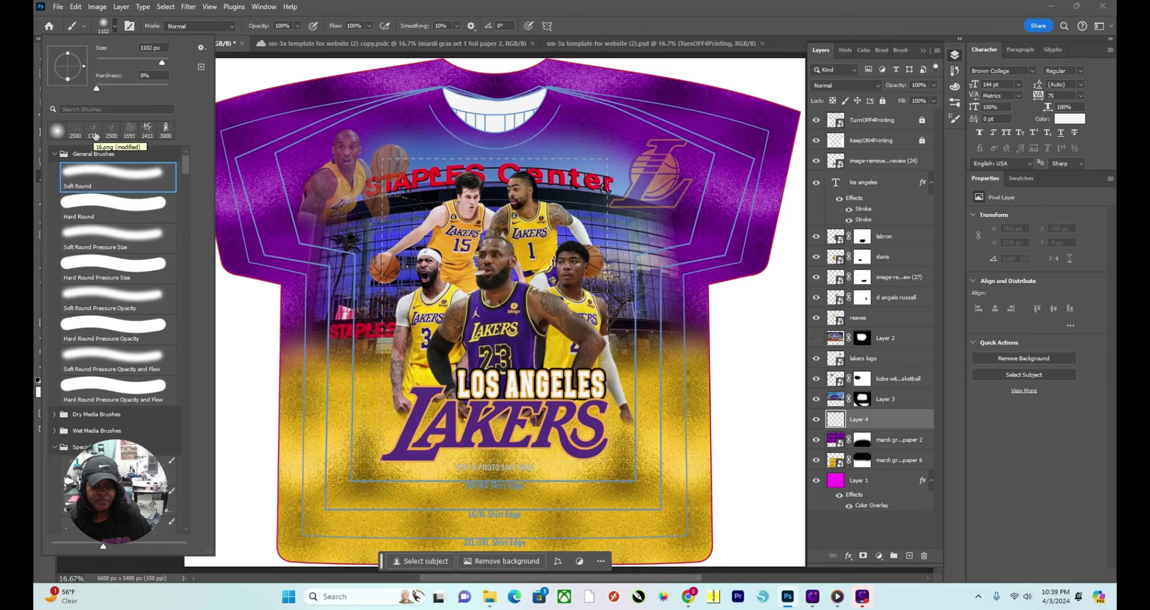
pyautogui.click(75, 131)
pyautogui.moveTo(312, 150); pyautogui.dragTo(462, 269)
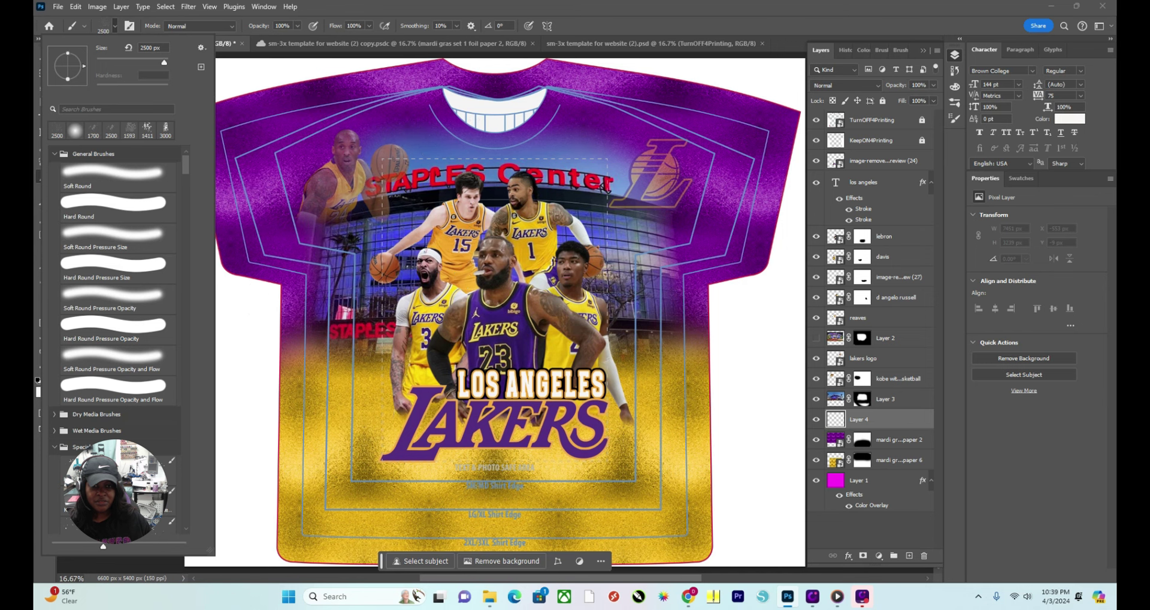
pyautogui.scroll(-1, 114, 282)
pyautogui.scroll(-1, 114, 270)
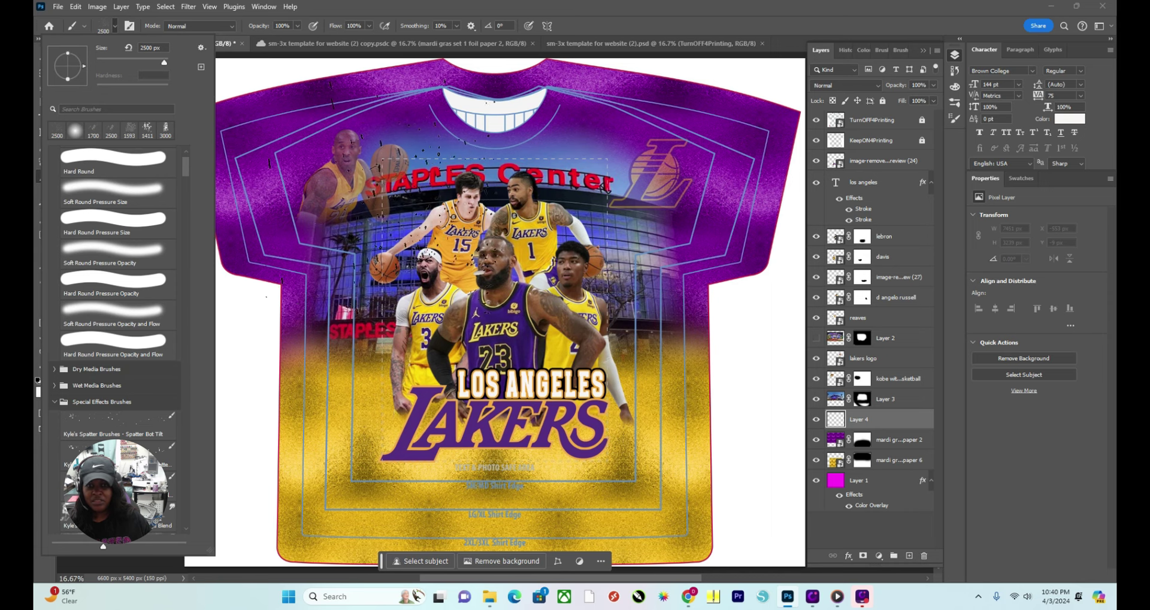
# Try scattering white specks across the whole shirt background on Layer 4 with the splatter brush.
pyautogui.click(375, 198)
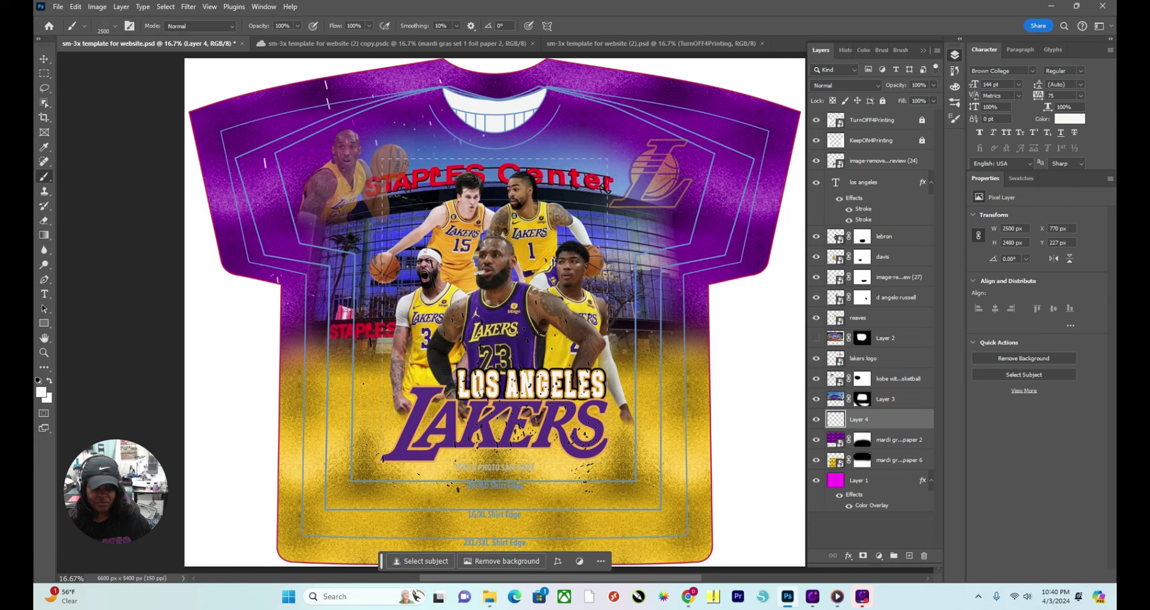
pyautogui.moveTo(666, 251); pyautogui.dragTo(698, 240)
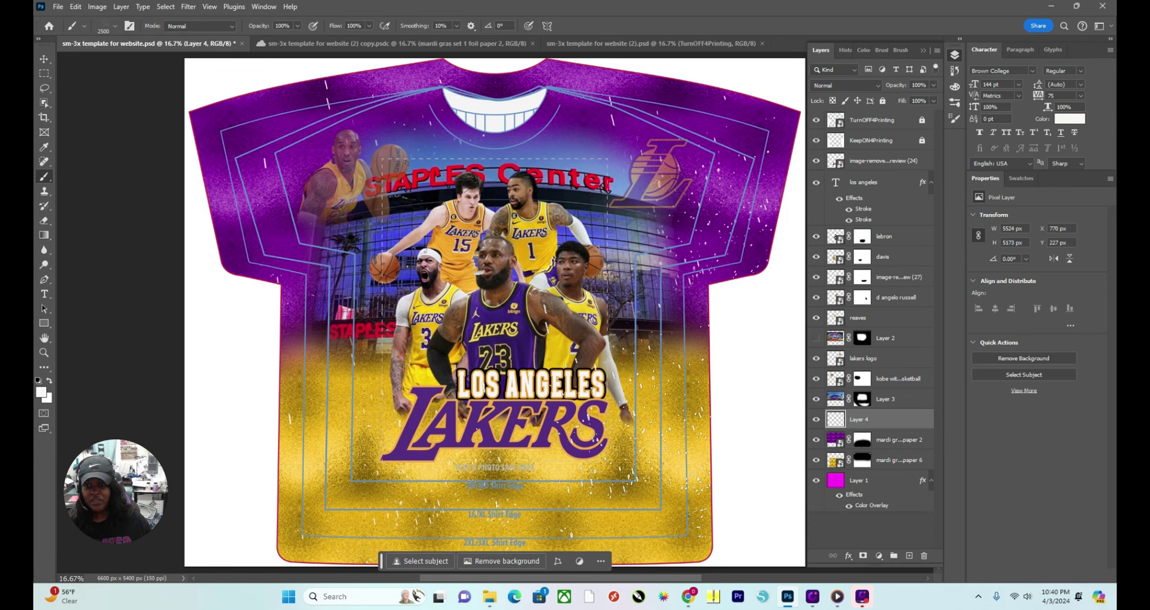
pyautogui.click(497, 300)
pyautogui.click(499, 231)
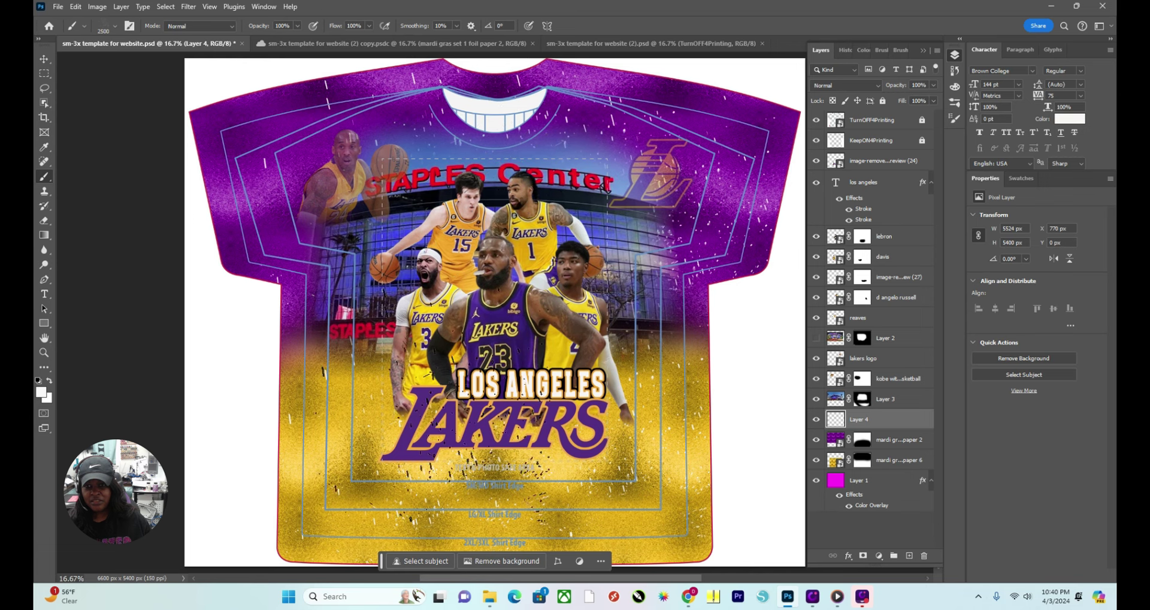
pyautogui.click(252, 198)
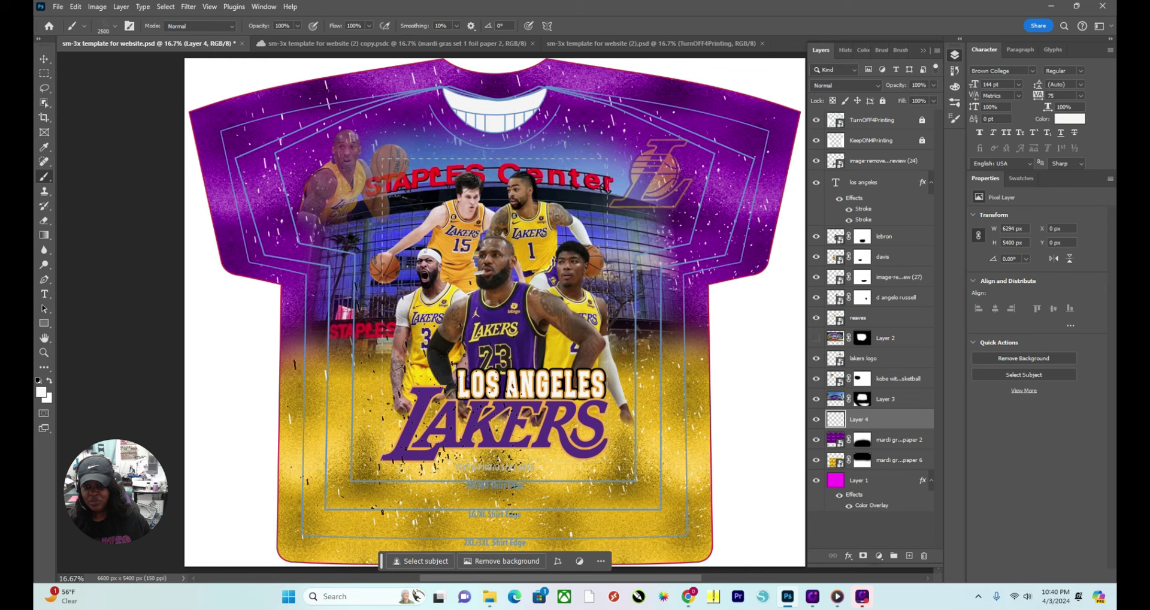
pyautogui.click(695, 179)
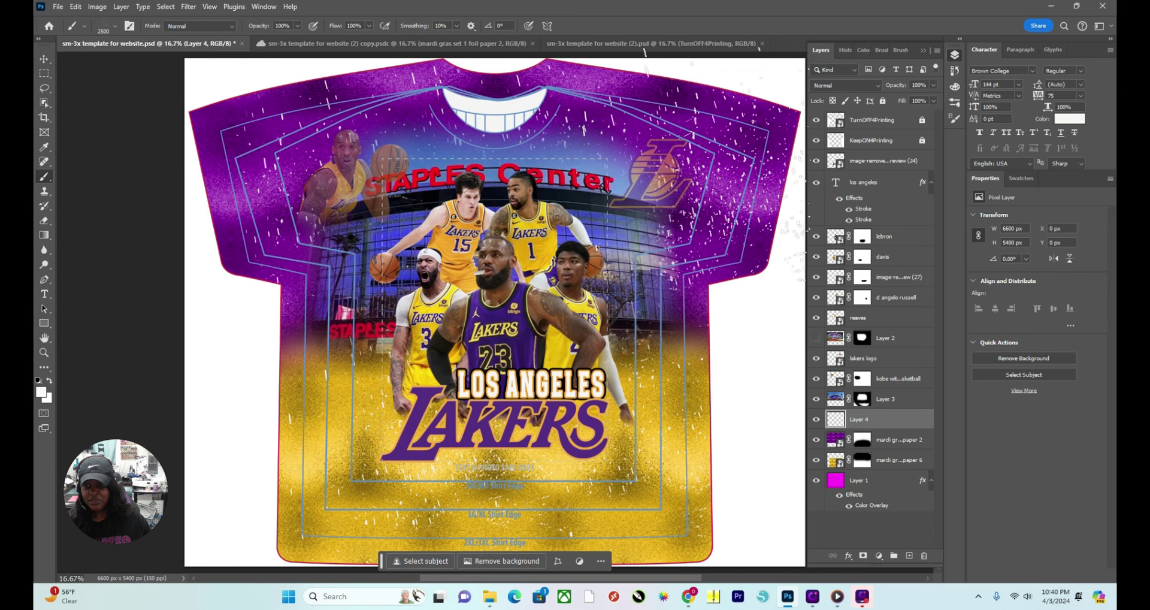
pyautogui.click(360, 422)
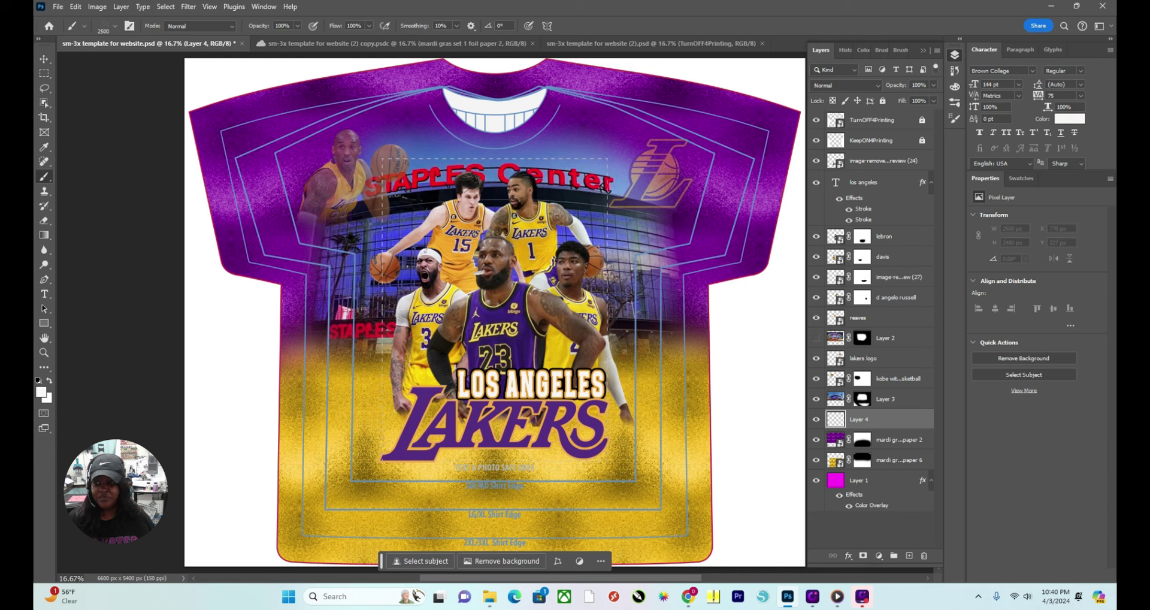
# Switch to the Move tool and hide the TurnOFF4Printing guide layer to show the shirt design without guides.
pyautogui.click(45, 62)
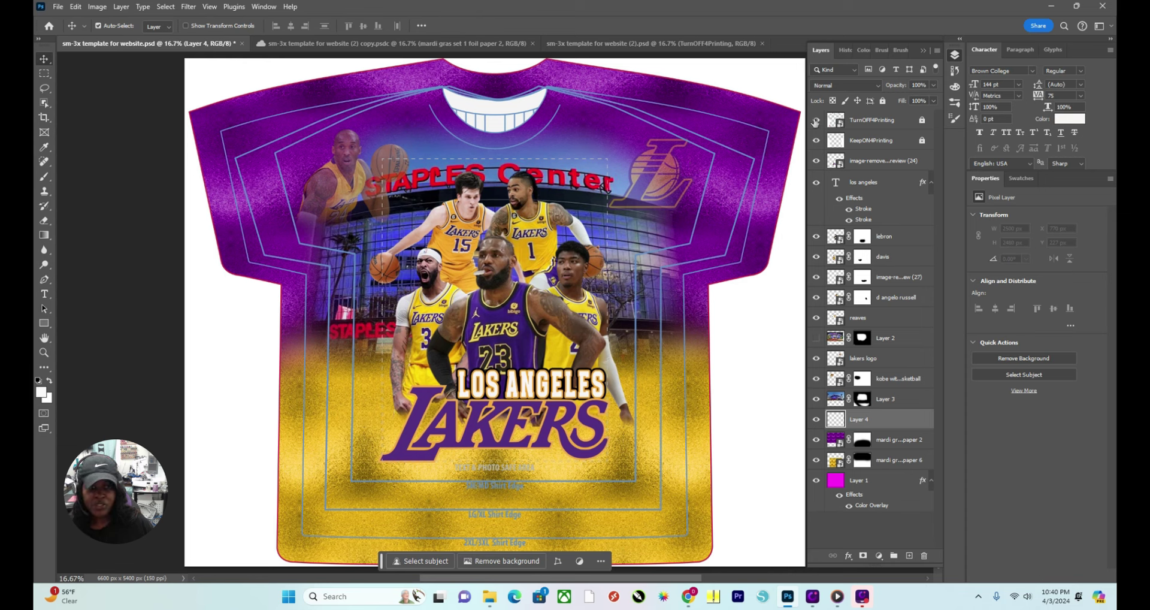
pyautogui.click(815, 120)
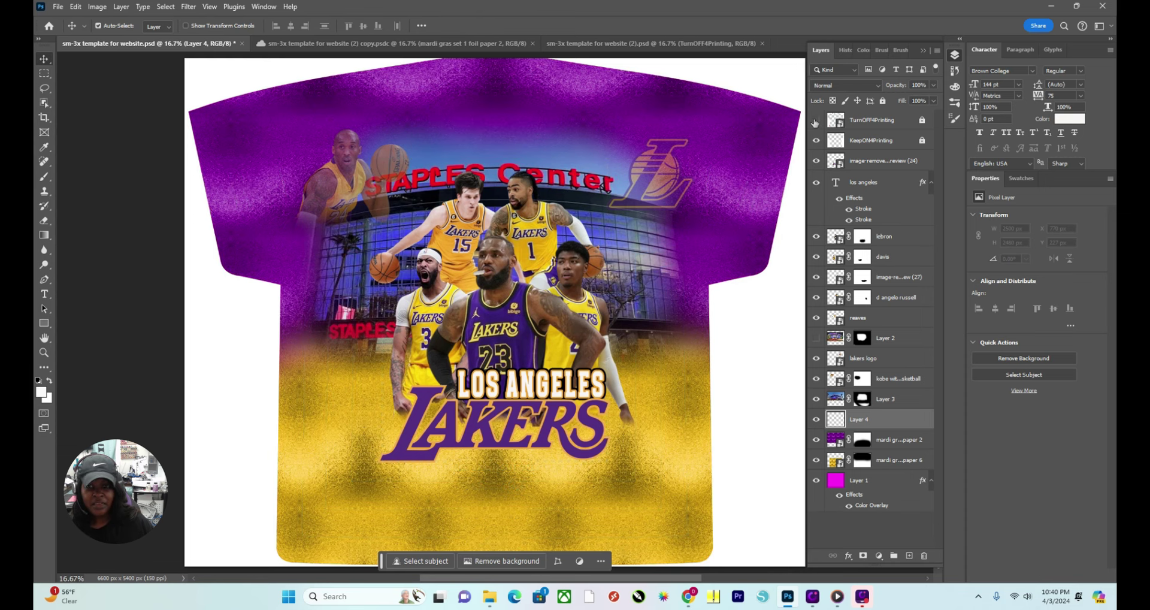
pyautogui.click(815, 121)
pyautogui.click(817, 121)
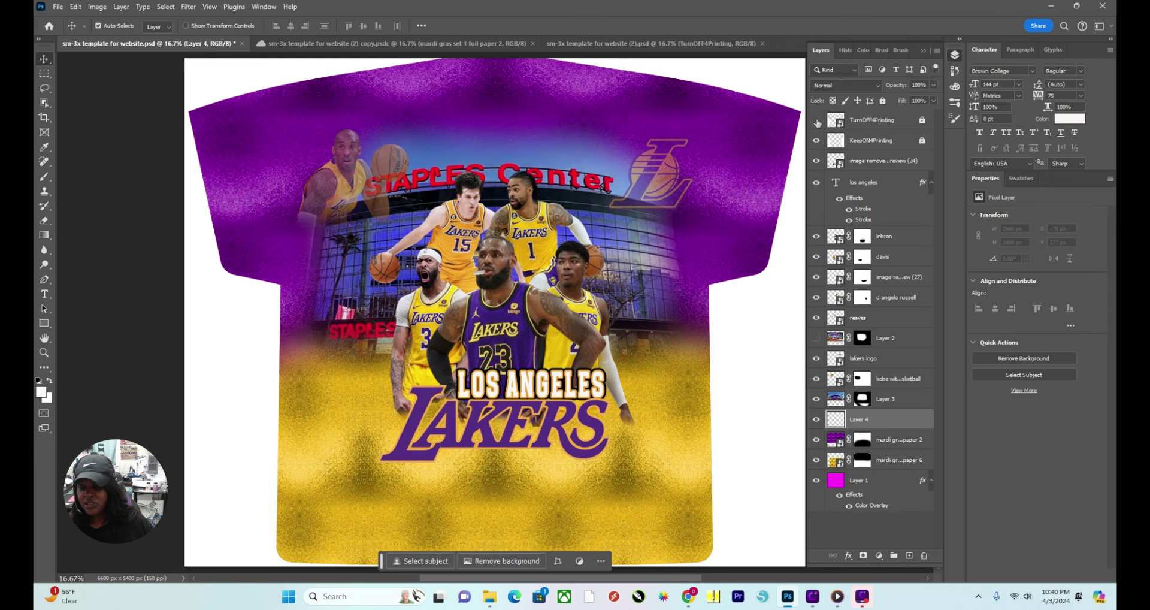